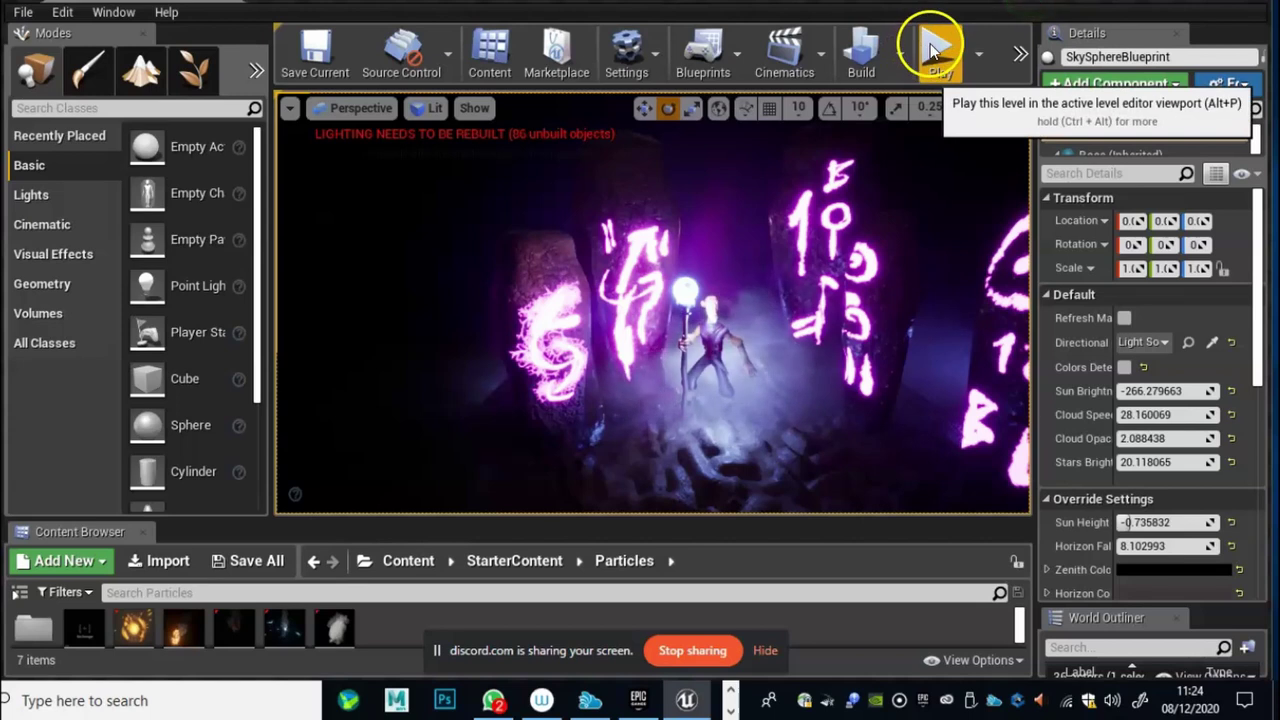
Step: Play the level in the editor viewport, take control of the character and show the game in full screen
click(938, 52)
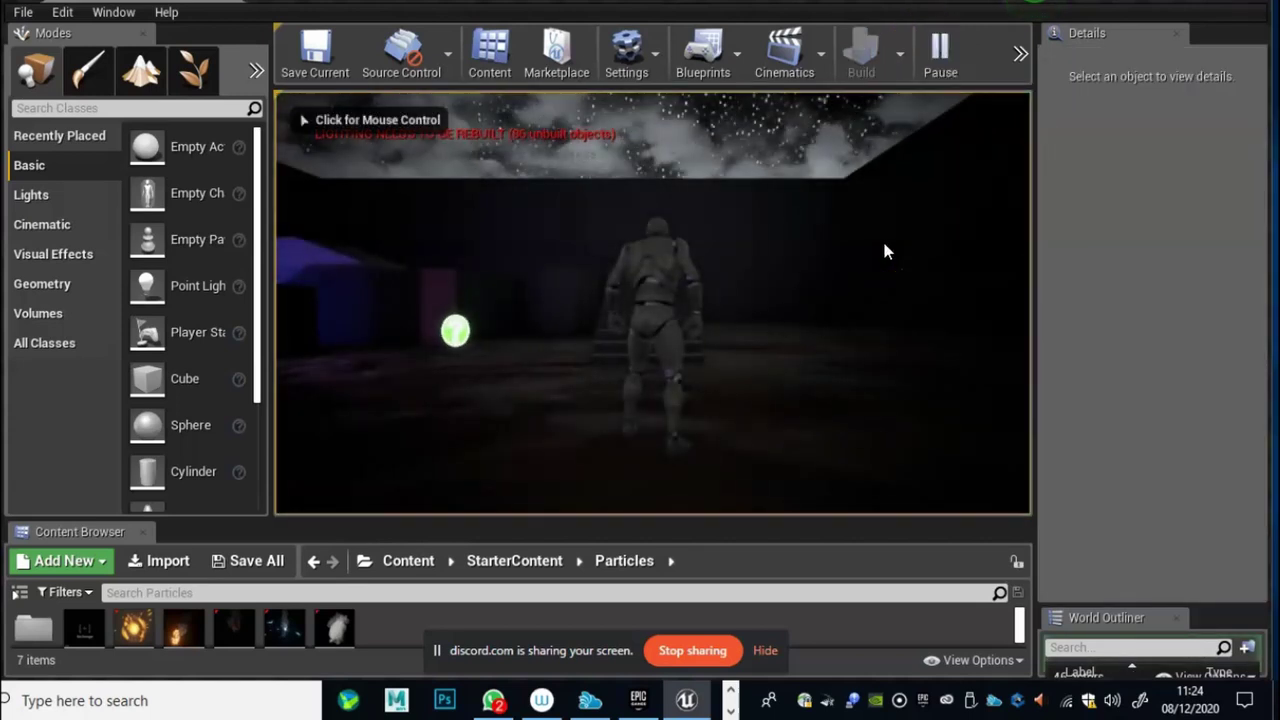
click(884, 245)
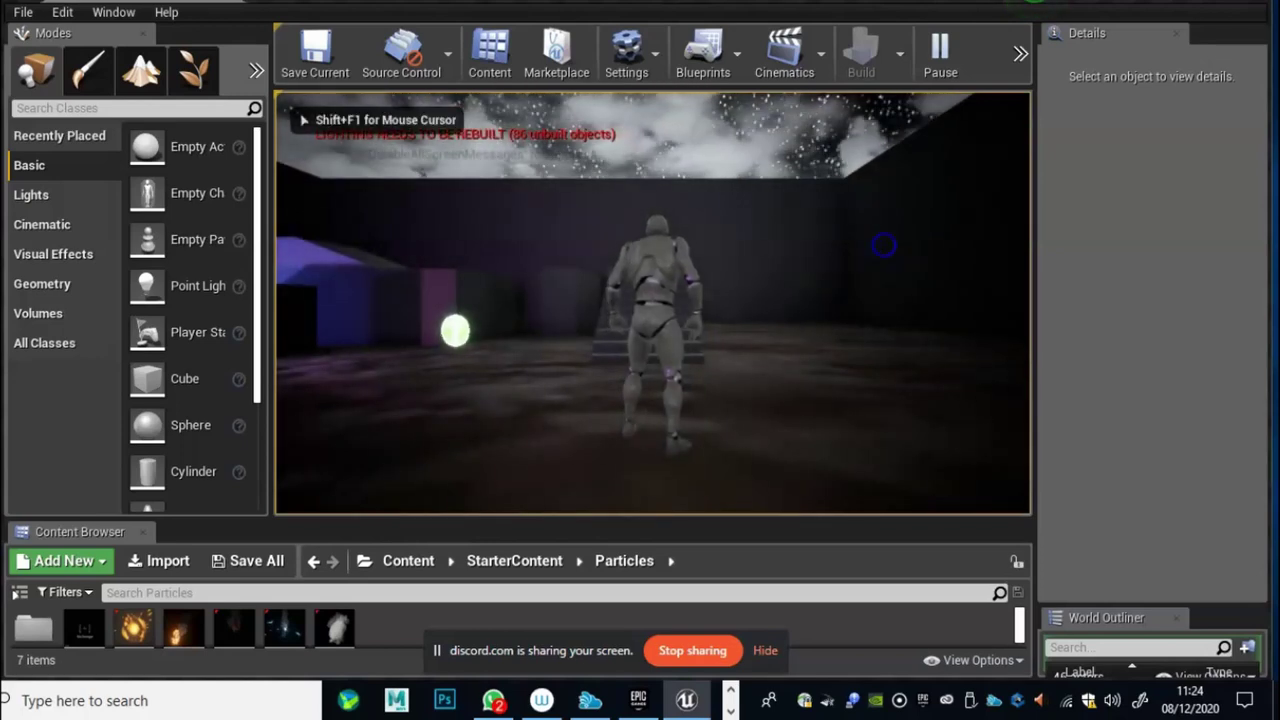
key(F11)
click(890, 241)
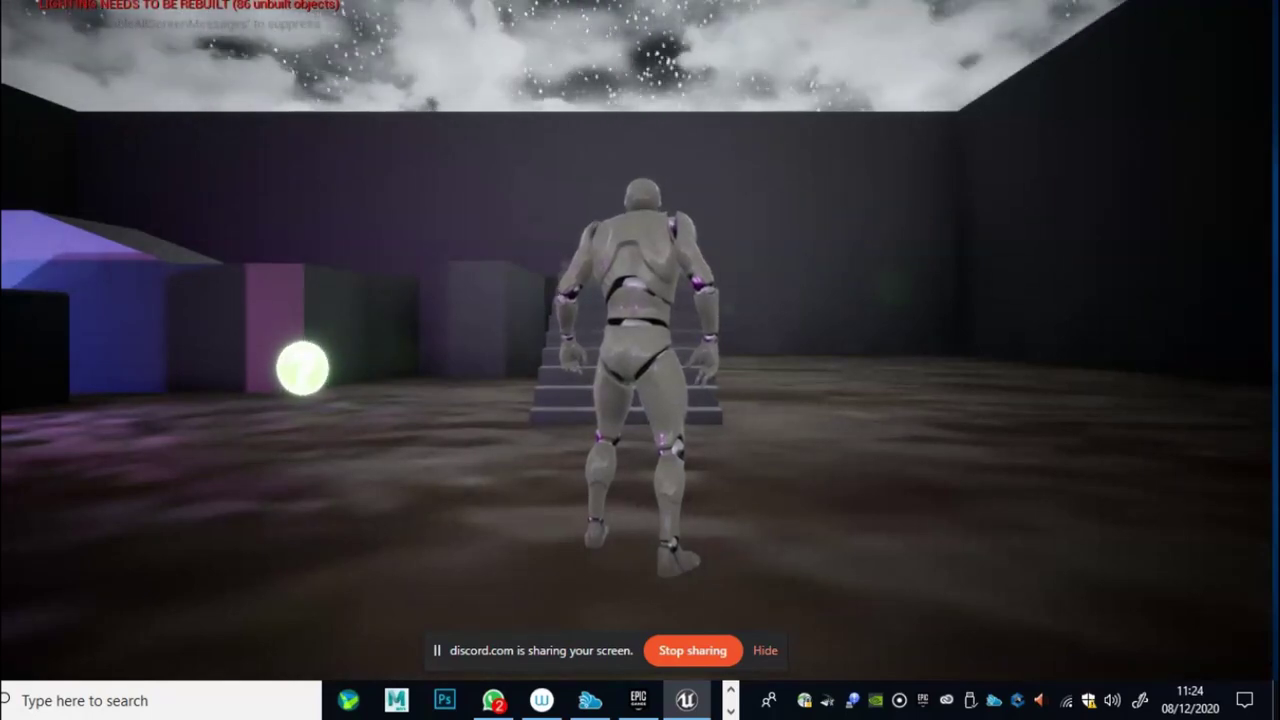
click(689, 265)
Step: Turn the character around and walk it across the floor onto the platform with the glowing rune stones
mouse_move(149, 214)
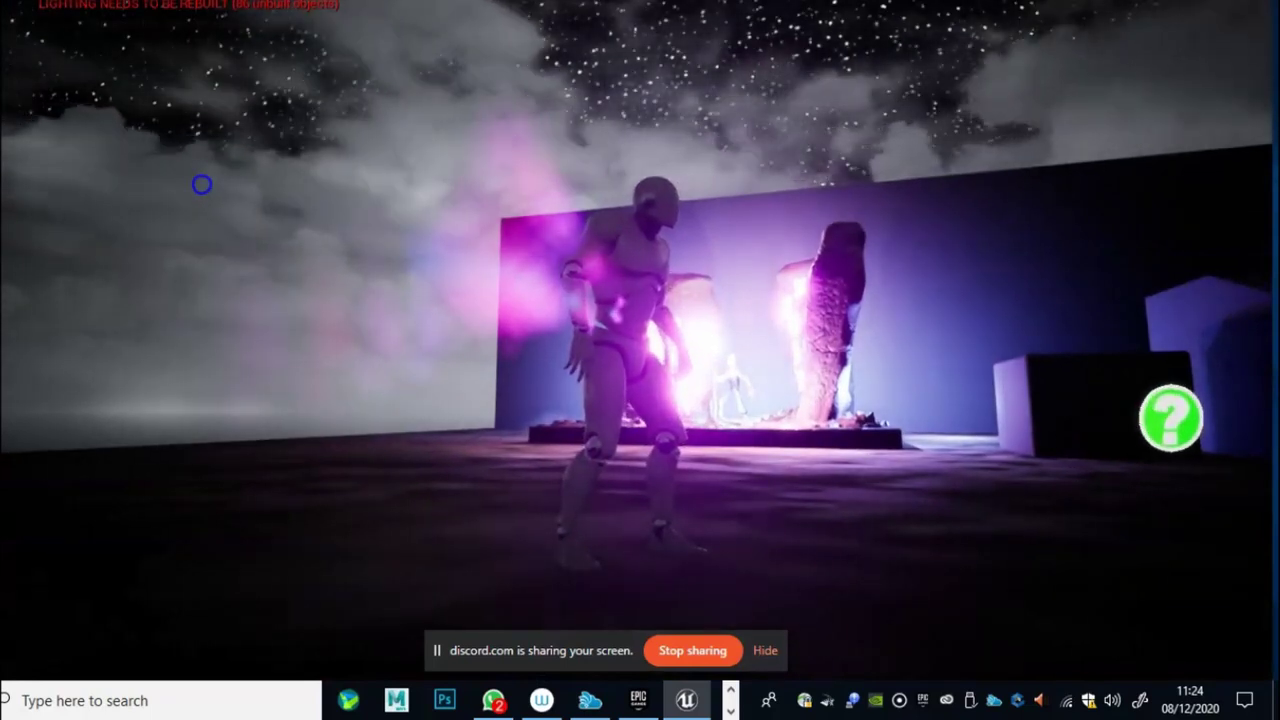
key(w)
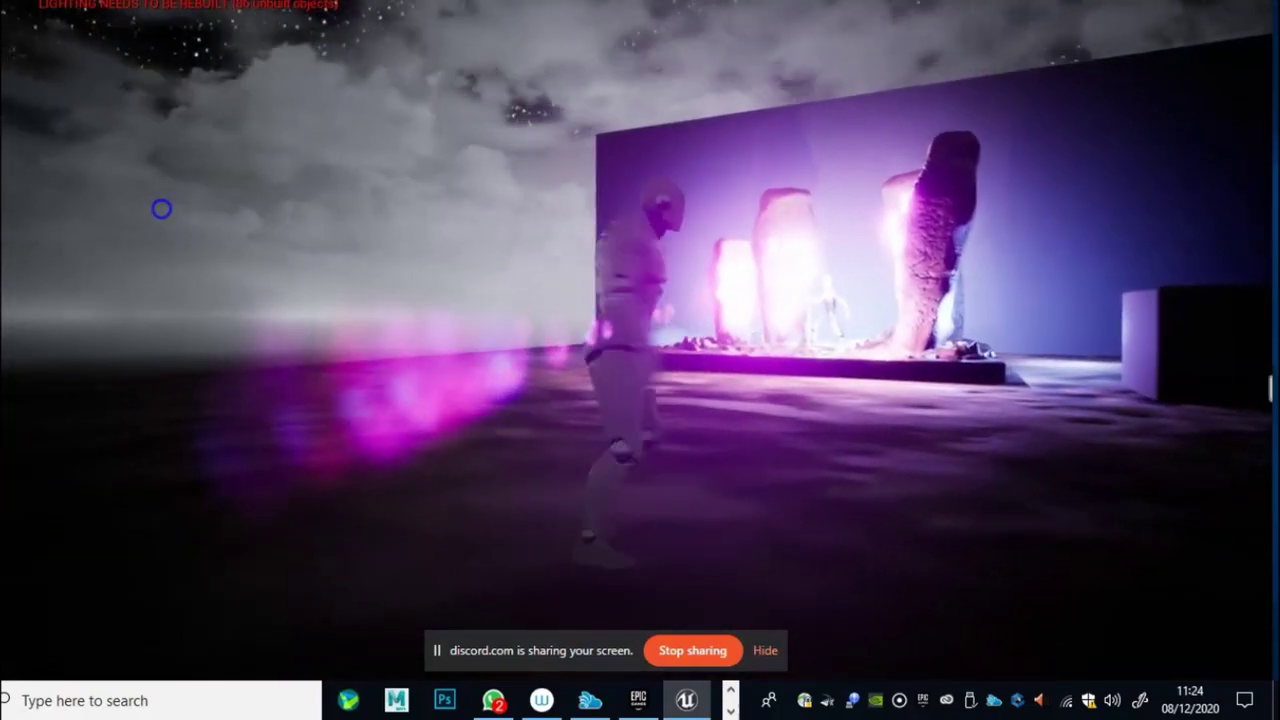
key(w)
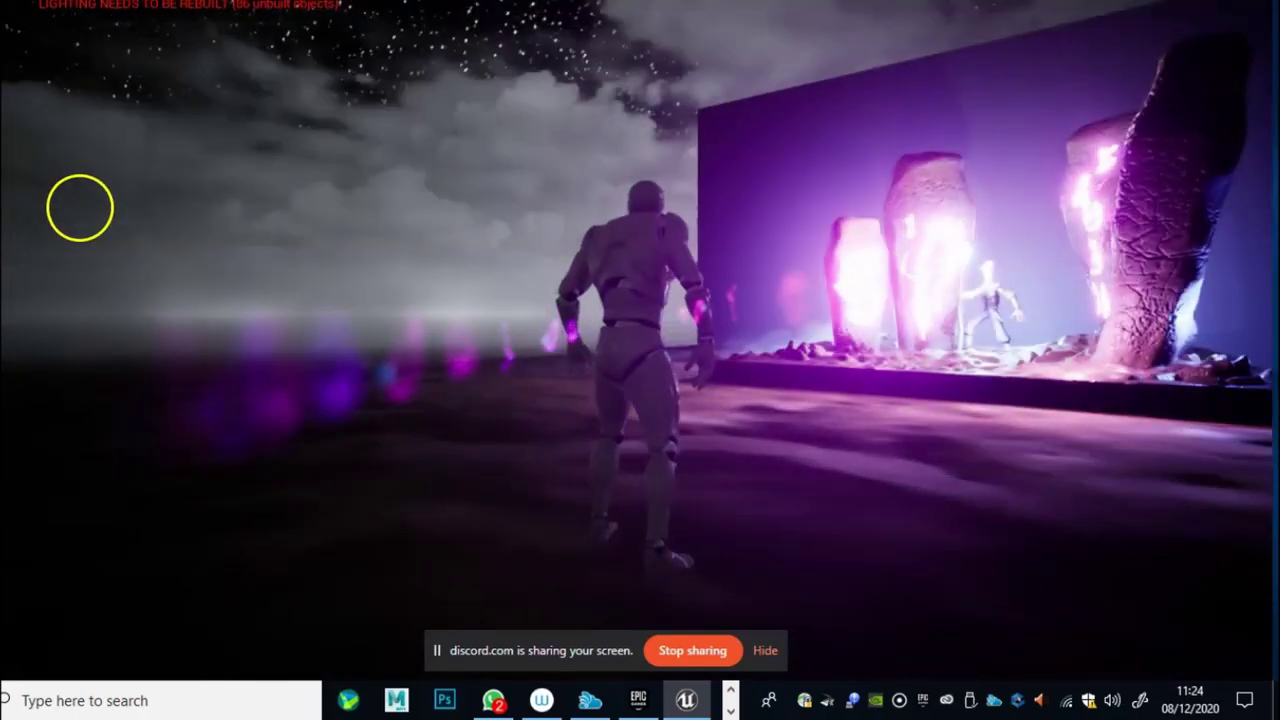
key(w)
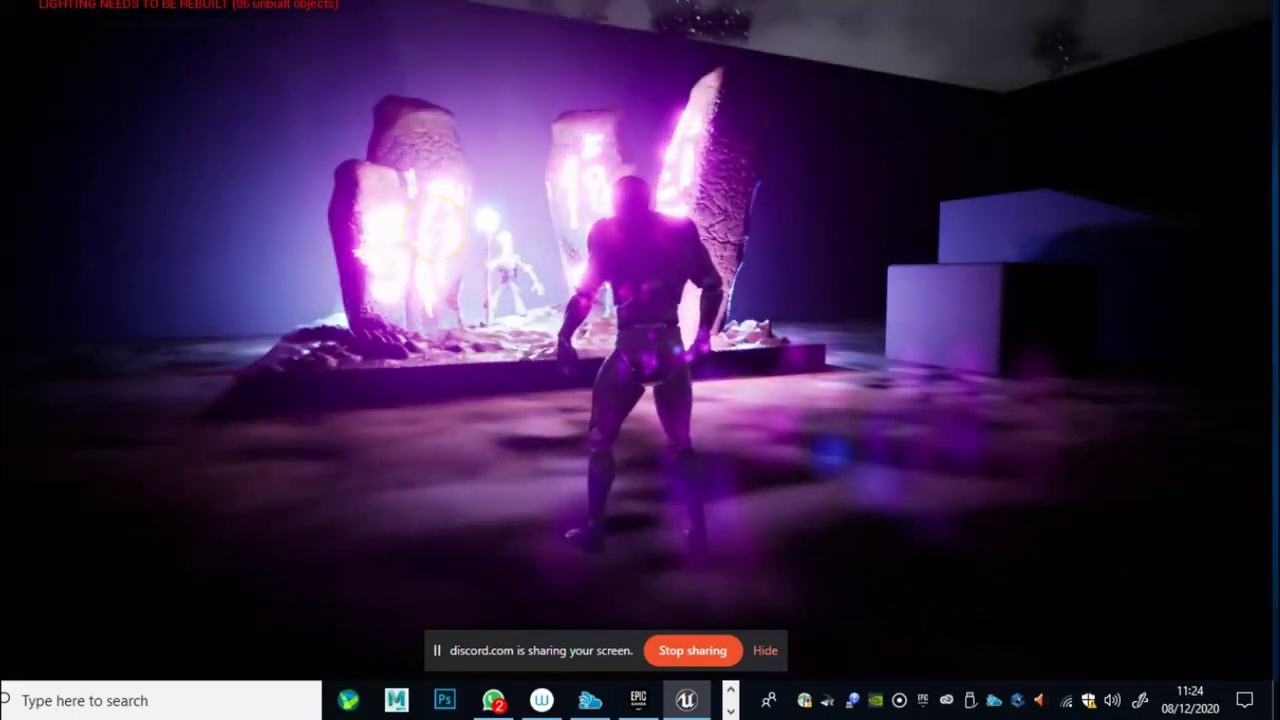
key(w)
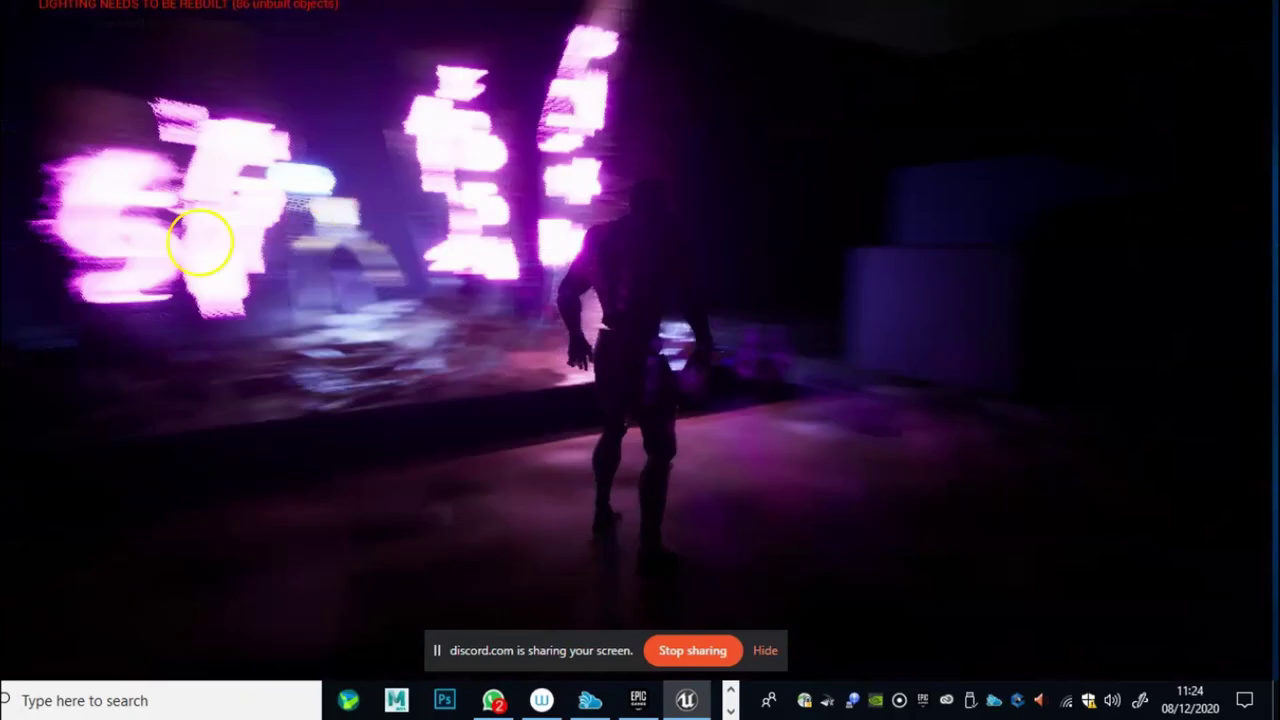
key(w)
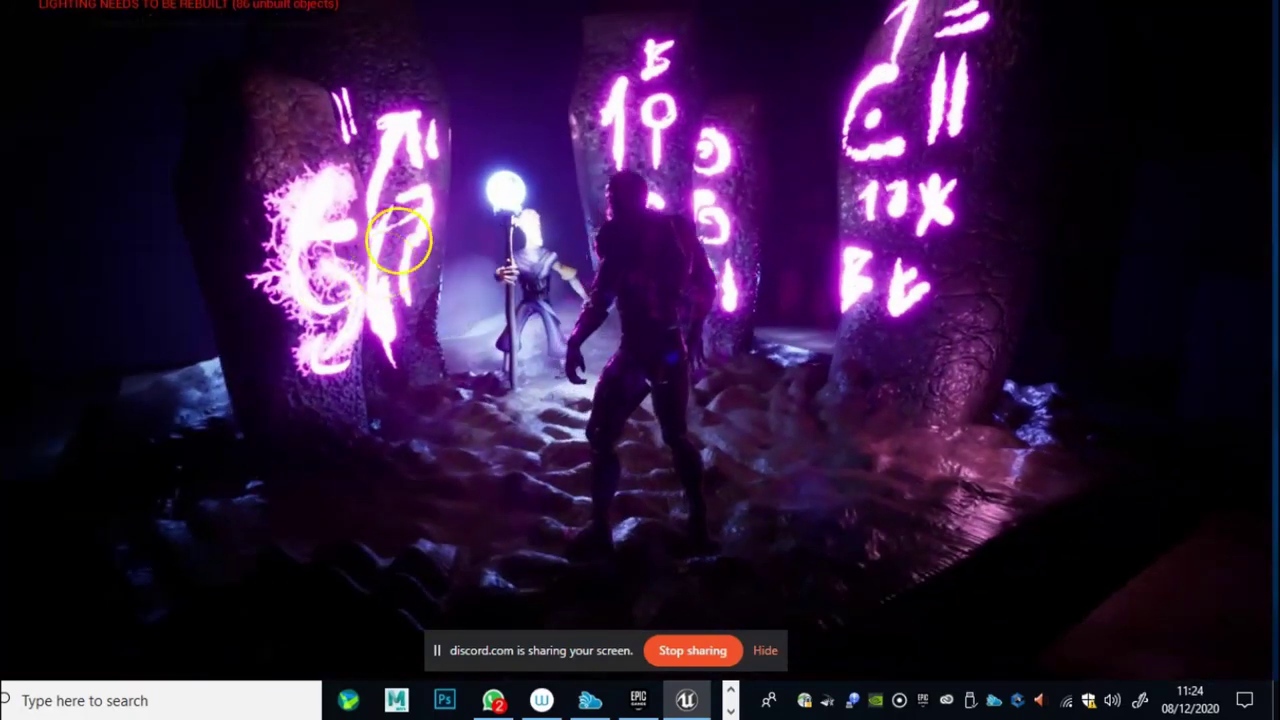
Step: Examine the wizard, the glowing rune stones and the fog around the platform from several angles in the running level
drag(399, 239, 828, 273)
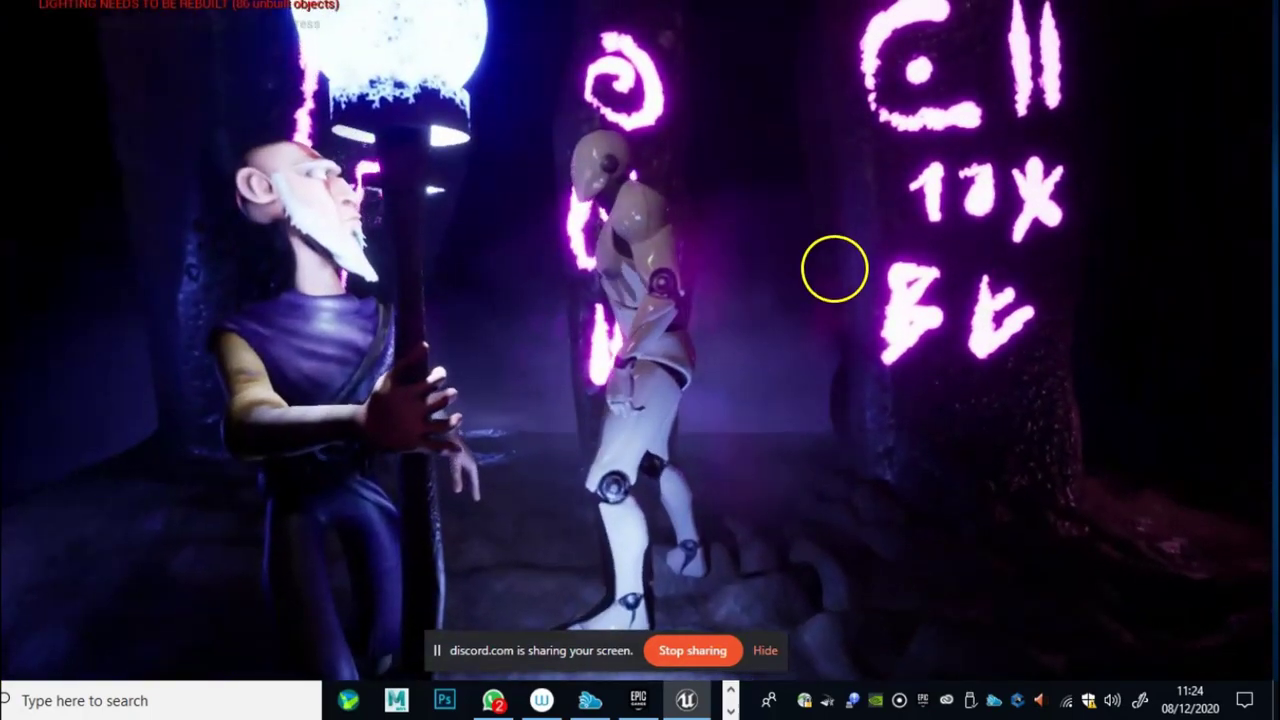
drag(833, 248, 752, 191)
drag(734, 234, 500, 265)
key(s)
key(w)
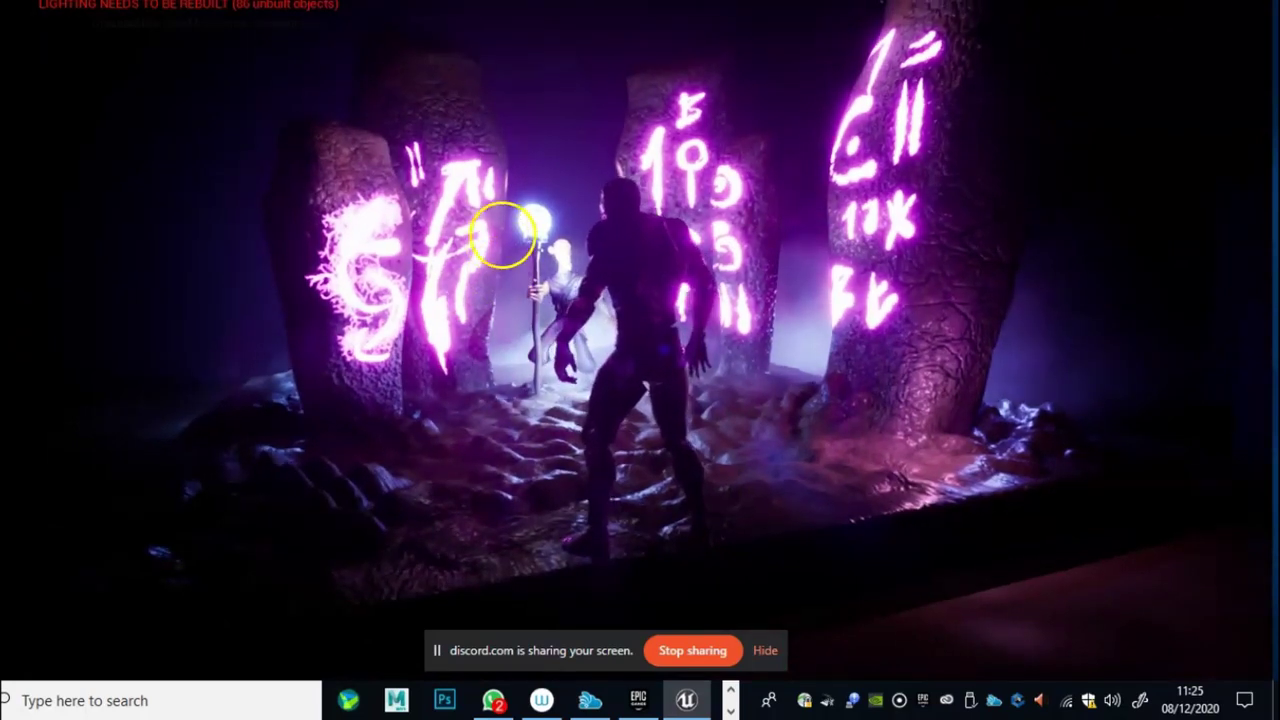
drag(500, 235, 326, 376)
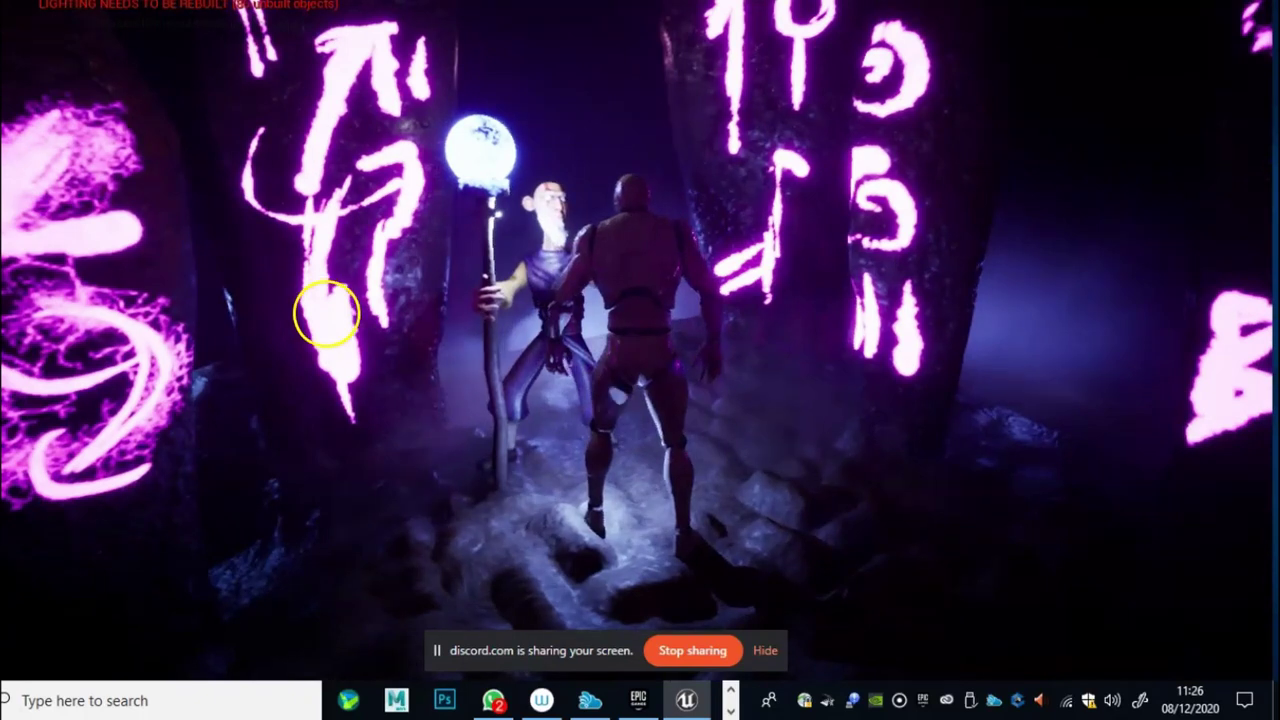
drag(340, 360, 201, 455)
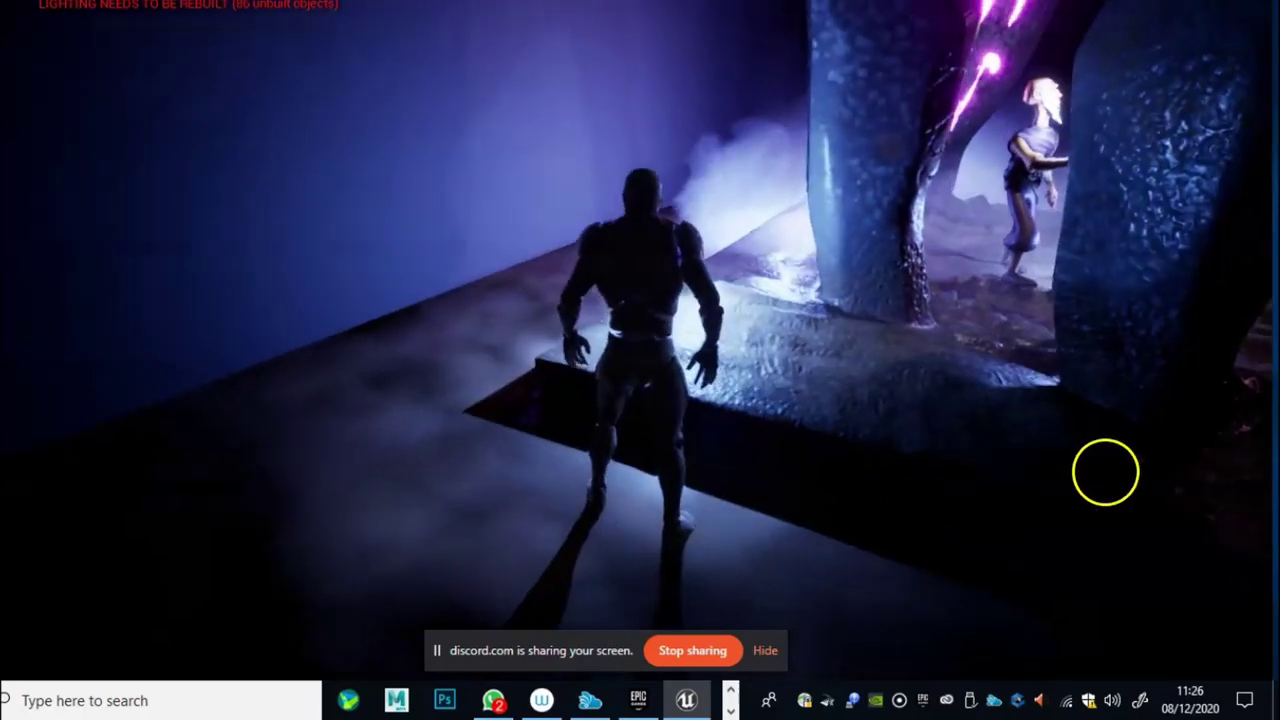
drag(1105, 472, 1029, 382)
drag(814, 386, 1233, 348)
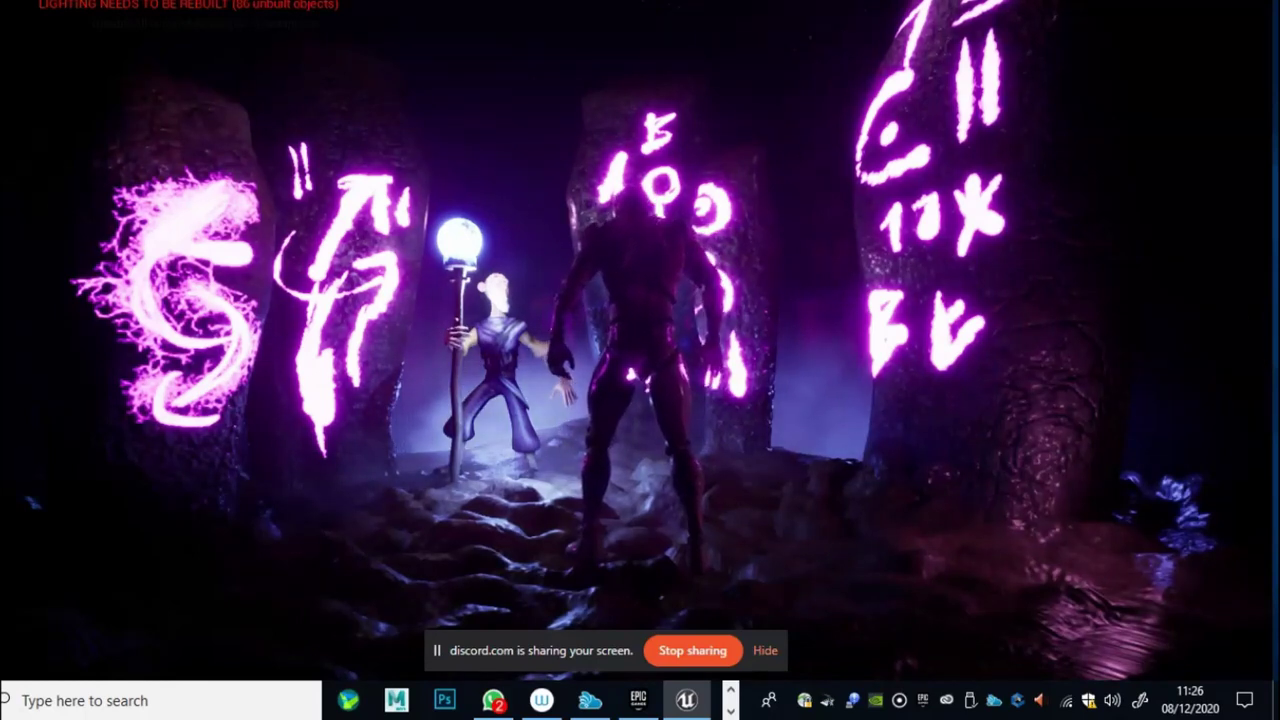
drag(1185, 372, 1232, 392)
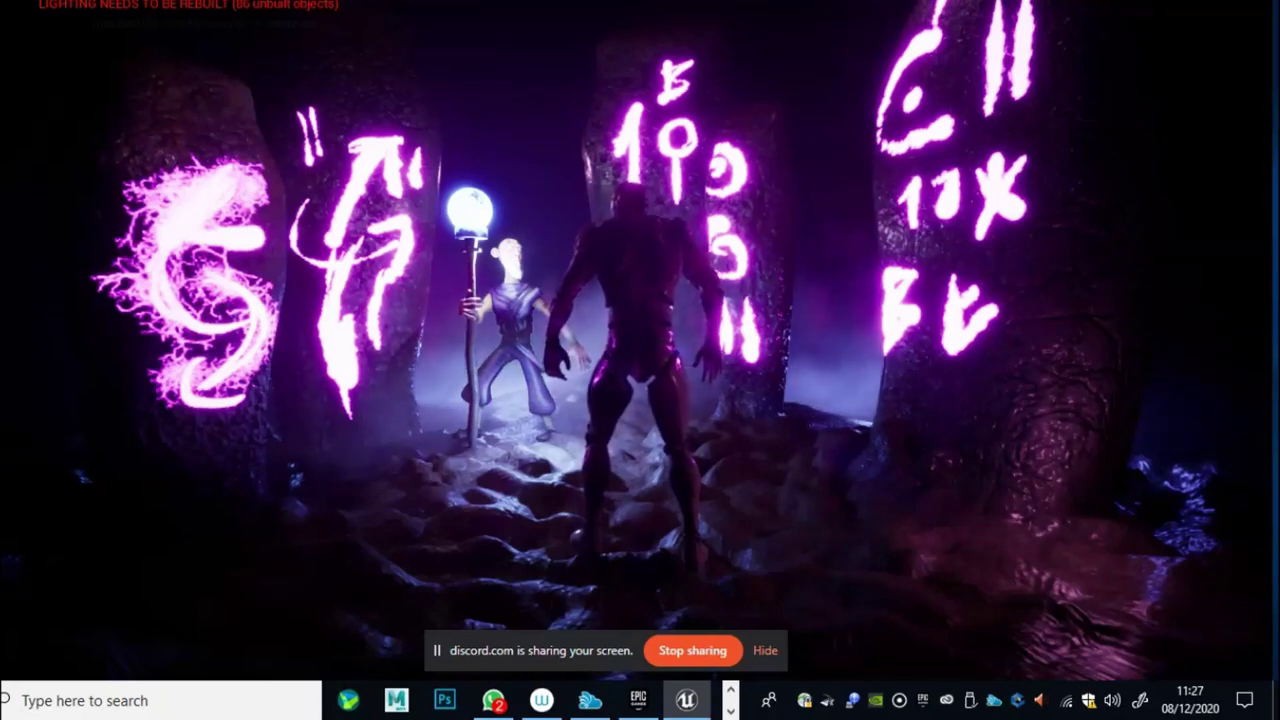
Step: Walk the character closer to the wizard and examine the staff light and the runes on the surrounding stones
key(w)
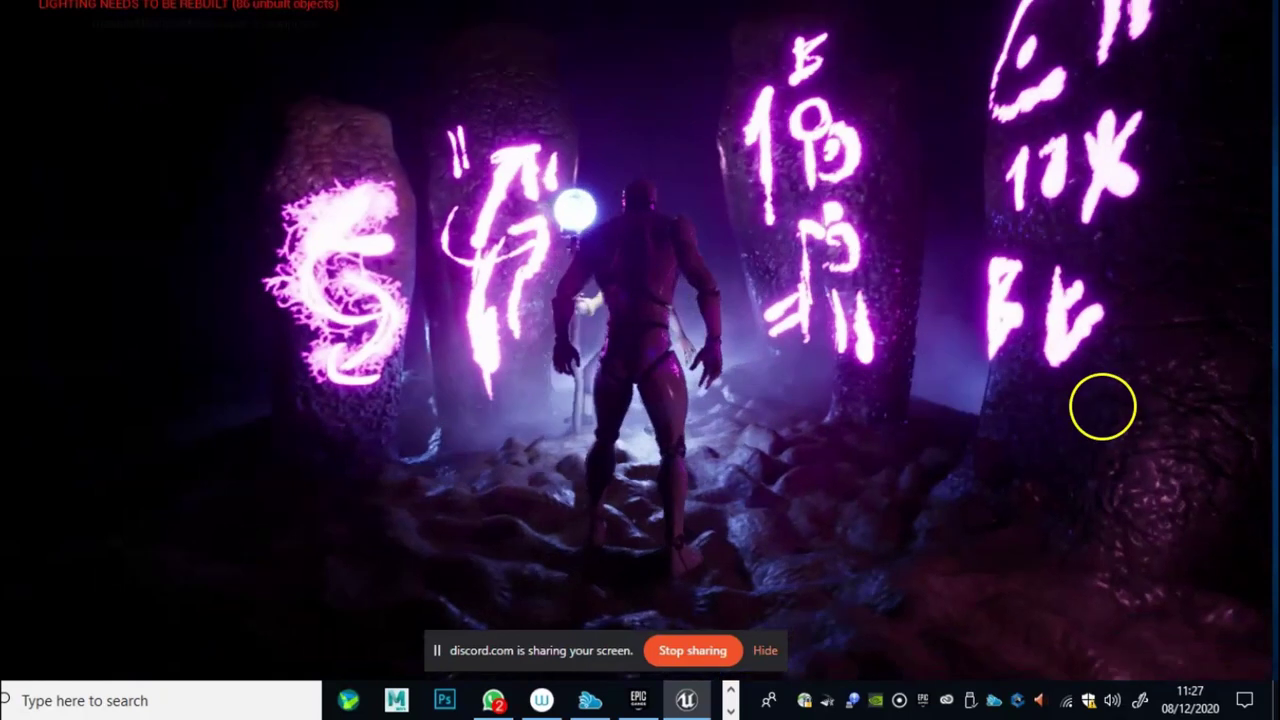
key(w)
key(w)
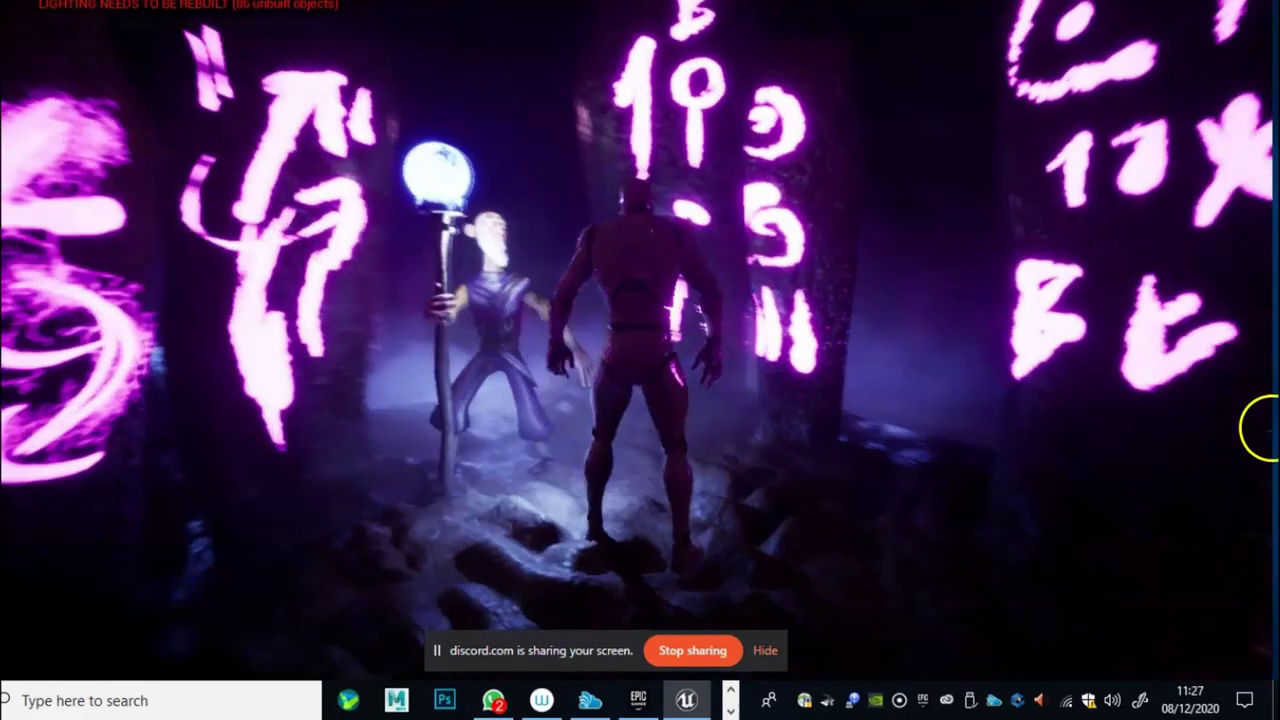
key(w)
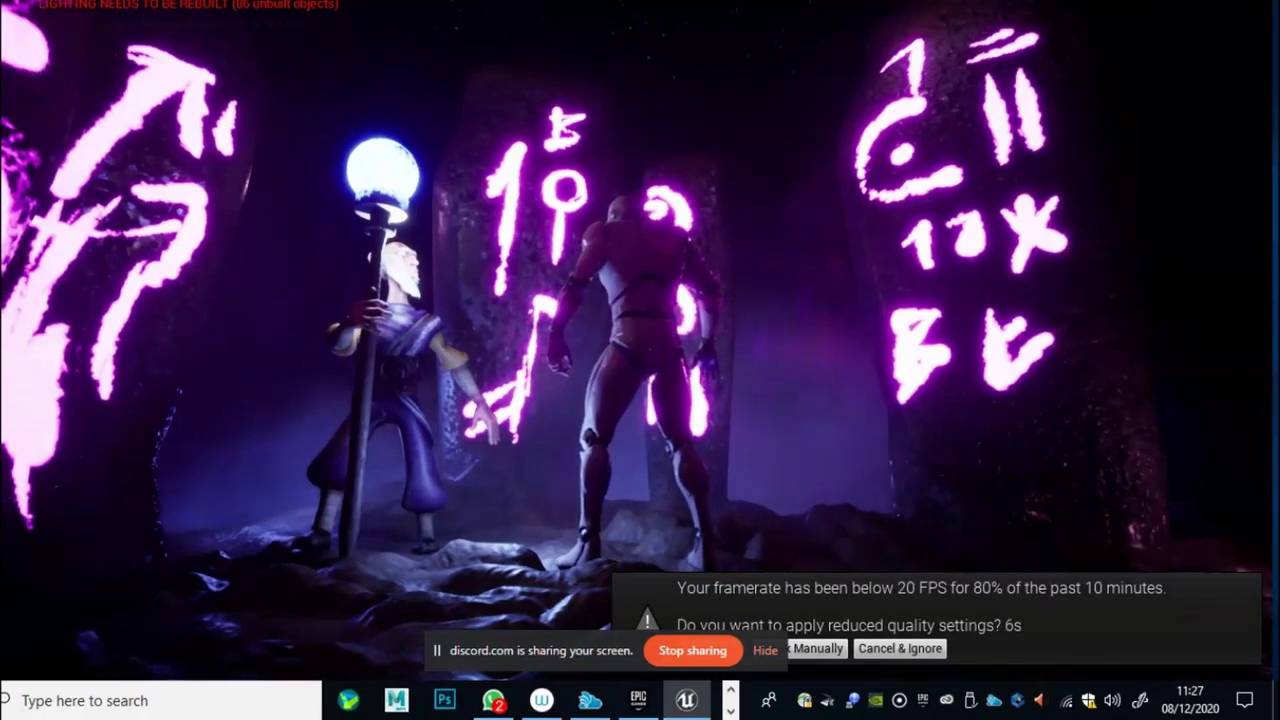
key(w)
key(w)
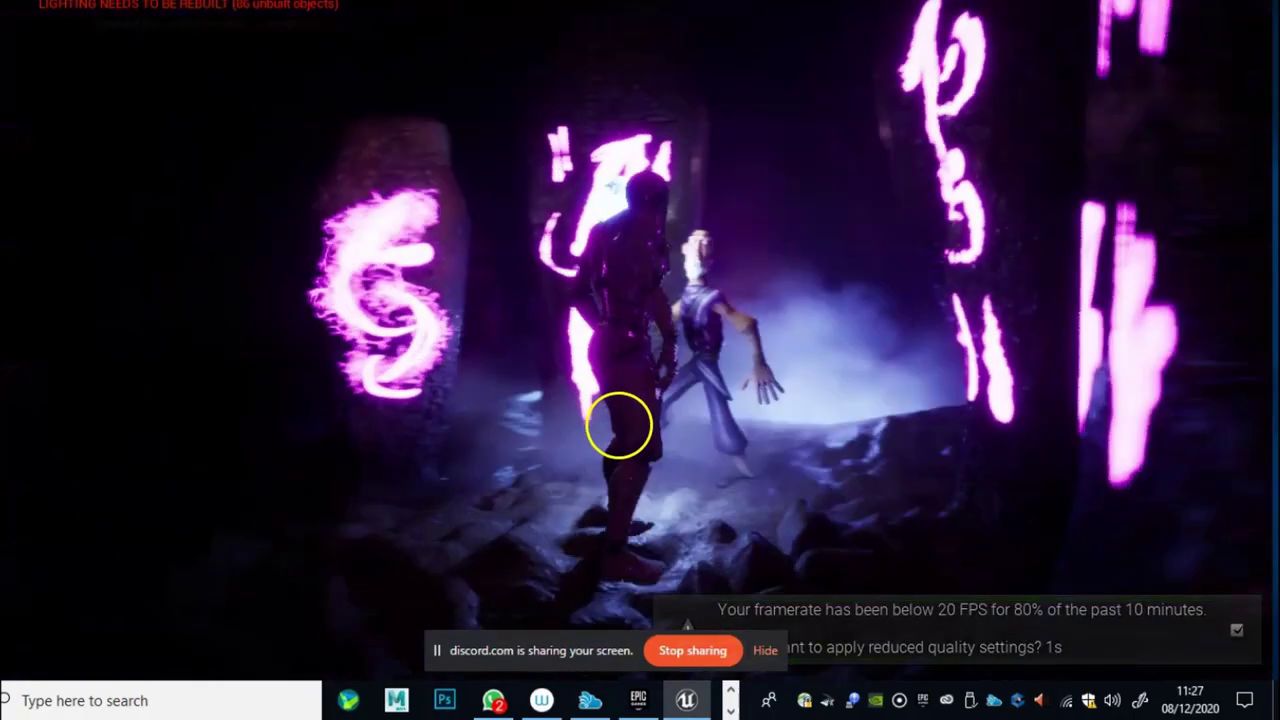
key(s)
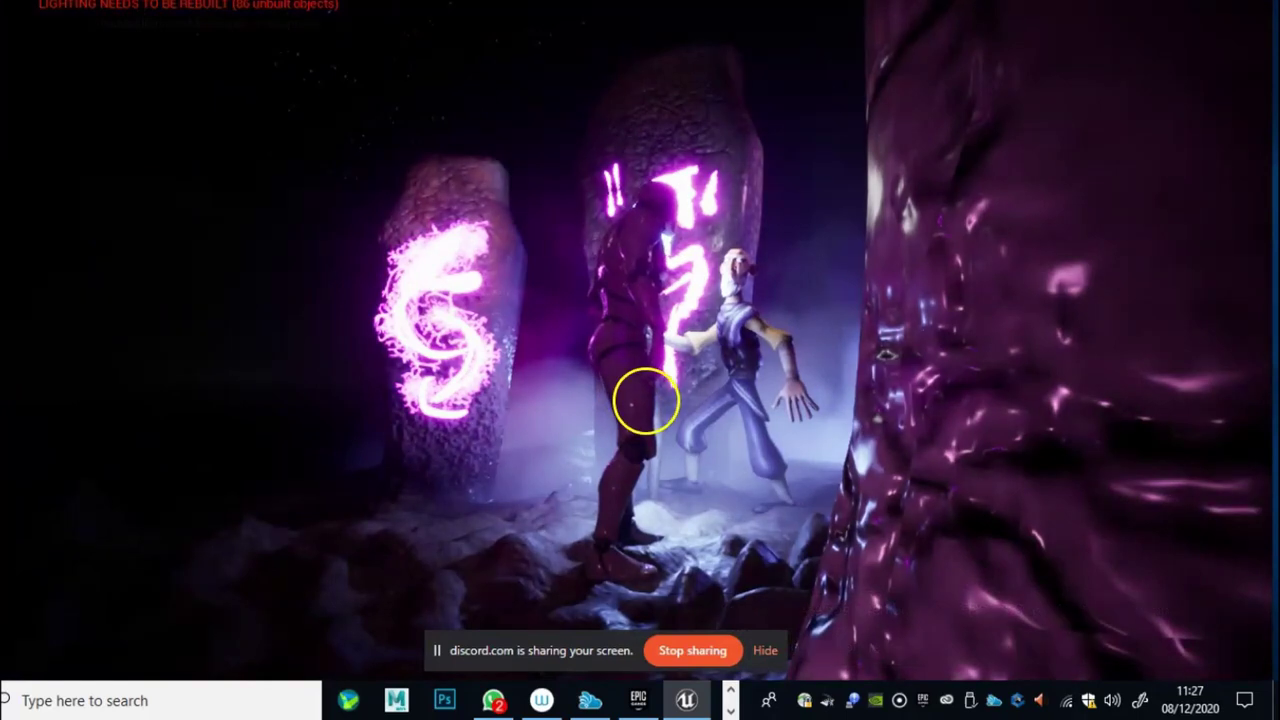
key(a)
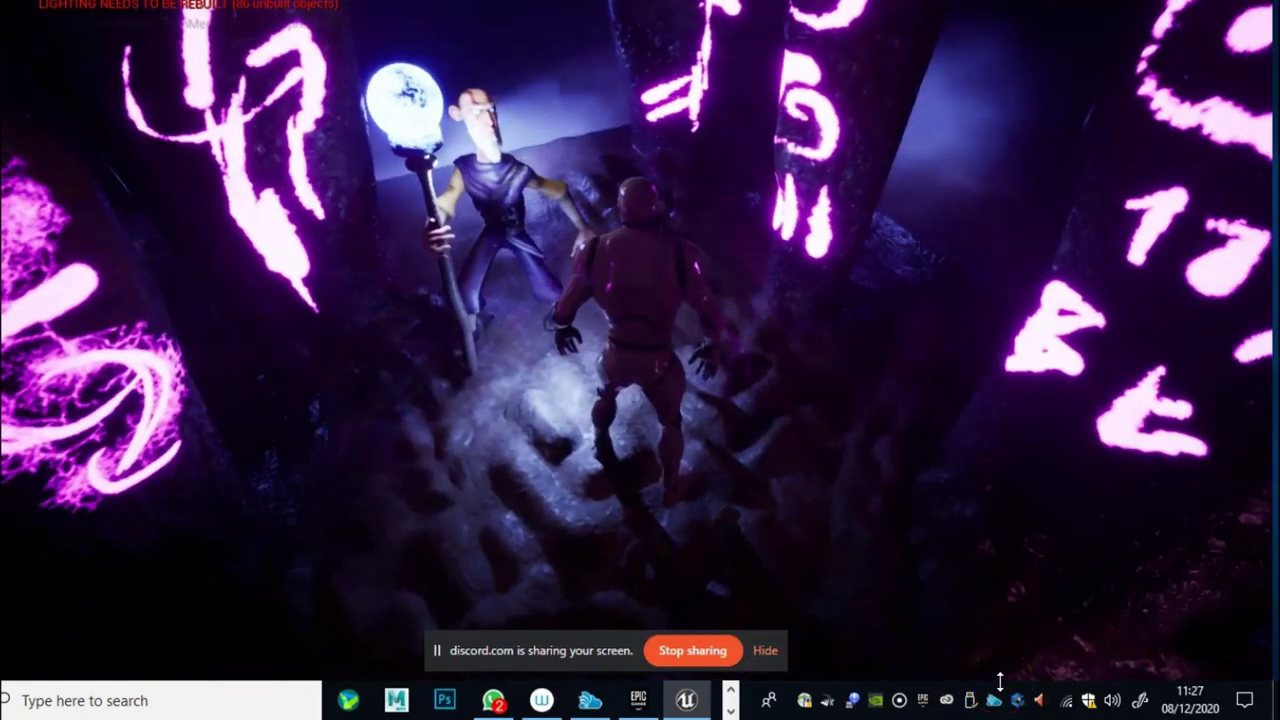
right_drag(1000, 672, 767, 448)
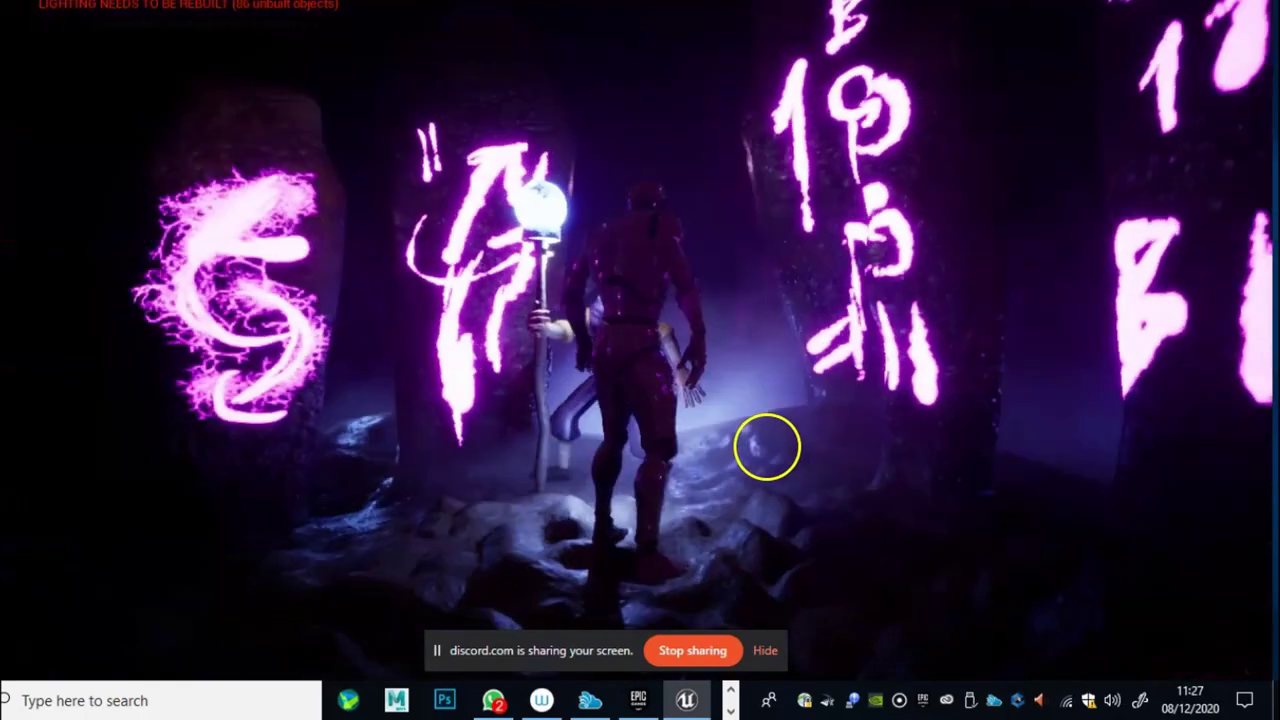
Step: Back away to view the whole stone circle, end the play session and restore the editor layout from full screen
key(s)
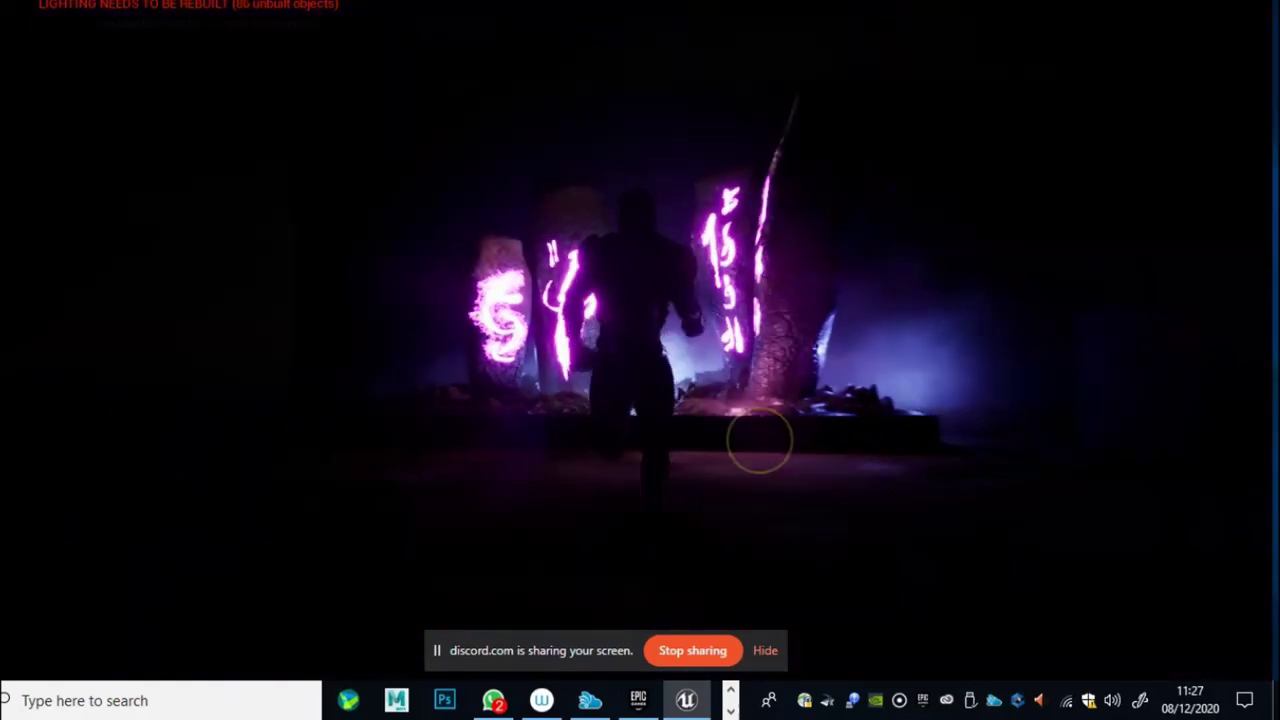
key(w)
right_drag(757, 492, 775, 515)
key(Escape)
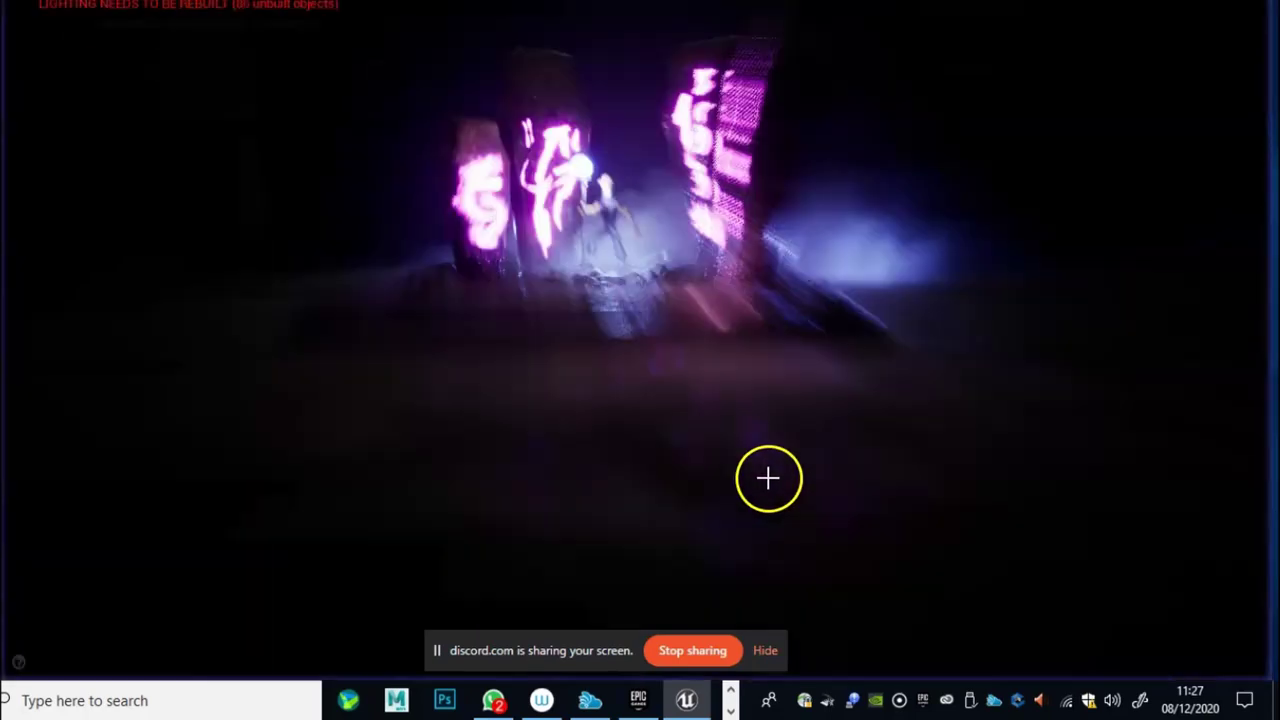
key(F11)
Step: Examine the stone circle and the night sky in the editor, and select the sky sphere to show its settings
click(769, 296)
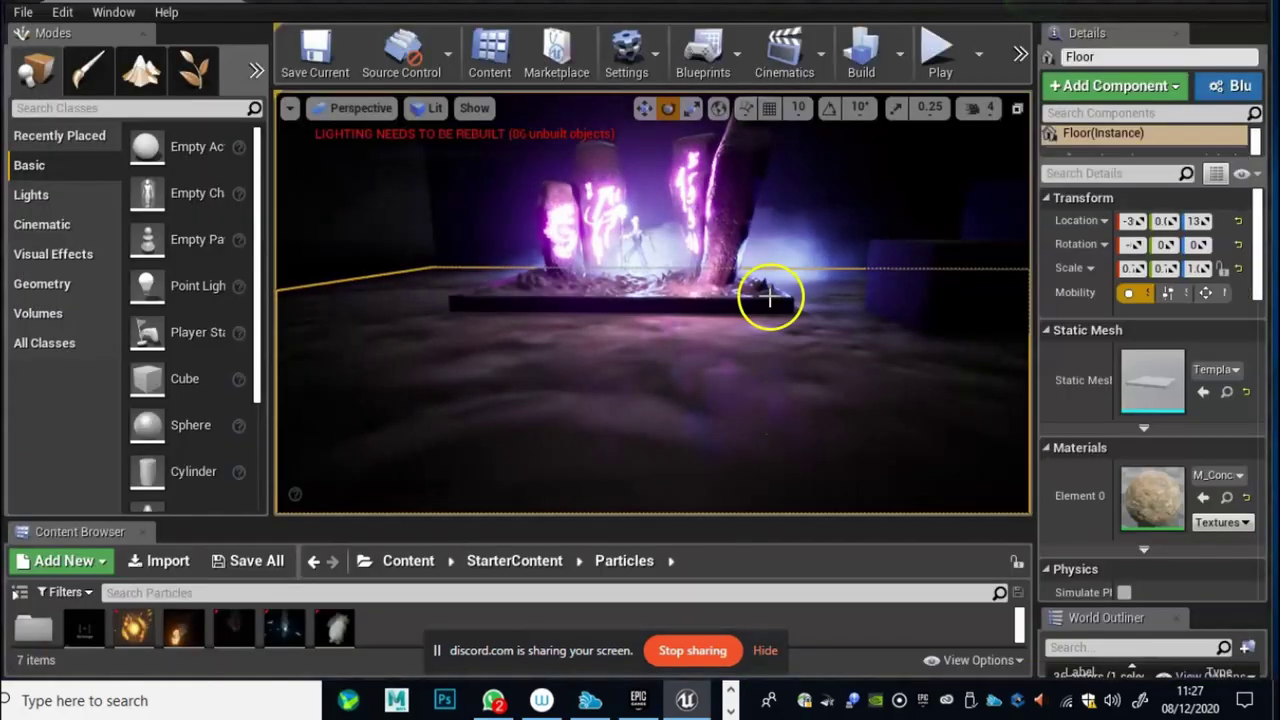
right_drag(594, 314, 563, 334)
middle_drag(580, 306, 608, 305)
alt+right_drag(608, 305, 685, 334)
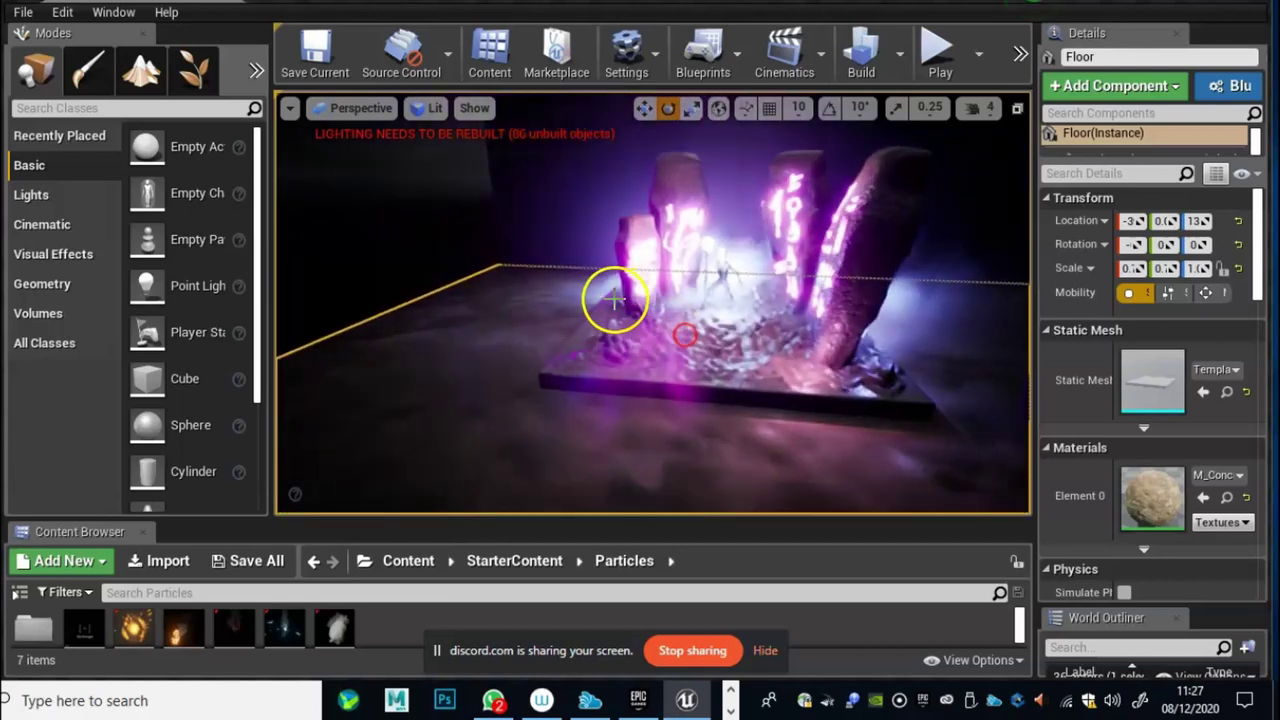
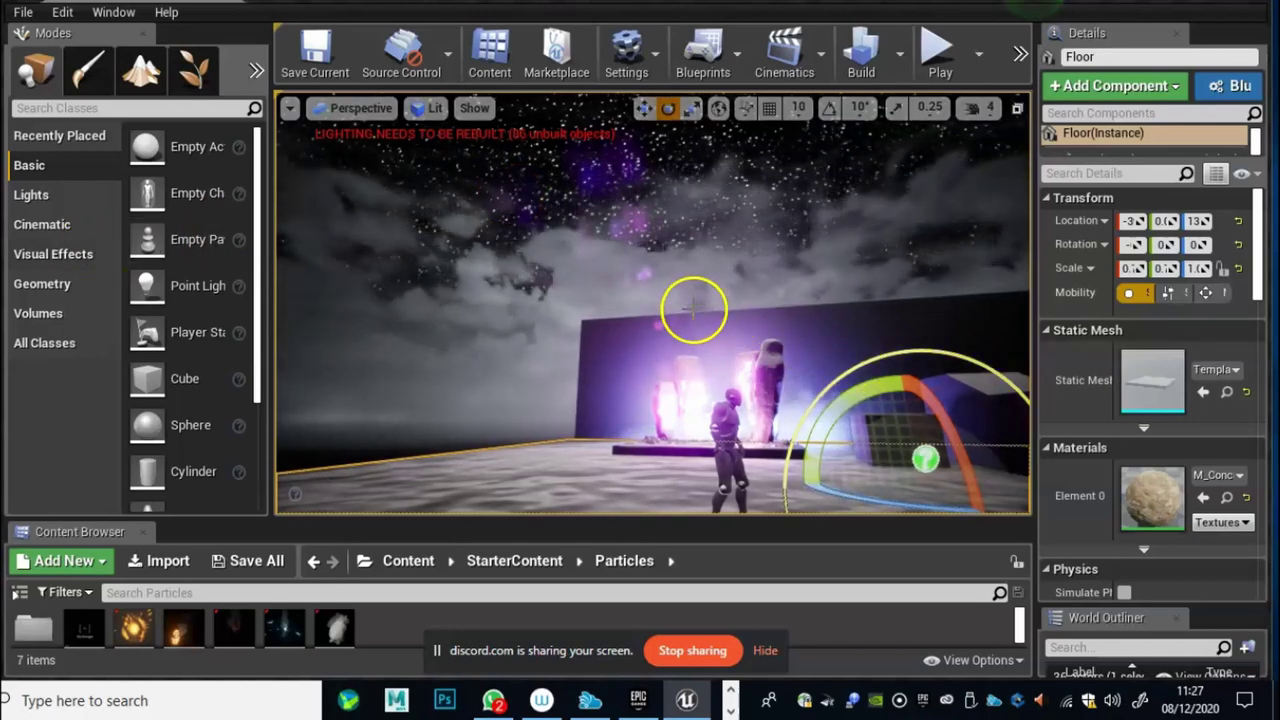
drag(446, 243, 459, 236)
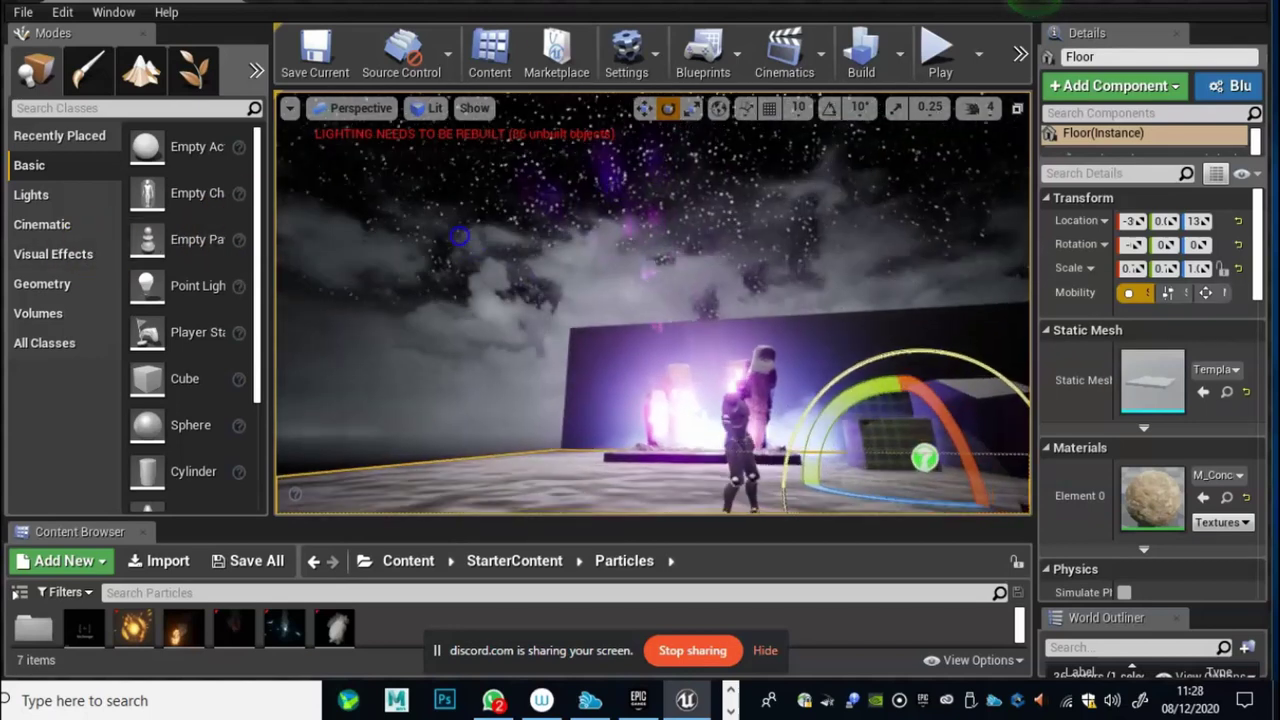
click(510, 178)
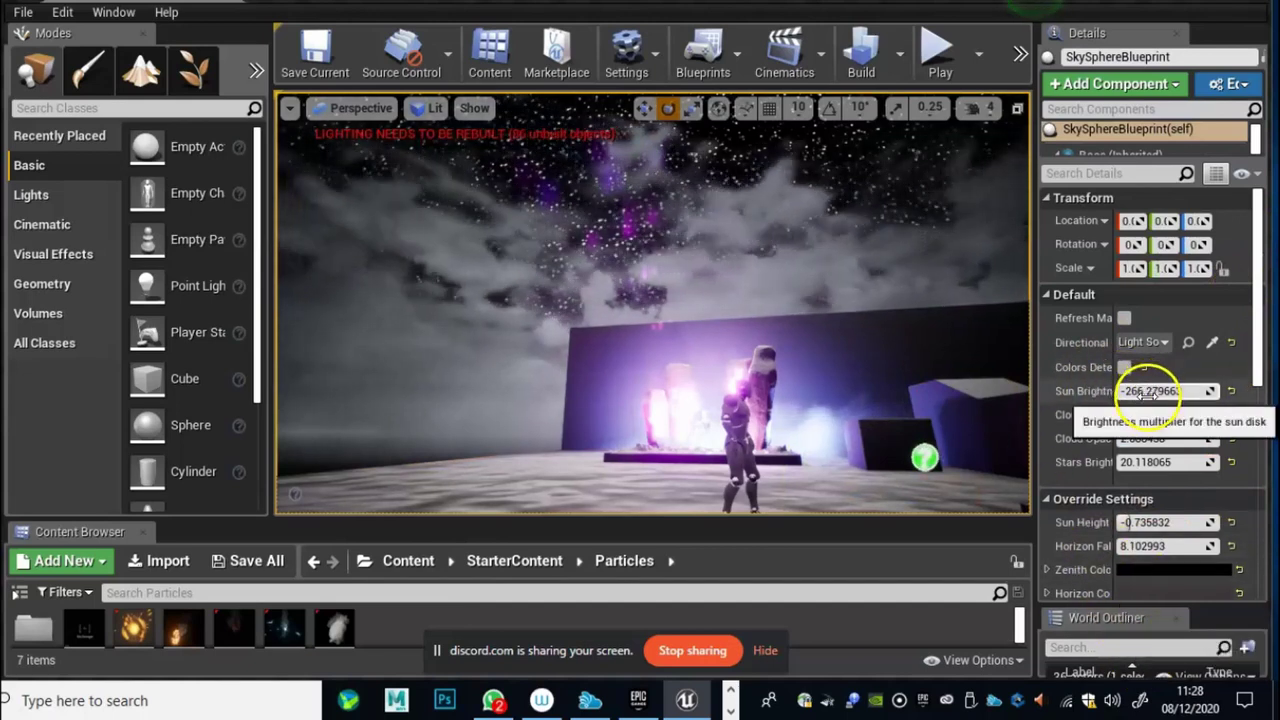
Step: Rotate the sky sphere freehand about its axes while viewing the level from above the stairs
mouse_move(766, 371)
right_down()
mouse_move(817, 391)
mouse_move(791, 371)
right_up()
drag(657, 351, 760, 420)
right_drag(880, 430, 828, 437)
right_drag(920, 487, 685, 360)
drag(685, 363, 716, 296)
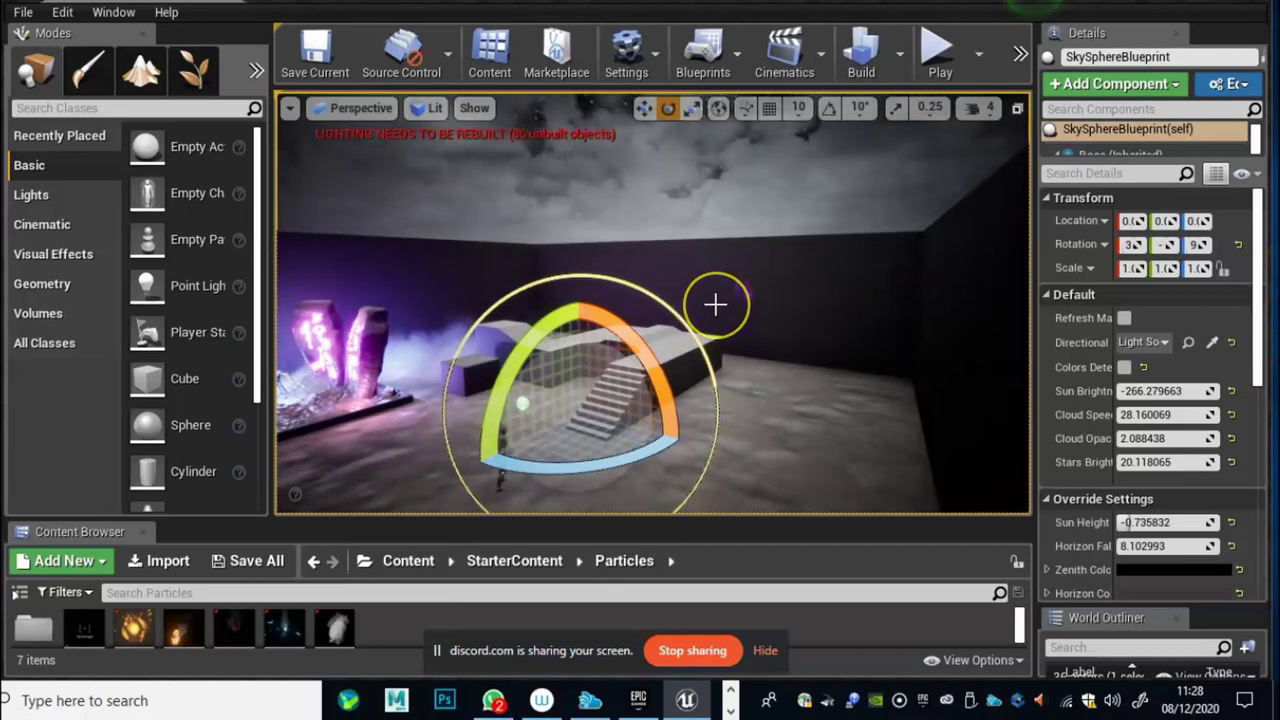
Step: Turn off Game View to show the light icons, and select the pink point light at the second rune stone with the Move tool
key(g)
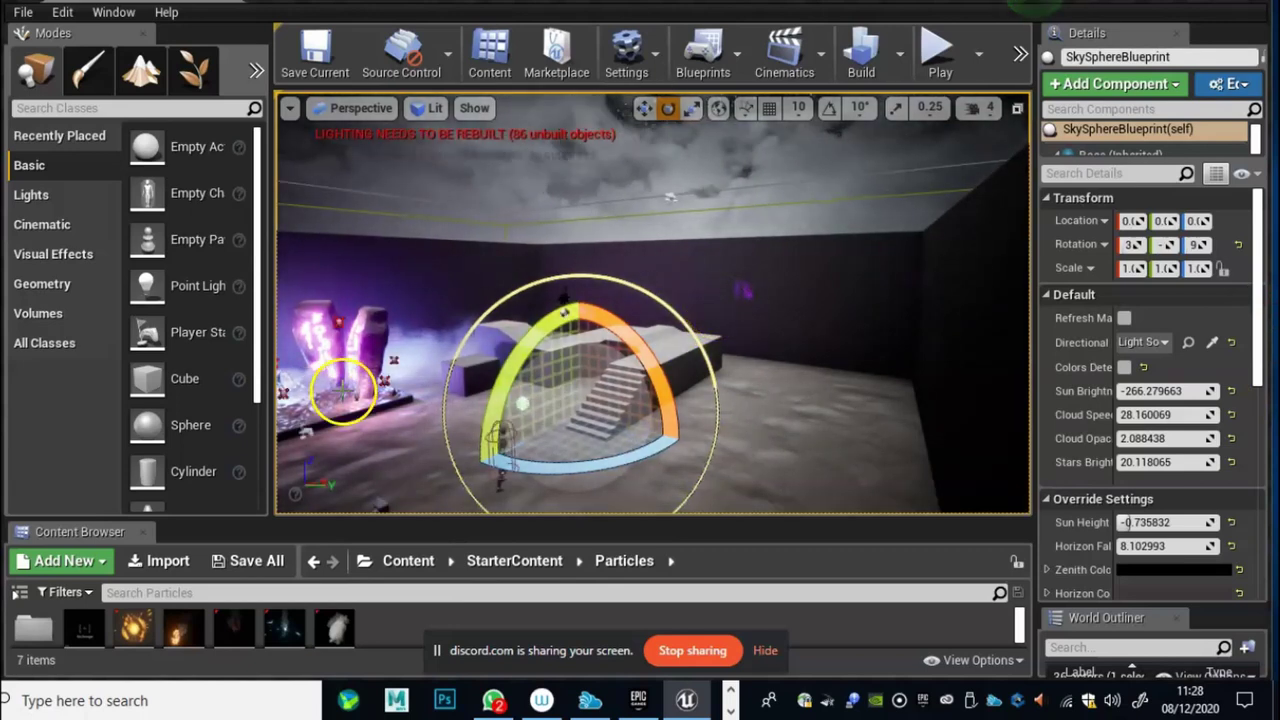
drag(320, 400, 334, 353)
drag(700, 356, 129, 357)
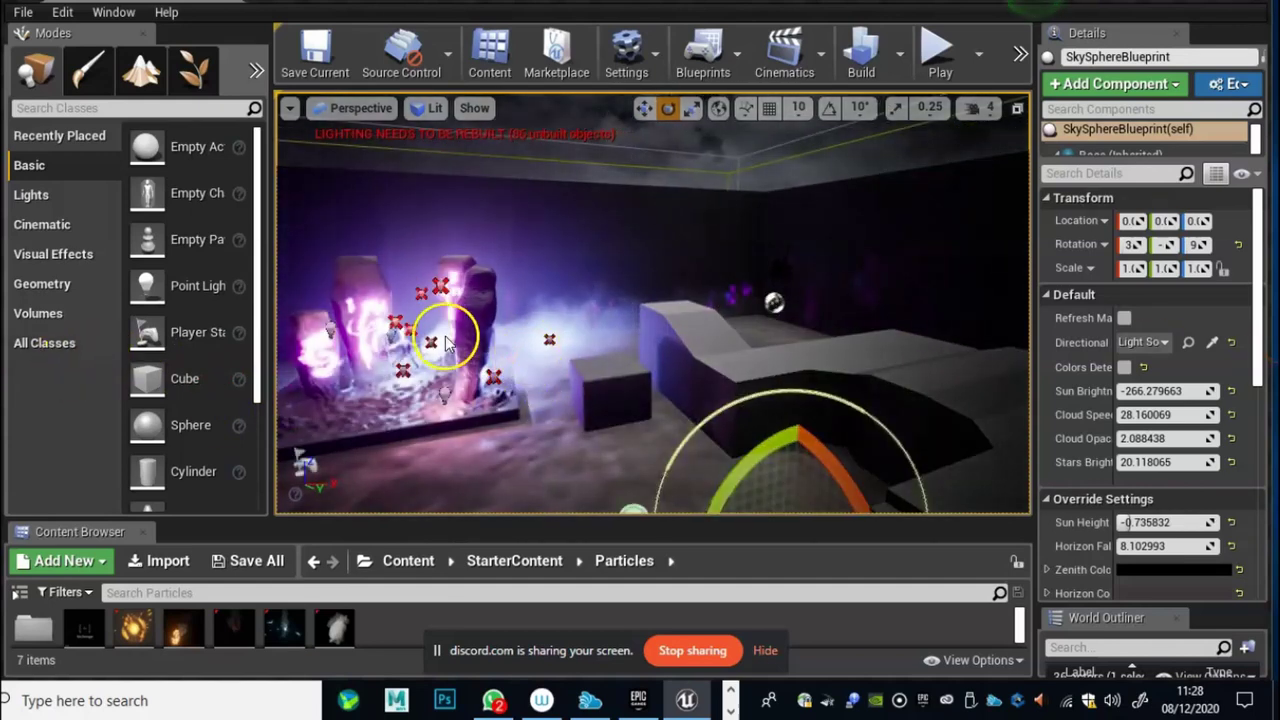
drag(447, 343, 298, 352)
drag(536, 397, 669, 338)
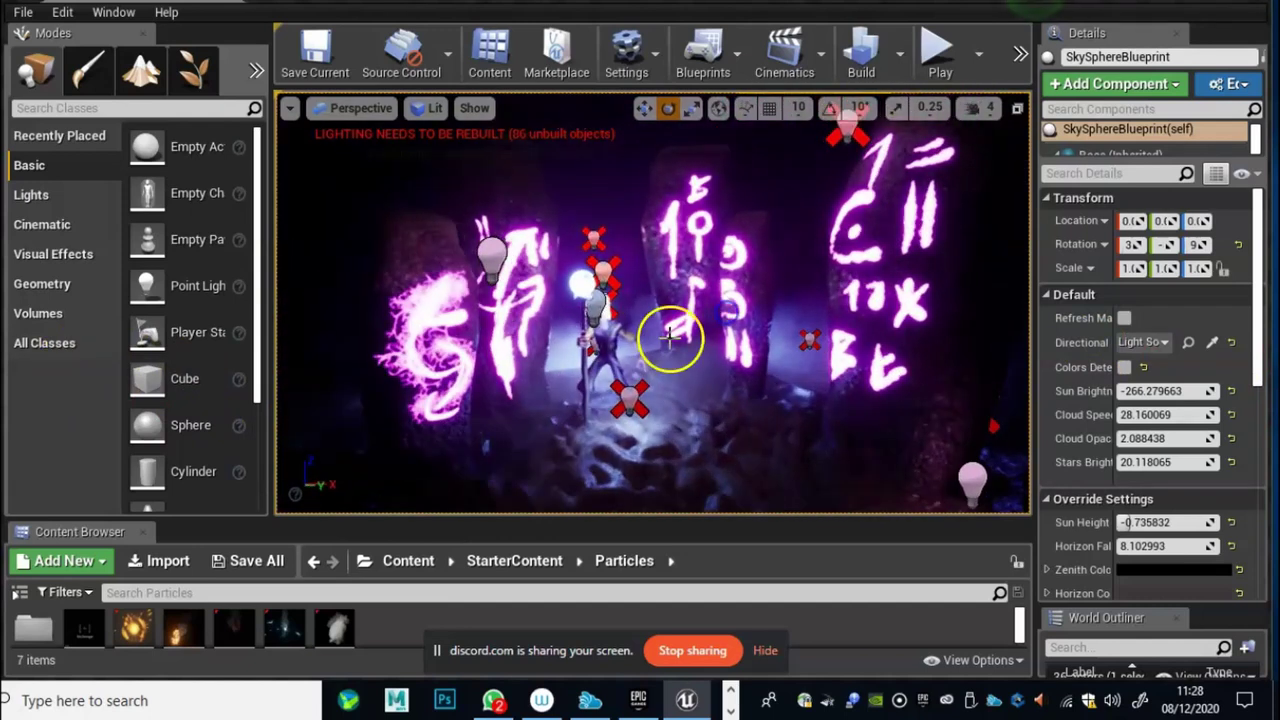
click(492, 256)
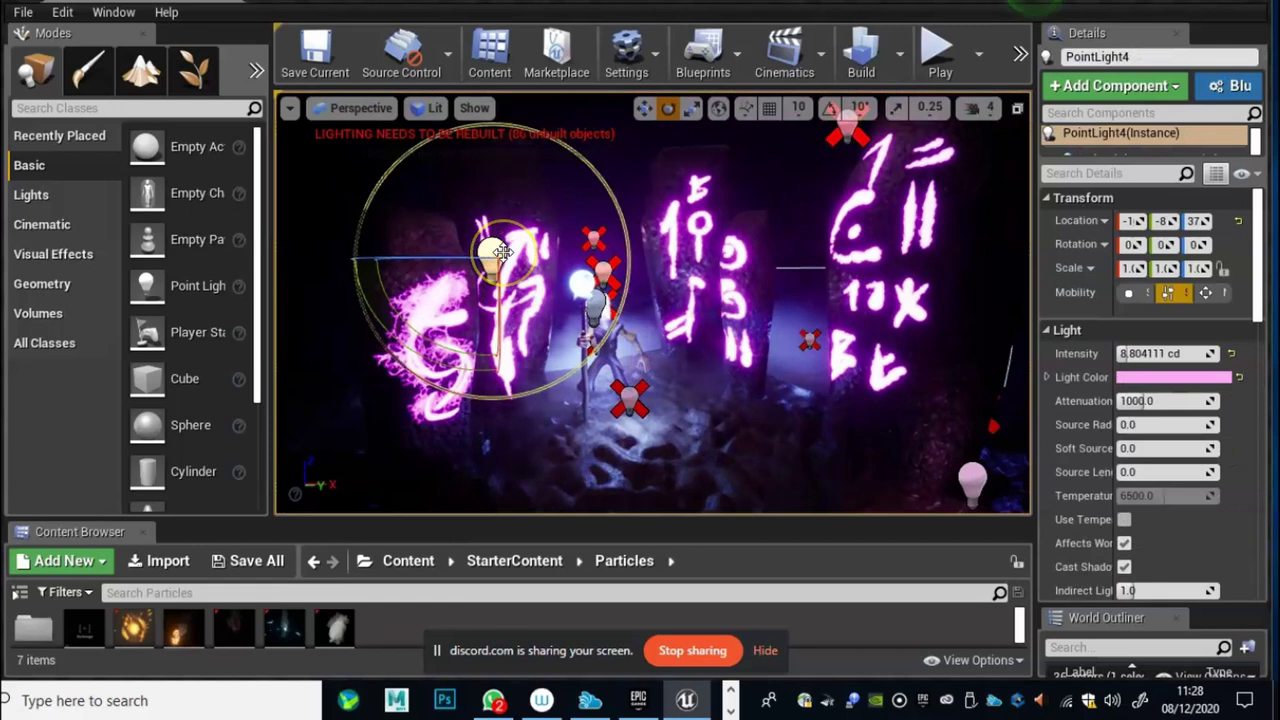
key(w)
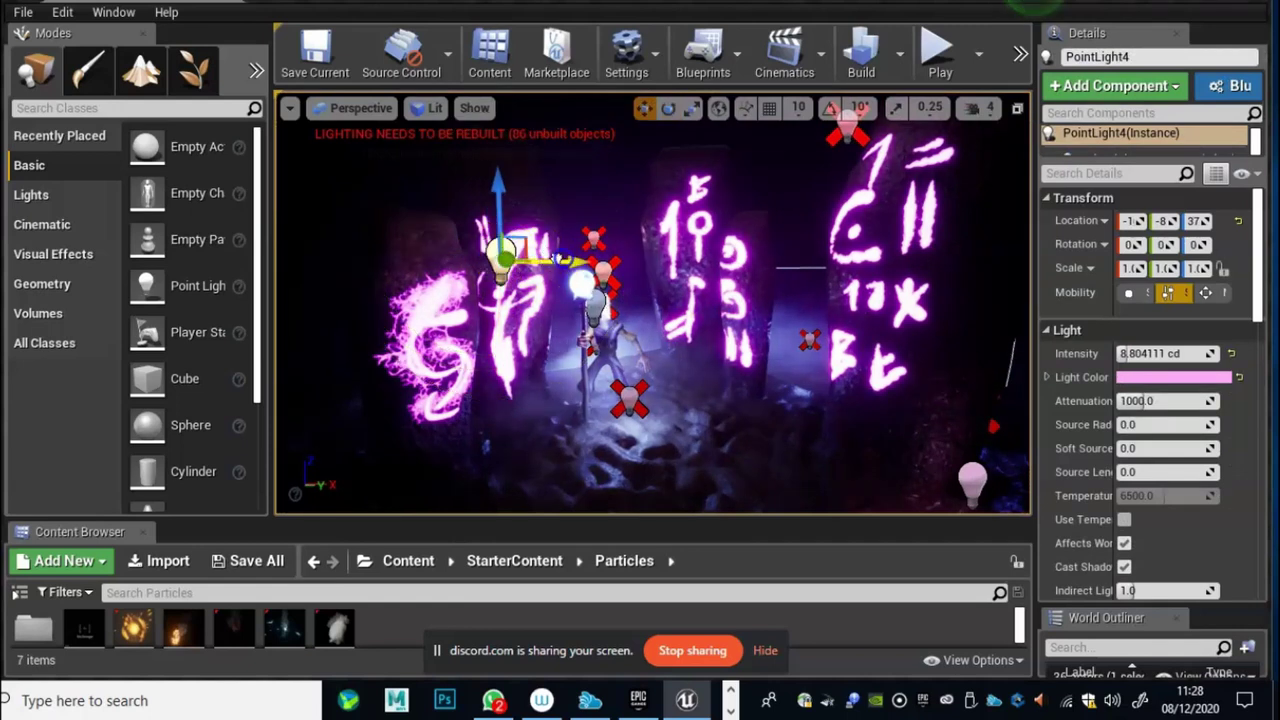
Step: Move the selected point light sideways so it hangs over the first rune stone
drag(629, 259, 535, 283)
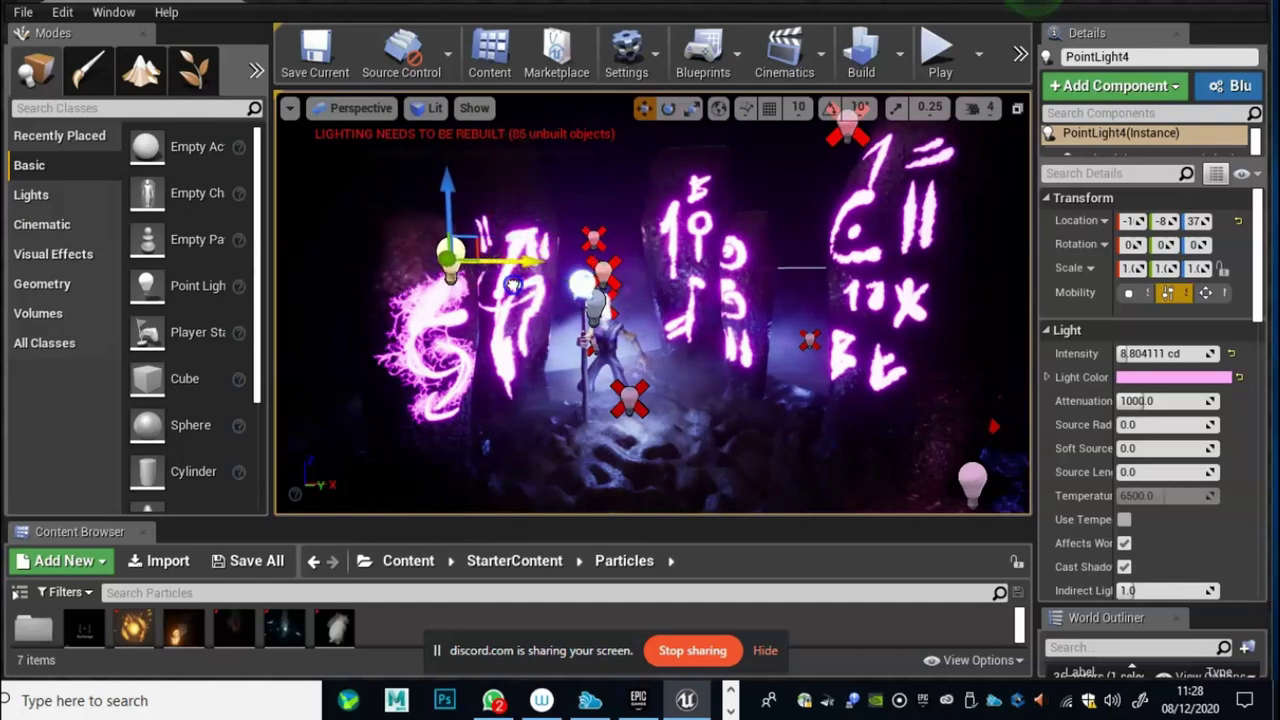
Step: Try light green as the point light's colour and undo the colour change
click(1163, 378)
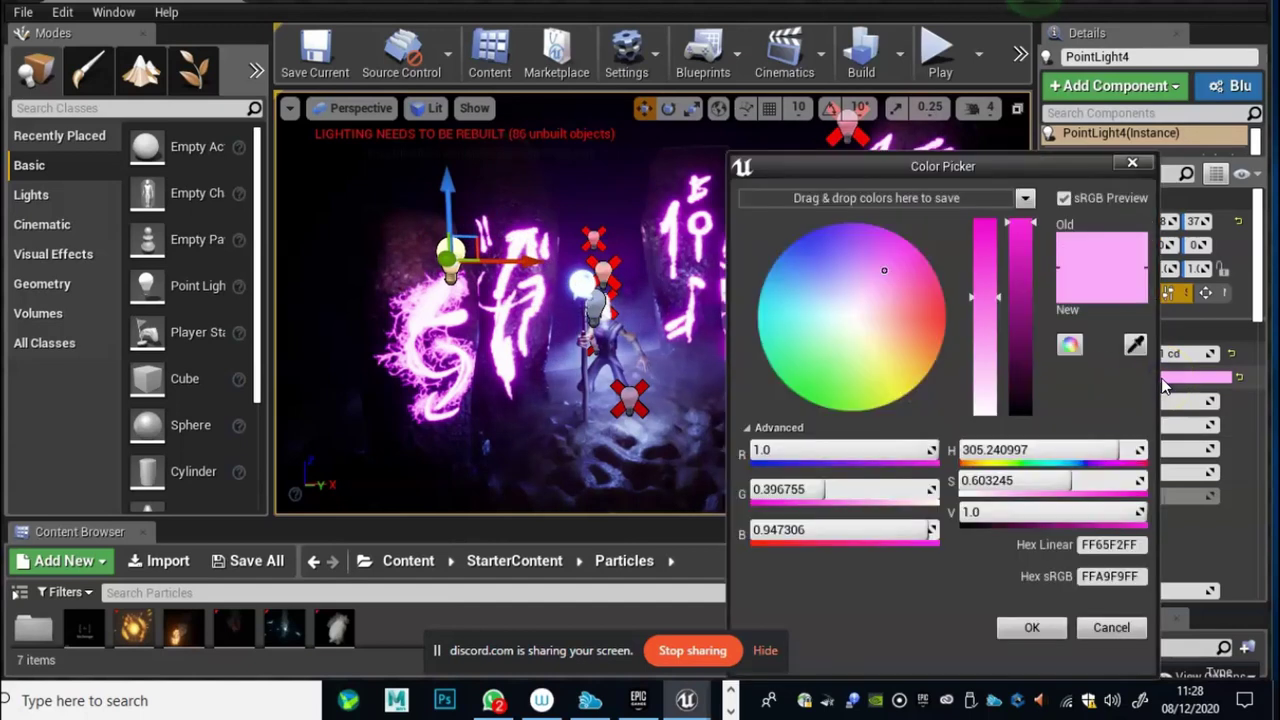
drag(883, 276, 808, 373)
click(1032, 627)
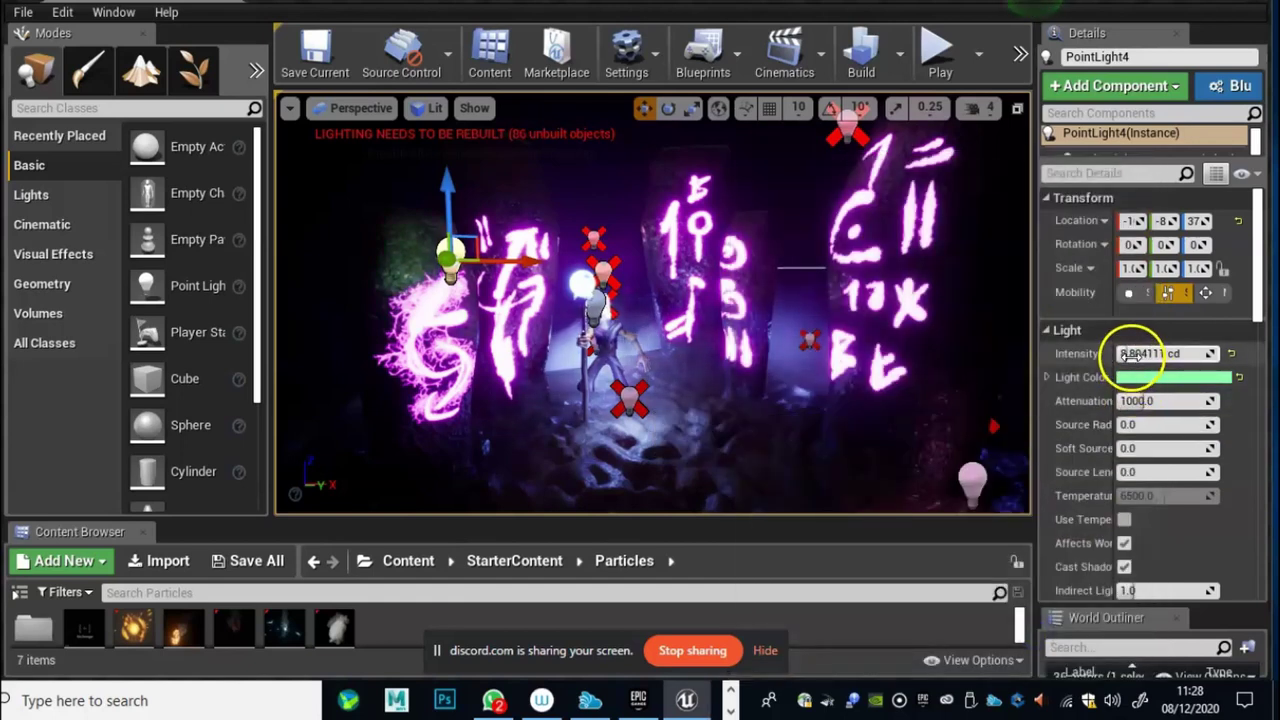
drag(1134, 353, 1108, 345)
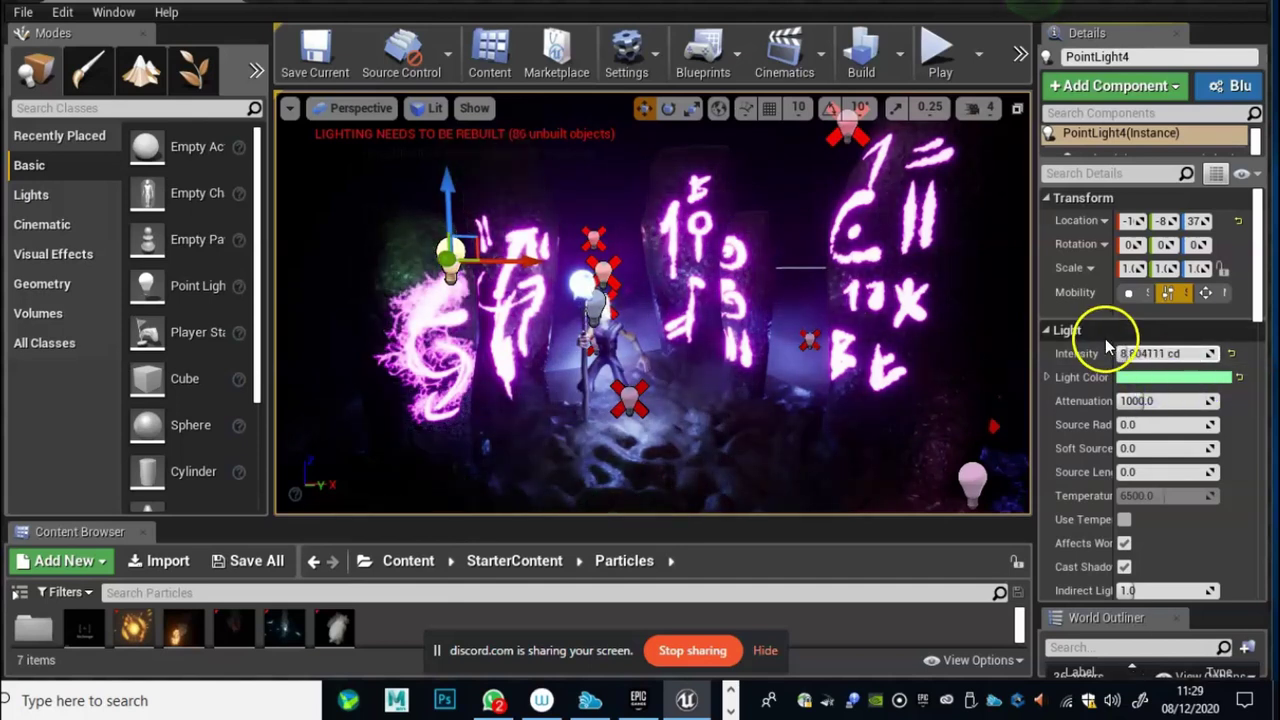
key(ctrl+z)
key(ctrl+z)
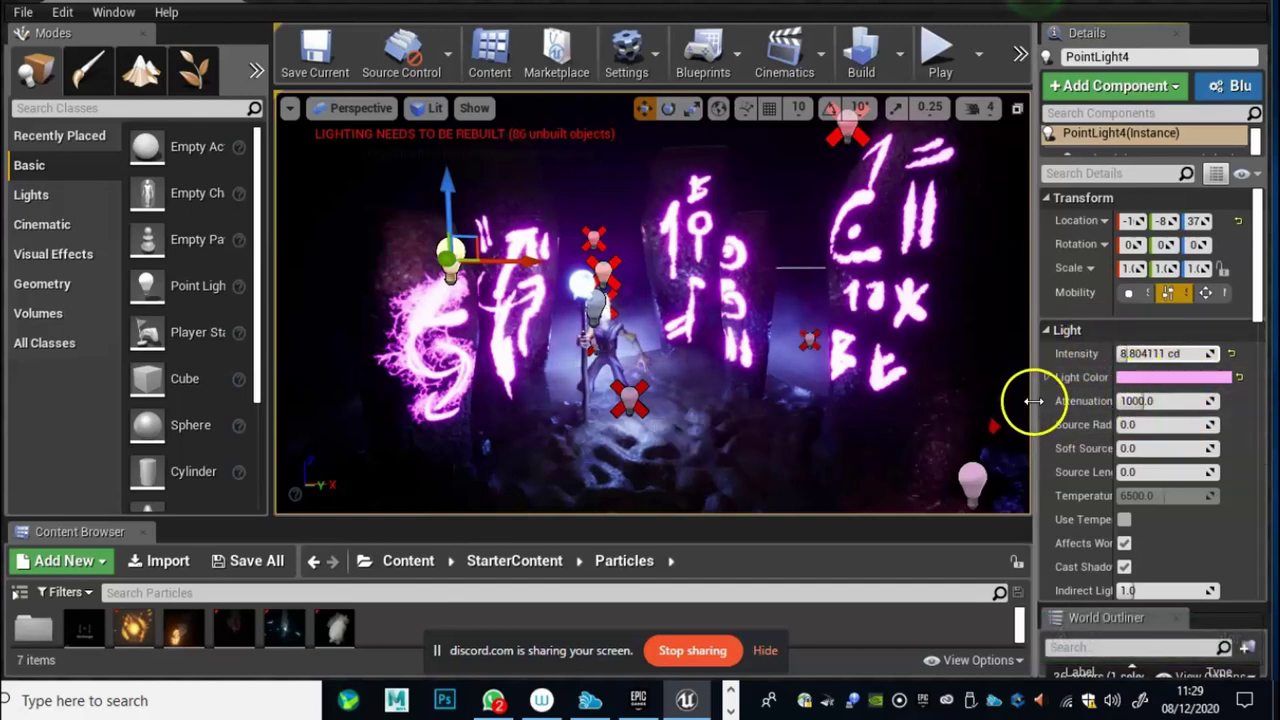
Step: Widen the Details panel and reduce the point light's attenuation radius to about 299
drag(1010, 396, 895, 396)
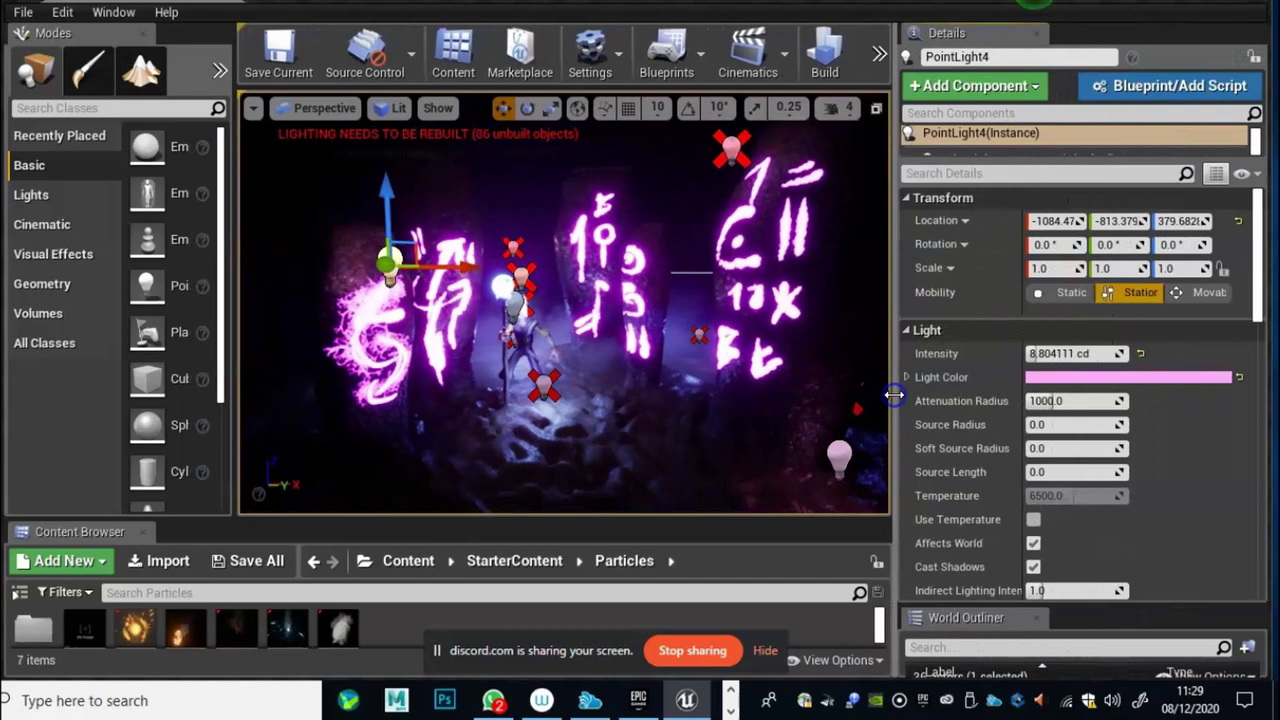
click(1056, 404)
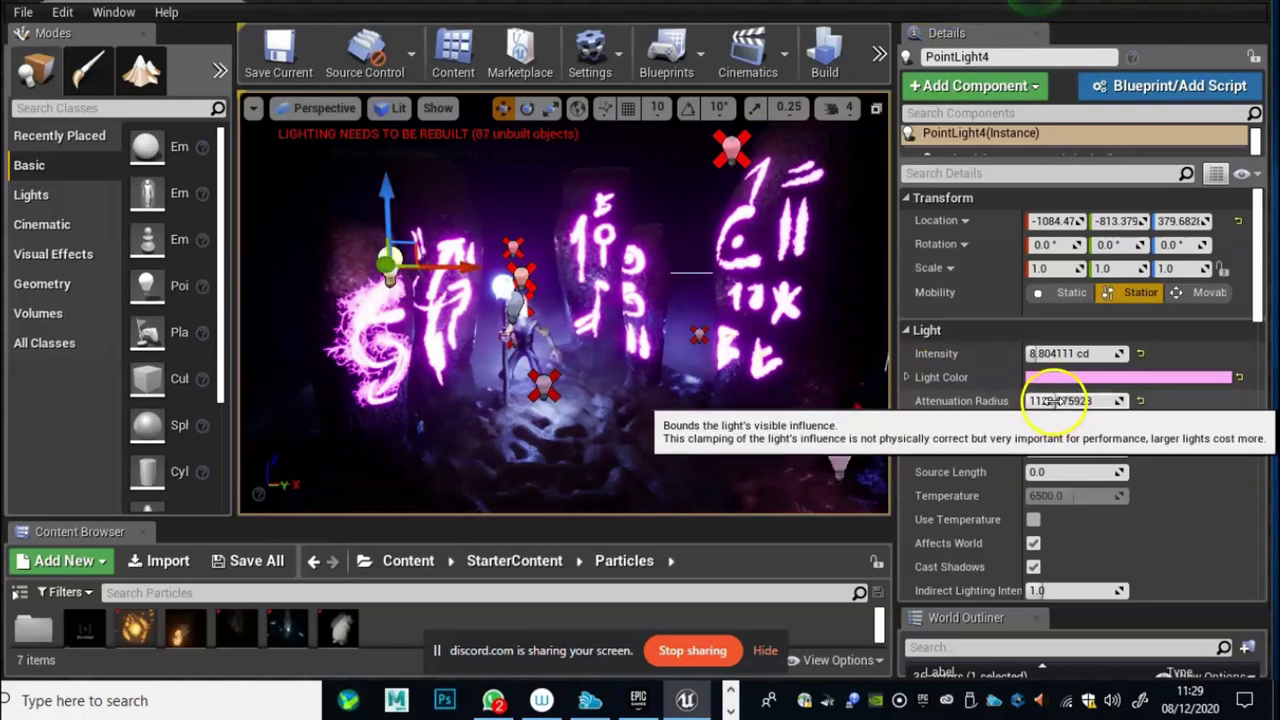
drag(1037, 400, 983, 405)
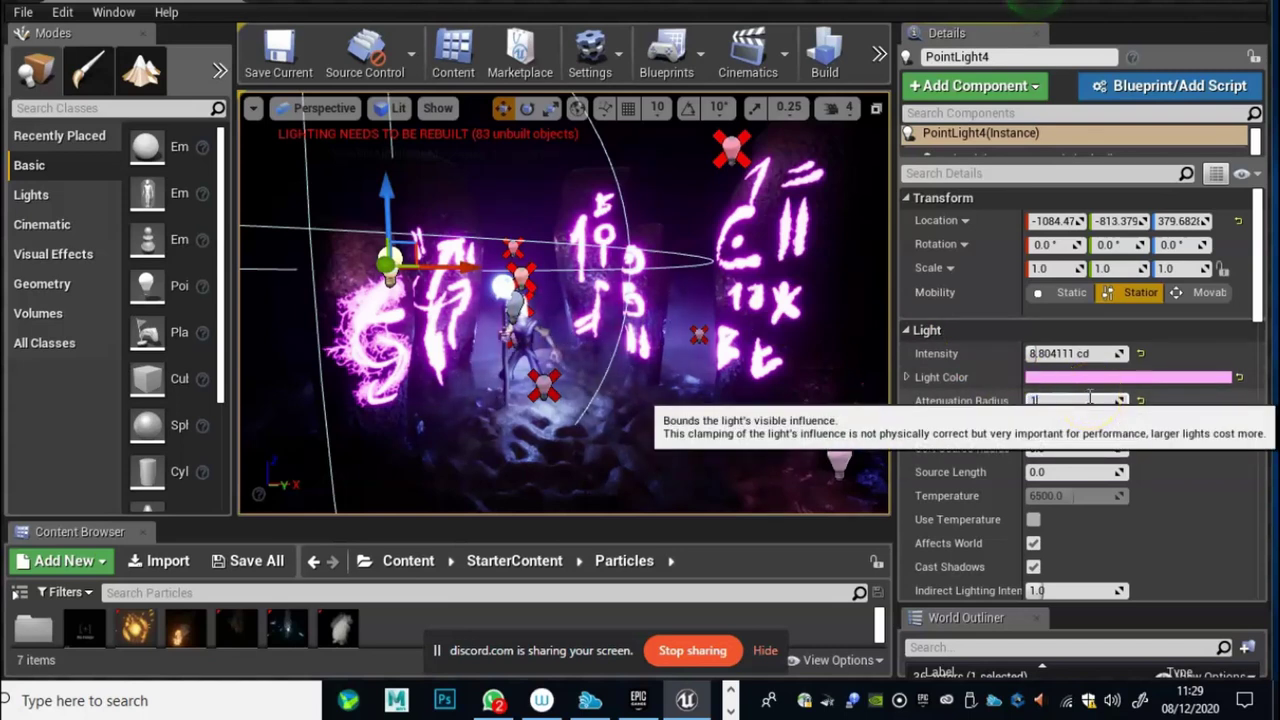
Step: Try attenuation radii of 150 and 100 on the point light and undo the last radius change
key(Return)
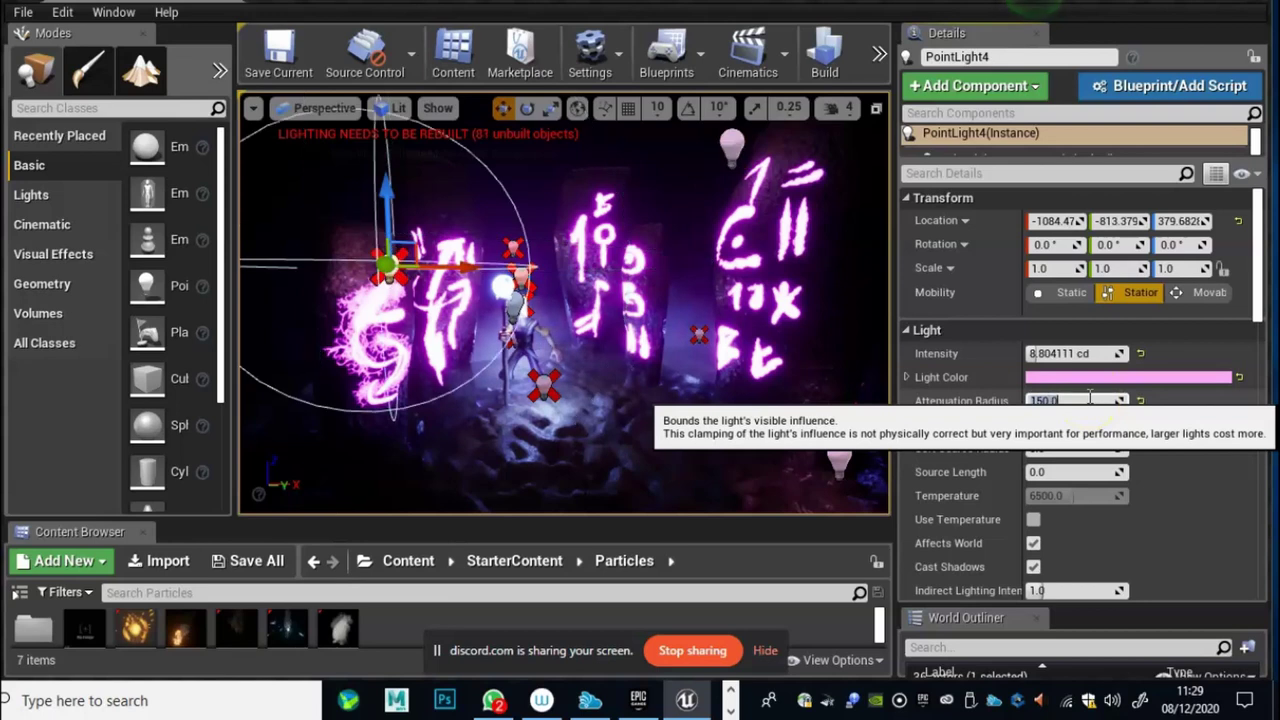
click(1088, 400)
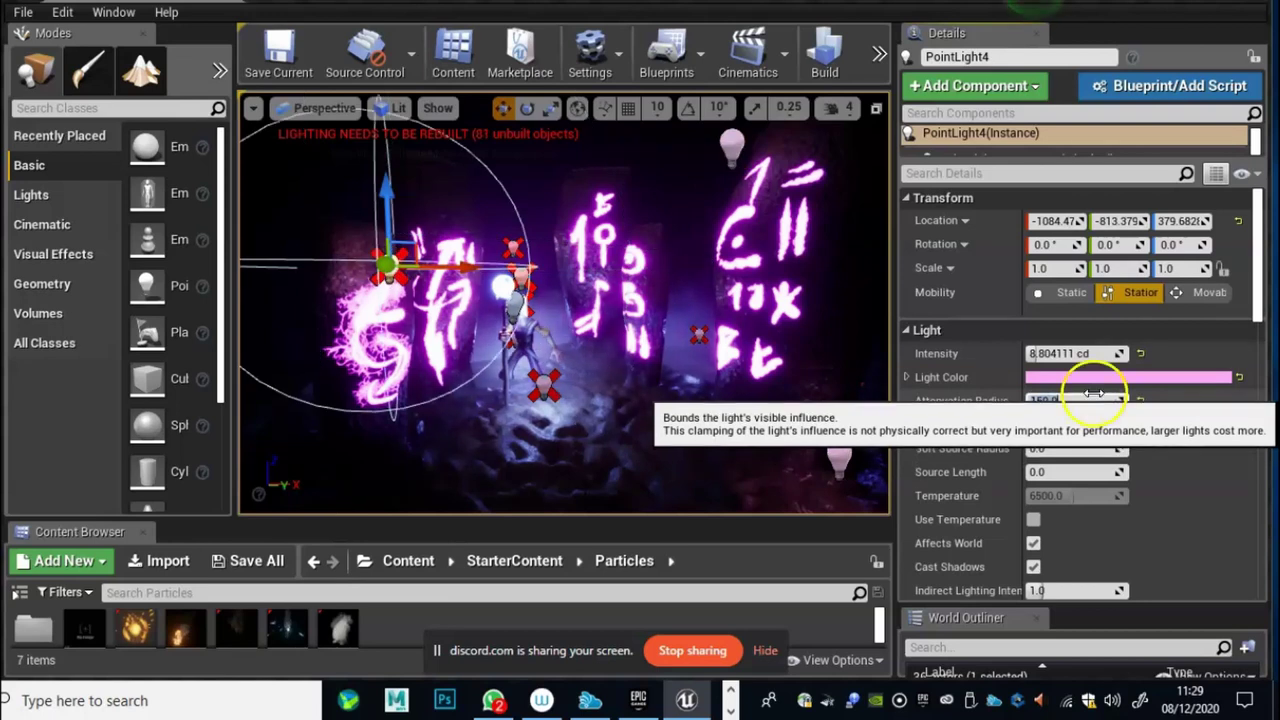
double_click(1085, 401)
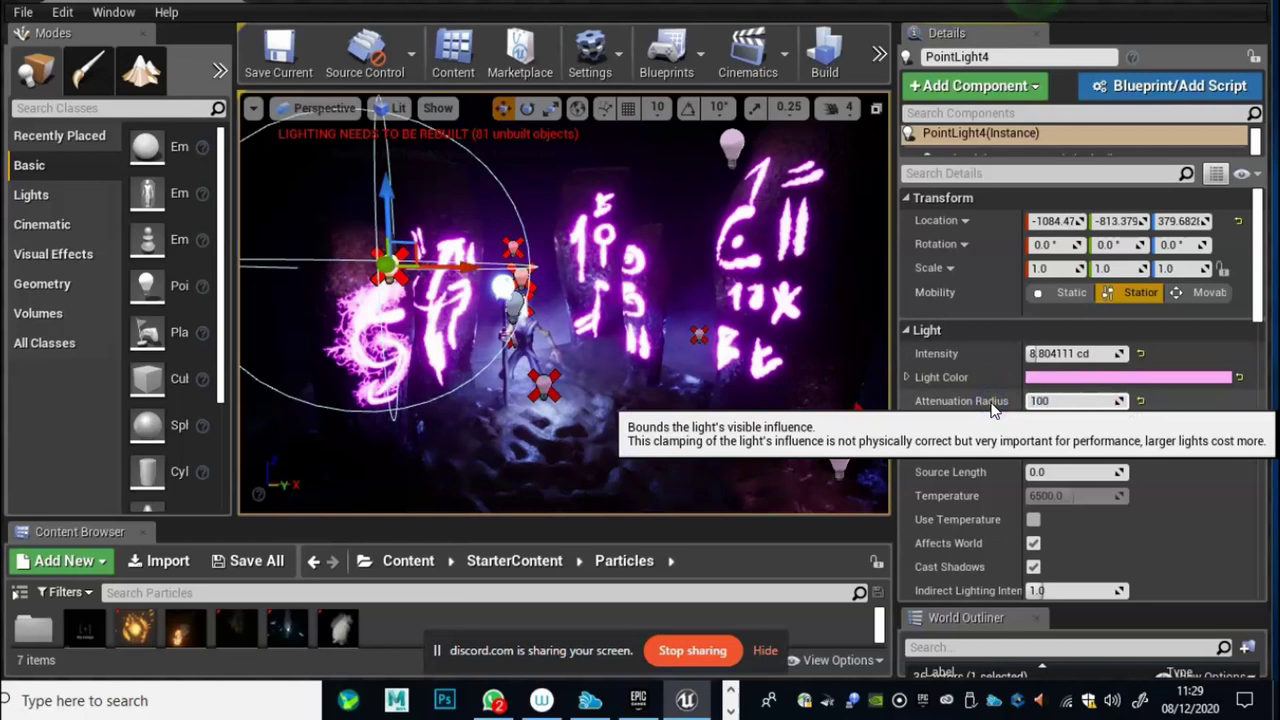
key(Return)
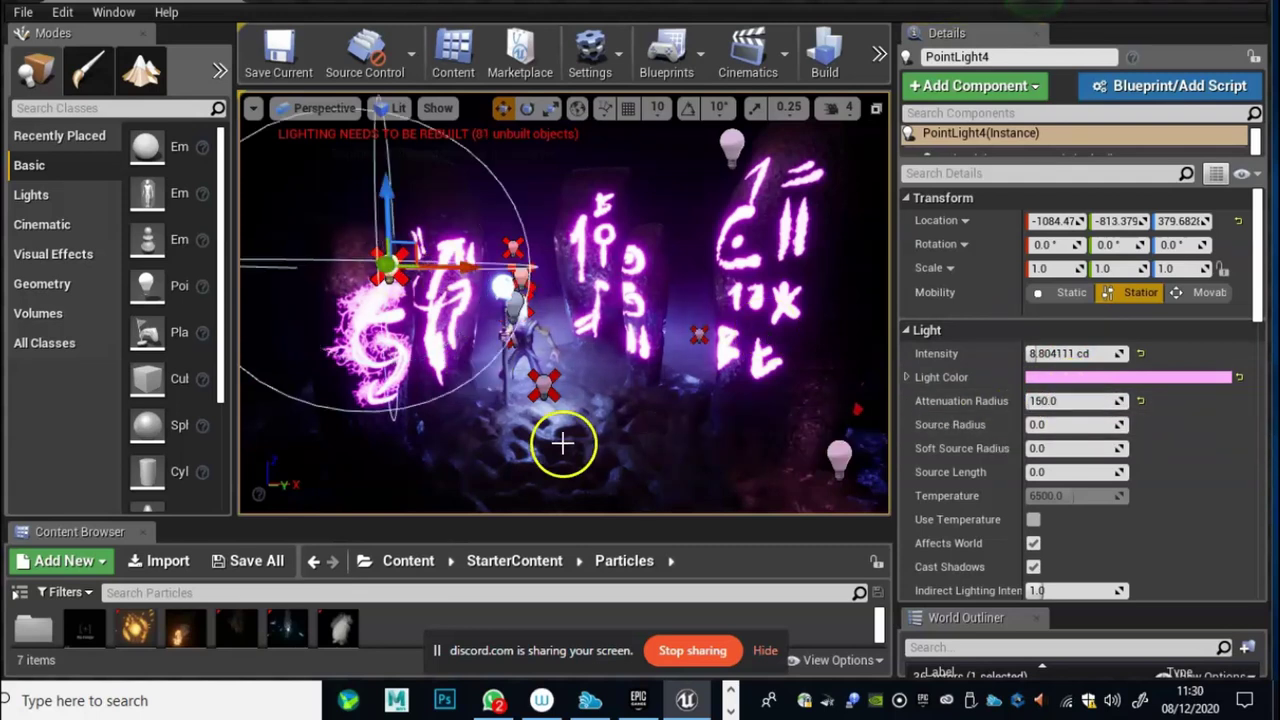
key(ctrl+z)
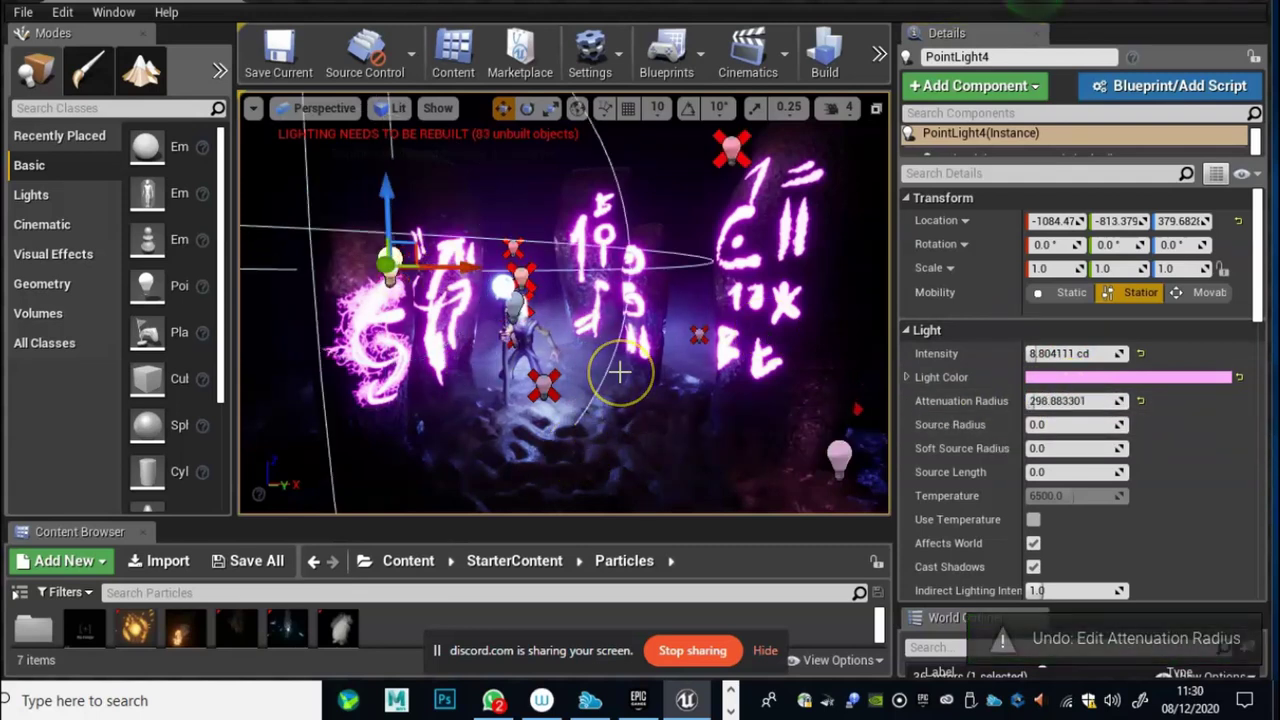
Step: Select the pink point light above the tall rune stone opposite and set its intensity to about 17.09 cd
right_drag(548, 362, 419, 347)
drag(465, 300, 483, 337)
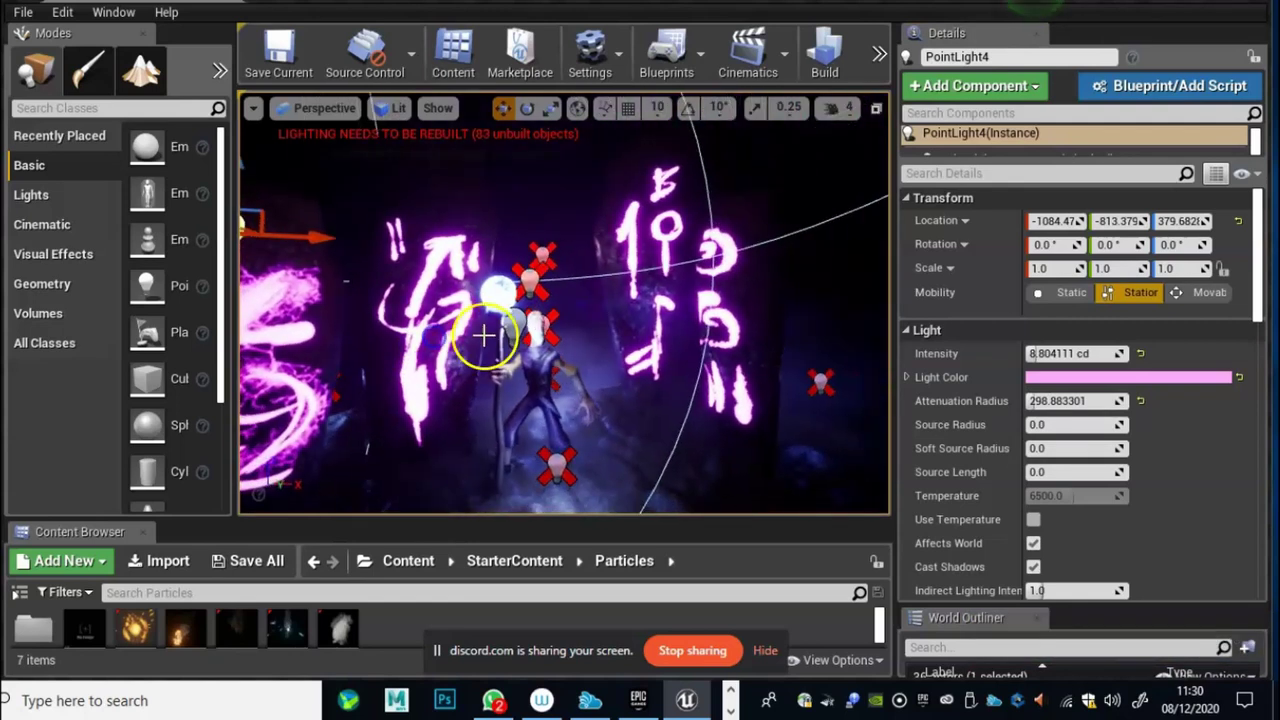
right_drag(707, 390, 780, 416)
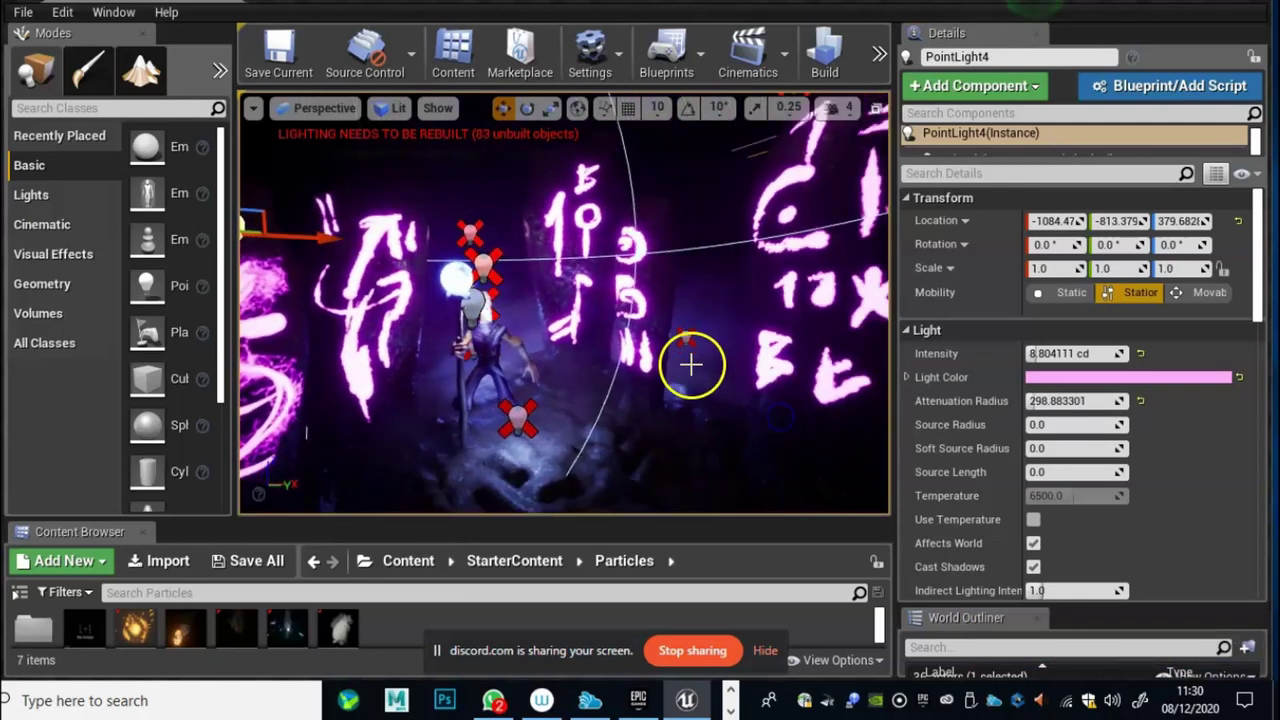
click(686, 333)
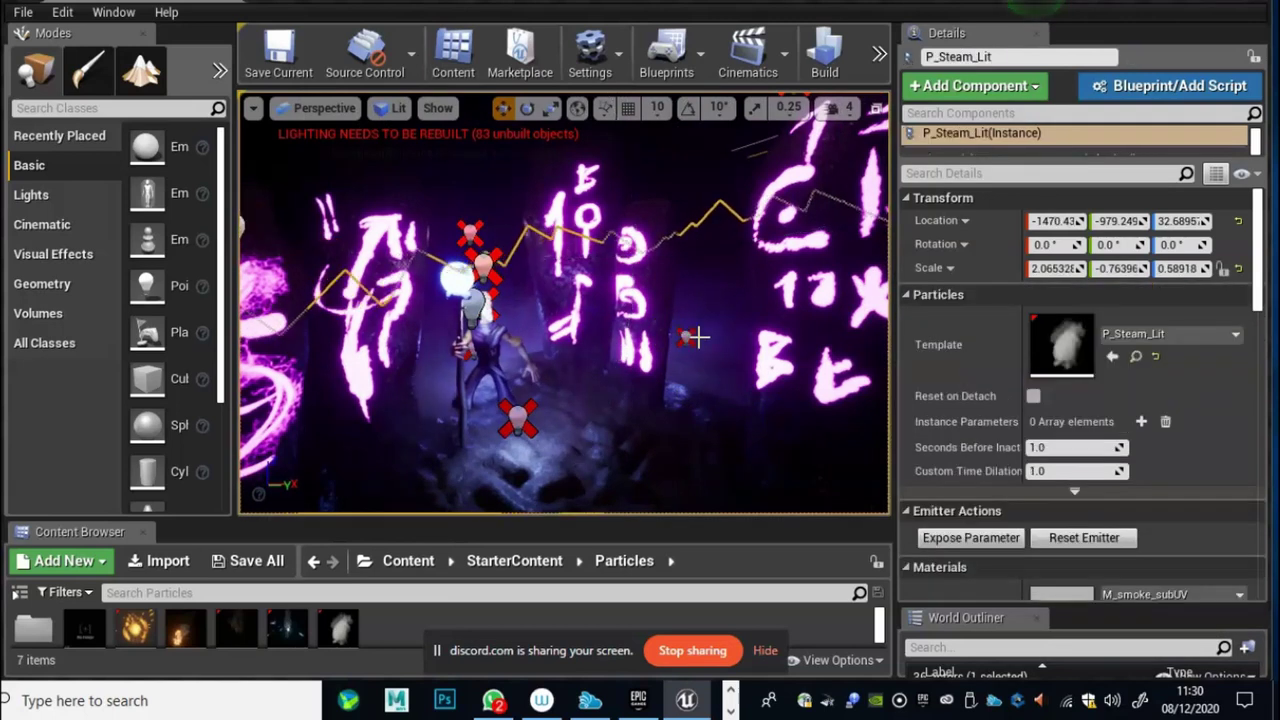
right_drag(686, 333, 669, 177)
click(666, 178)
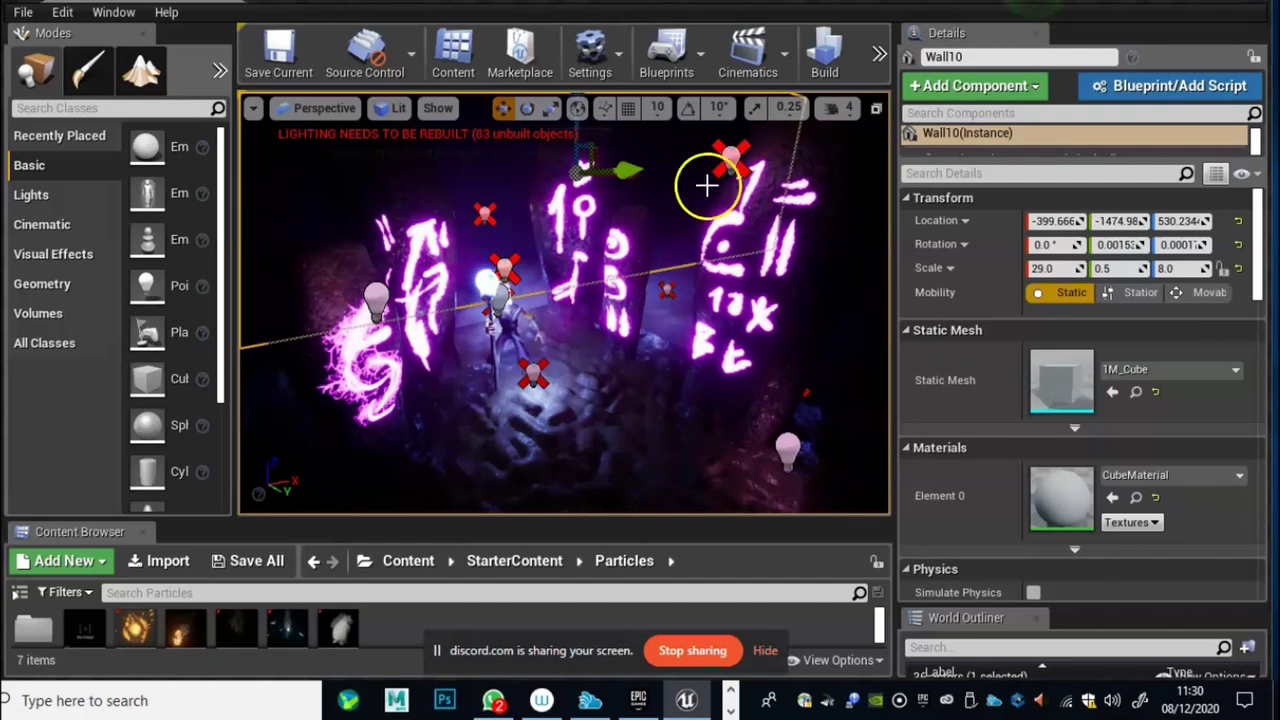
click(732, 158)
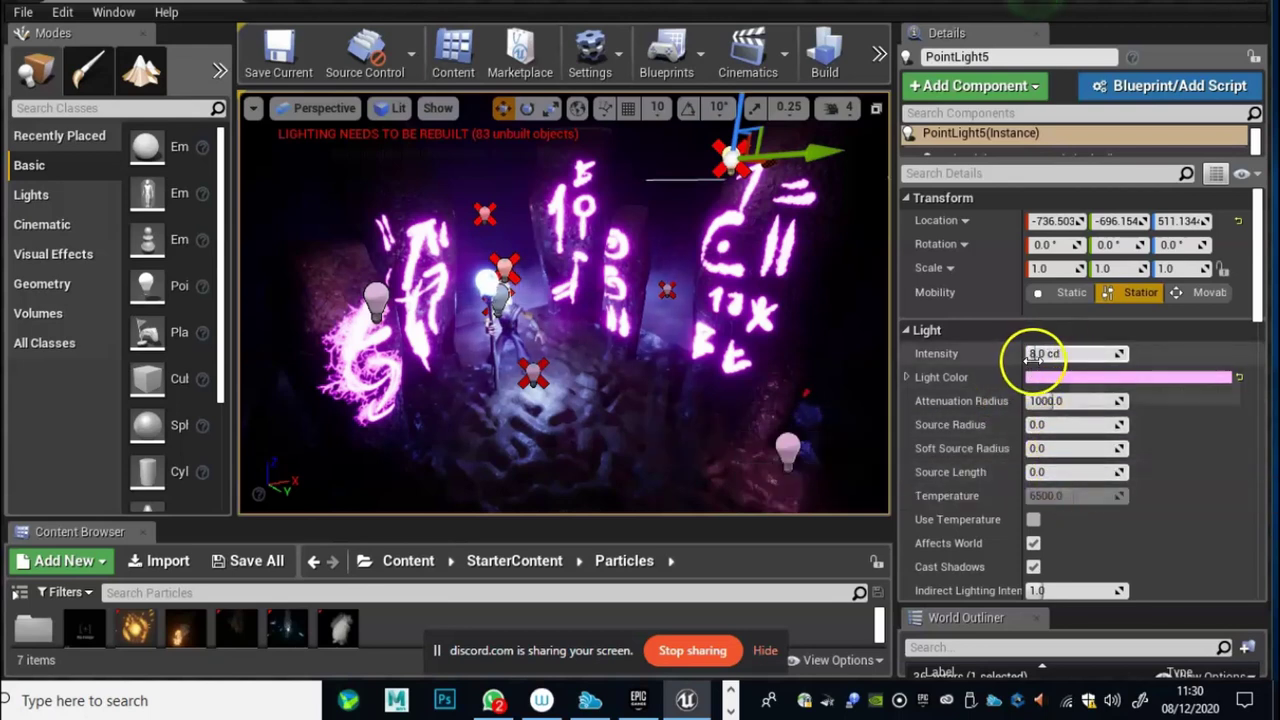
mouse_move(1033, 356)
mouse_down()
mouse_move(1066, 367)
mouse_move(1051, 362)
mouse_up()
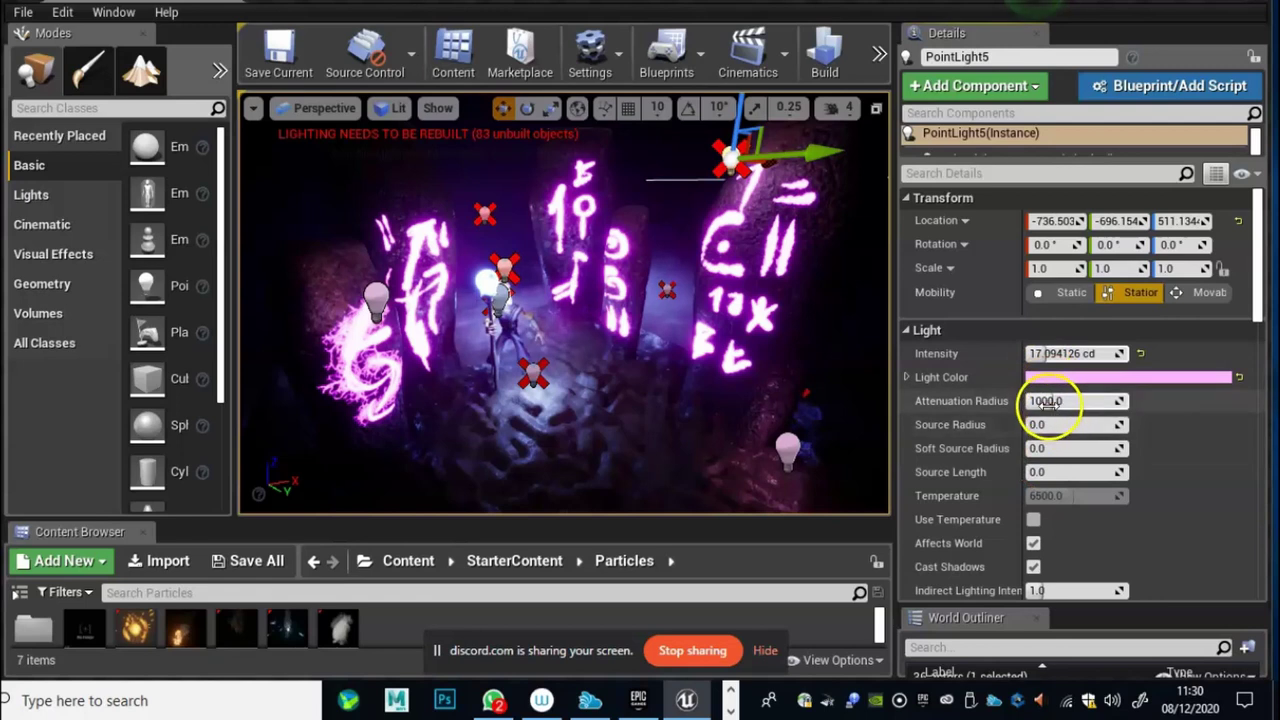
Step: Review the point light's remaining settings, from Rendering, Lightmass and Performance to Ray Tracing and Actor
scroll(1055, 468, down, 5)
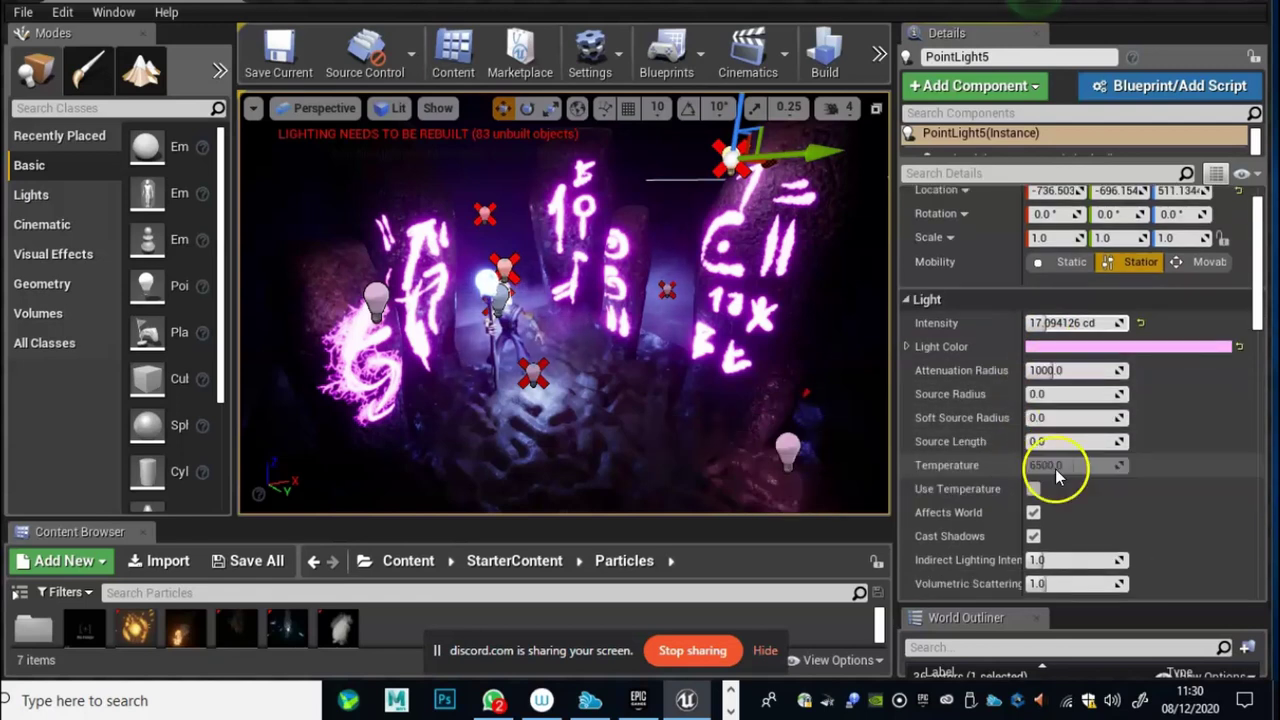
scroll(1055, 468, down, 4)
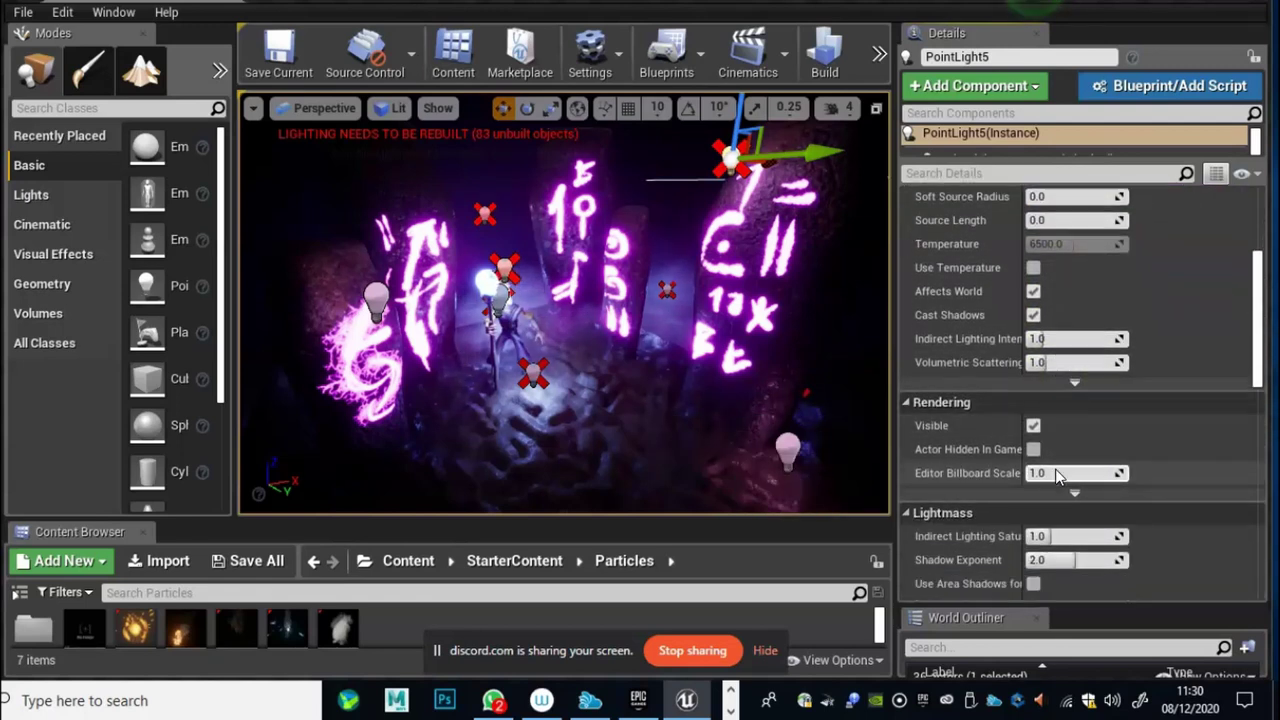
click(1035, 413)
scroll(1050, 440, down, 10)
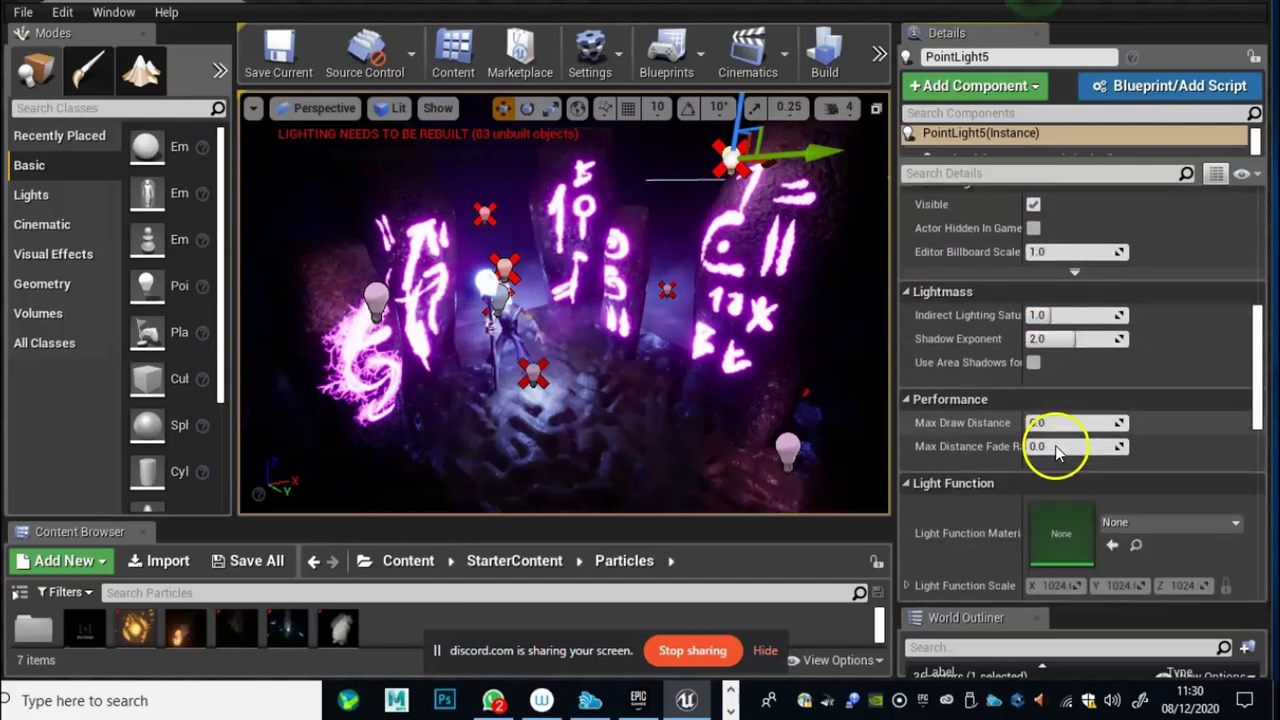
scroll(1057, 456, down, 7)
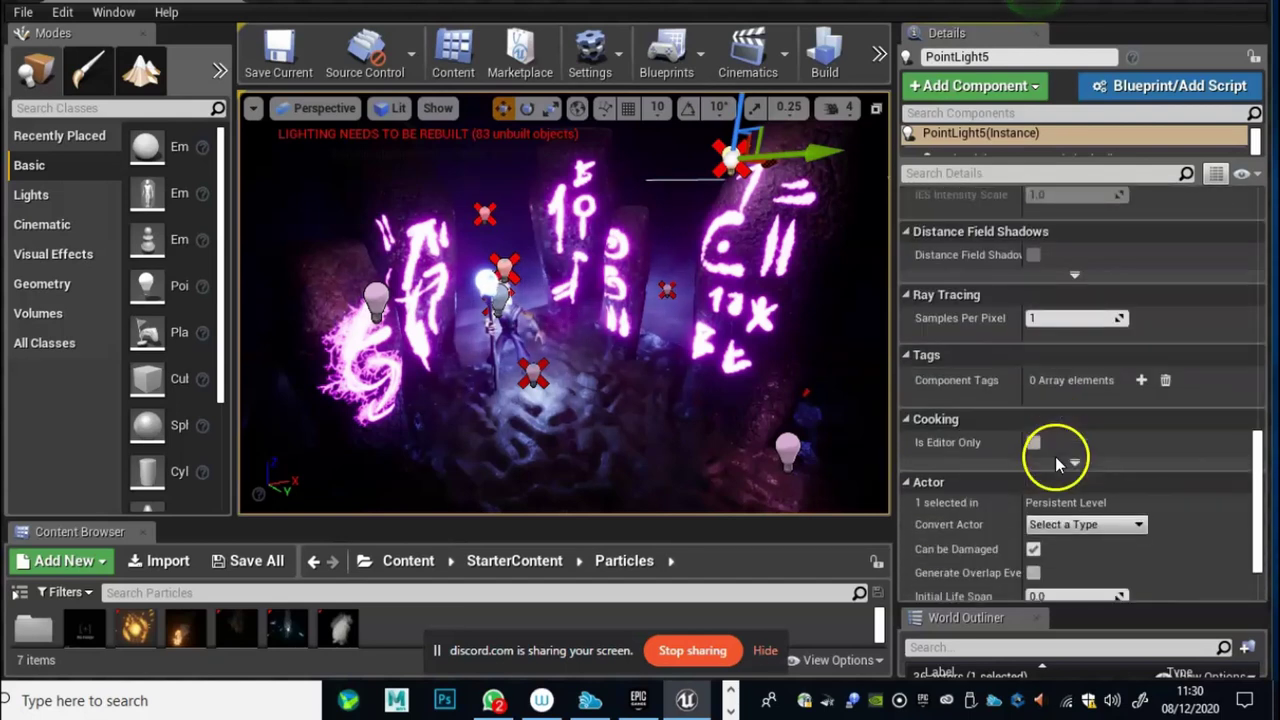
scroll(1057, 456, up, 10)
scroll(1055, 454, up, 15)
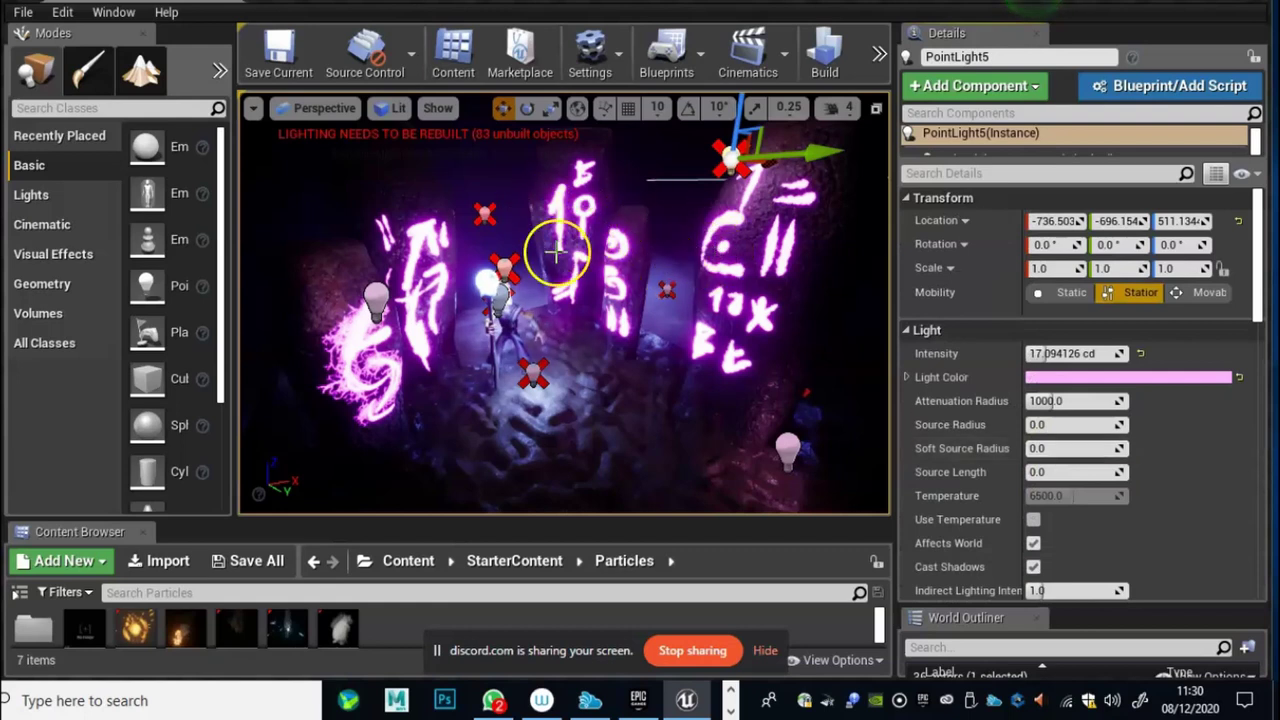
Step: Select the blue point light below the wizard's staff orb, test its intensity at 0 cd and set it to 160 cd
scroll(465, 293, up, 5)
right_drag(570, 318, 460, 324)
drag(459, 324, 626, 312)
scroll(743, 325, down, 6)
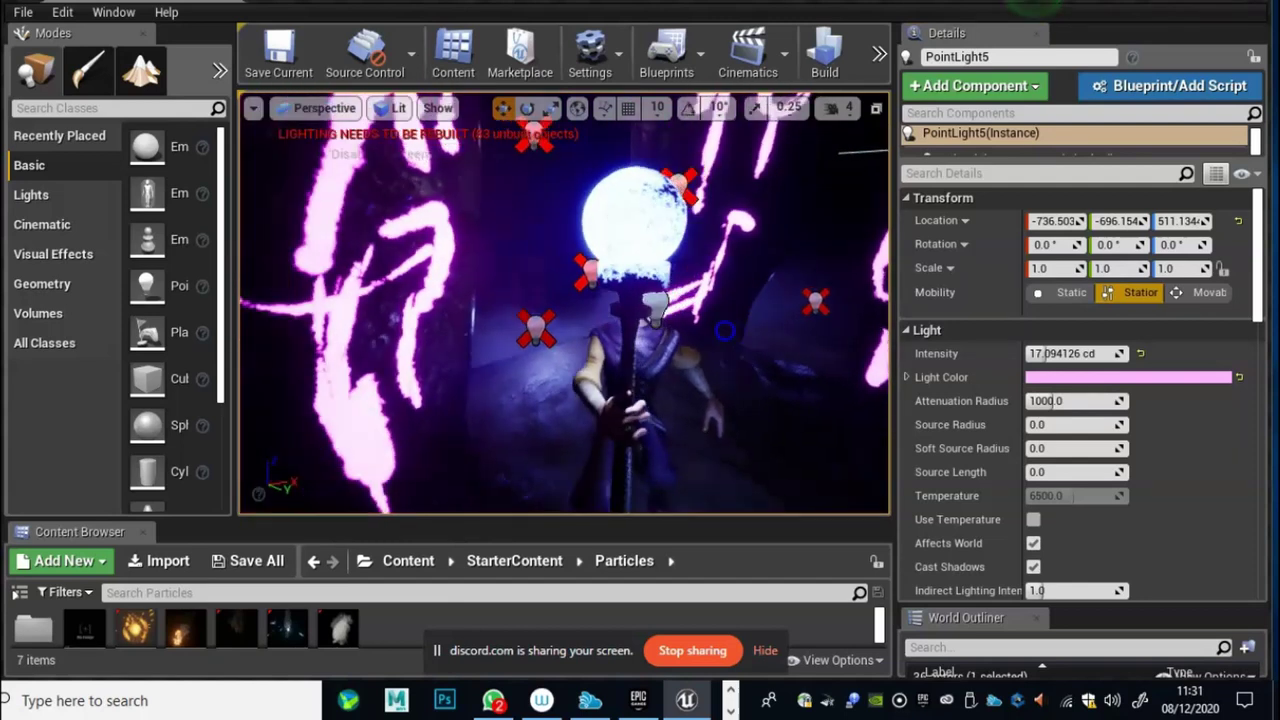
right_drag(743, 325, 723, 322)
drag(734, 370, 626, 341)
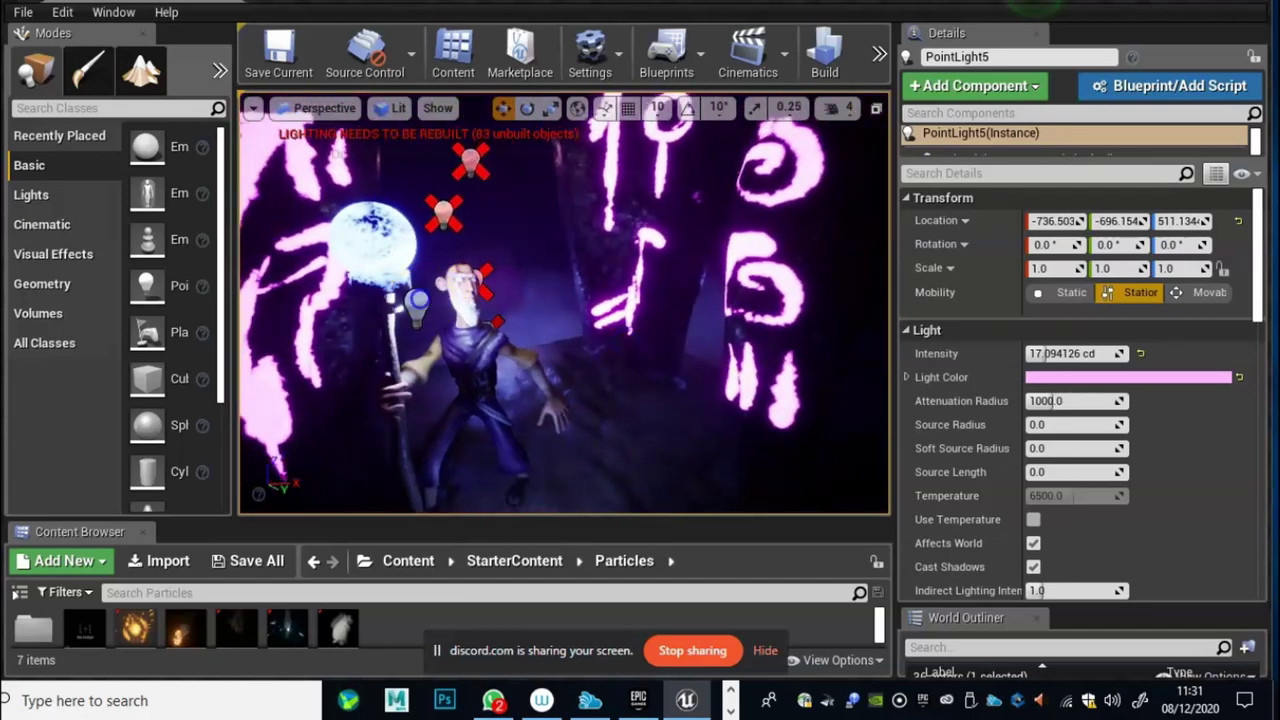
click(418, 300)
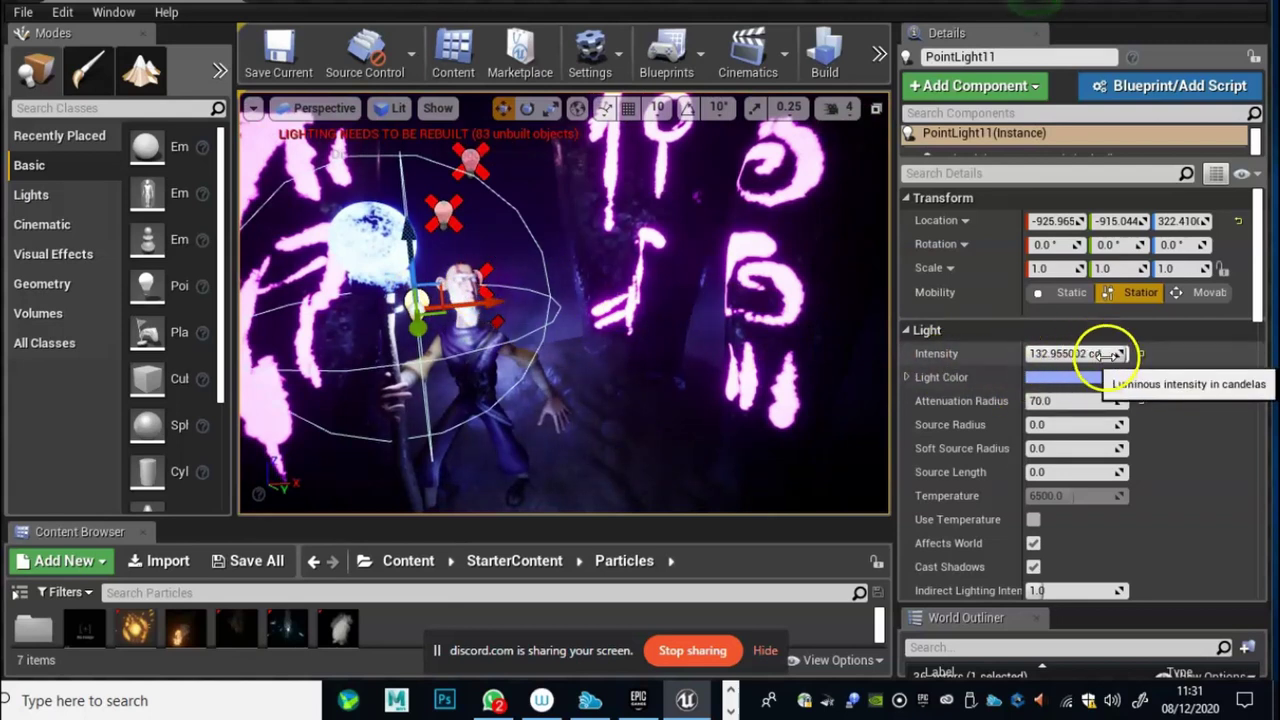
drag(1113, 353, 1038, 353)
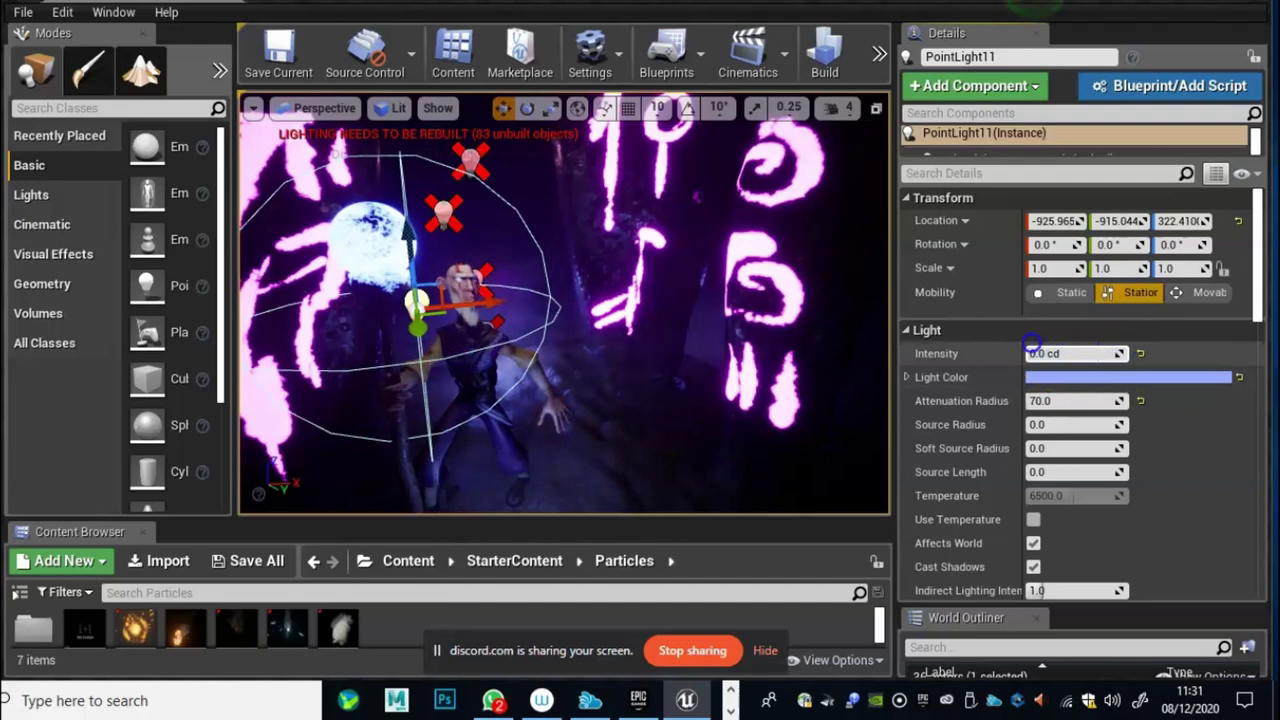
drag(1032, 343, 966, 340)
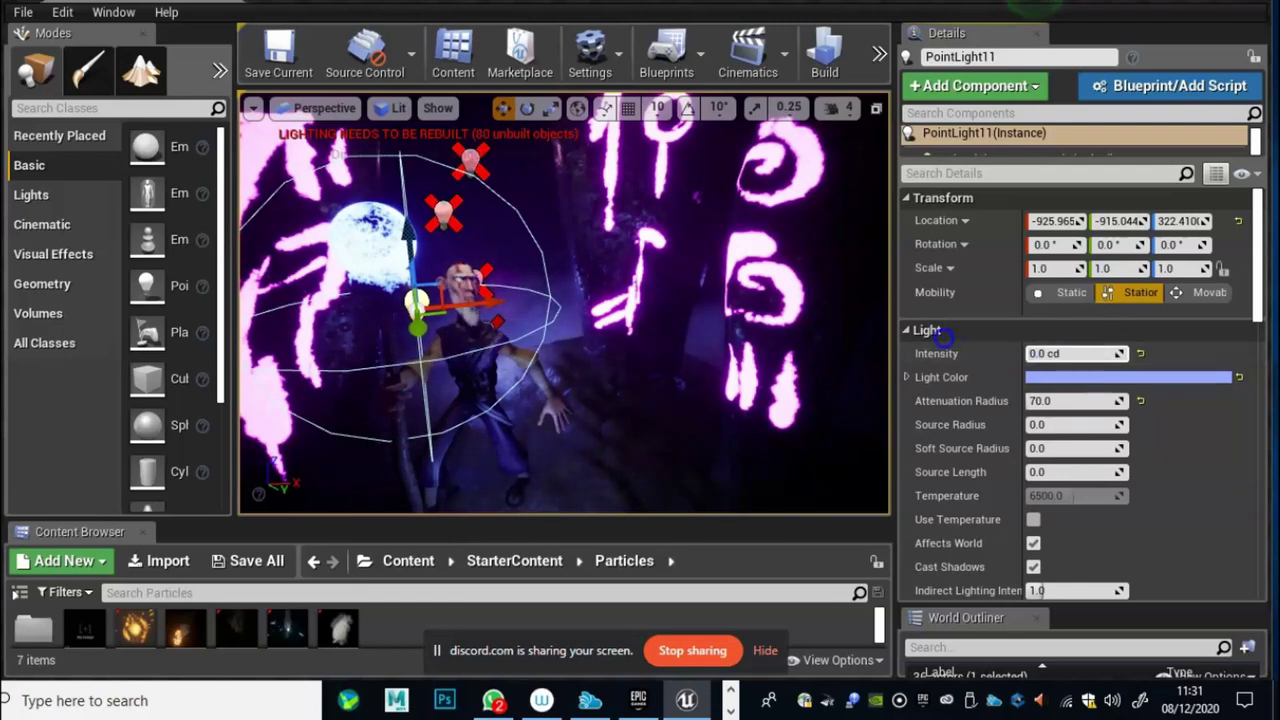
drag(961, 330, 1008, 339)
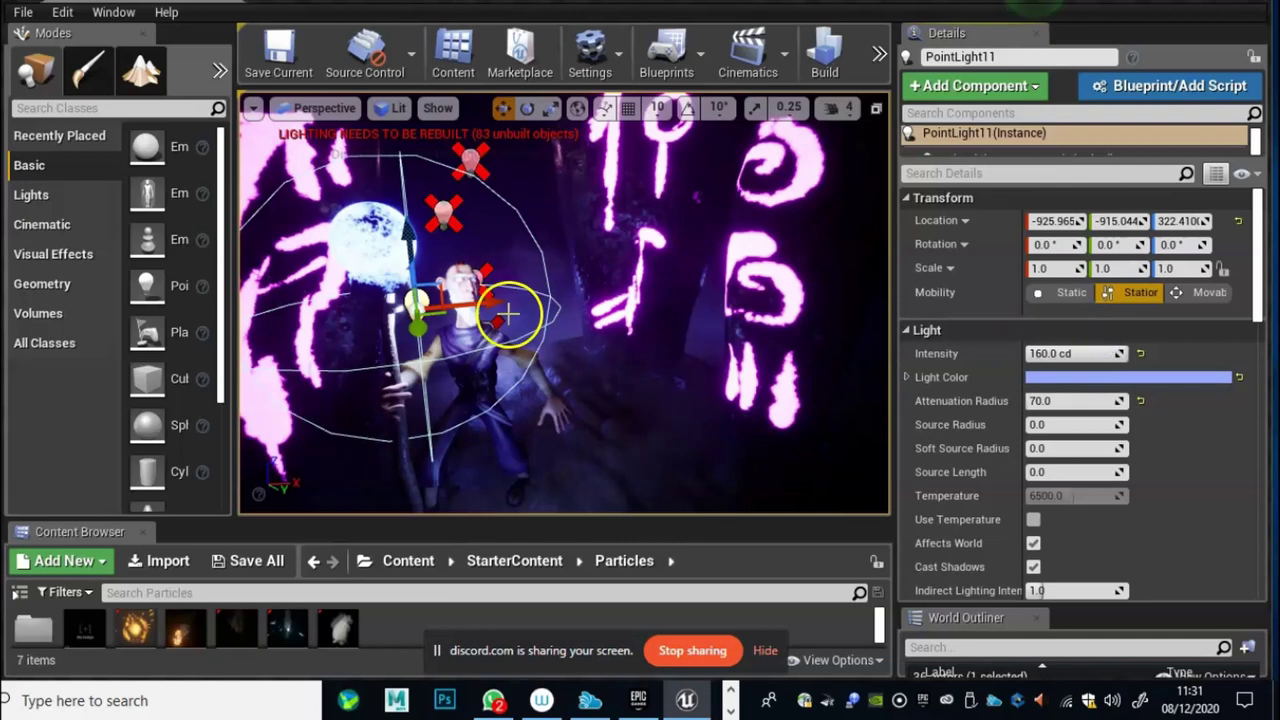
Step: Select the pink point light behind the wizard, above the steam, to show its settings
right_drag(512, 328, 387, 337)
drag(498, 334, 368, 270)
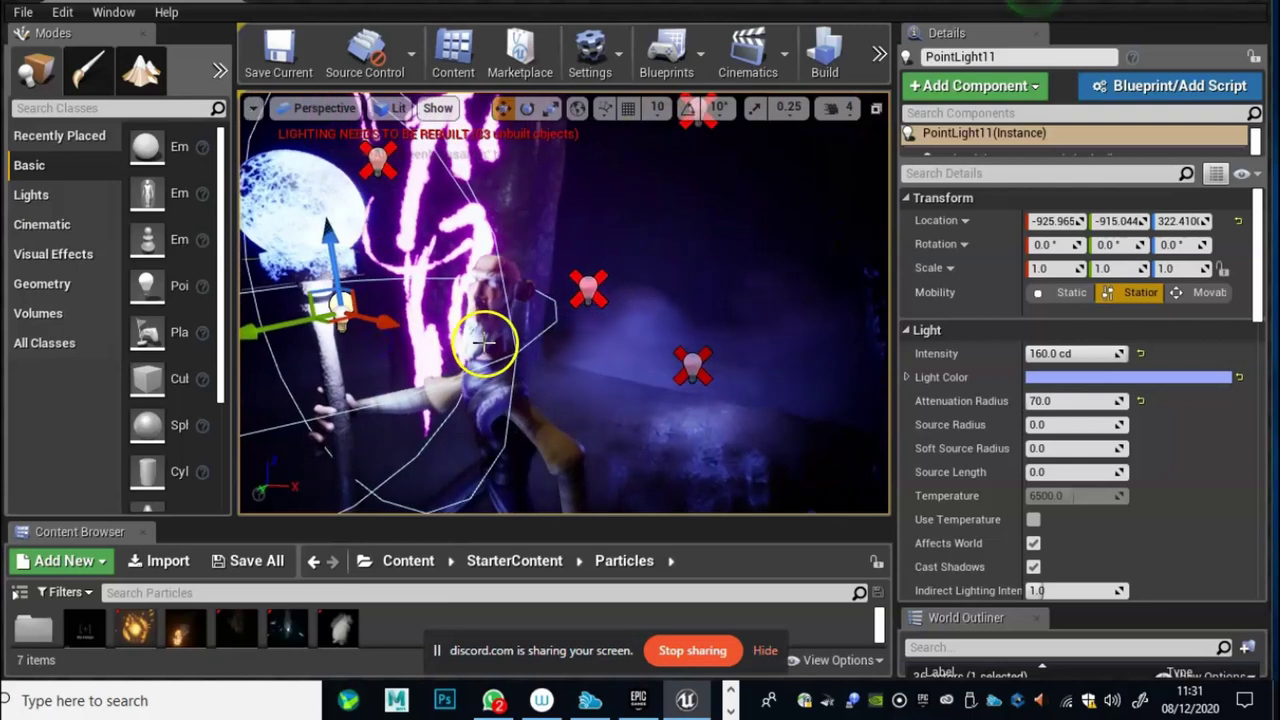
drag(484, 343, 503, 306)
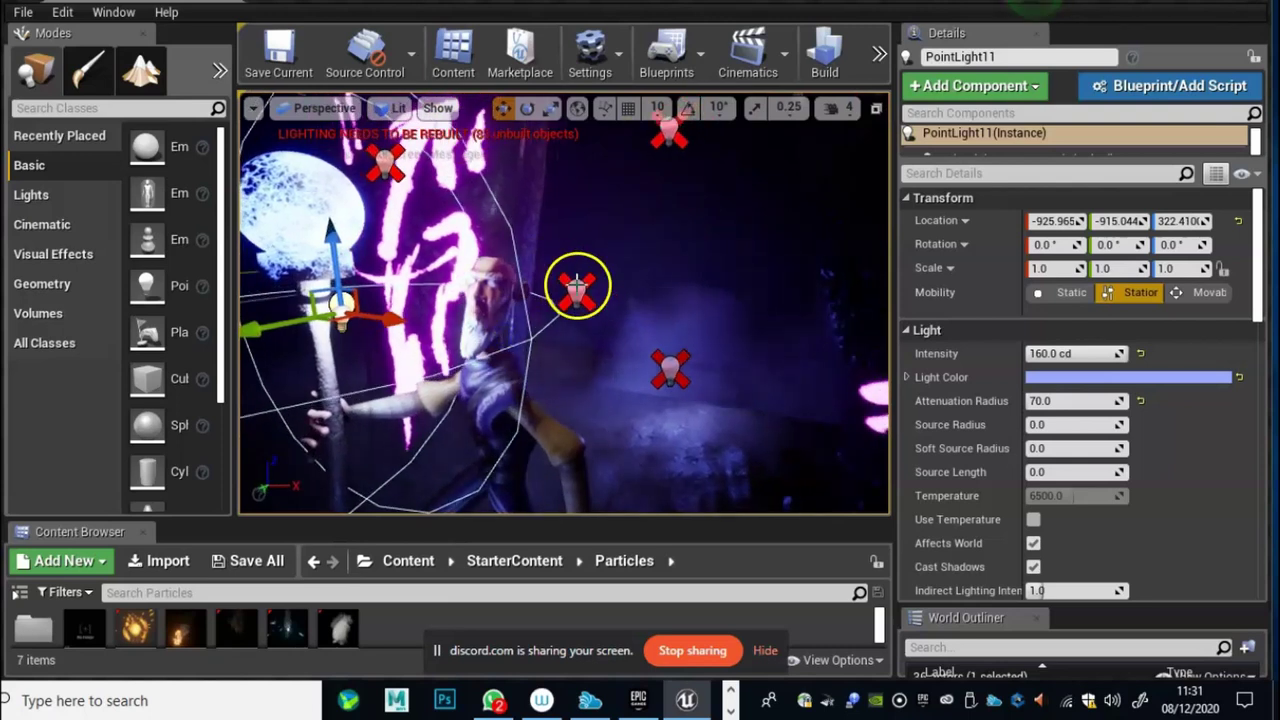
click(597, 349)
mouse_move(600, 311)
right_down()
mouse_move(593, 320)
mouse_move(589, 303)
right_up()
click(624, 197)
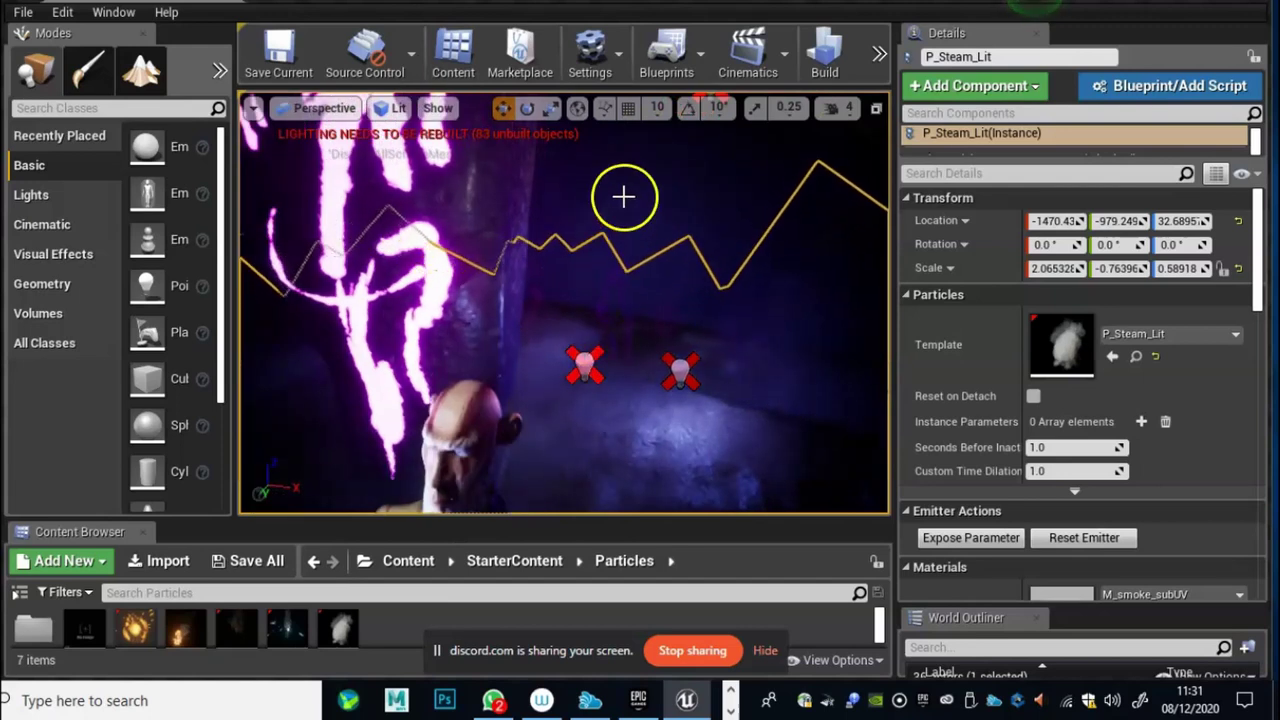
click(624, 197)
click(585, 363)
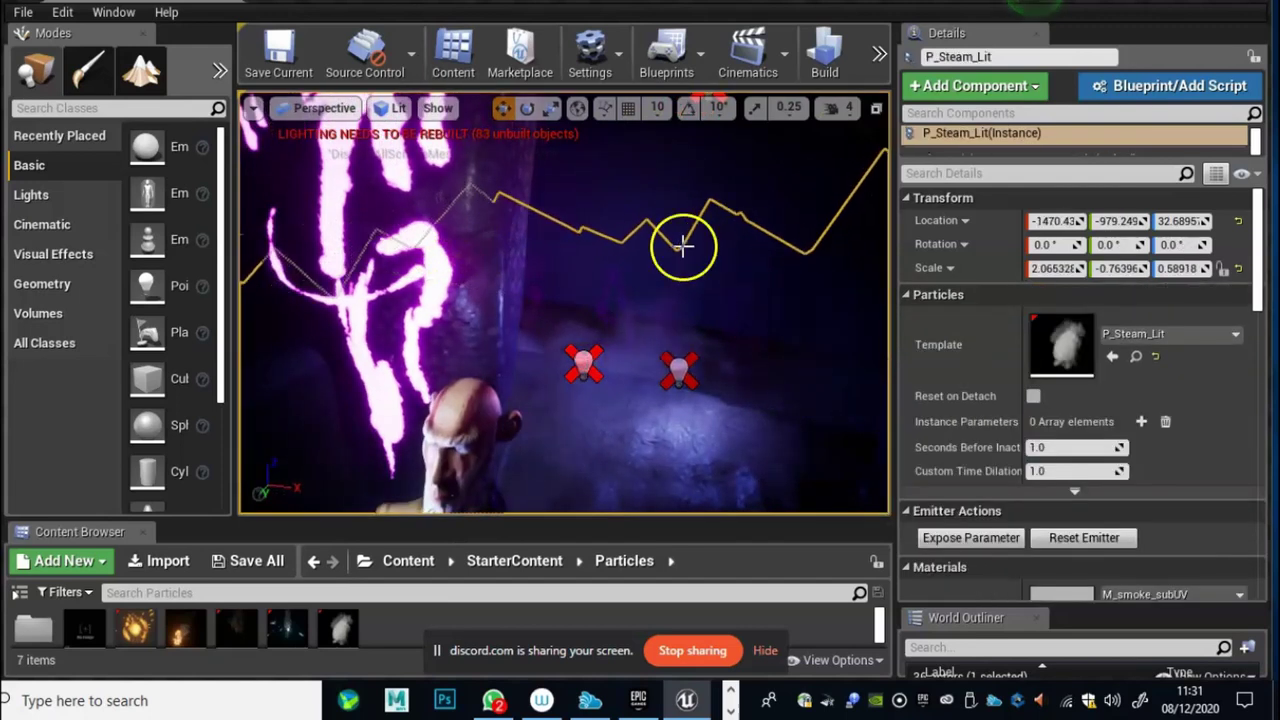
mouse_move(584, 392)
right_down()
mouse_move(649, 403)
mouse_move(579, 392)
mouse_move(634, 423)
mouse_move(571, 377)
right_up()
click(535, 245)
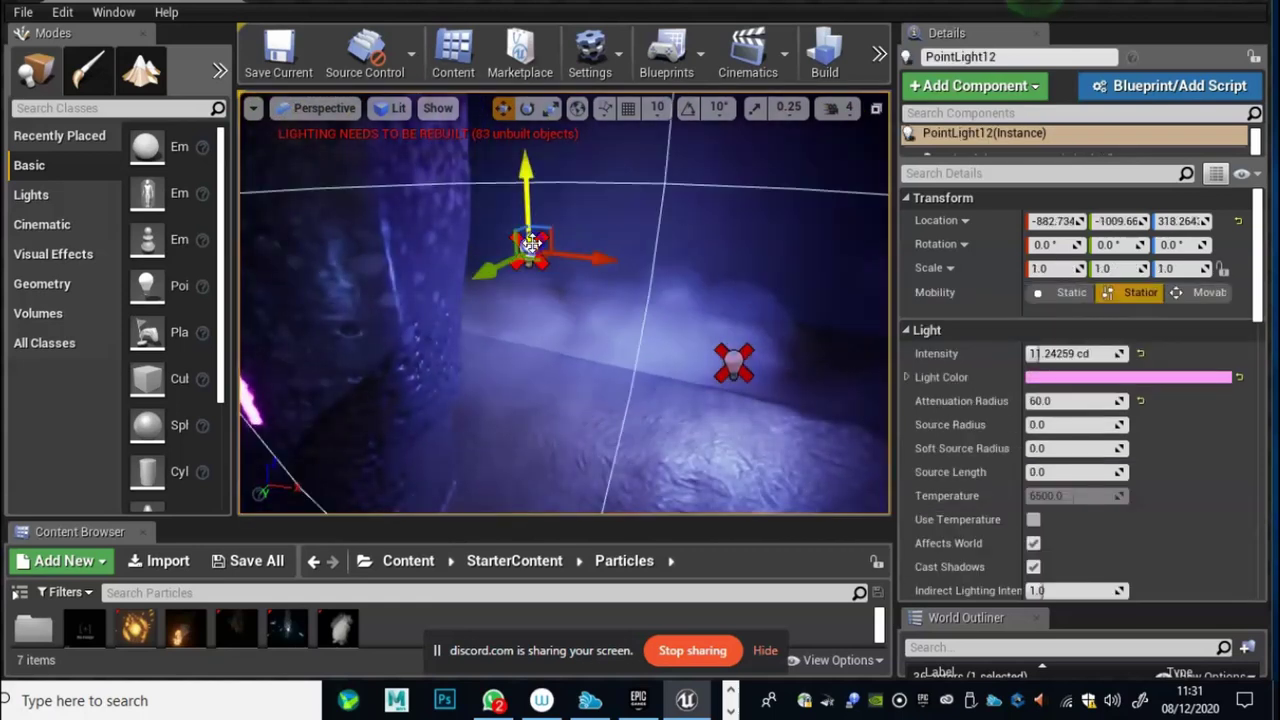
Step: Raise the intensity of the pink point light behind the wizard to about 115.84 cd
key(f)
right_drag(621, 346, 621, 346)
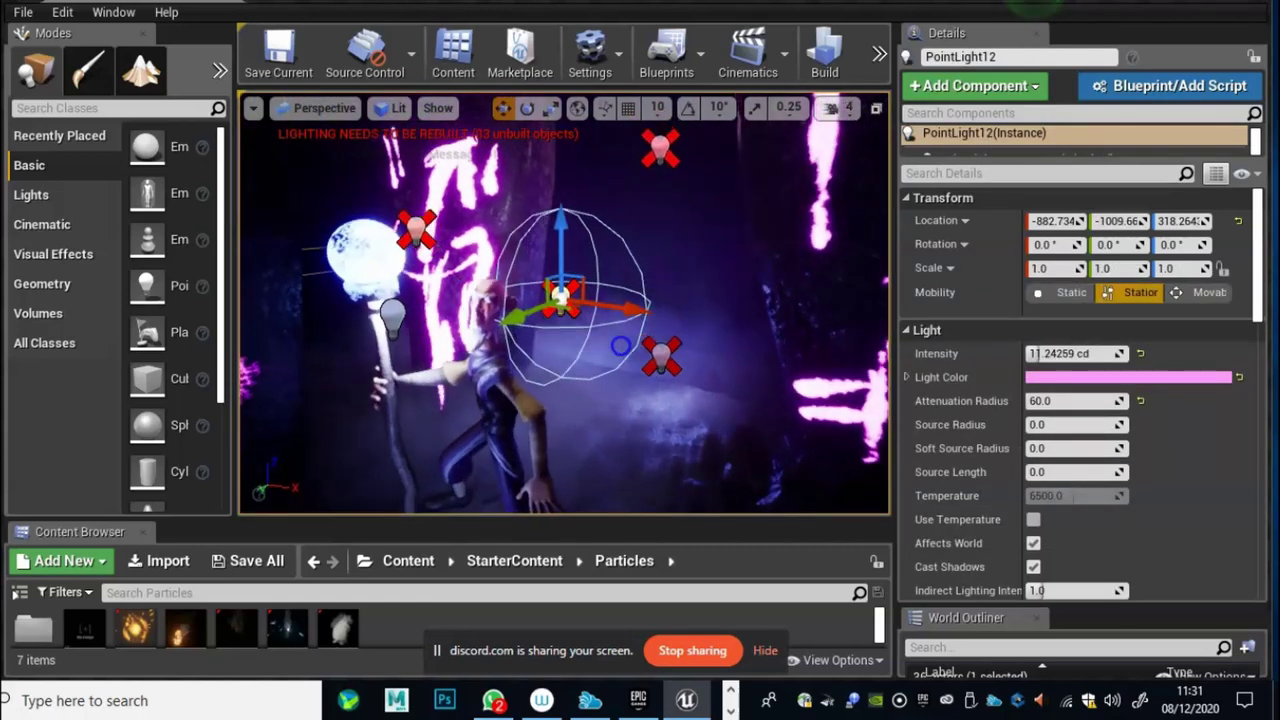
drag(620, 346, 628, 427)
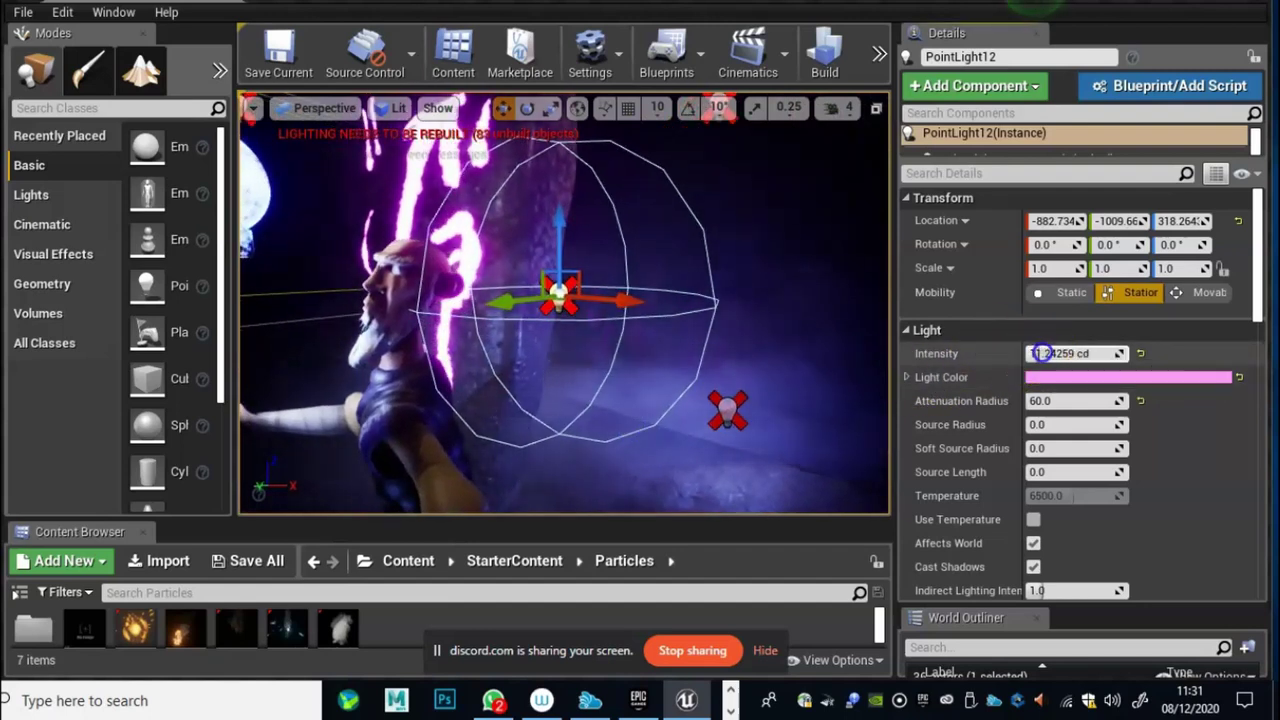
drag(1041, 353, 963, 337)
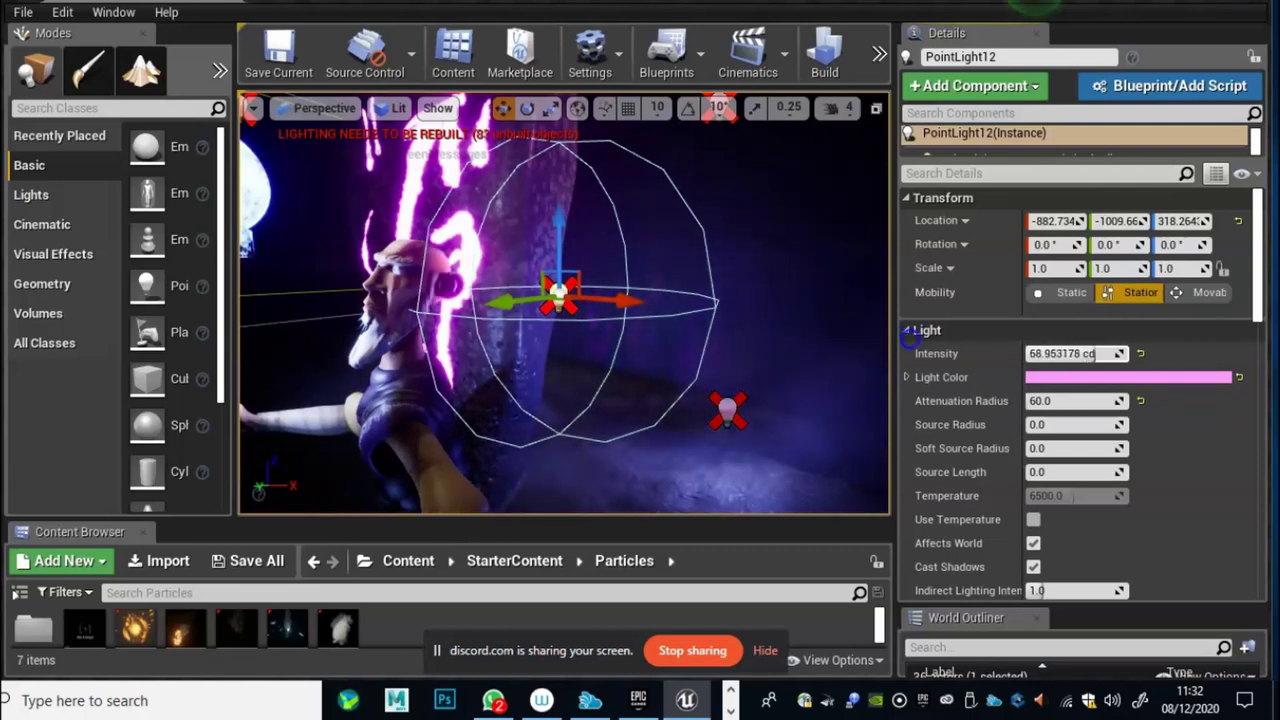
mouse_move(1097, 353)
mouse_down()
mouse_move(1051, 353)
mouse_move(1105, 353)
mouse_up()
mouse_move(913, 350)
mouse_down()
mouse_move(902, 350)
mouse_move(917, 349)
mouse_up()
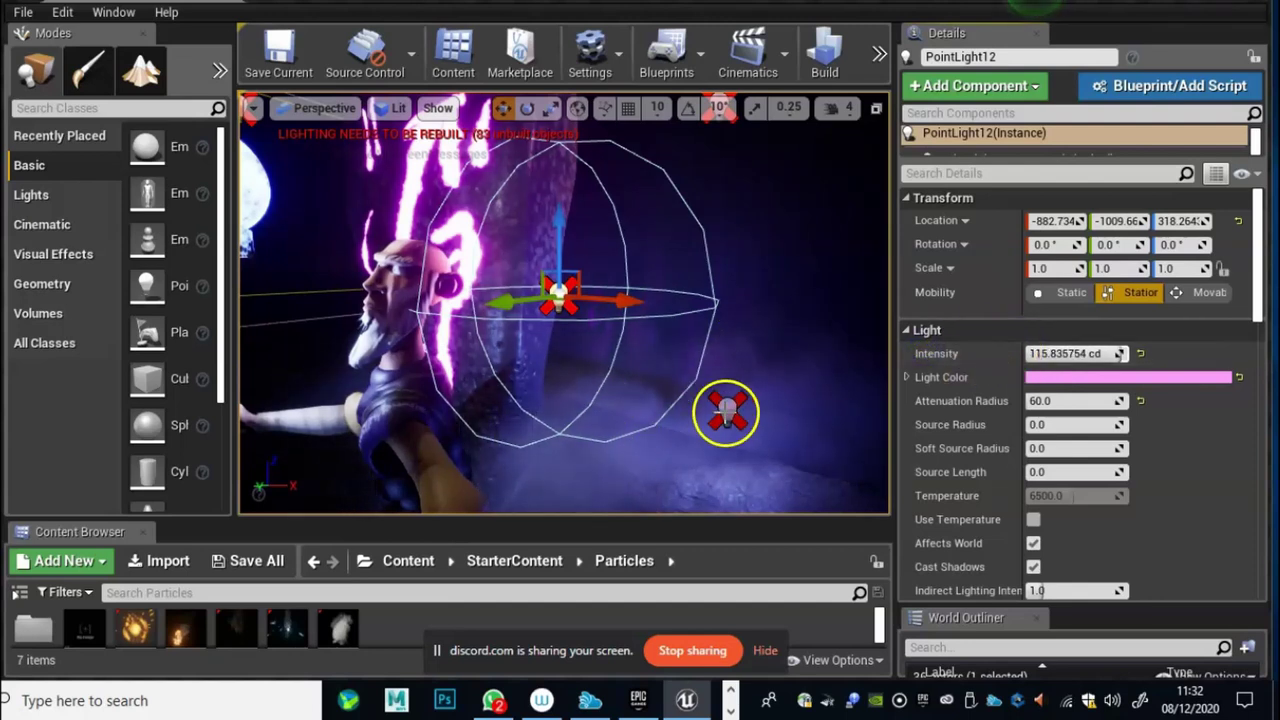
Step: Select the steam effect on the ground behind the wizard and inspect the lit steam up close
click(726, 412)
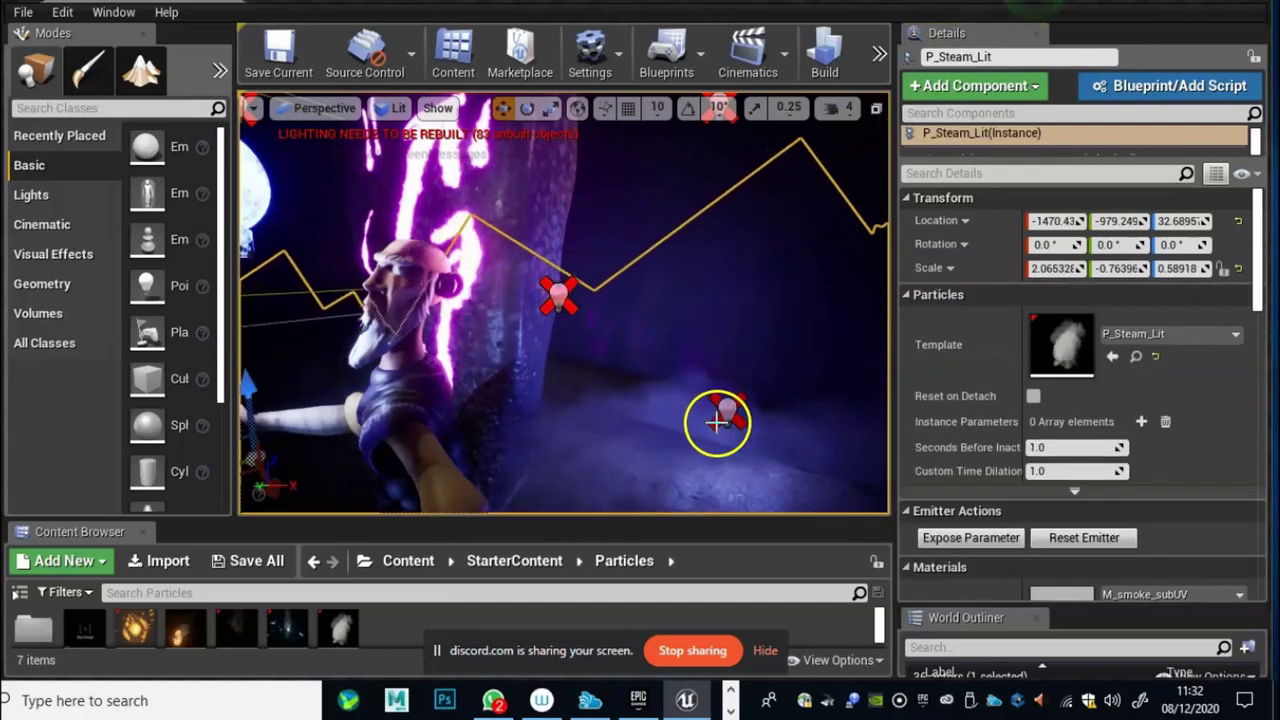
key(w)
right_drag(717, 422, 750, 420)
key(w)
click(644, 333)
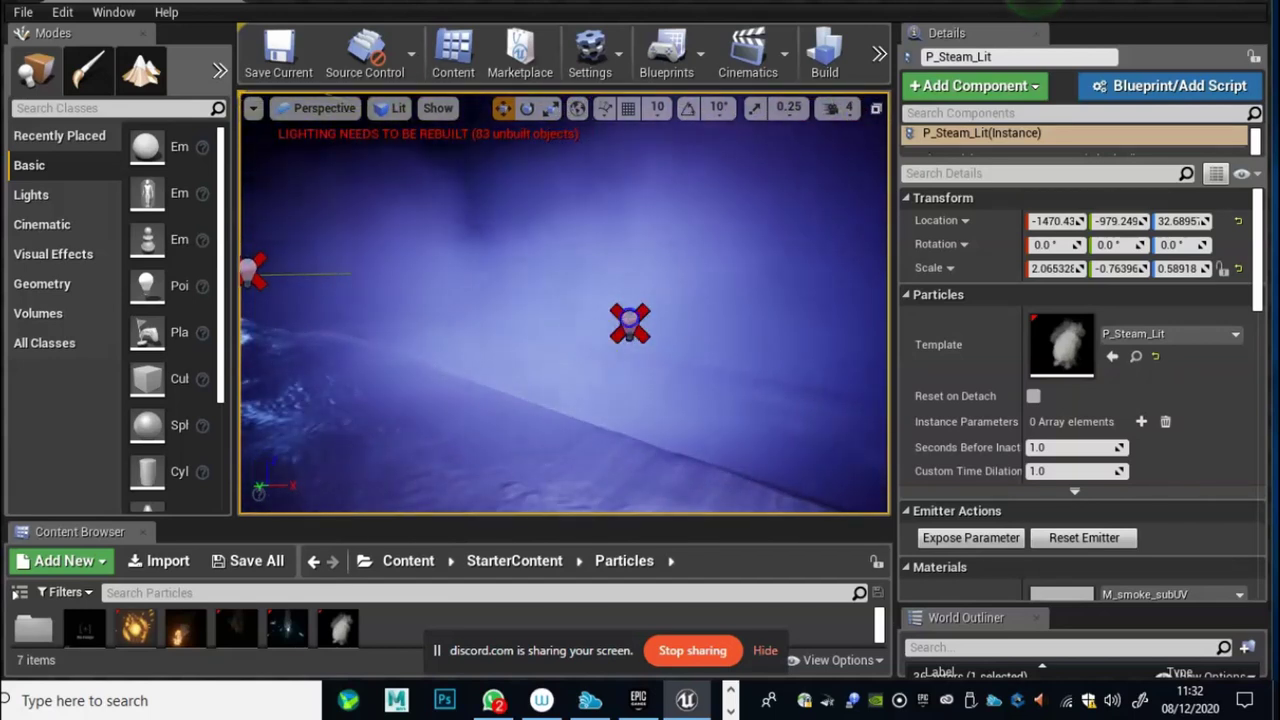
key(w)
mouse_move(657, 349)
right_down()
mouse_move(683, 357)
mouse_move(686, 374)
mouse_move(750, 387)
mouse_move(549, 340)
mouse_move(632, 363)
mouse_move(518, 348)
right_up()
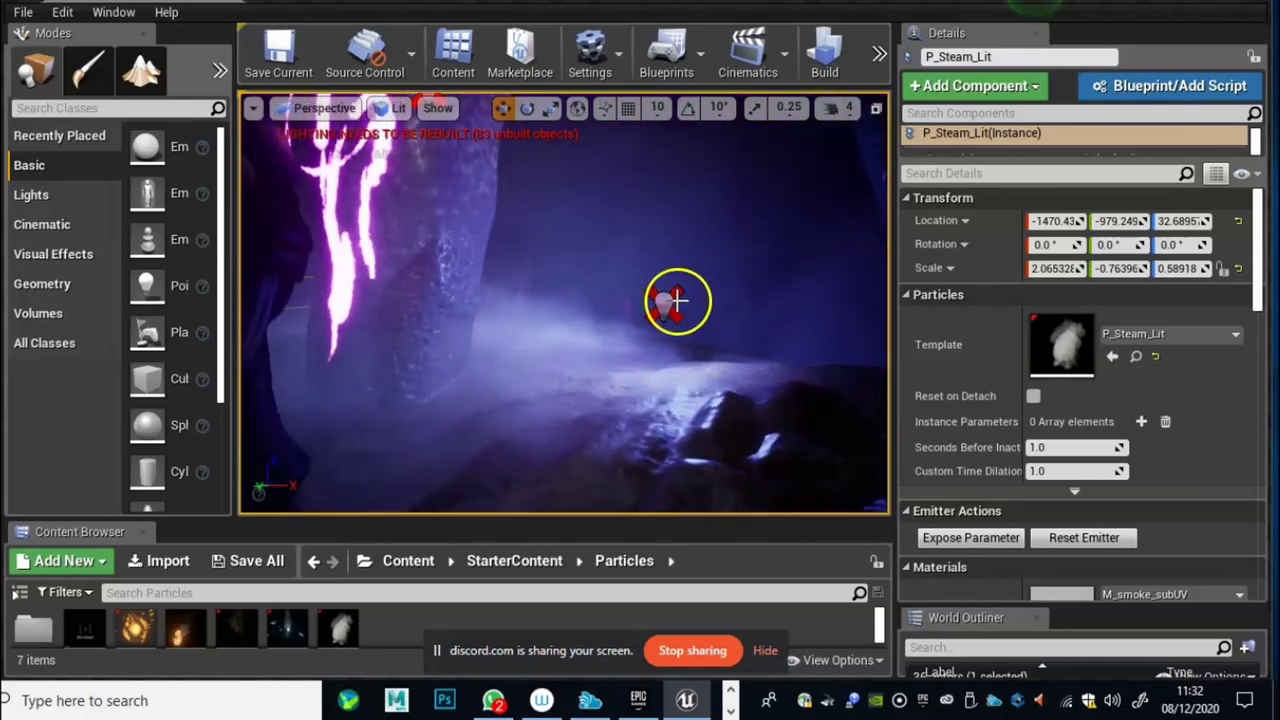
Step: Examine how the point lights fall on the wizard, his staff and the surrounding rune stones
mouse_move(666, 298)
right_down()
mouse_move(588, 328)
mouse_move(546, 314)
mouse_move(712, 366)
mouse_move(429, 323)
mouse_move(453, 309)
mouse_move(563, 351)
mouse_move(537, 343)
mouse_move(527, 381)
mouse_move(443, 369)
right_up()
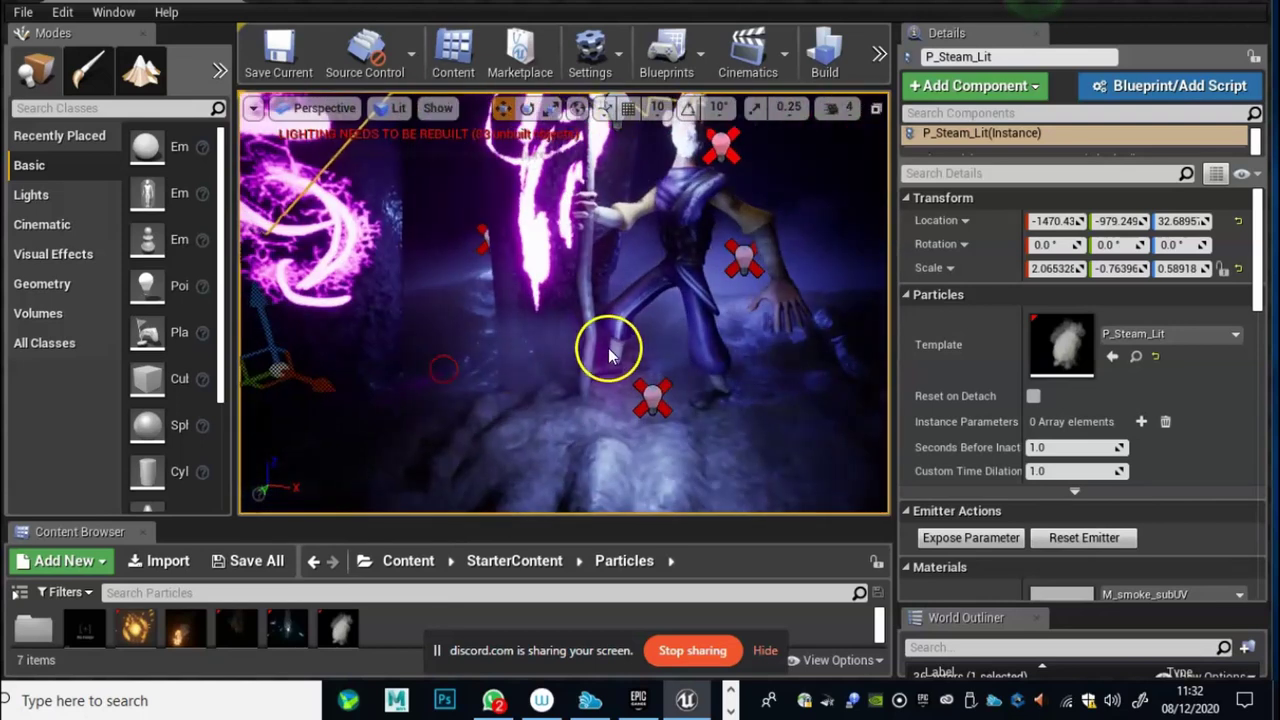
mouse_move(610, 355)
right_down()
mouse_move(634, 360)
mouse_move(608, 353)
mouse_move(620, 366)
right_up()
right_drag(712, 368, 543, 307)
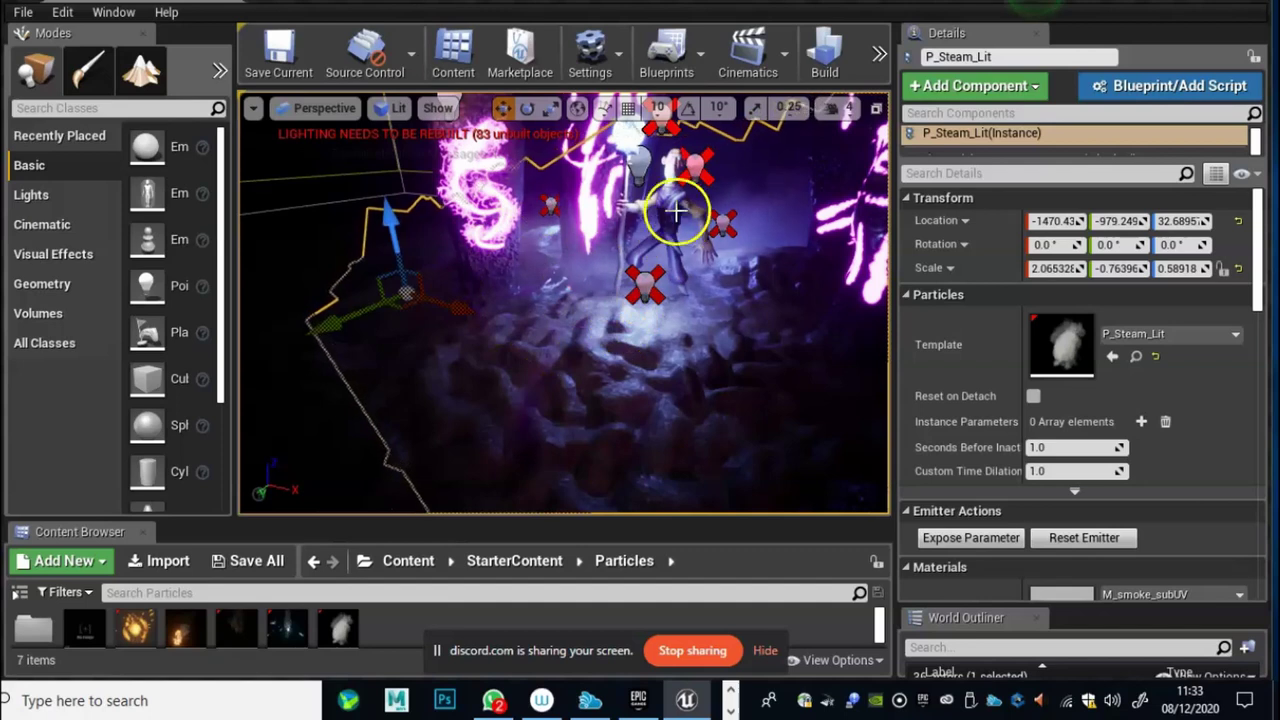
right_drag(681, 292, 688, 347)
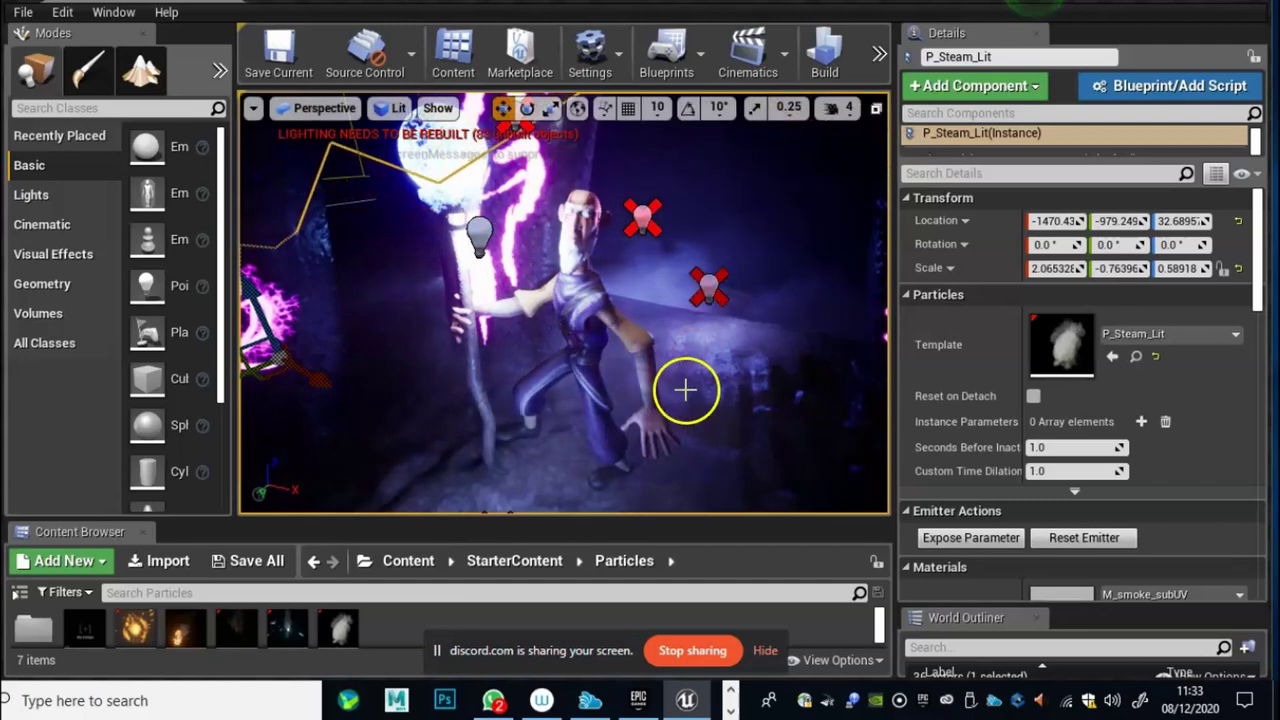
right_drag(686, 390, 640, 346)
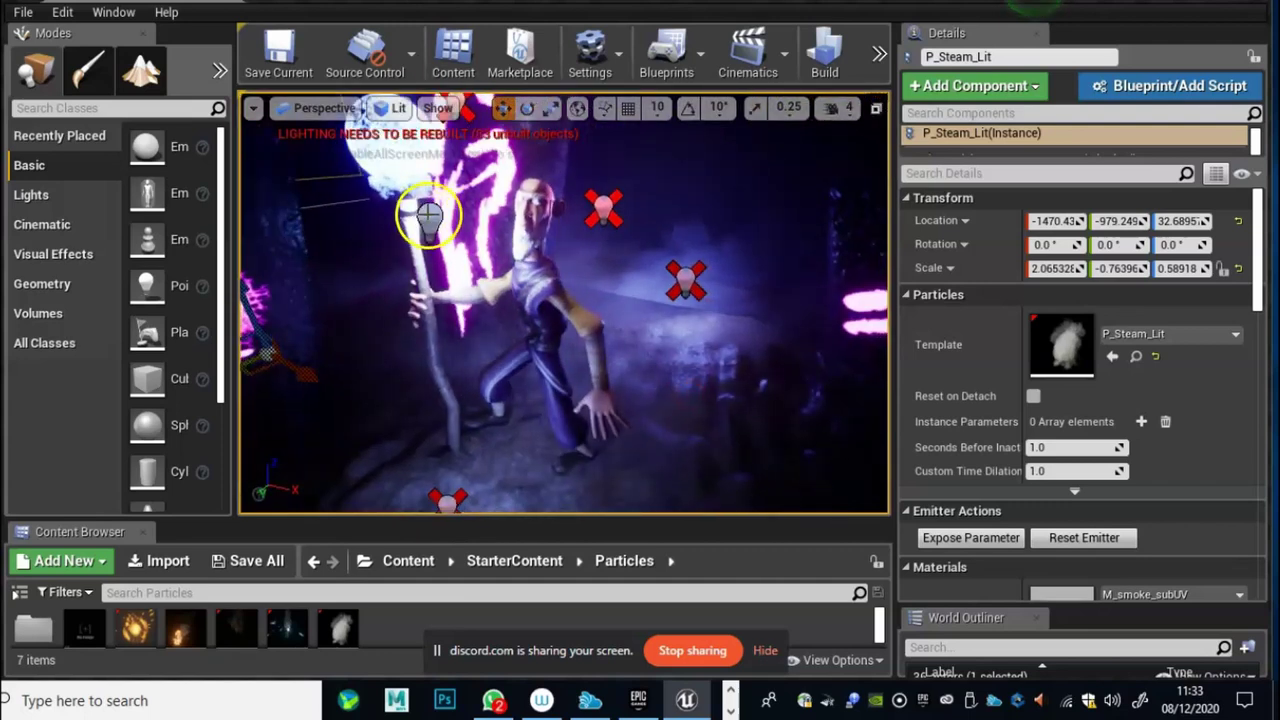
click(531, 222)
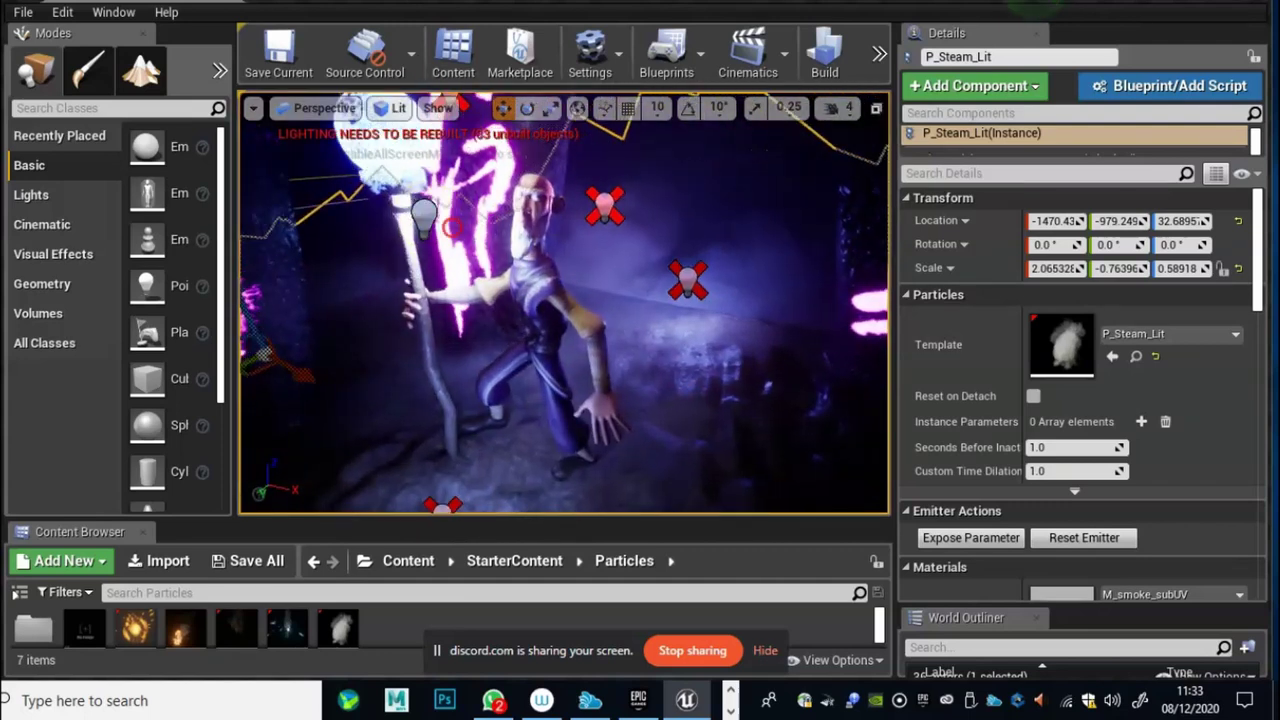
Step: Select the blue point light below the staff orb, test a lower intensity and restore it to 160 cd
right_drag(441, 222, 450, 250)
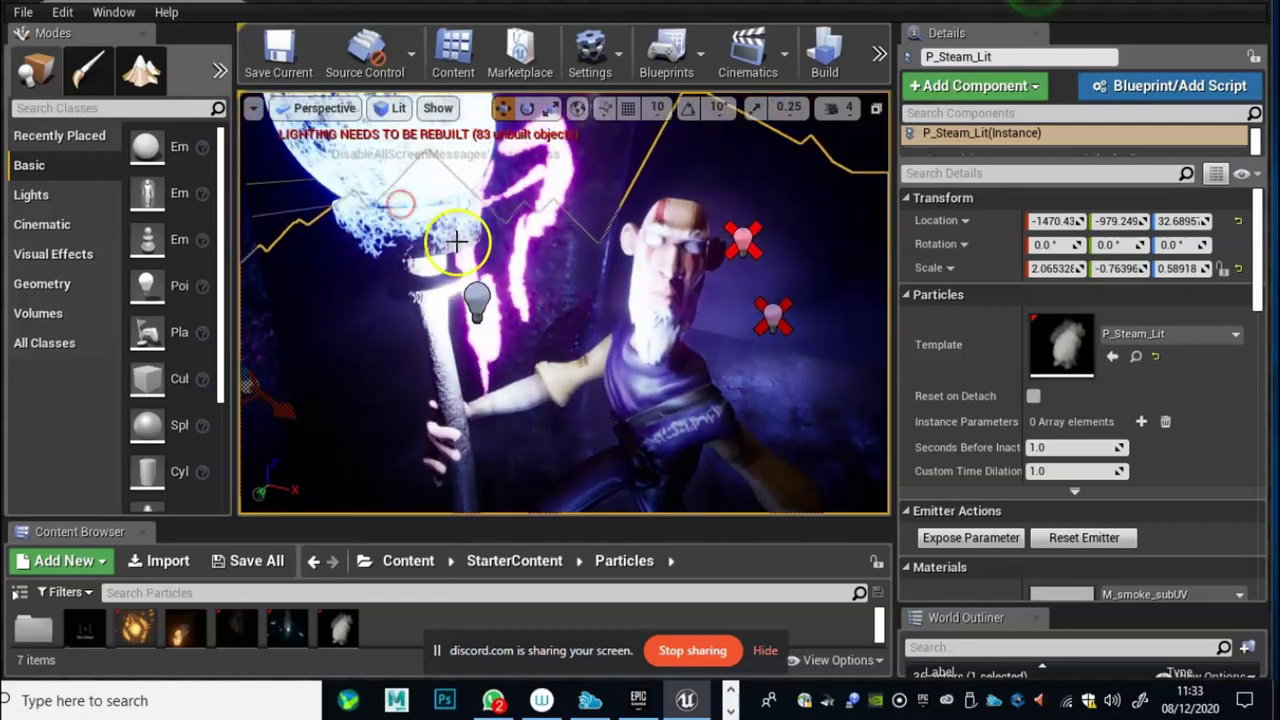
click(476, 290)
key(f)
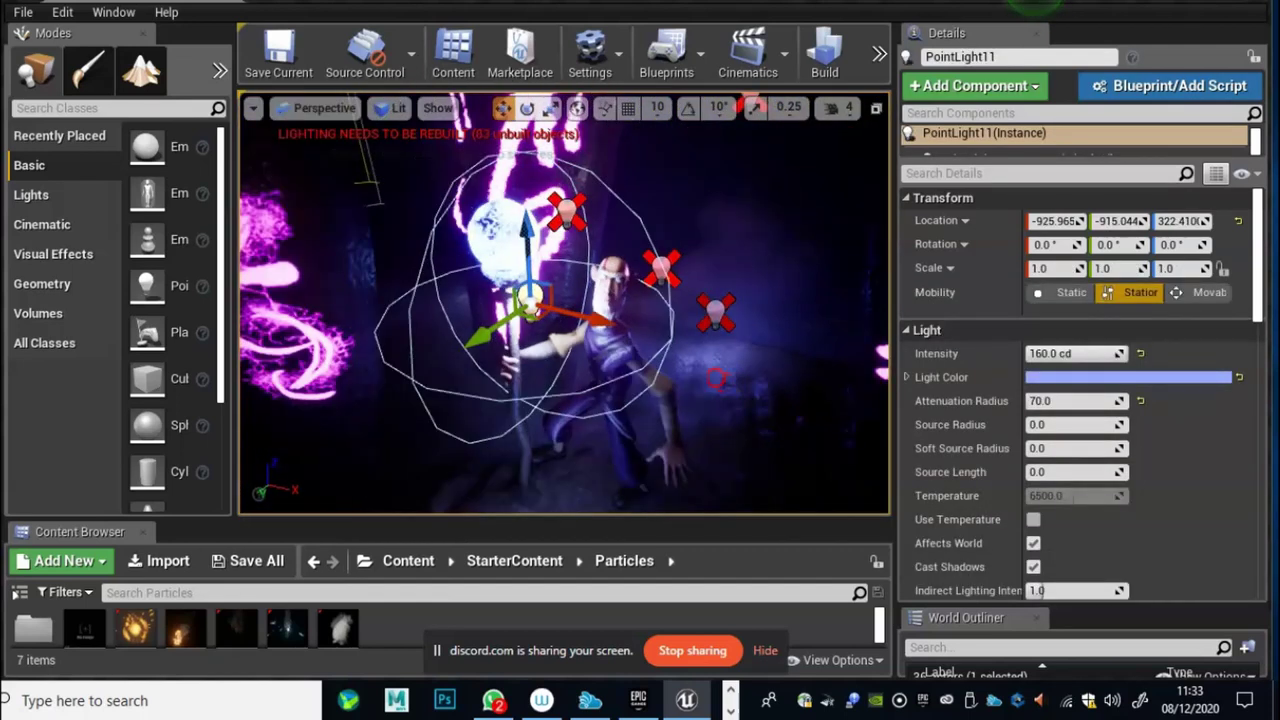
right_drag(789, 411, 866, 495)
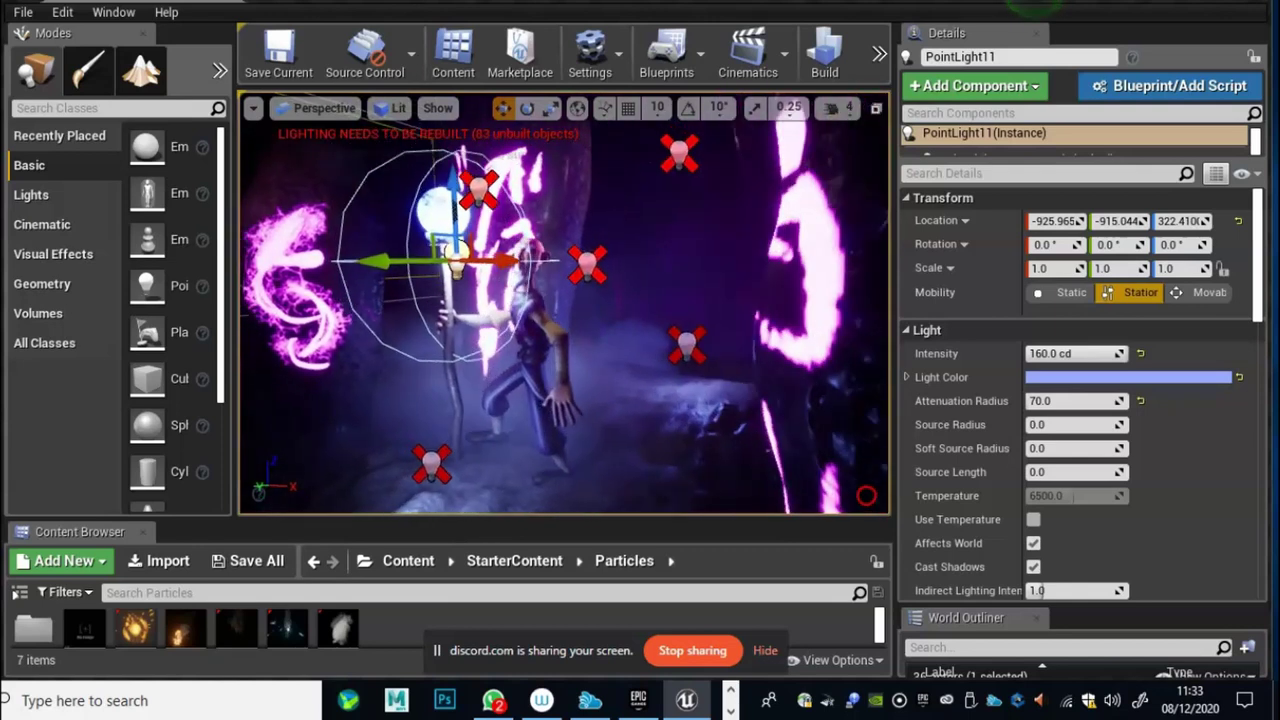
click(1040, 355)
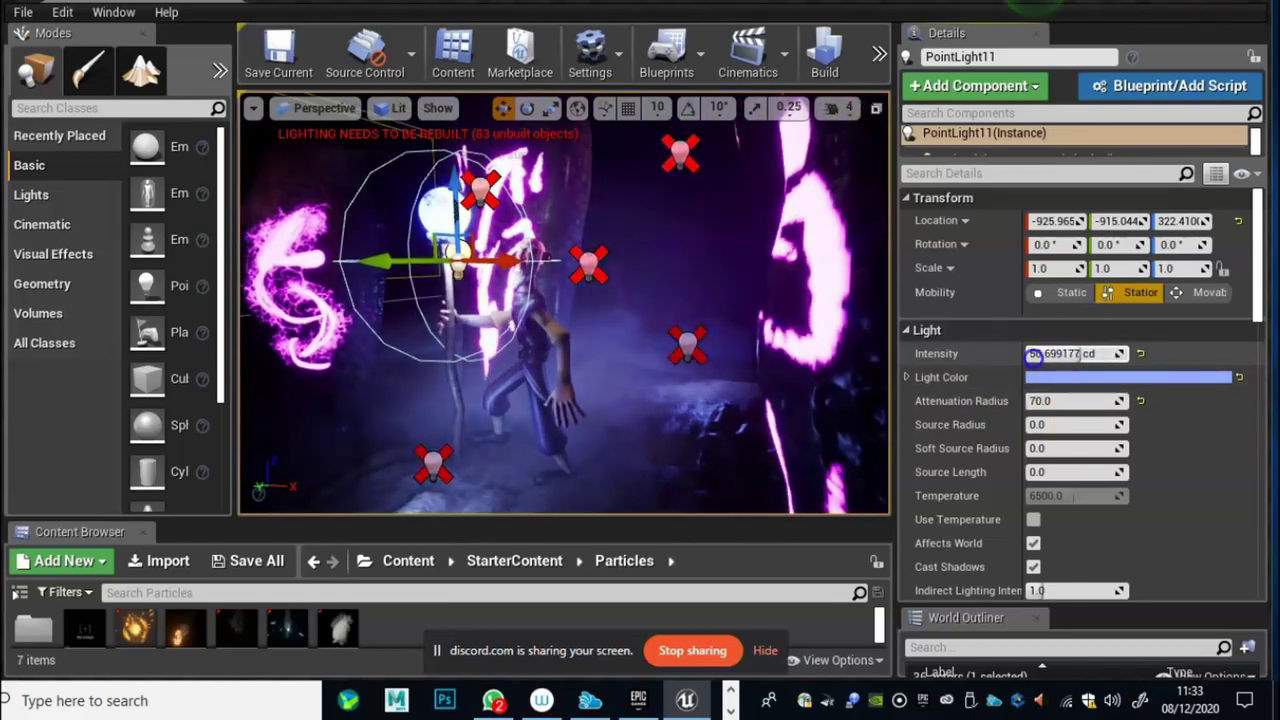
text(160)
key(Return)
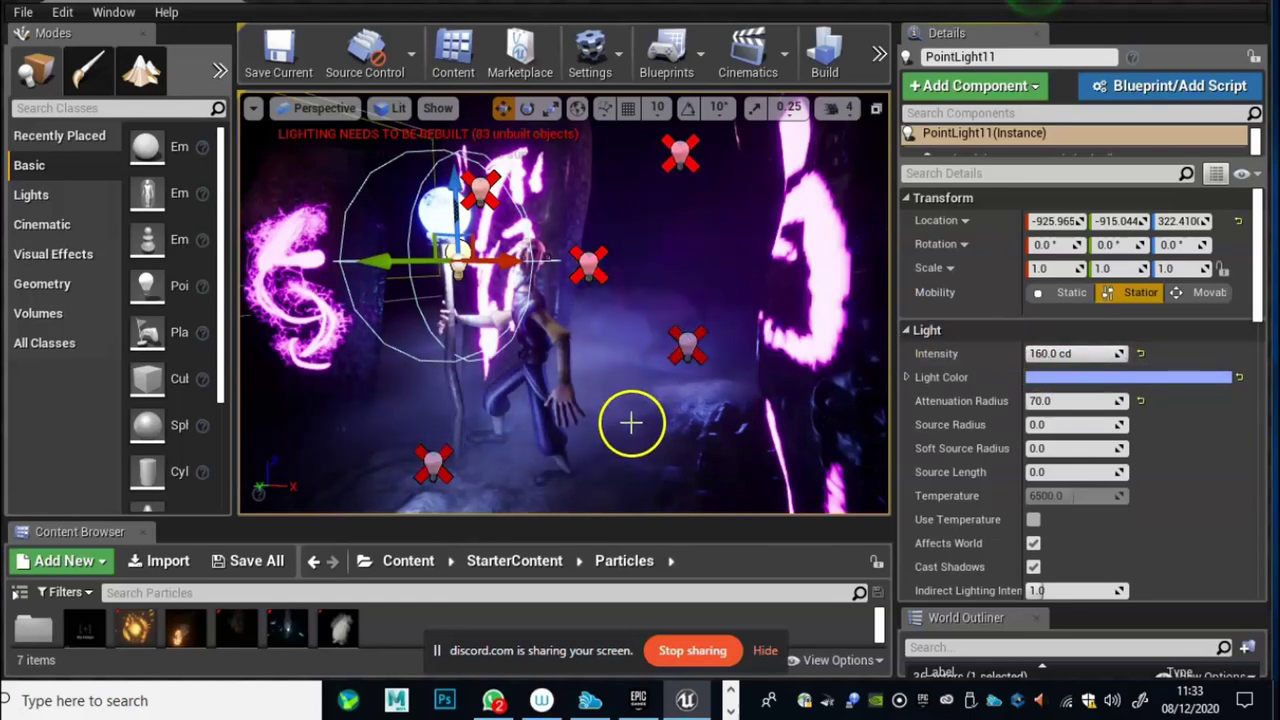
Step: Compare the wizard's lighting up close with the whole rune stone scene from farther away
drag(617, 455, 611, 357)
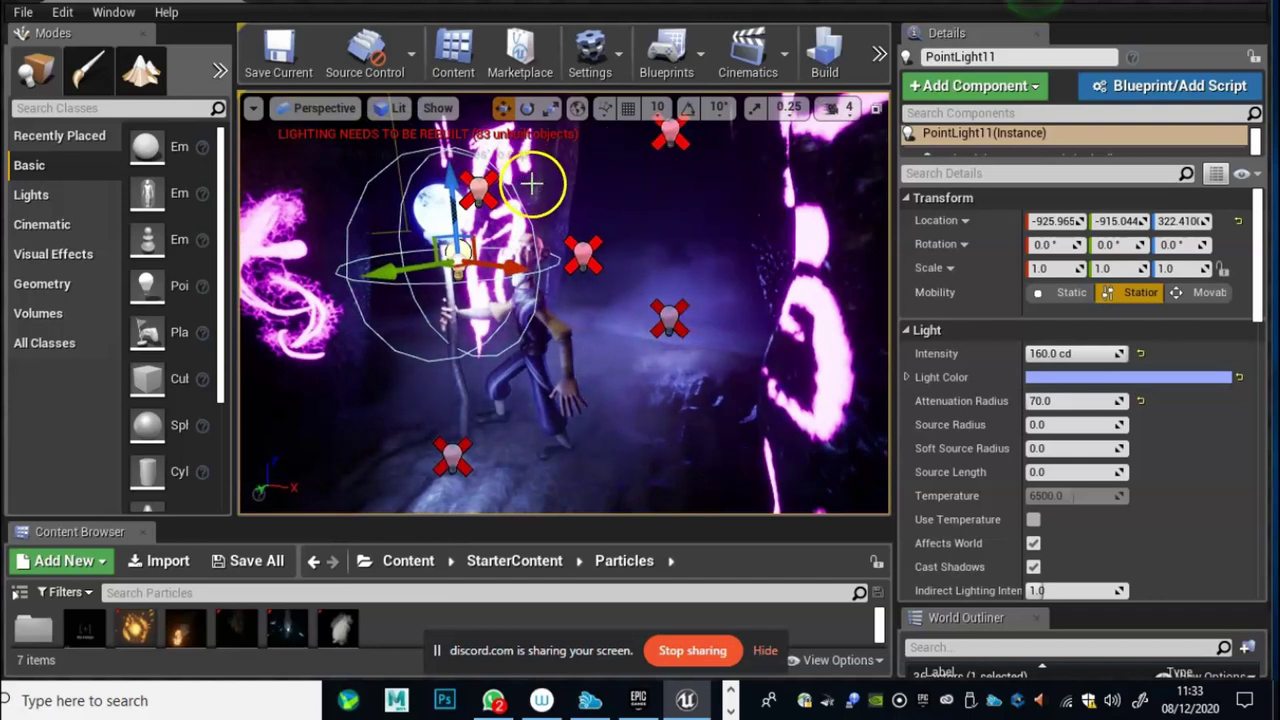
drag(661, 433, 677, 441)
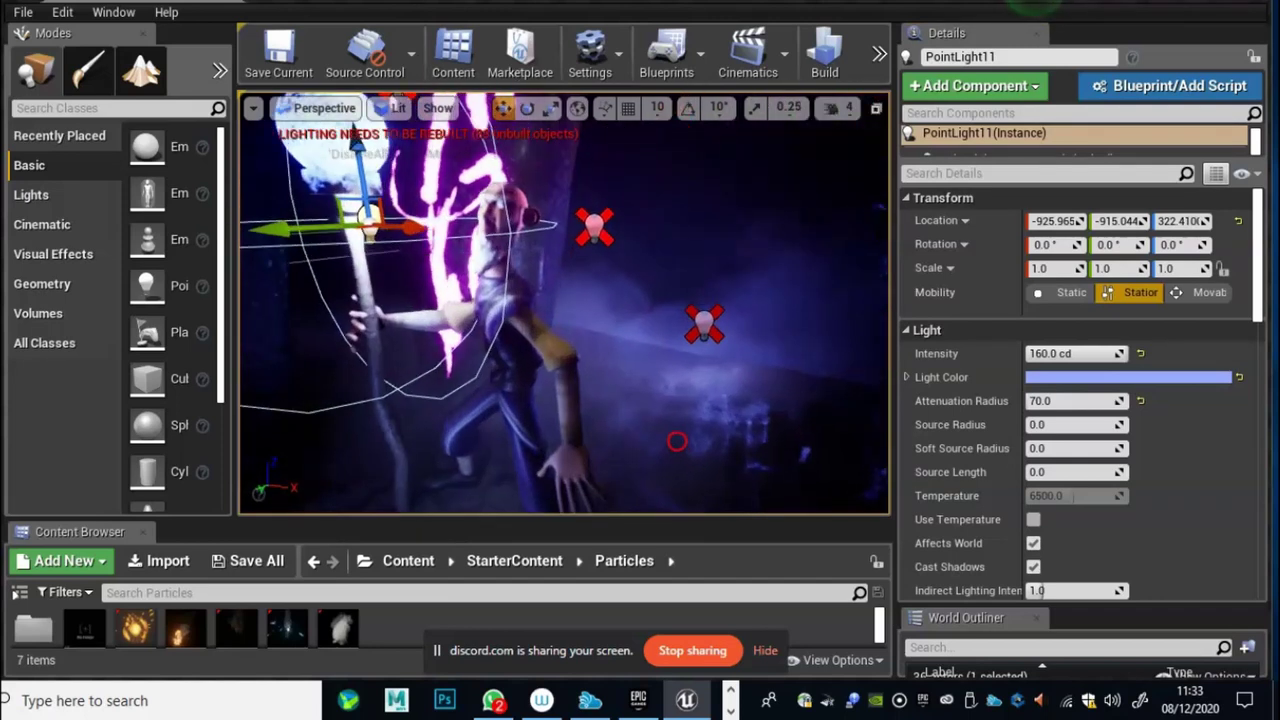
scroll(566, 357, down, 5)
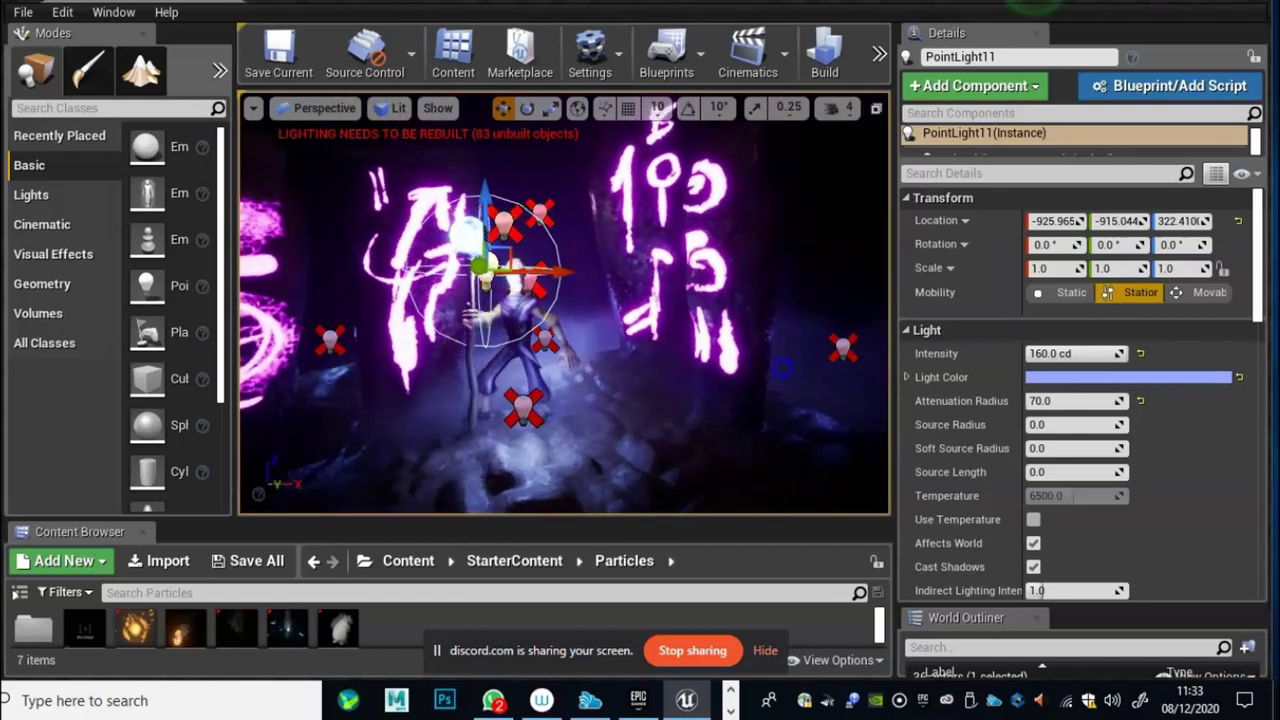
drag(694, 429, 638, 461)
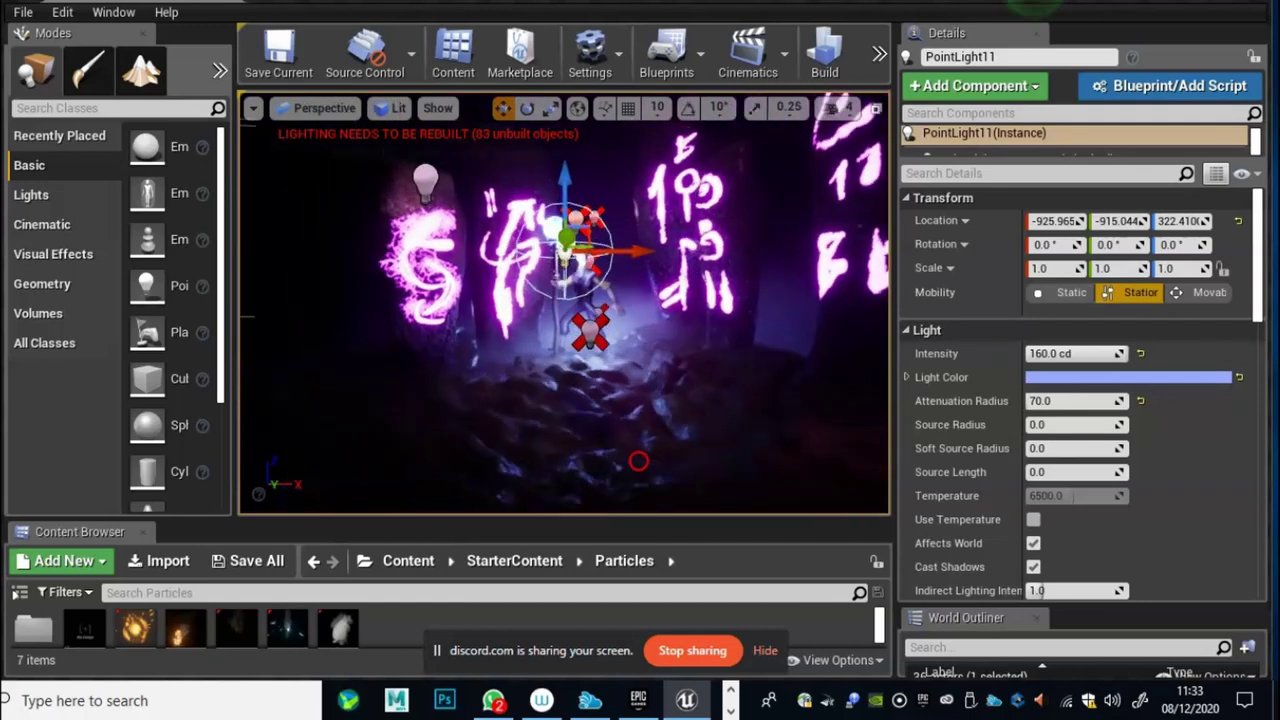
drag(760, 408, 761, 405)
Step: Select the sky sphere above the scene and widen its details area so the full setting names can be read
drag(663, 293, 194, 187)
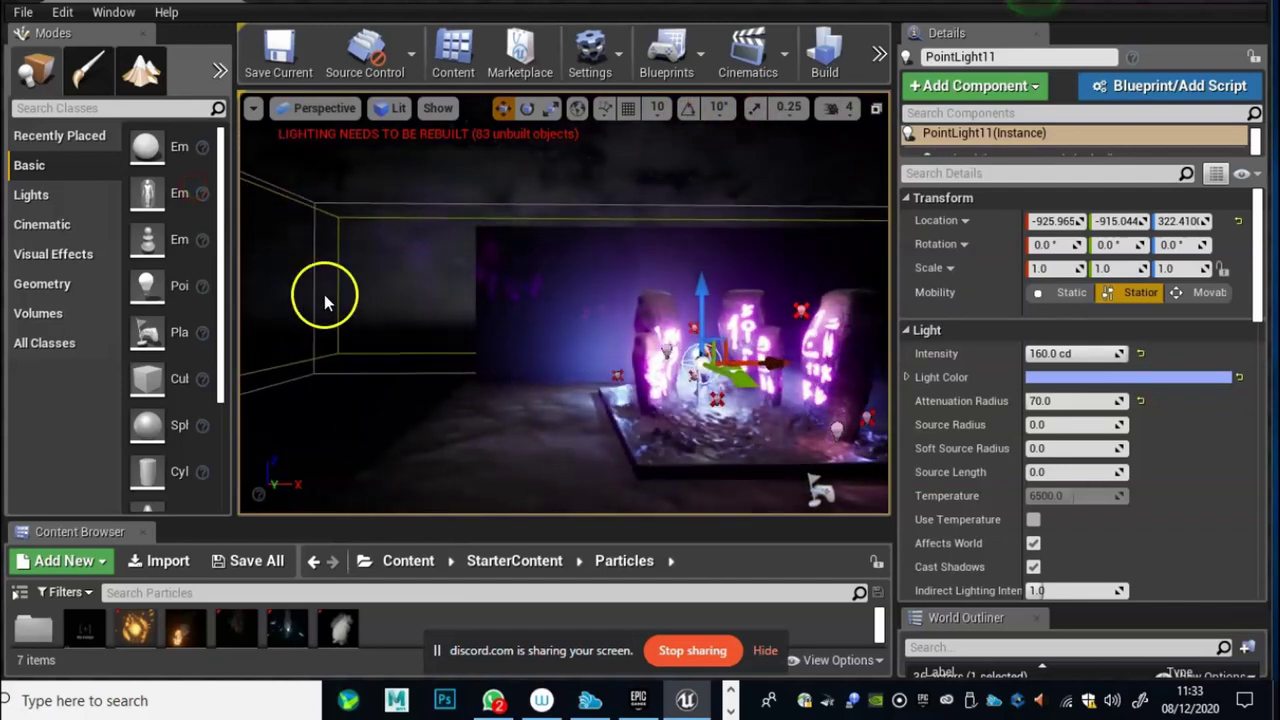
drag(324, 294, 253, 289)
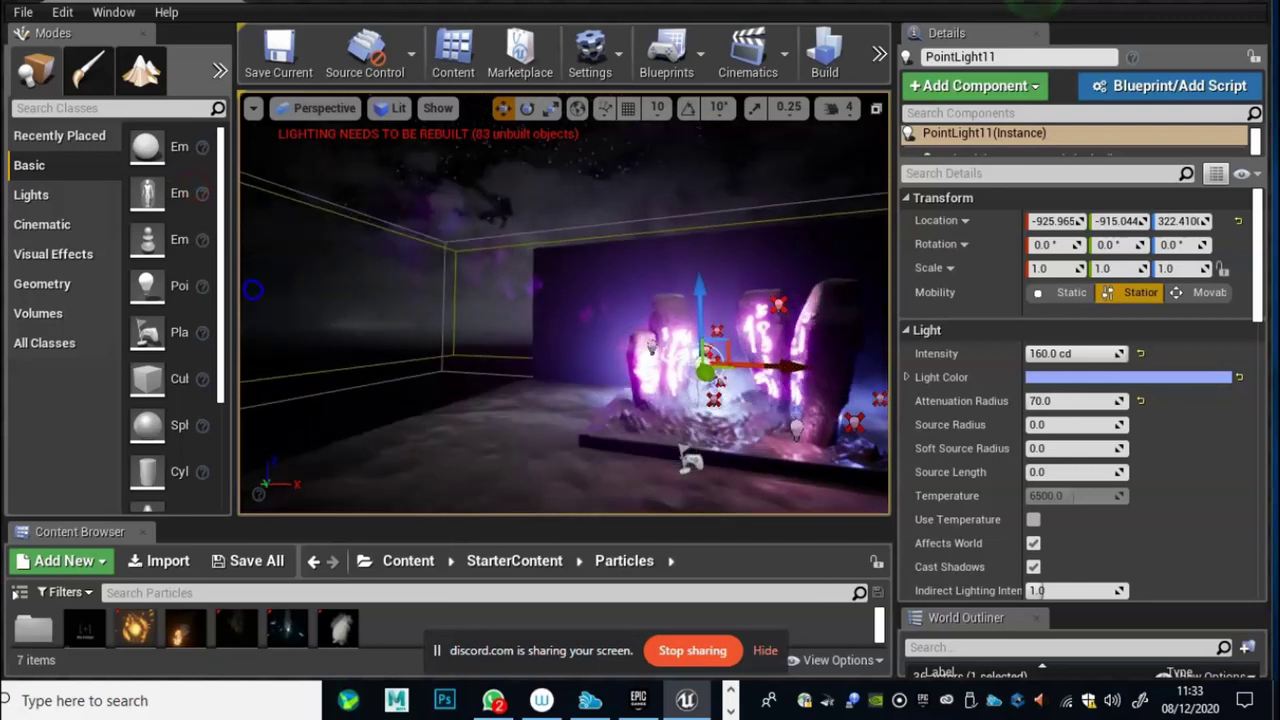
click(482, 158)
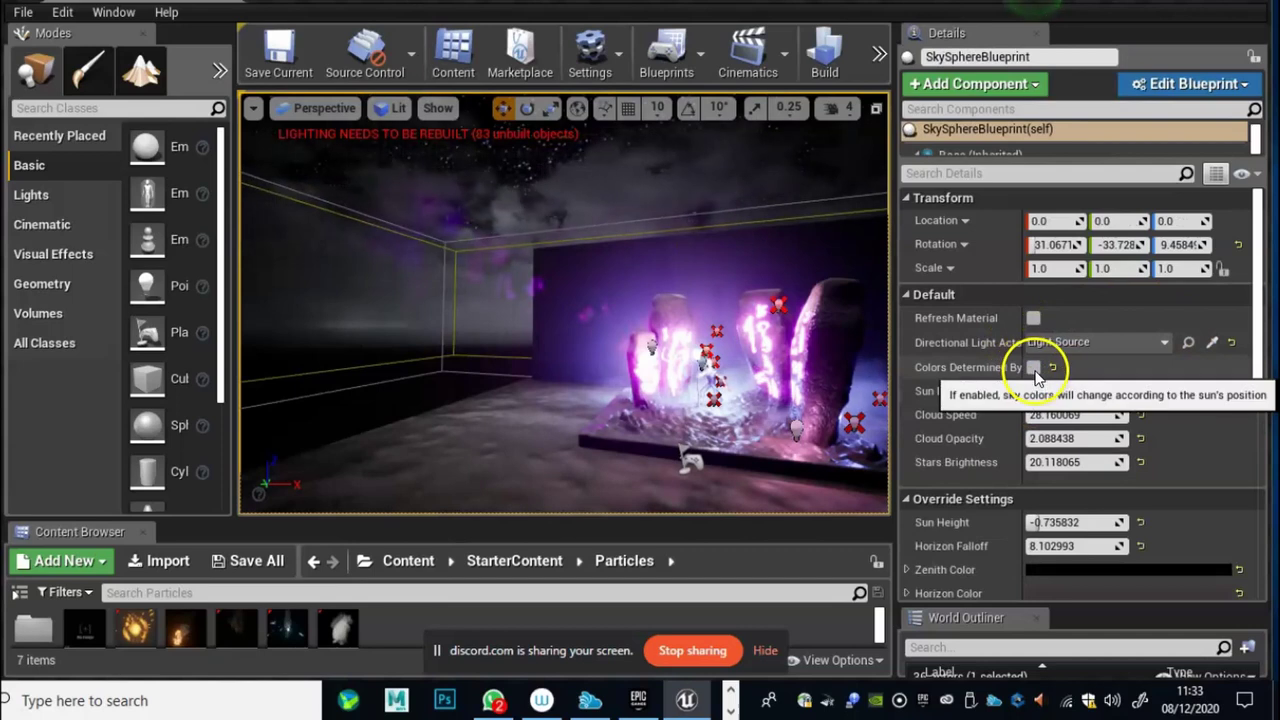
drag(894, 349, 807, 343)
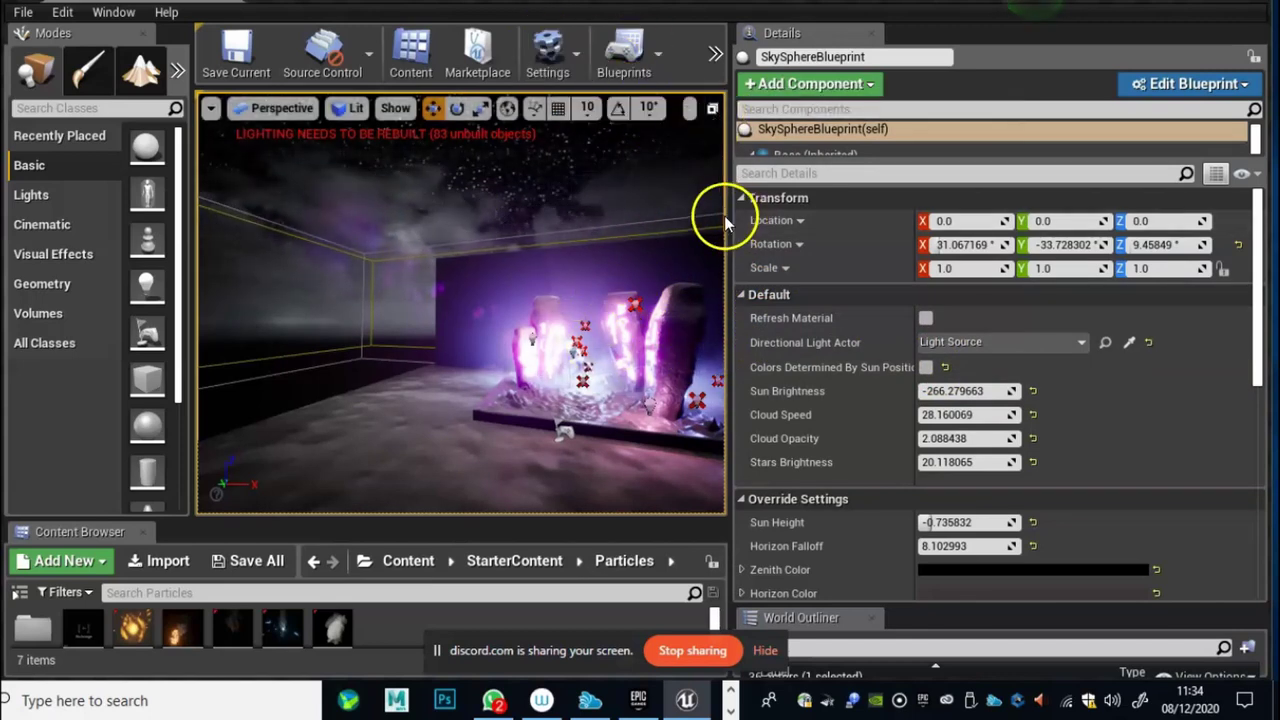
Step: Set the sky sphere's cloud speed to about 30.22, cloud opacity to about 2.15 and stars brightness to about 21.28
click(930, 416)
drag(930, 416, 831, 404)
drag(930, 416, 986, 428)
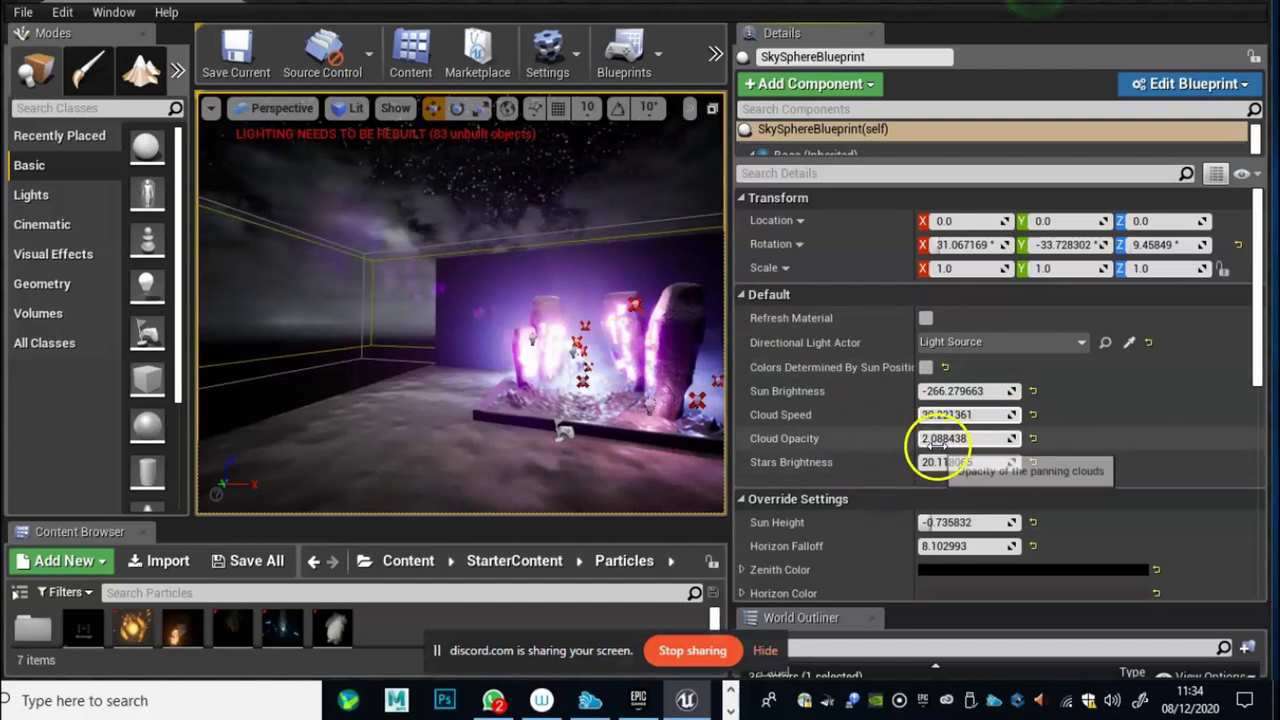
drag(937, 446, 962, 452)
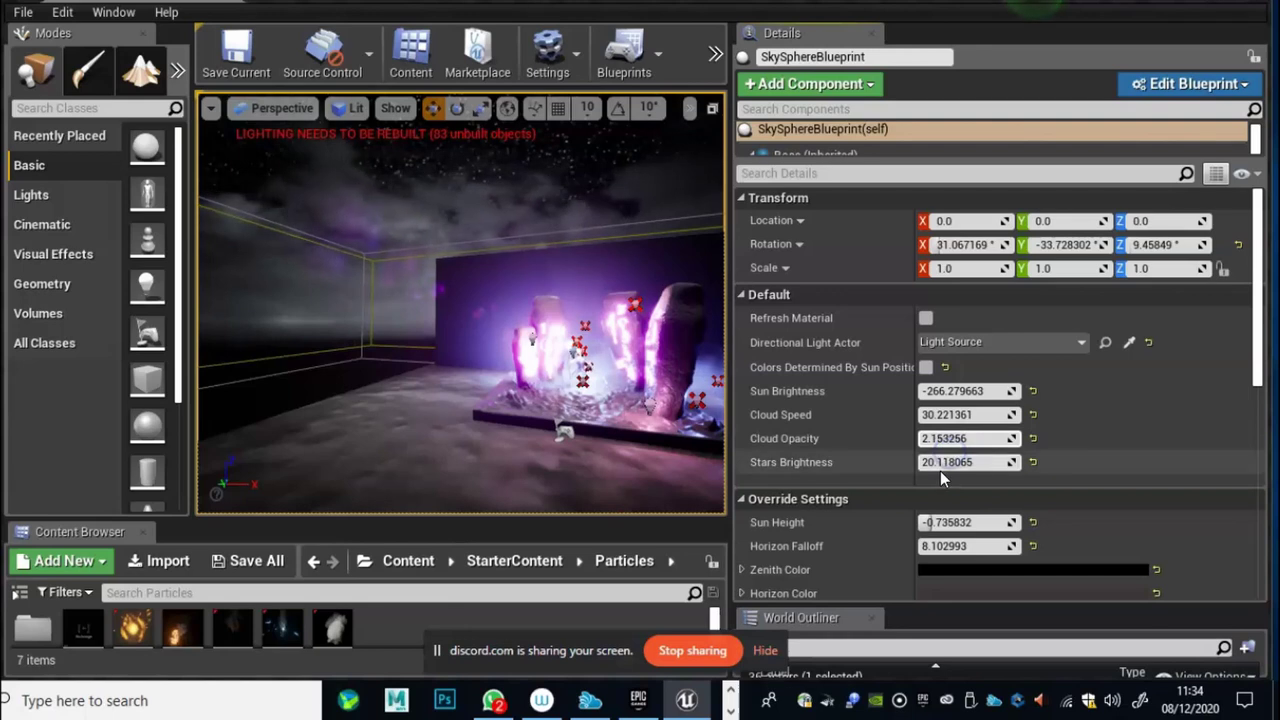
drag(948, 462, 922, 454)
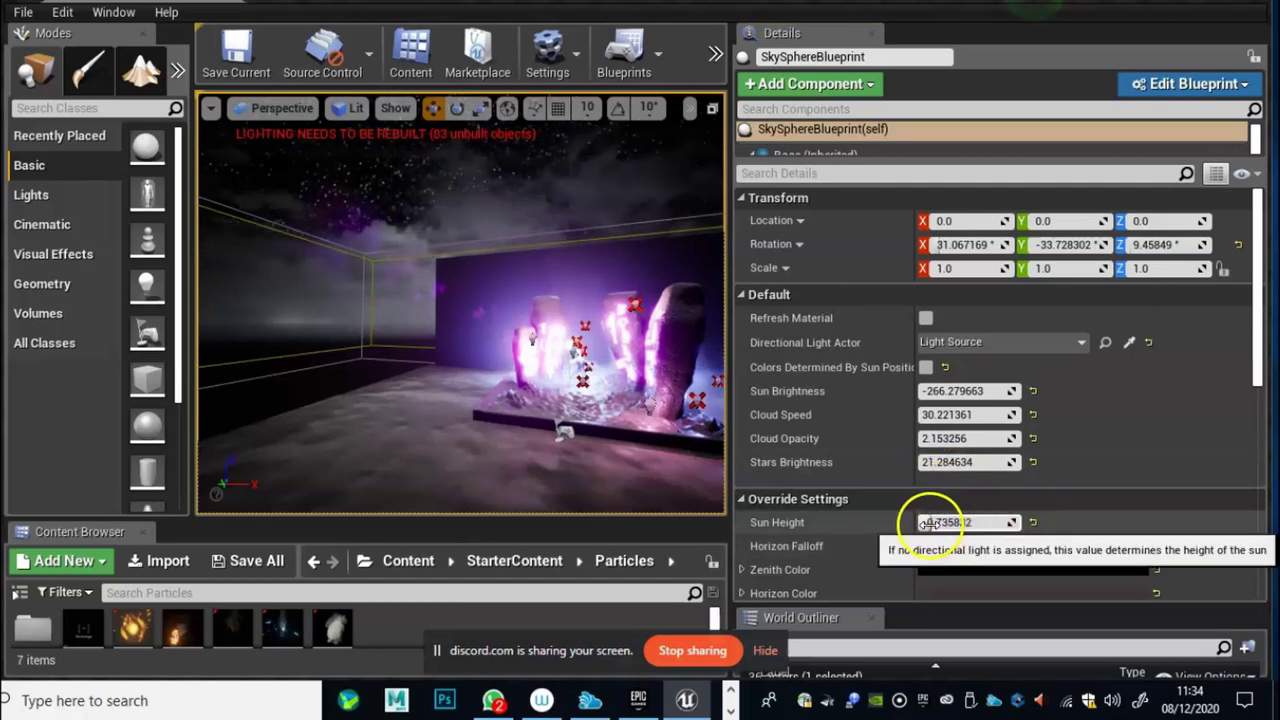
Step: Move the sky sphere down along Z to about -70.41
right_drag(371, 303, 589, 330)
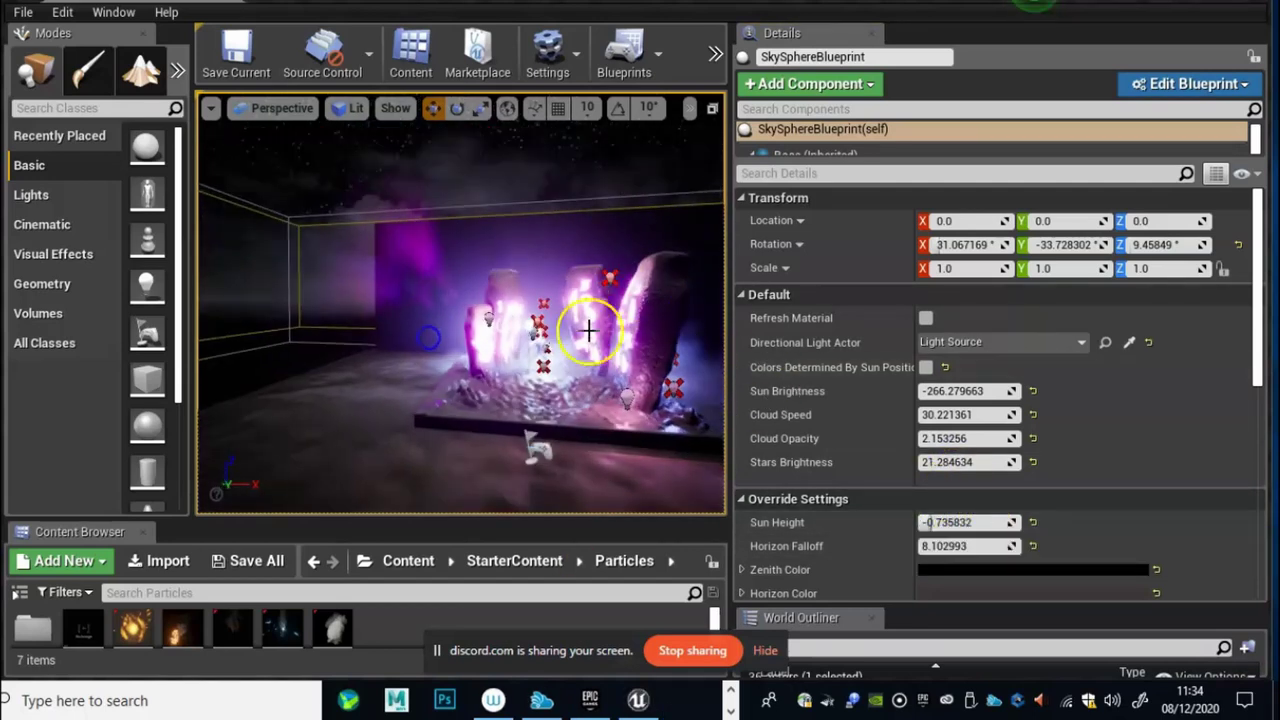
right_drag(469, 366, 488, 317)
drag(487, 318, 631, 409)
right_drag(631, 409, 862, 395)
right_drag(600, 328, 654, 363)
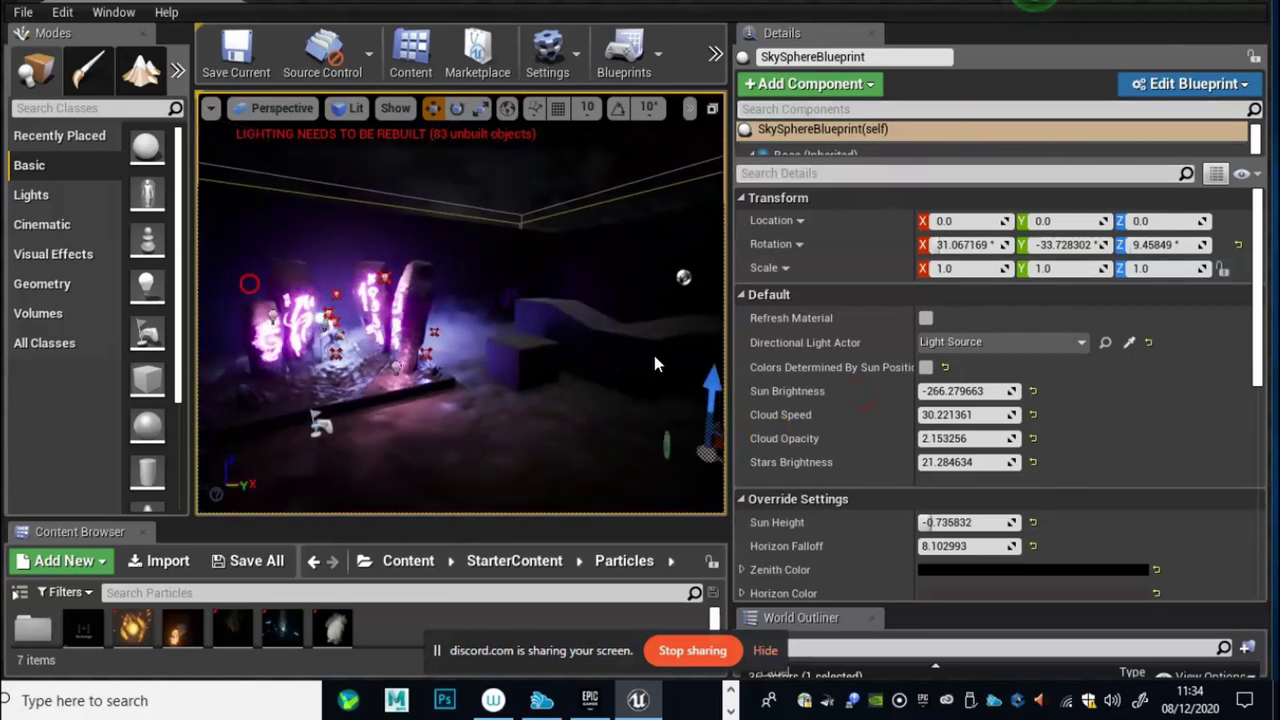
drag(709, 395, 623, 380)
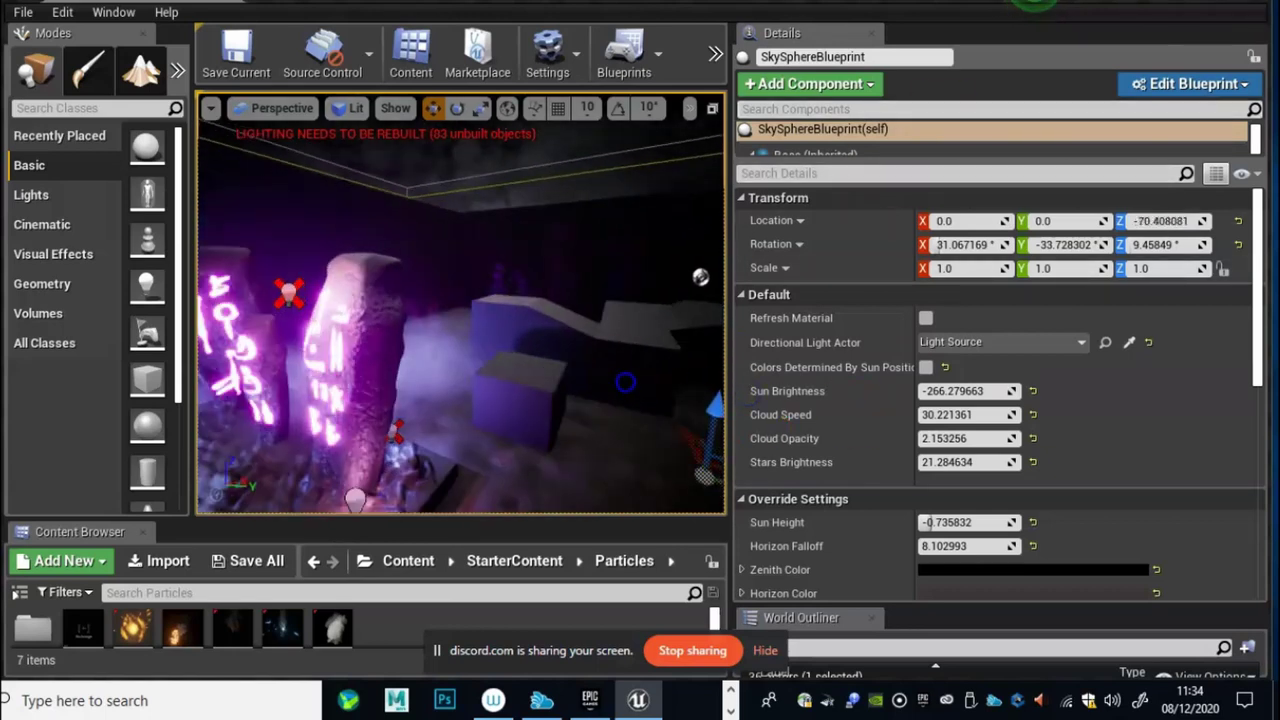
Step: Select the directional light above the stepped platform and rotate it to about X 170.17°, Y 66.09° and Z -10.79°
right_drag(623, 380, 1051, 414)
right_drag(445, 337, 63, 257)
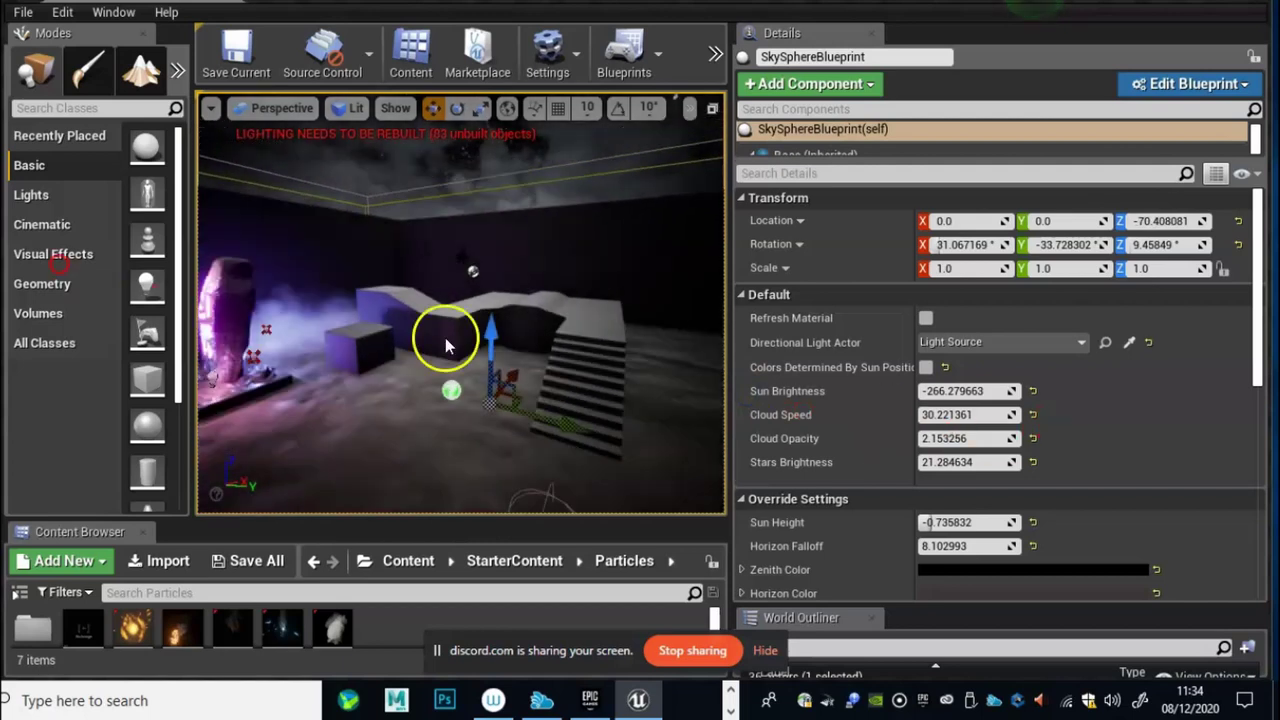
click(461, 254)
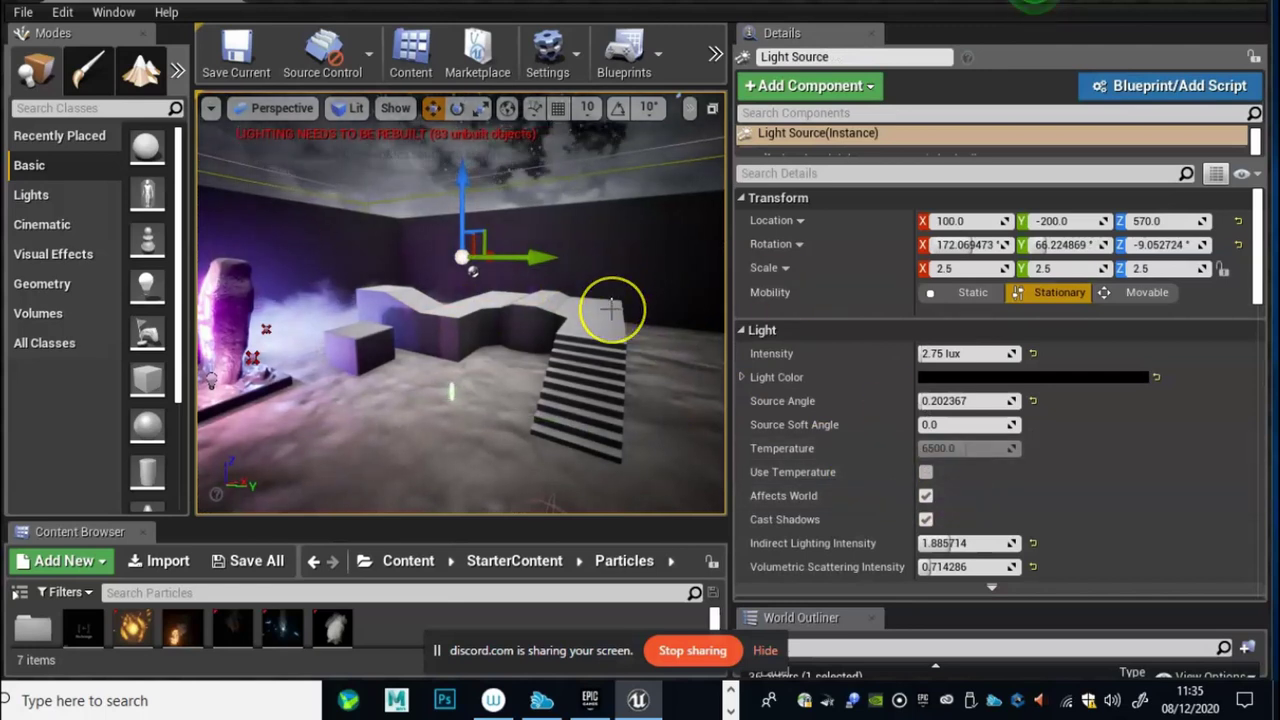
key(e)
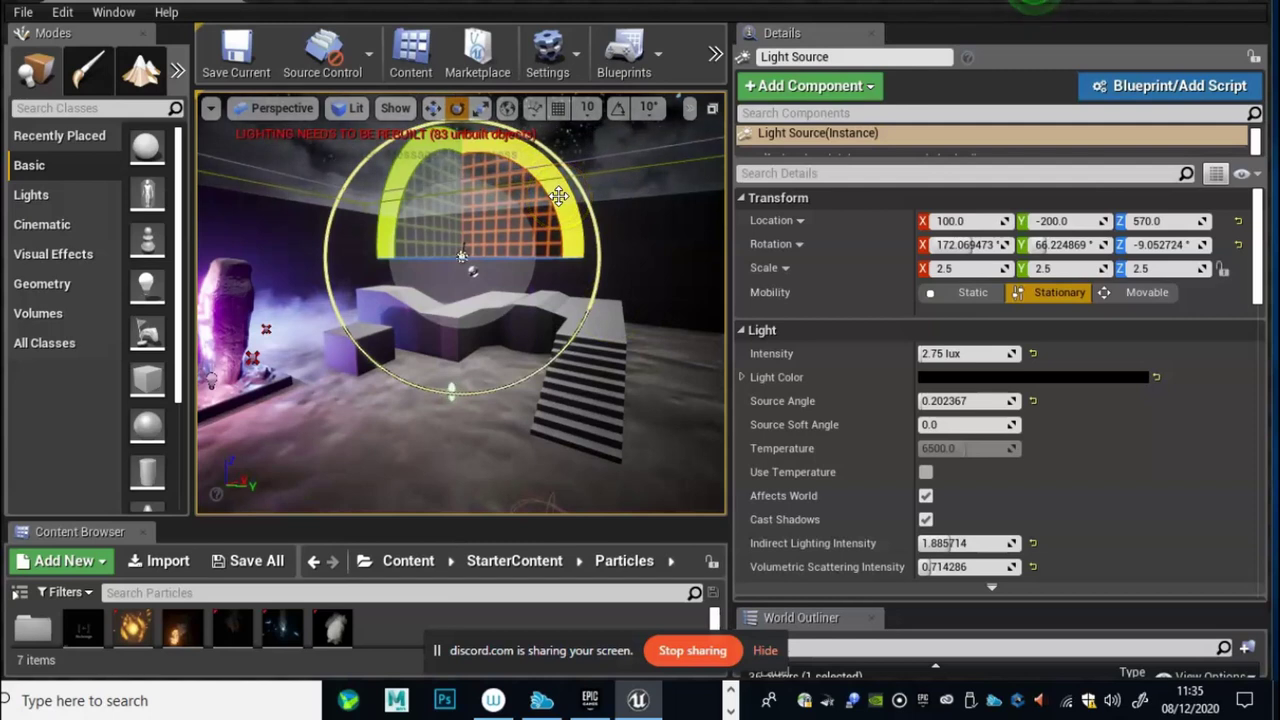
drag(559, 195, 559, 202)
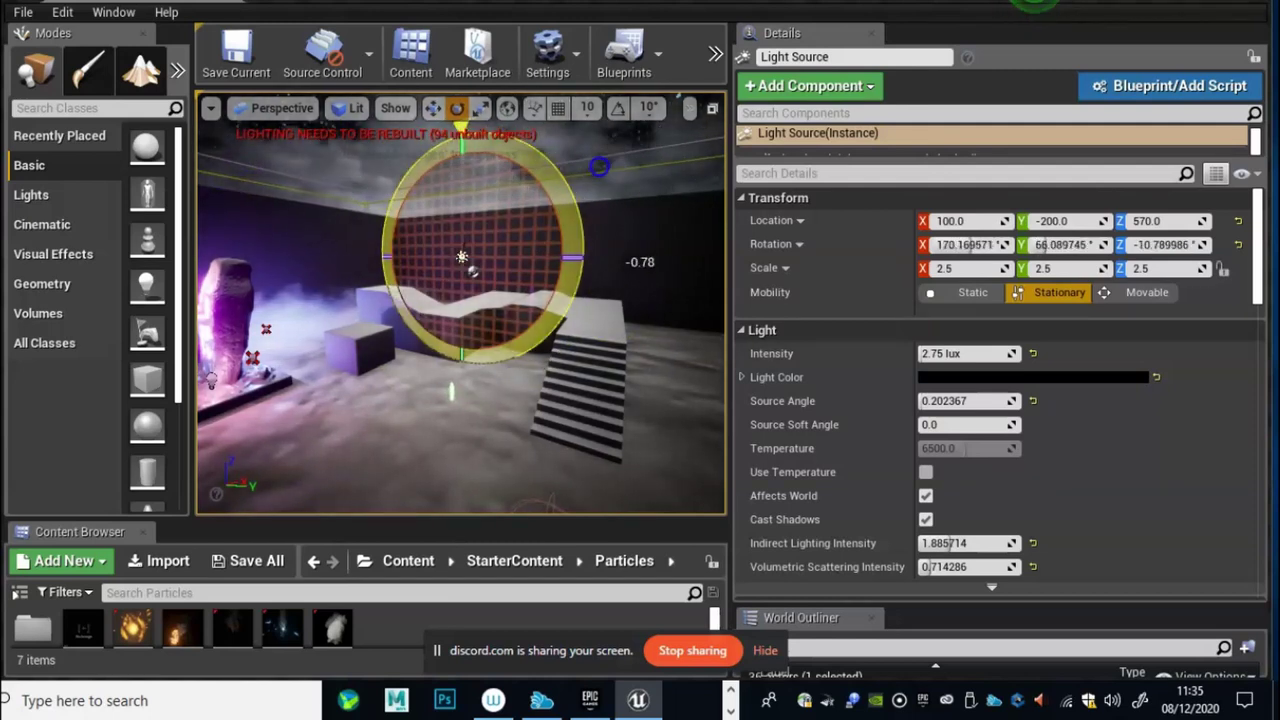
drag(599, 166, 589, 208)
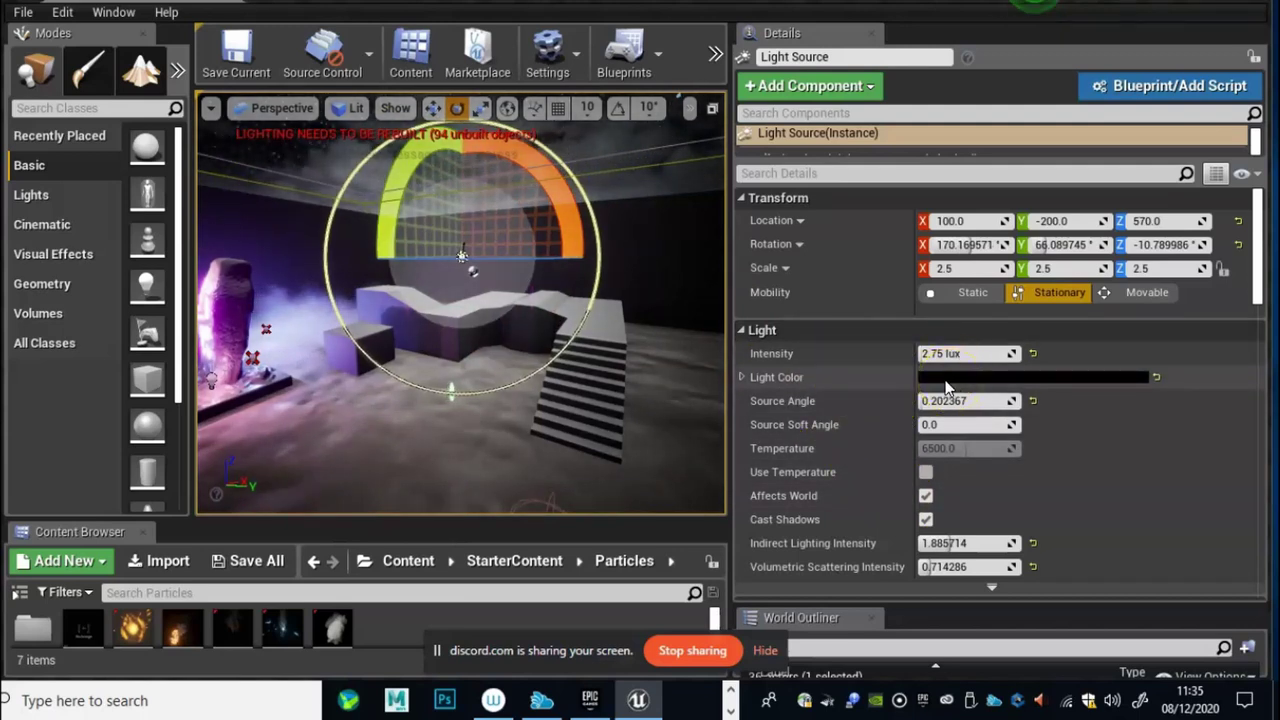
Step: Look over the directional light's settings, widen the viewport and review the lighting build options without starting a build
scroll(1041, 488, down, 2)
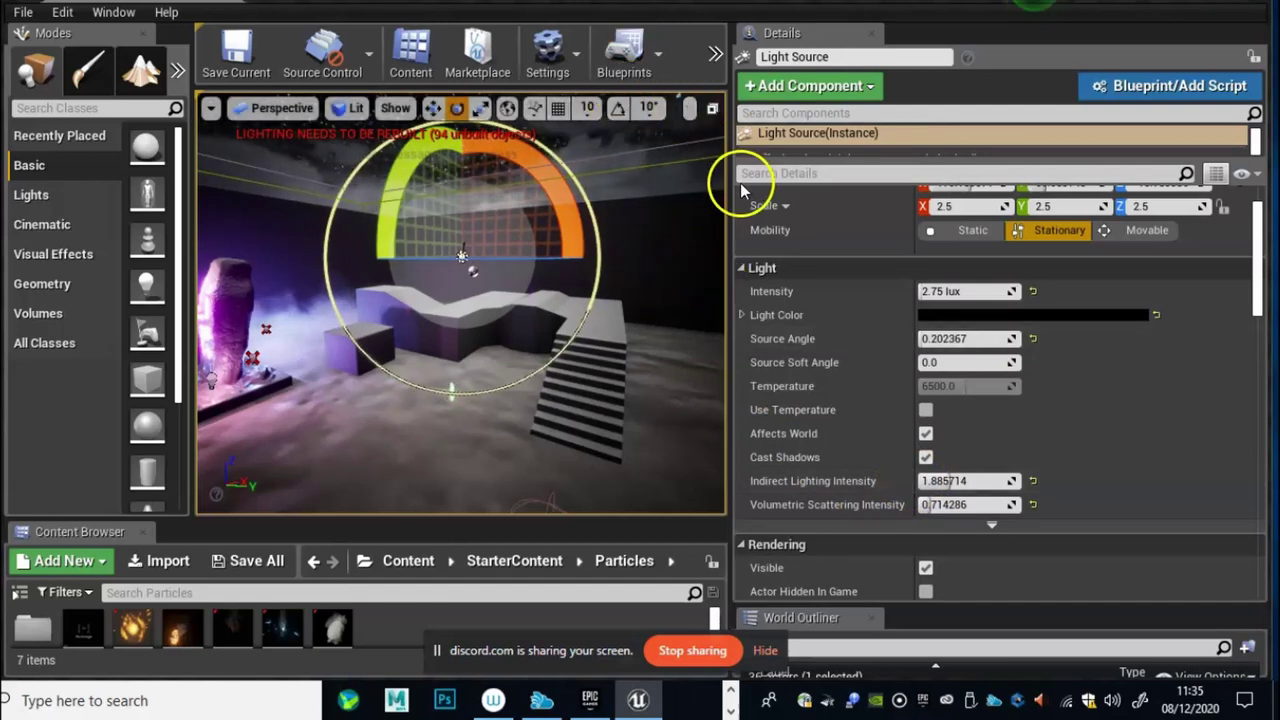
drag(731, 186, 1070, 245)
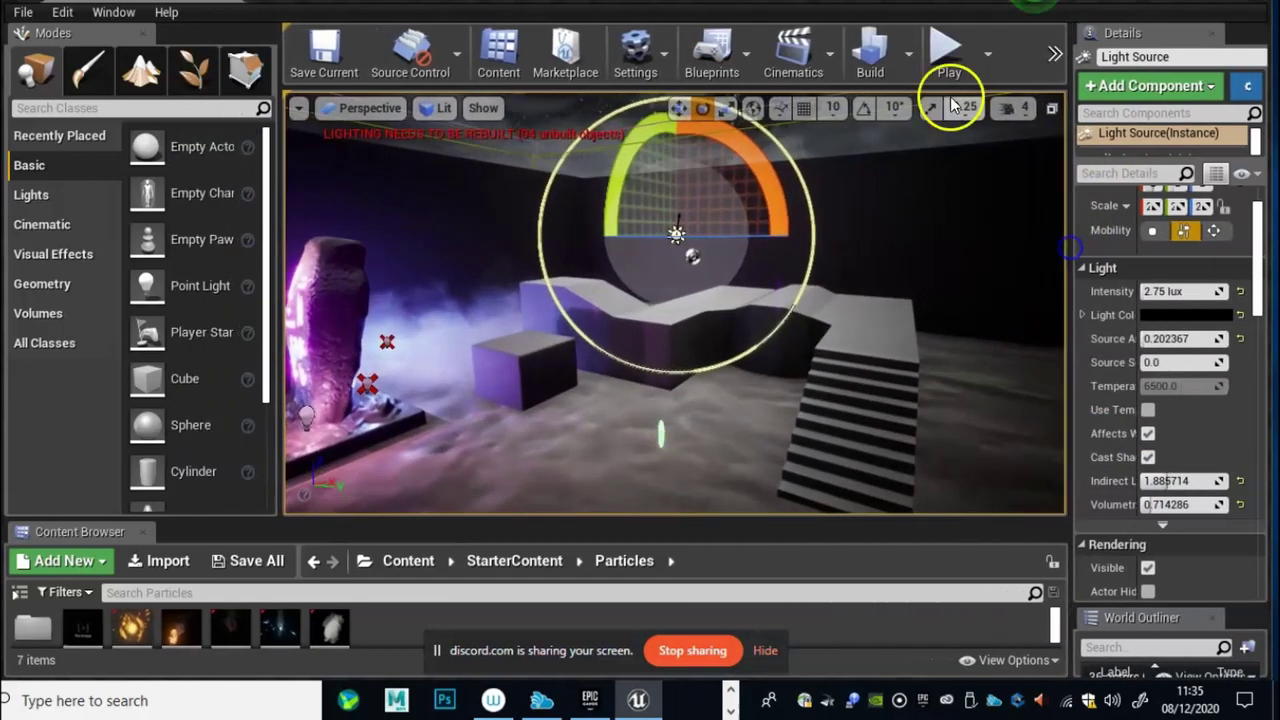
click(912, 56)
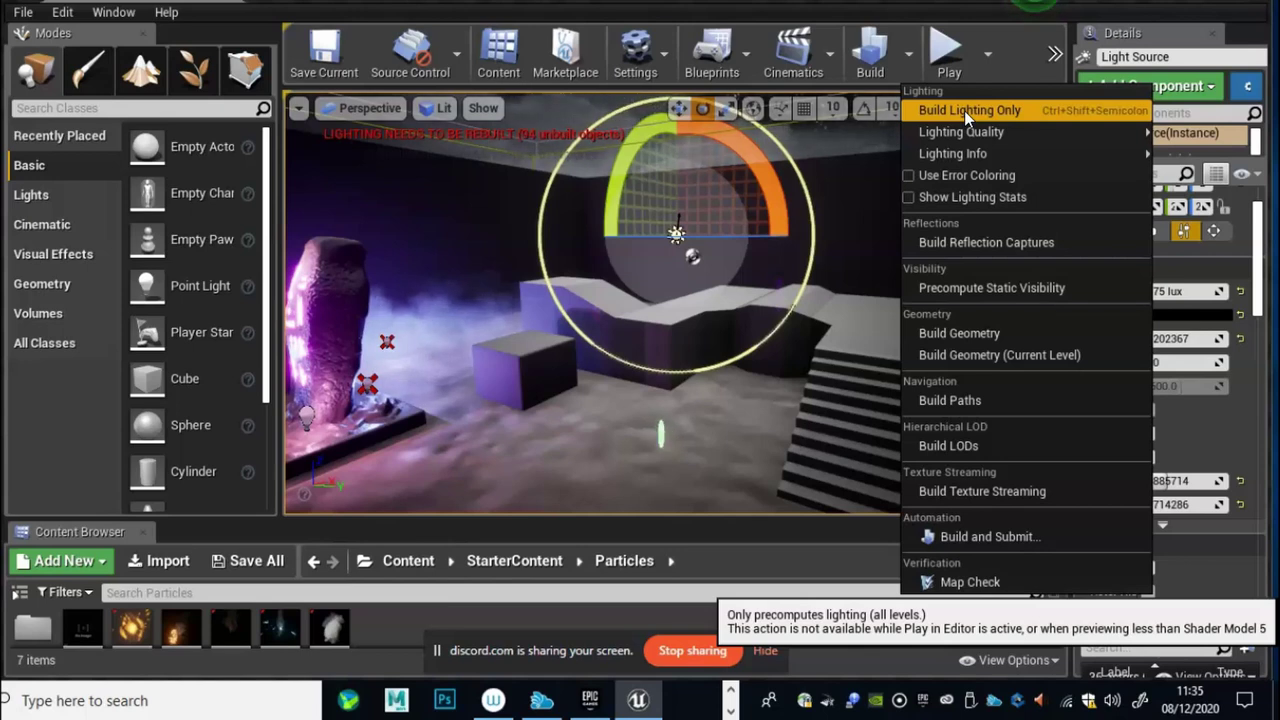
click(648, 8)
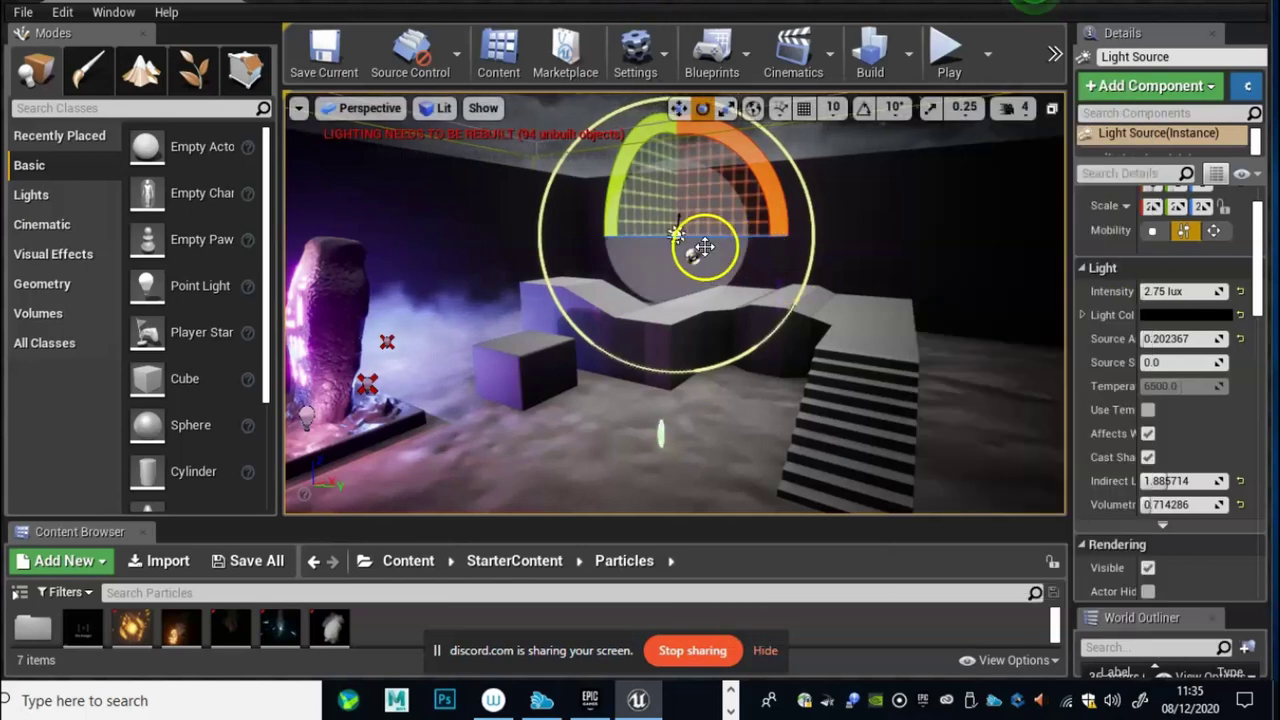
Step: Examine the lighting on the rune stones, wizard and stepped platform from far away and up close
drag(565, 297, 849, 309)
right_drag(849, 309, 793, 315)
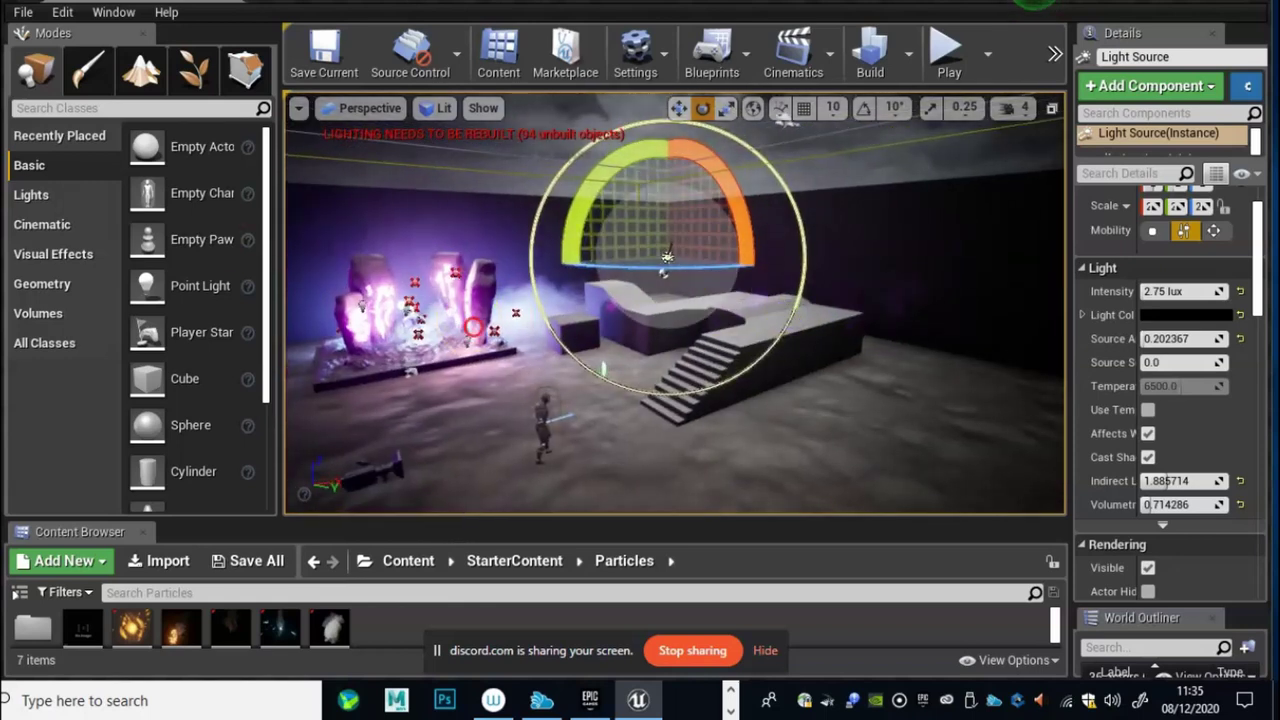
drag(734, 297, 471, 326)
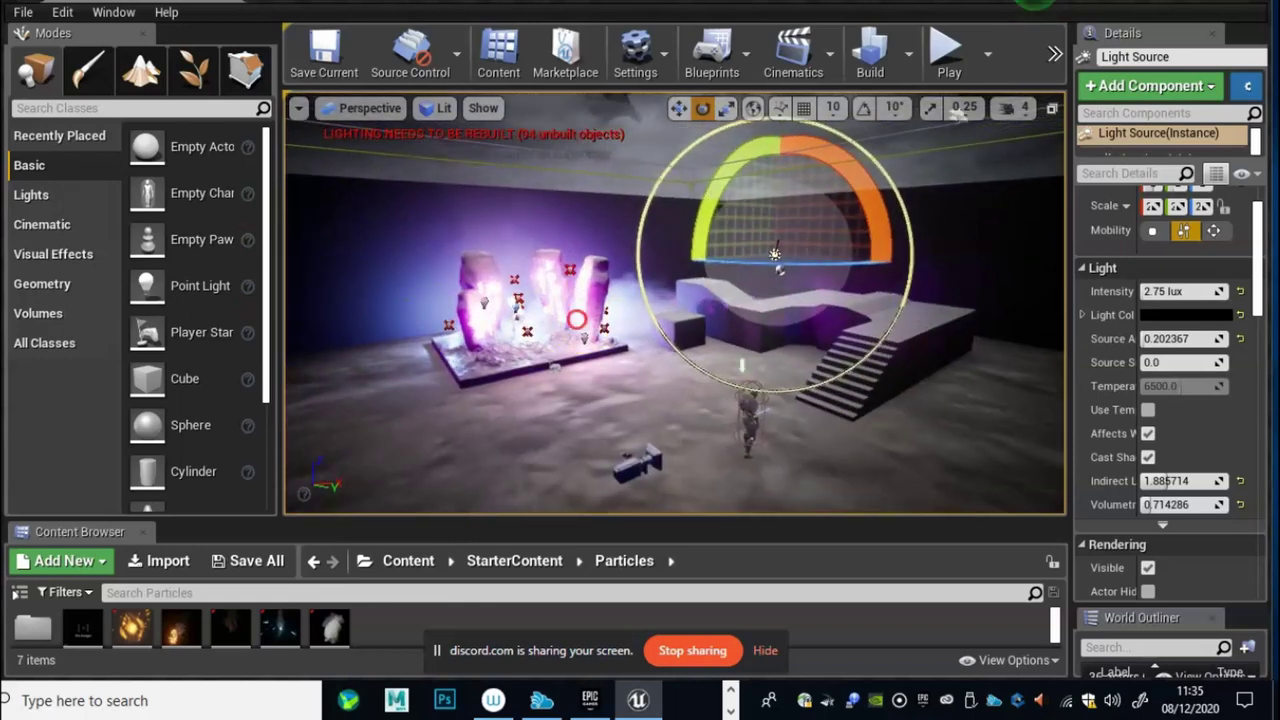
drag(577, 319, 214, 251)
mouse_move(606, 326)
right_down()
mouse_move(586, 243)
mouse_move(609, 323)
right_up()
drag(609, 323, 600, 391)
right_drag(477, 423, 492, 303)
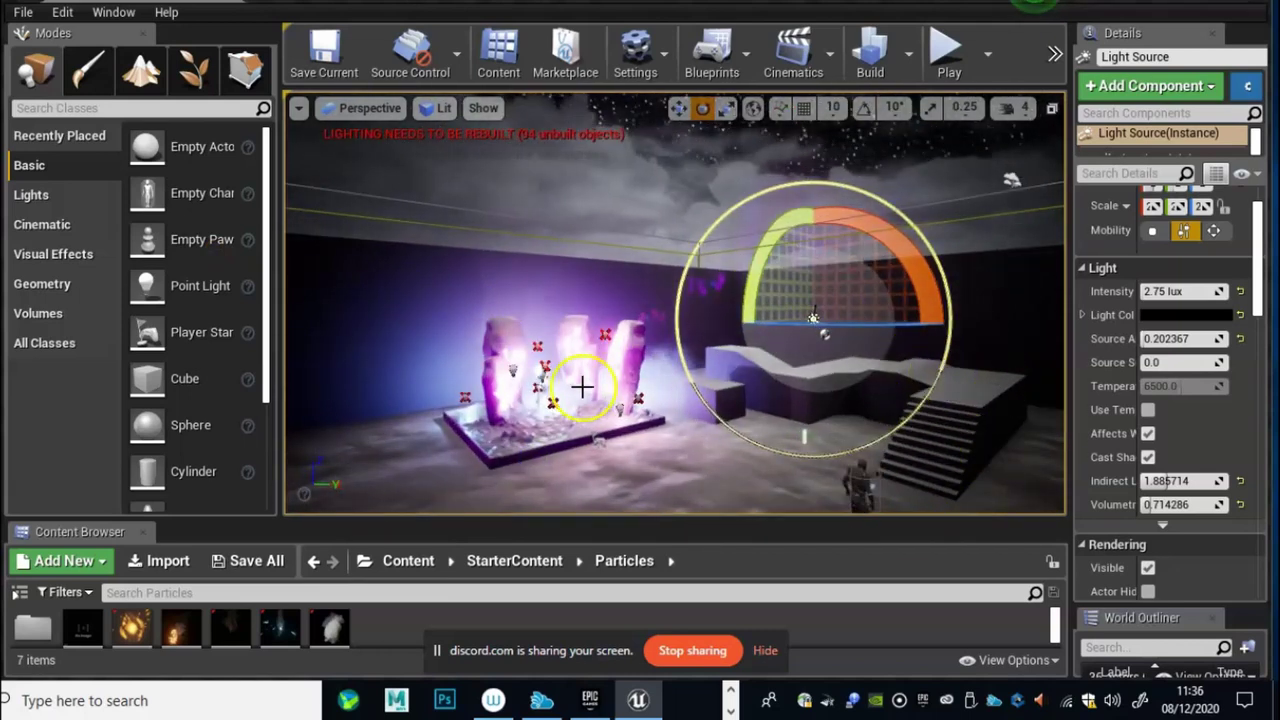
right_drag(476, 420, 571, 430)
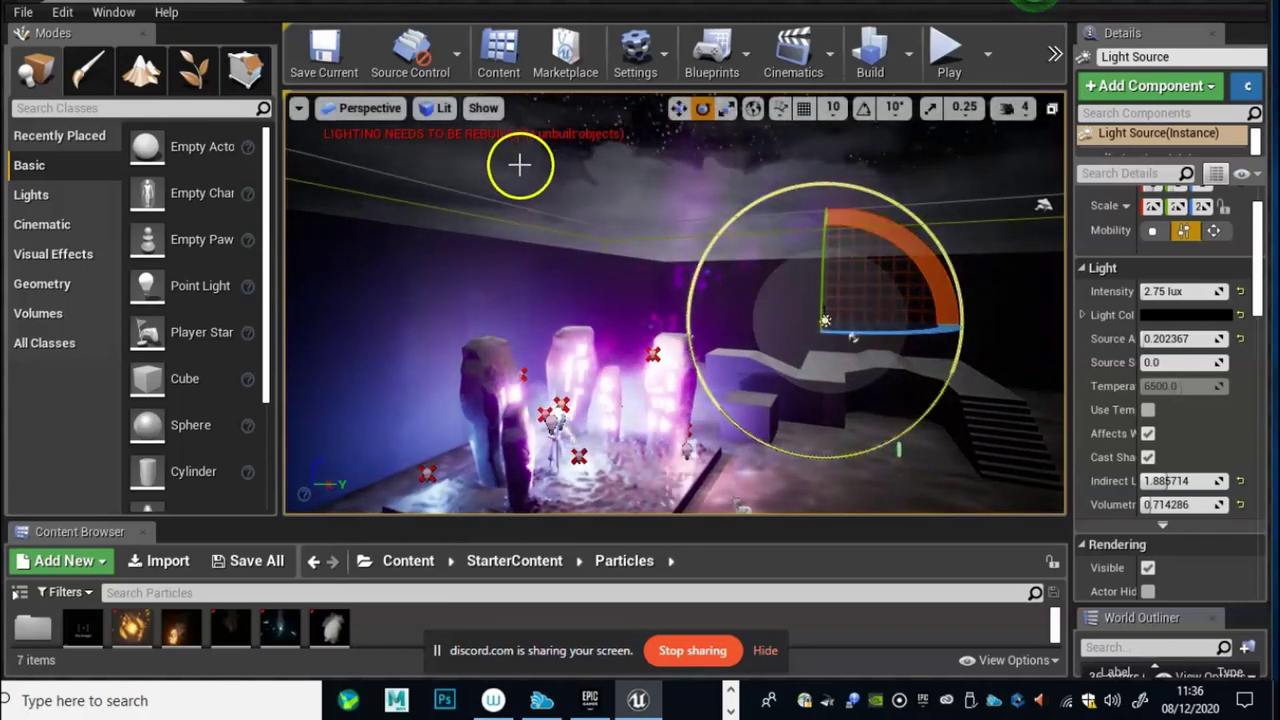
right_drag(600, 353, 545, 455)
drag(634, 408, 424, 406)
drag(674, 423, 471, 599)
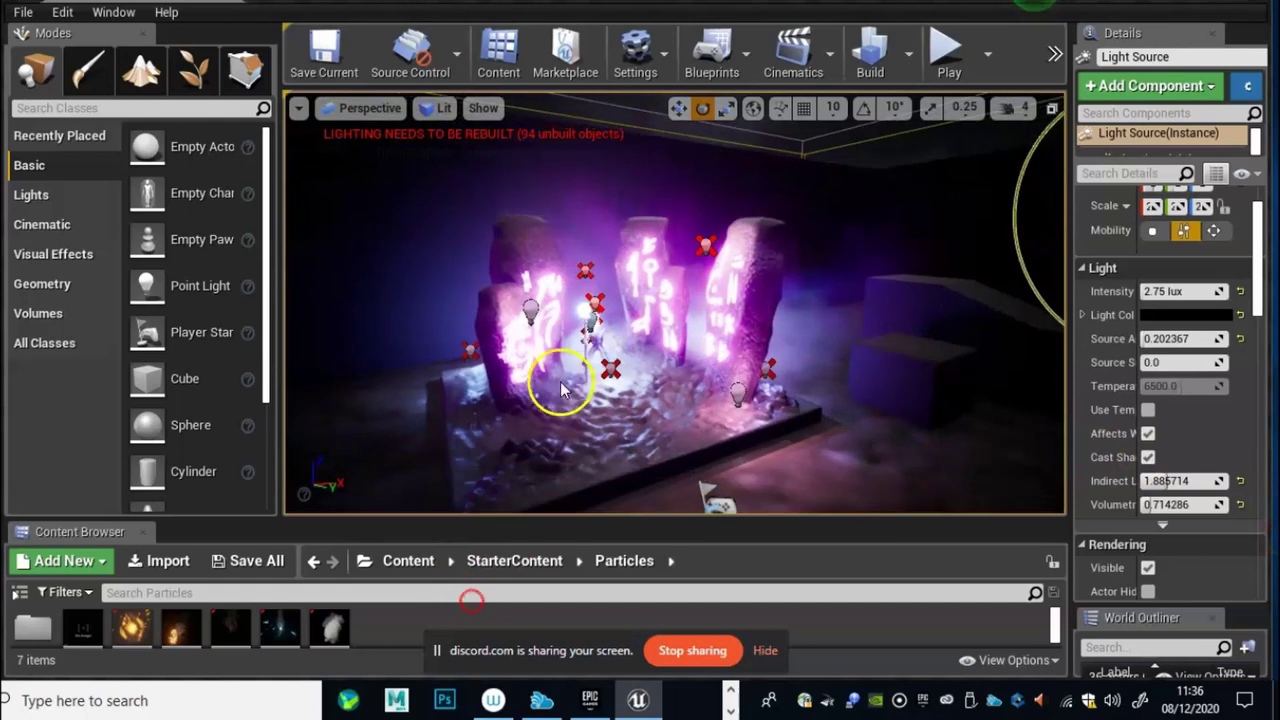
alt+right_drag(545, 362, 736, 379)
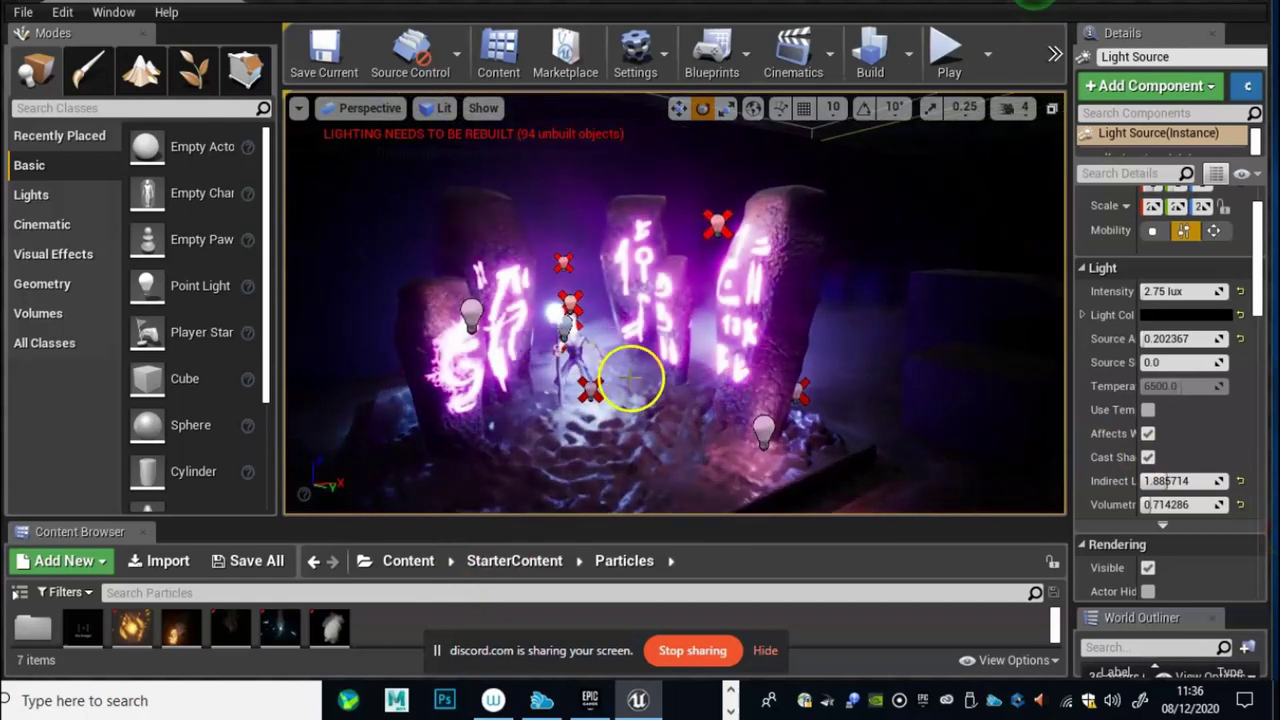
Step: Select the steam emitter beside the rune stones and enlarge the details and content browser areas
click(853, 340)
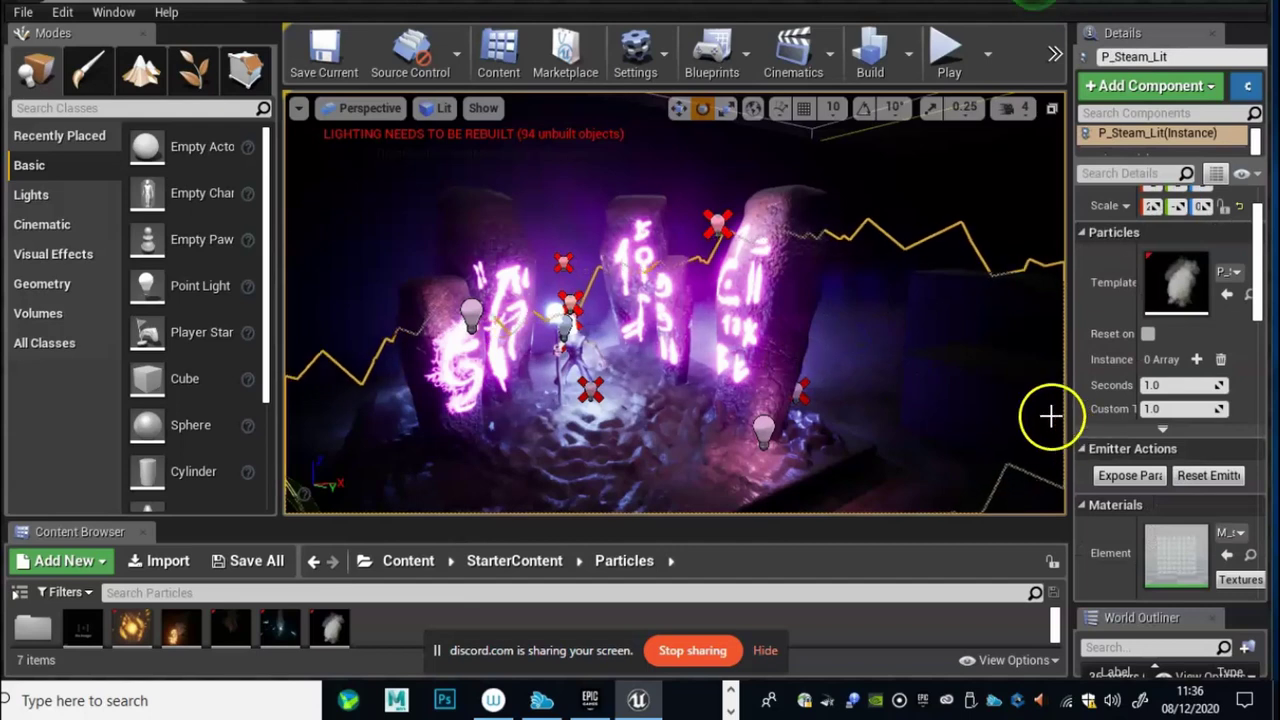
drag(1071, 422, 594, 414)
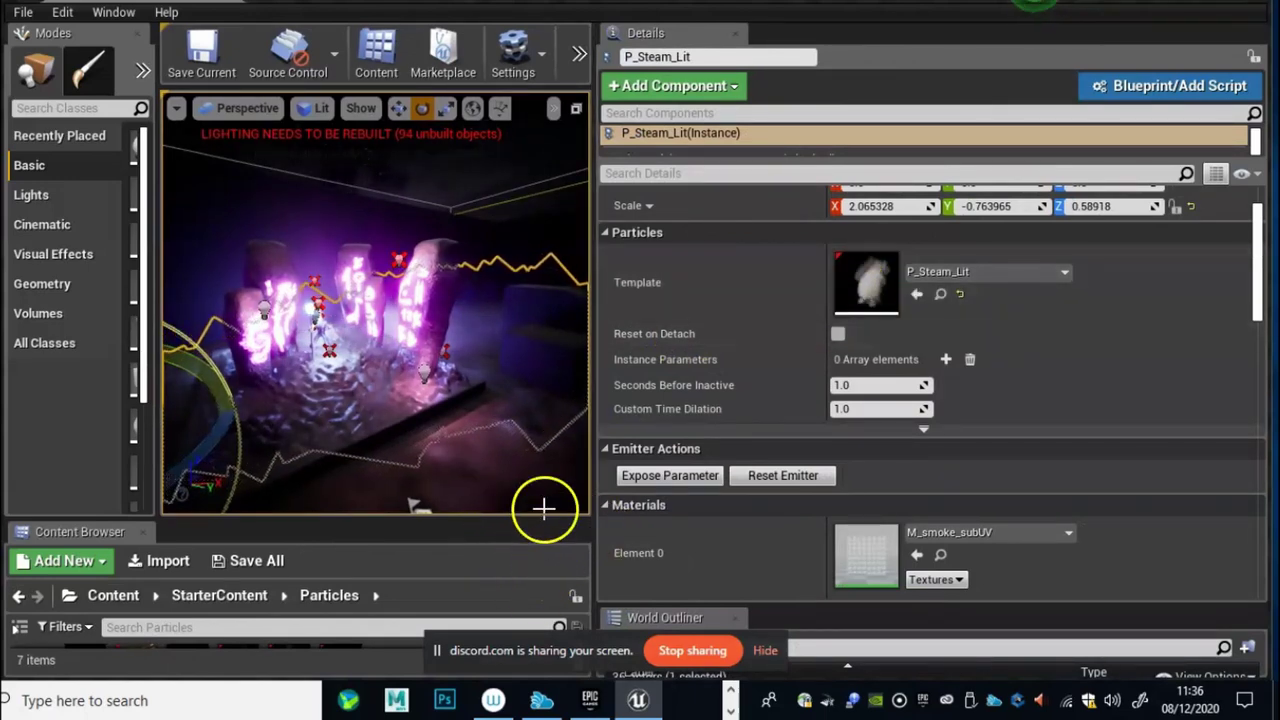
drag(549, 519, 480, 373)
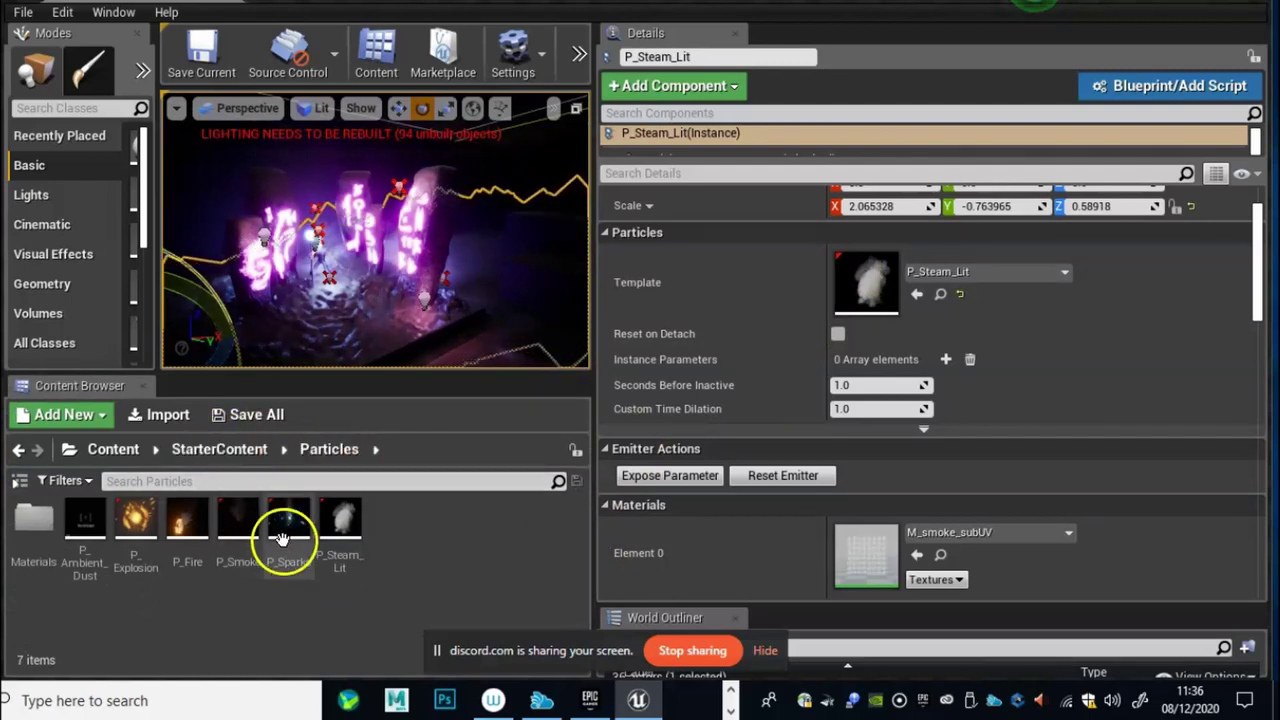
Step: Open the P_Steam_Lit particle system for editing and move its window so the emitter modules and system settings can be read
double_click(343, 518)
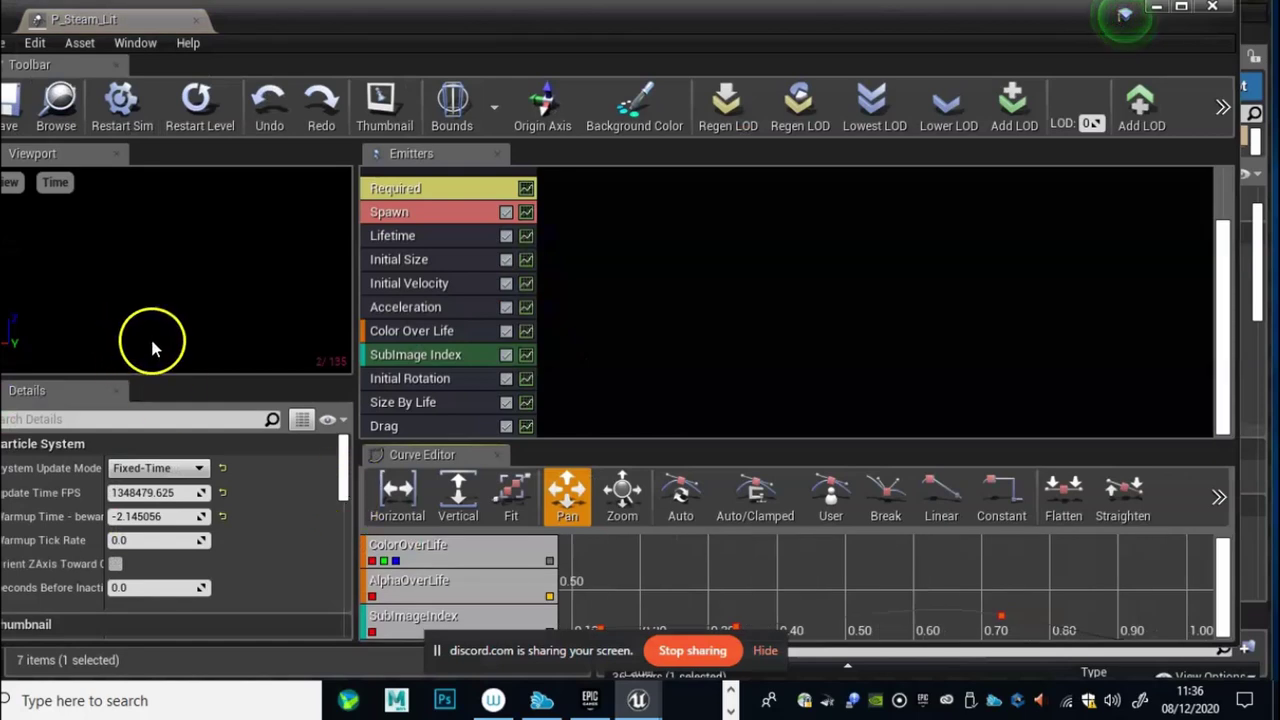
drag(486, 28, 531, 21)
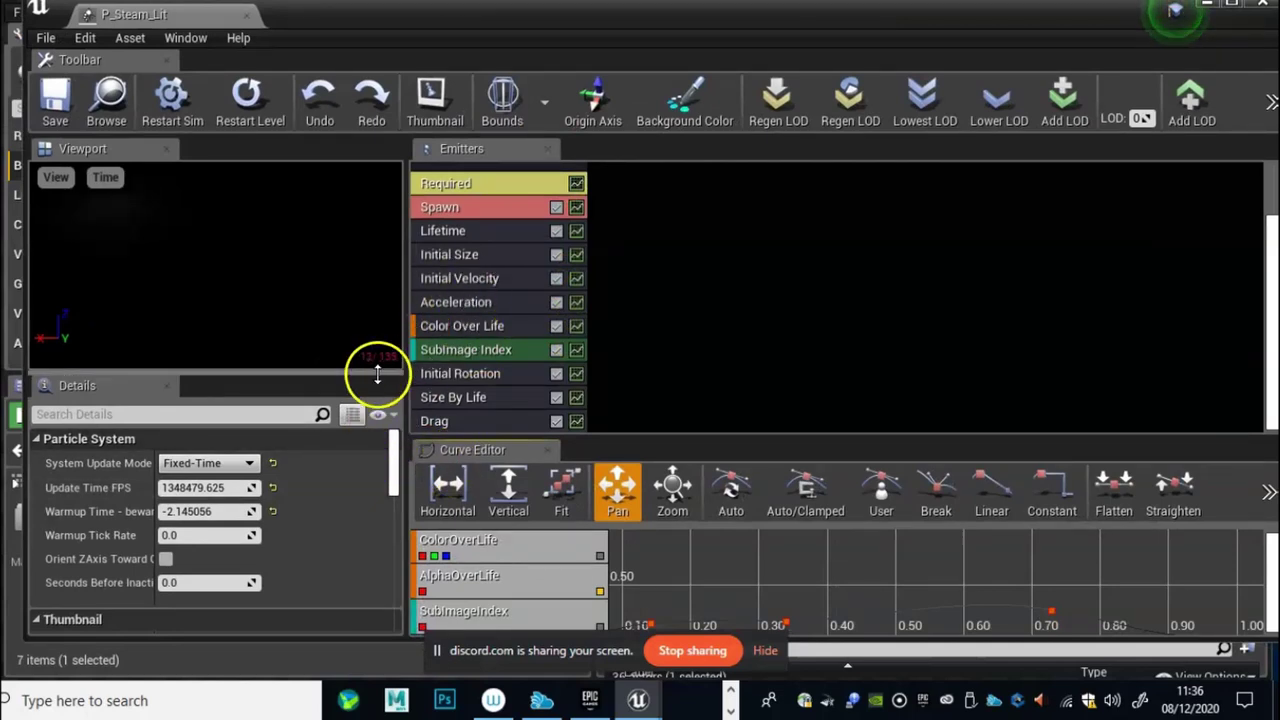
mouse_move(145, 523)
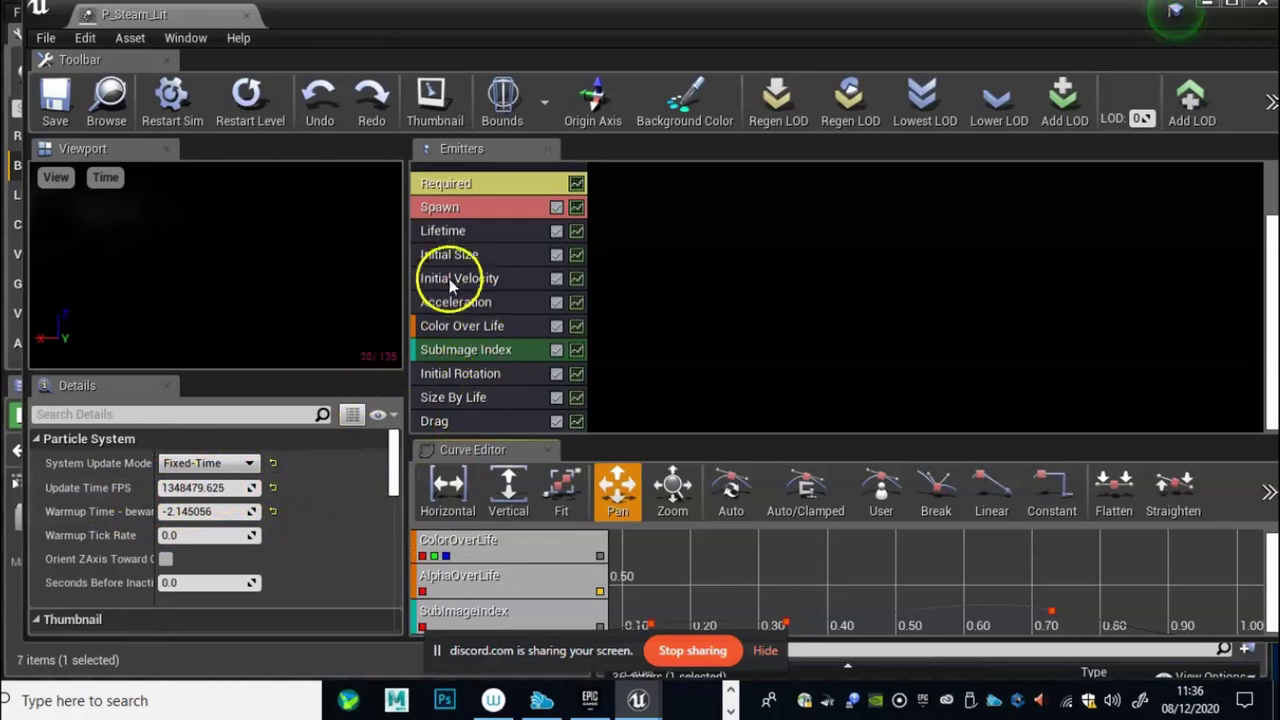
Step: Show the steam emitter's Lifetime module and examine its minimum and maximum distribution values
click(465, 236)
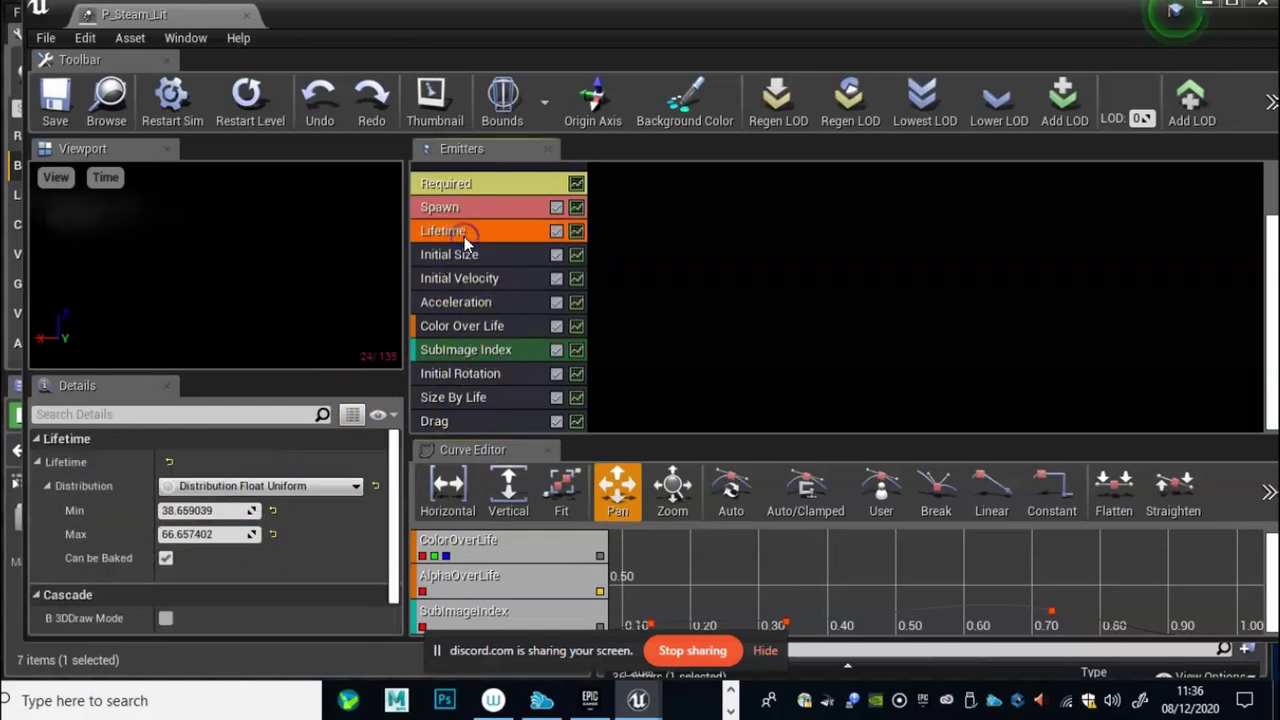
click(198, 510)
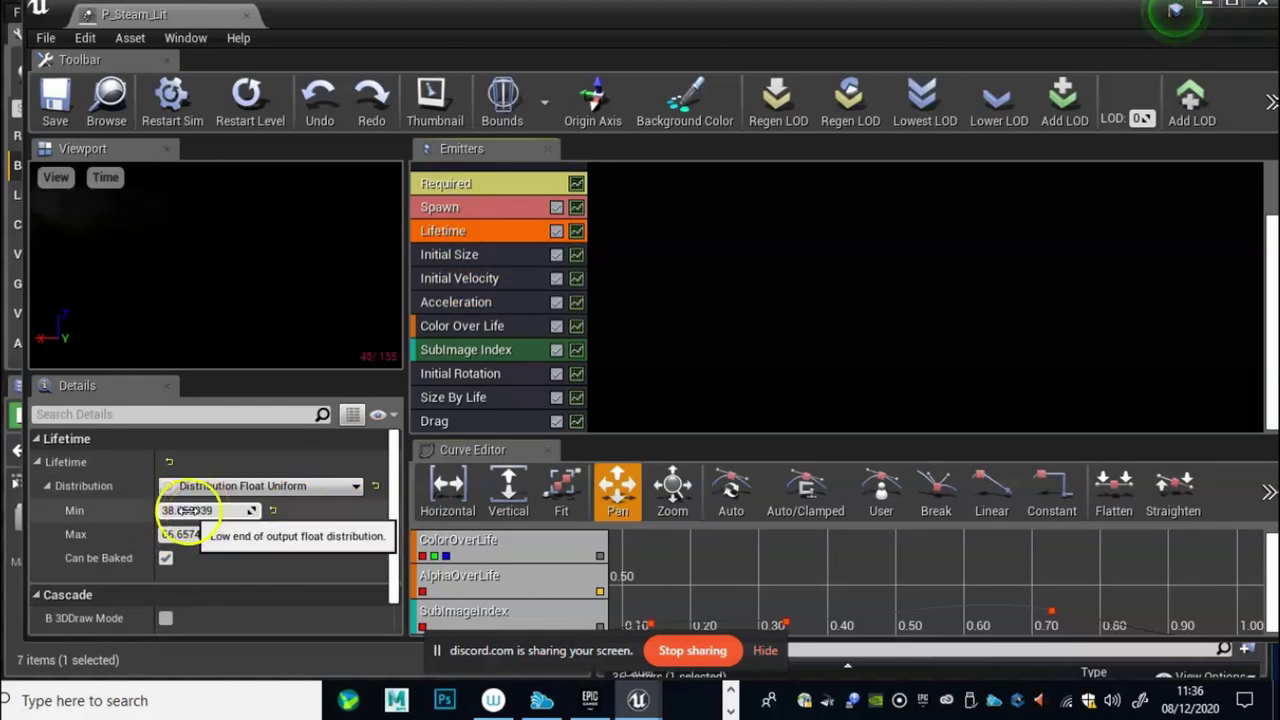
click(198, 510)
click(203, 512)
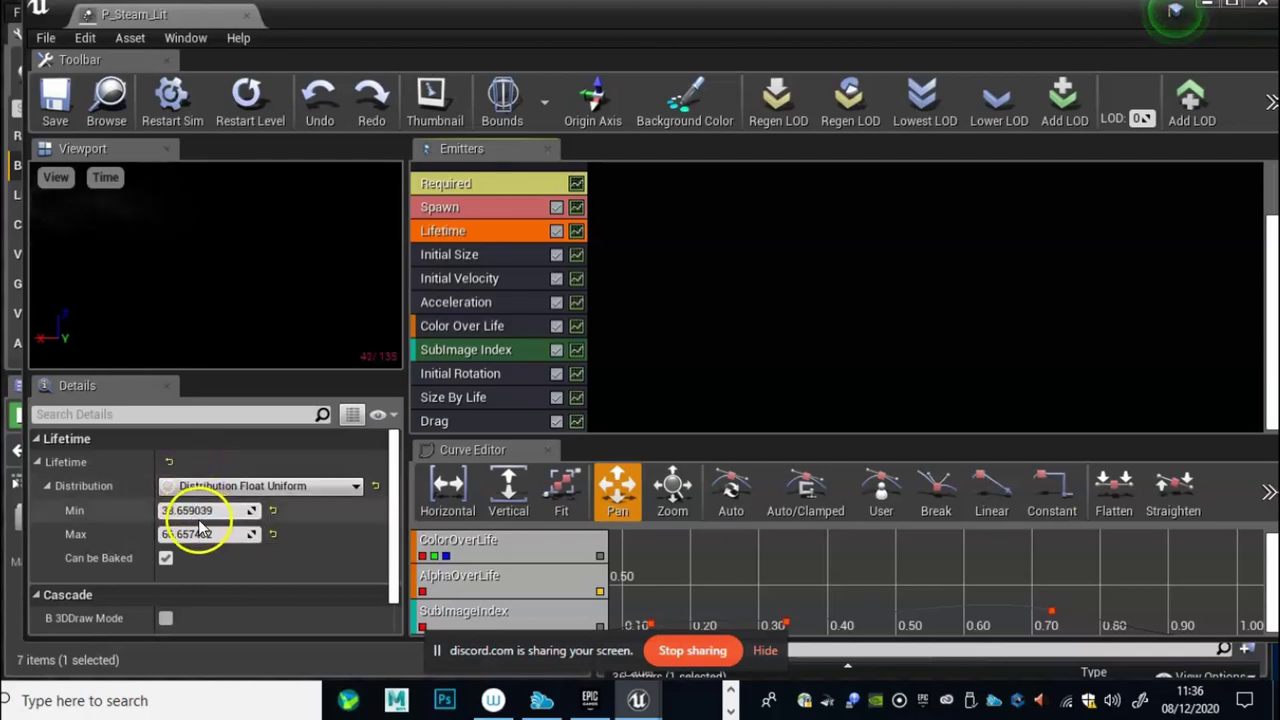
click(200, 511)
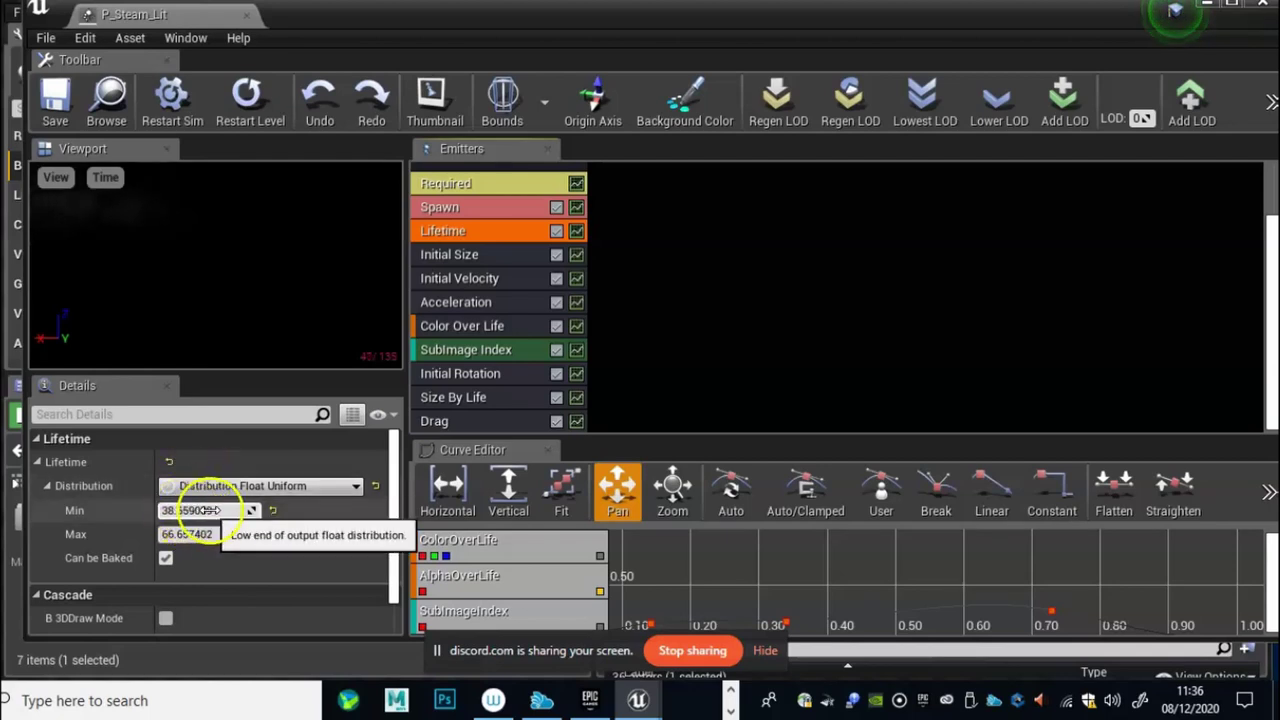
click(175, 534)
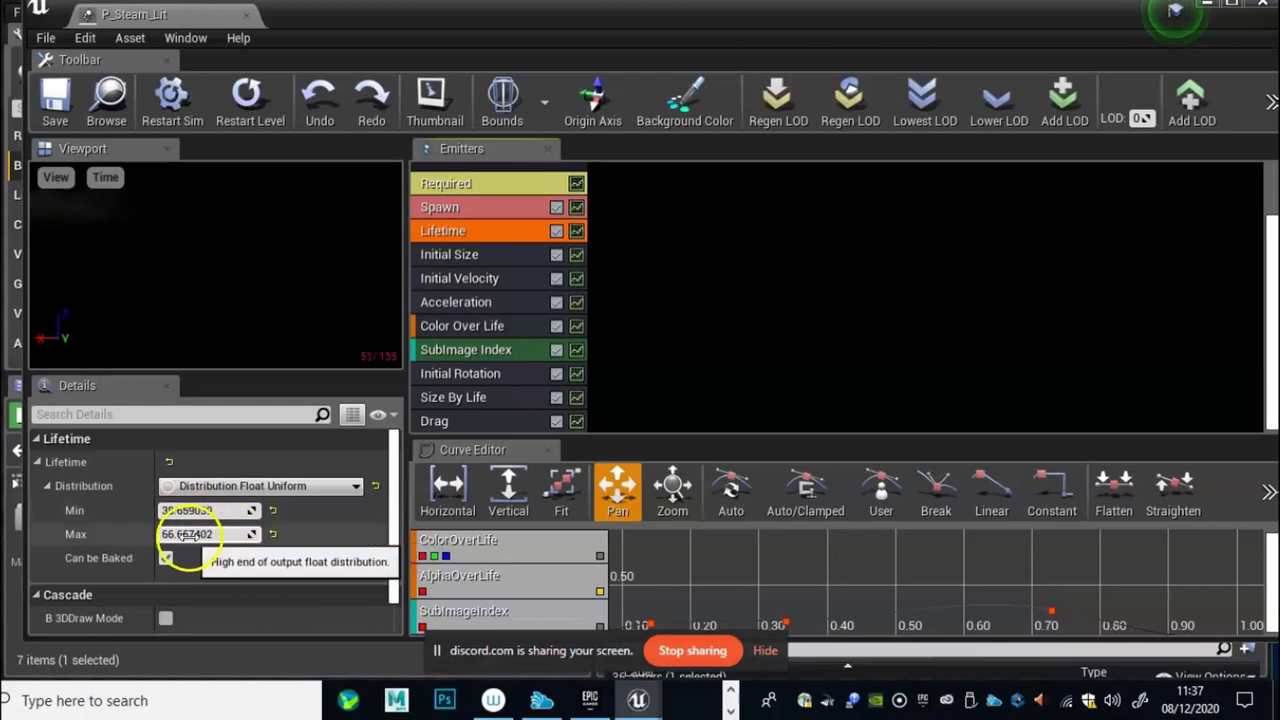
Step: Review the steam emitter's Initial Size, Initial Velocity, Acceleration, Color Over Life and Size By Life modules
click(474, 257)
click(478, 278)
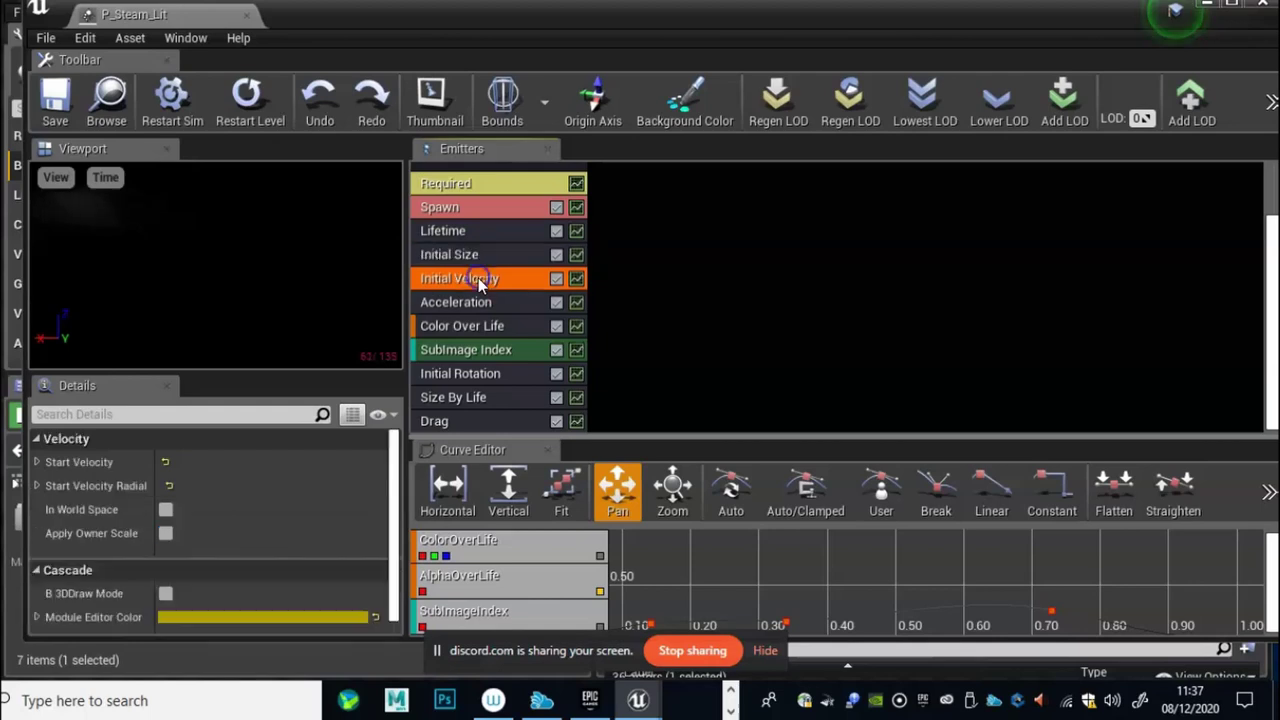
click(481, 301)
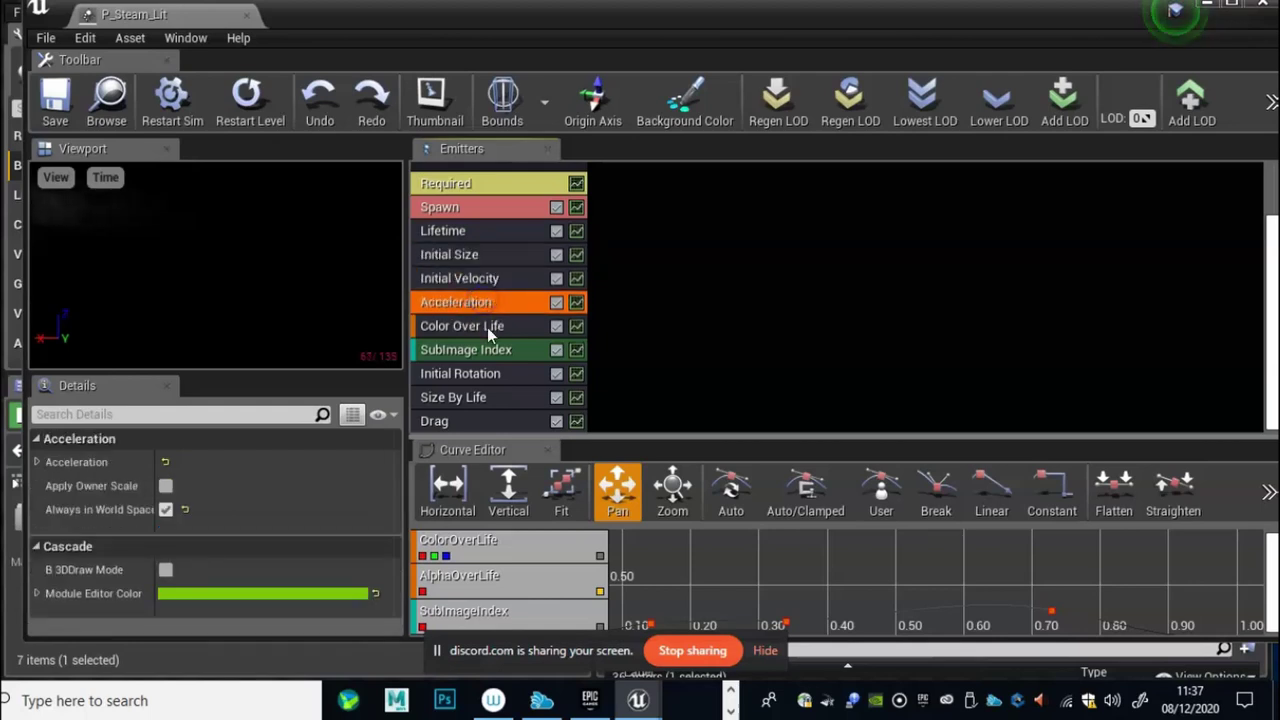
click(487, 326)
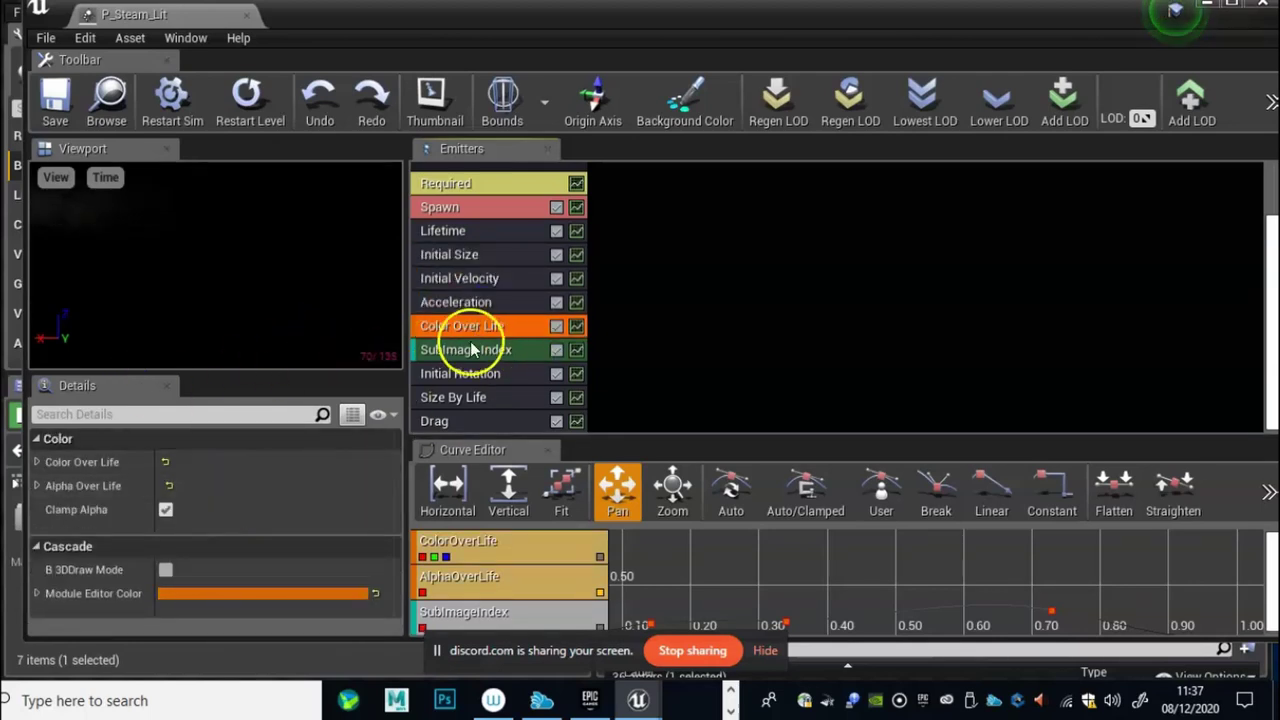
click(487, 398)
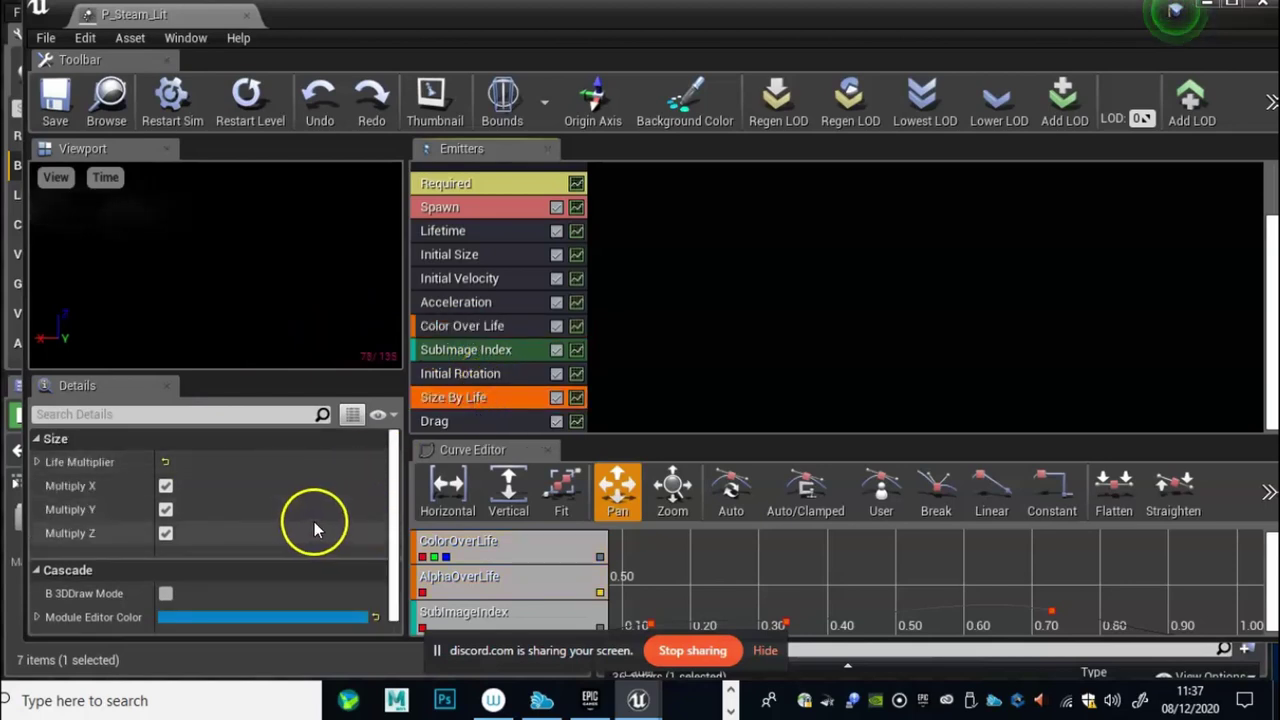
Step: Return to the Lifetime module and examine the steam's curves and its preview from closer up
click(482, 234)
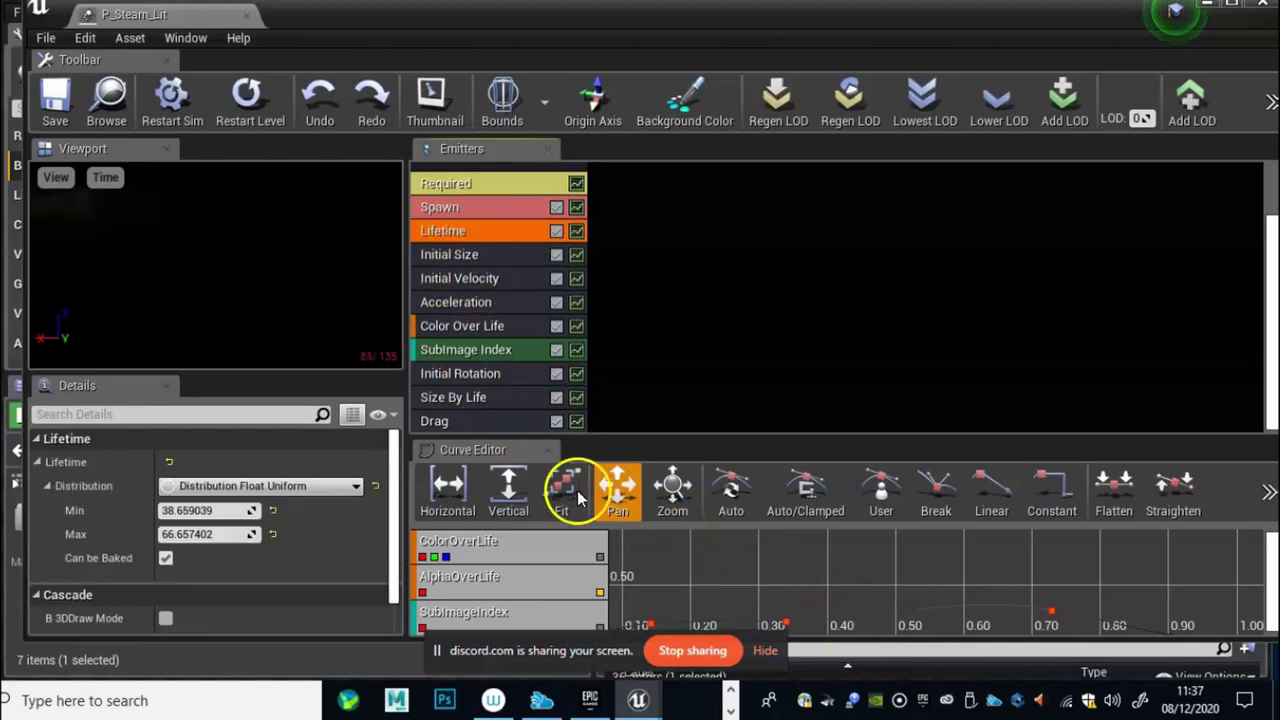
scroll(706, 589, down, 2)
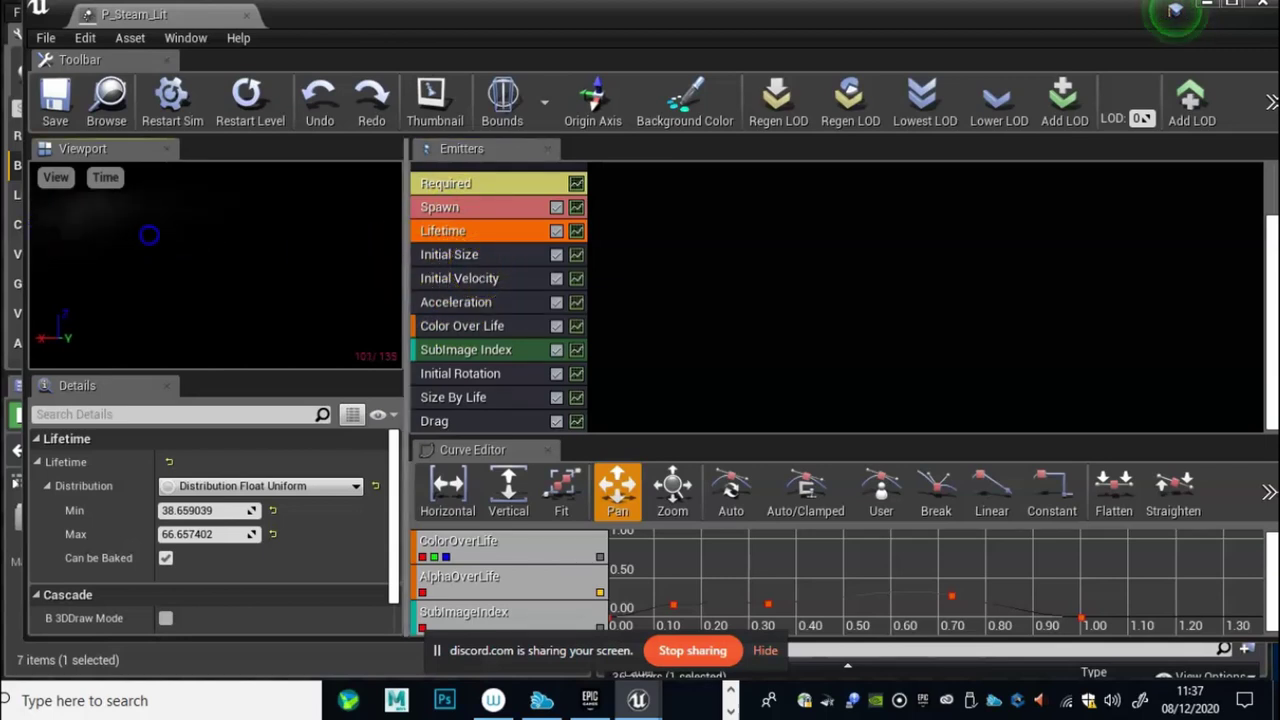
mouse_move(168, 256)
mouse_down()
mouse_move(213, 264)
mouse_move(183, 243)
mouse_move(241, 243)
mouse_move(175, 257)
mouse_up()
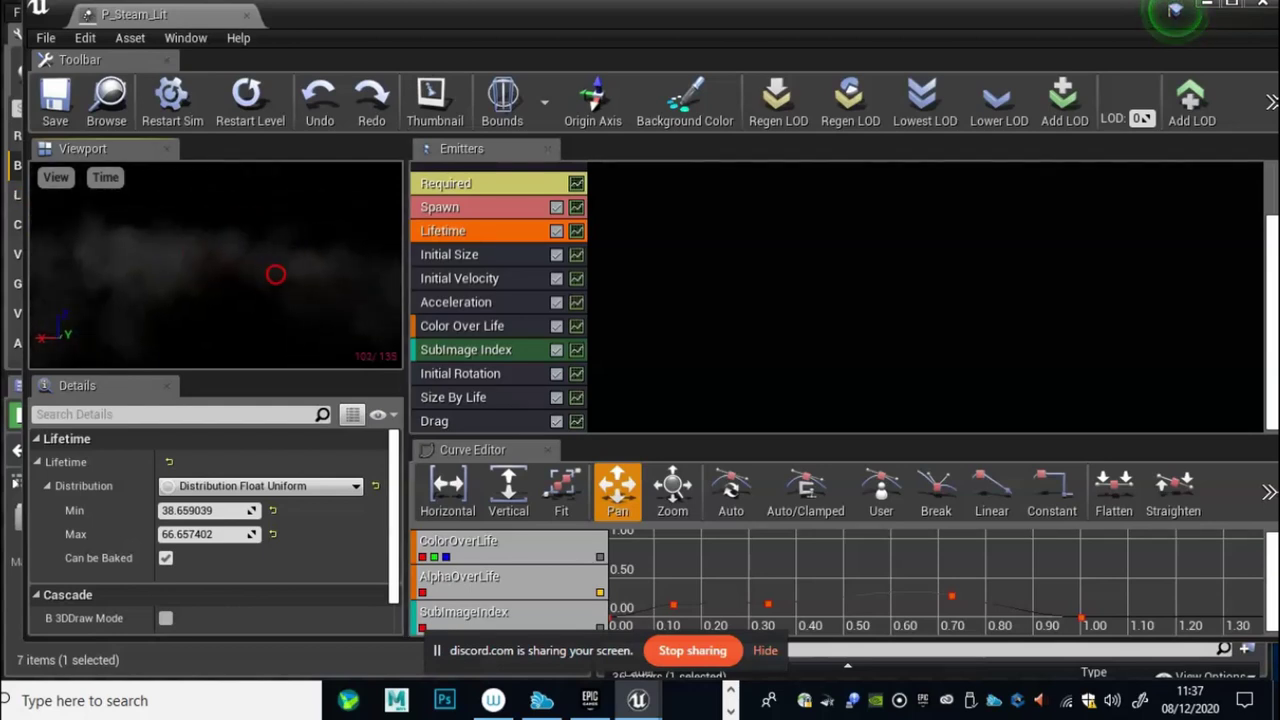
drag(276, 274, 380, 292)
drag(270, 235, 287, 263)
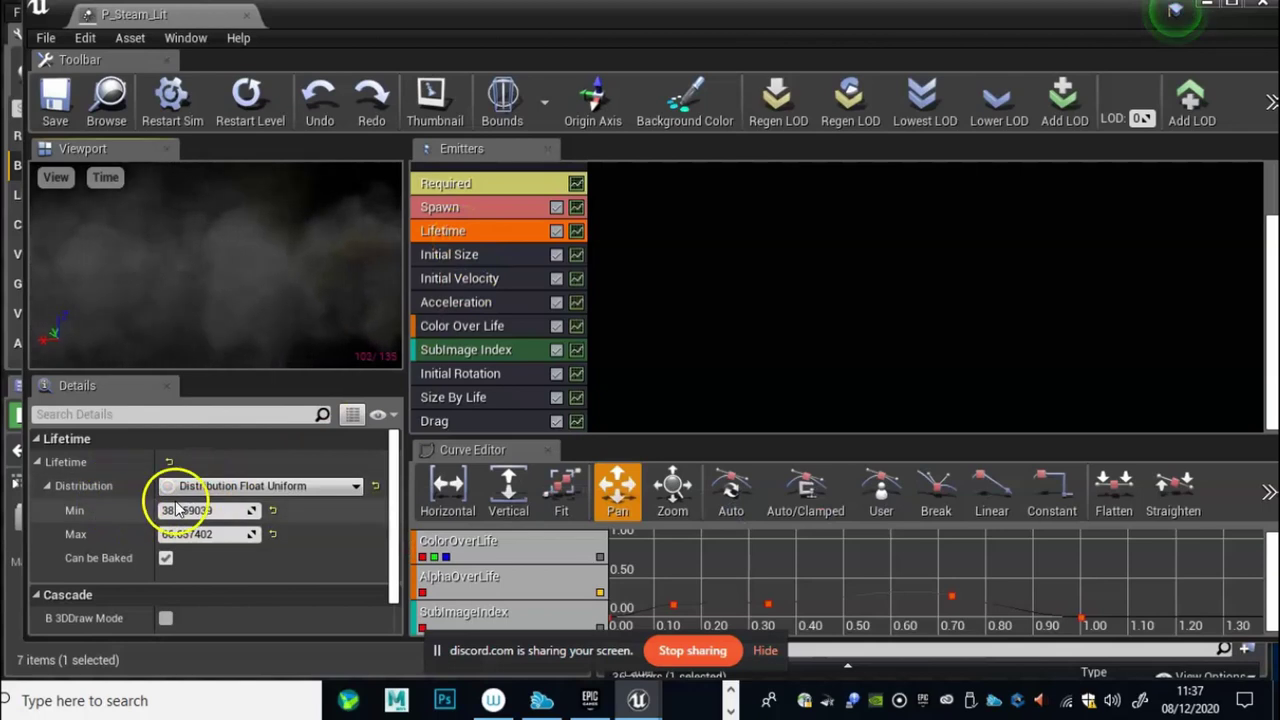
scroll(190, 540, down, 1)
scroll(190, 542, up, 1)
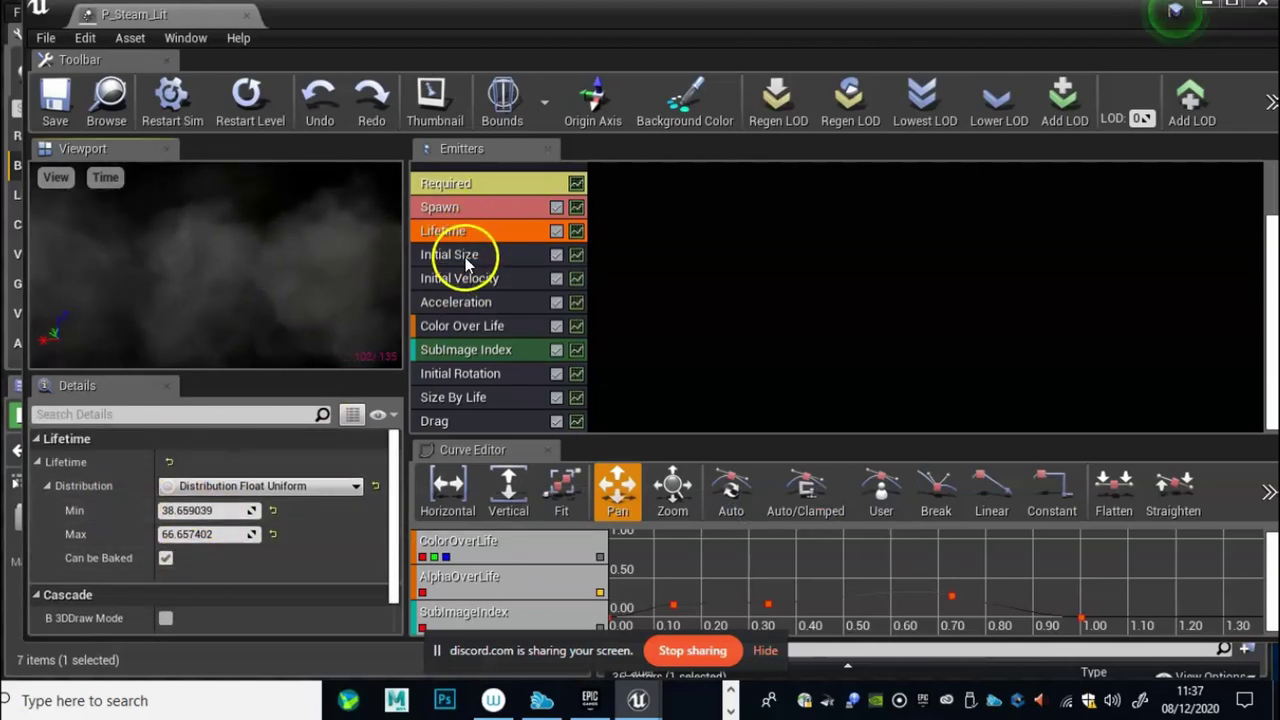
Step: Review the steam emitter's Initial Velocity, Color Over Life, Initial Rotation, Size By Life and Drag modules, ending on Lifetime
click(468, 254)
click(481, 280)
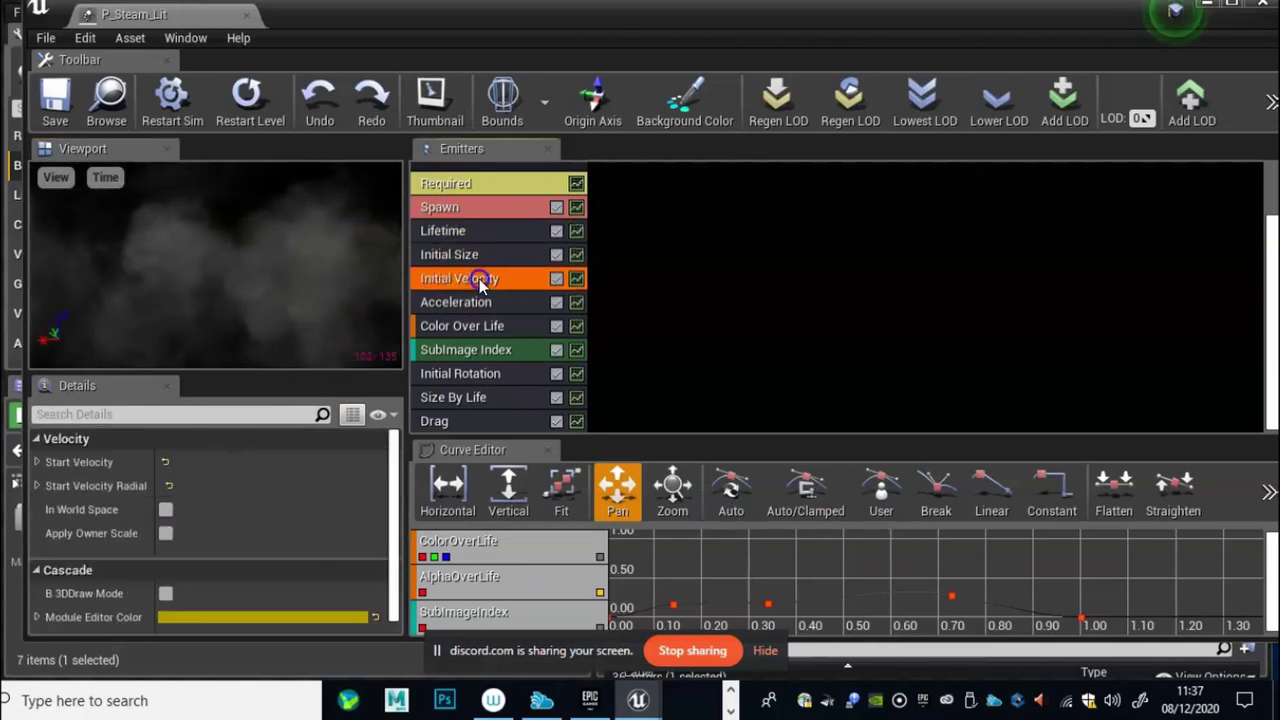
click(478, 327)
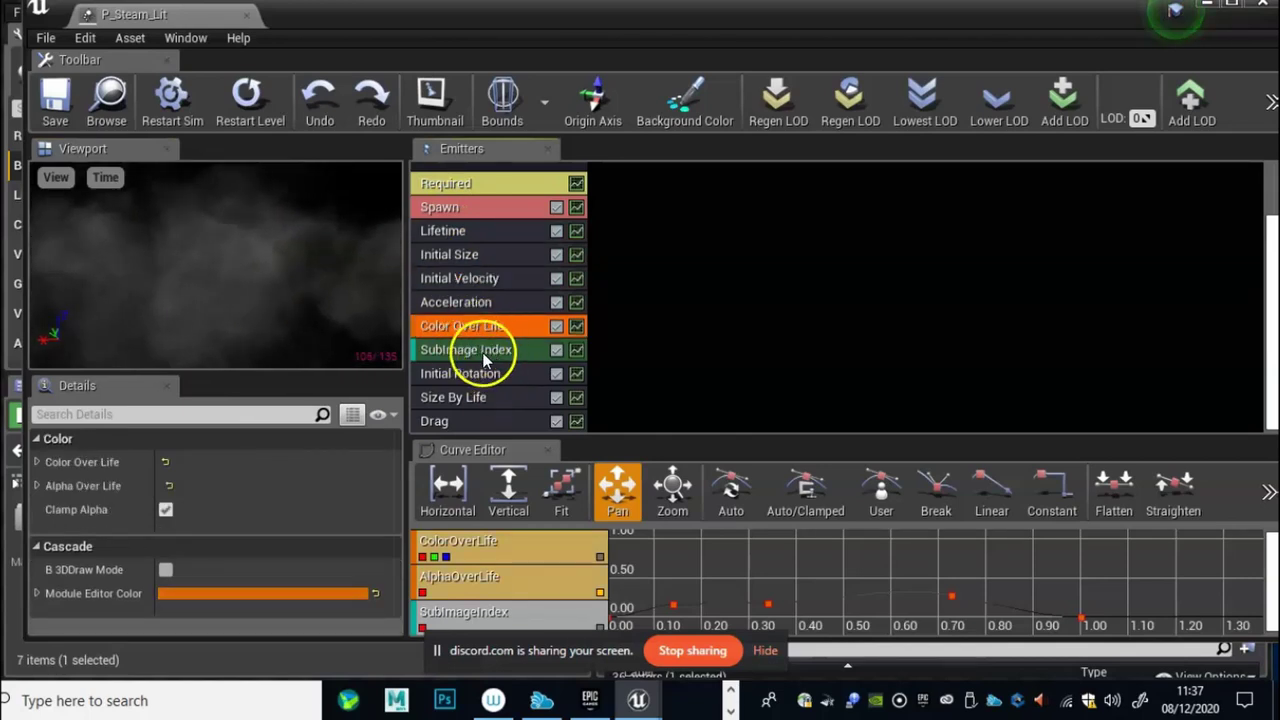
click(485, 375)
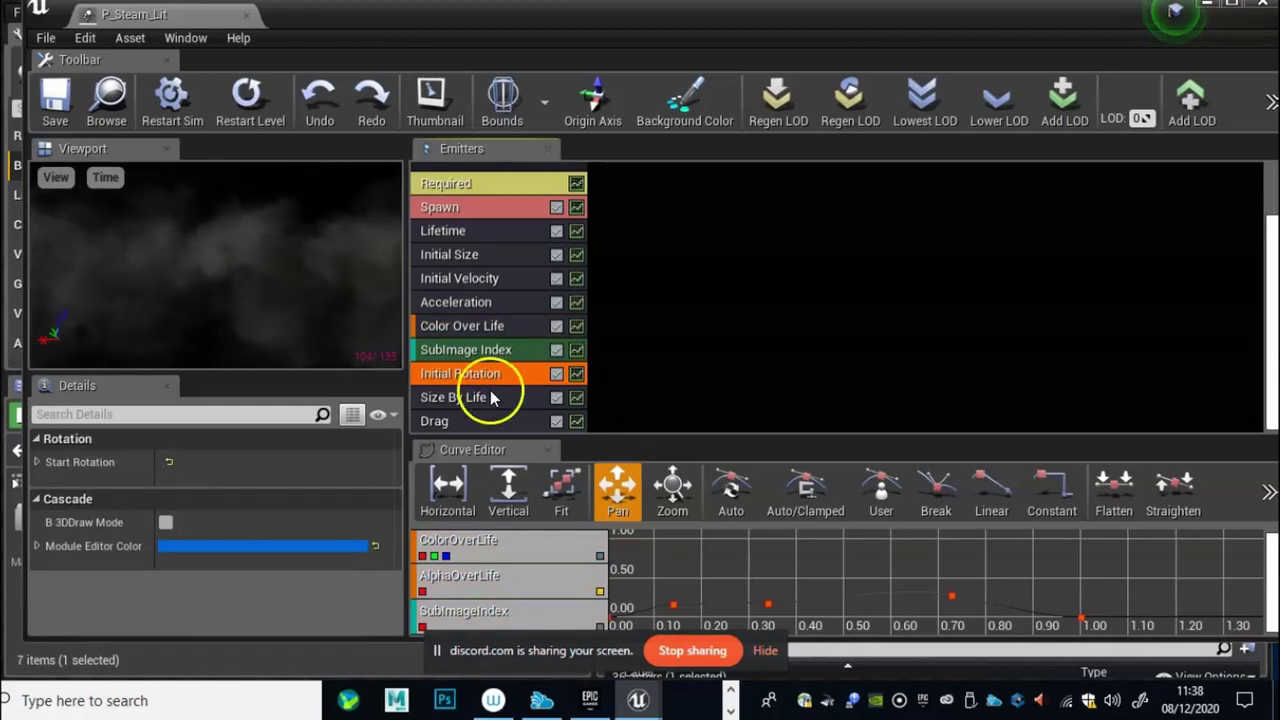
click(487, 398)
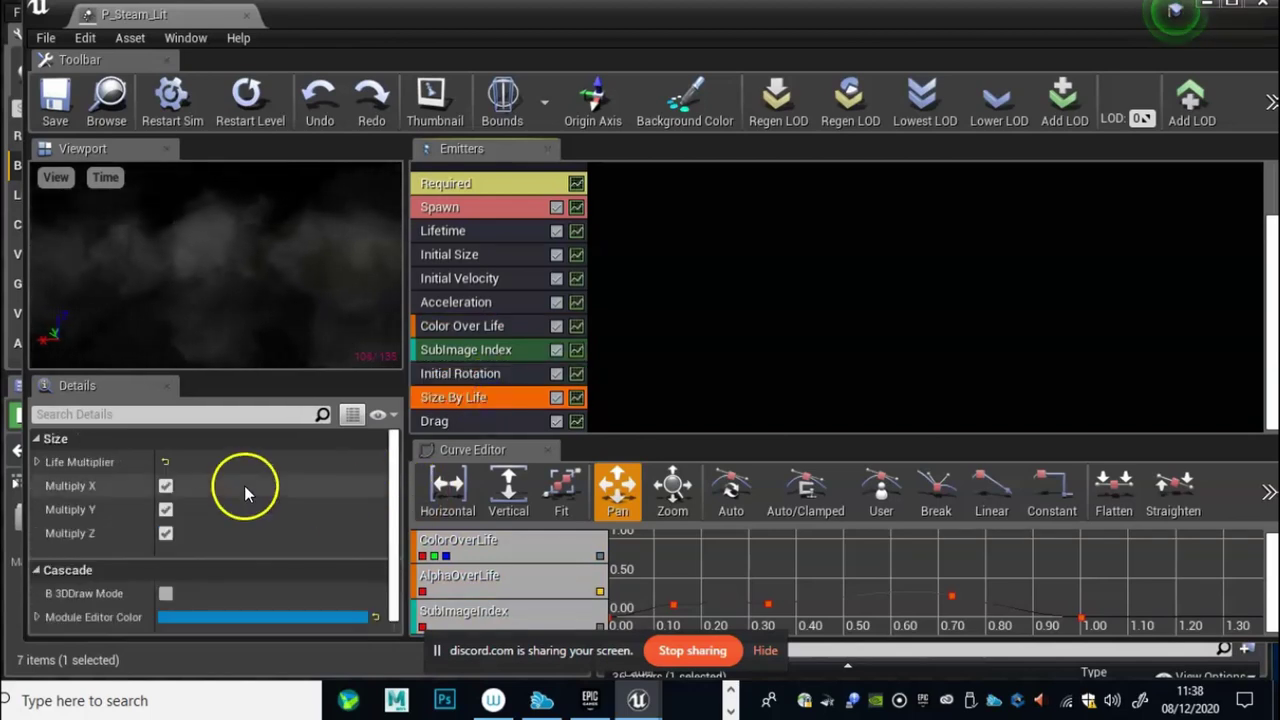
click(462, 425)
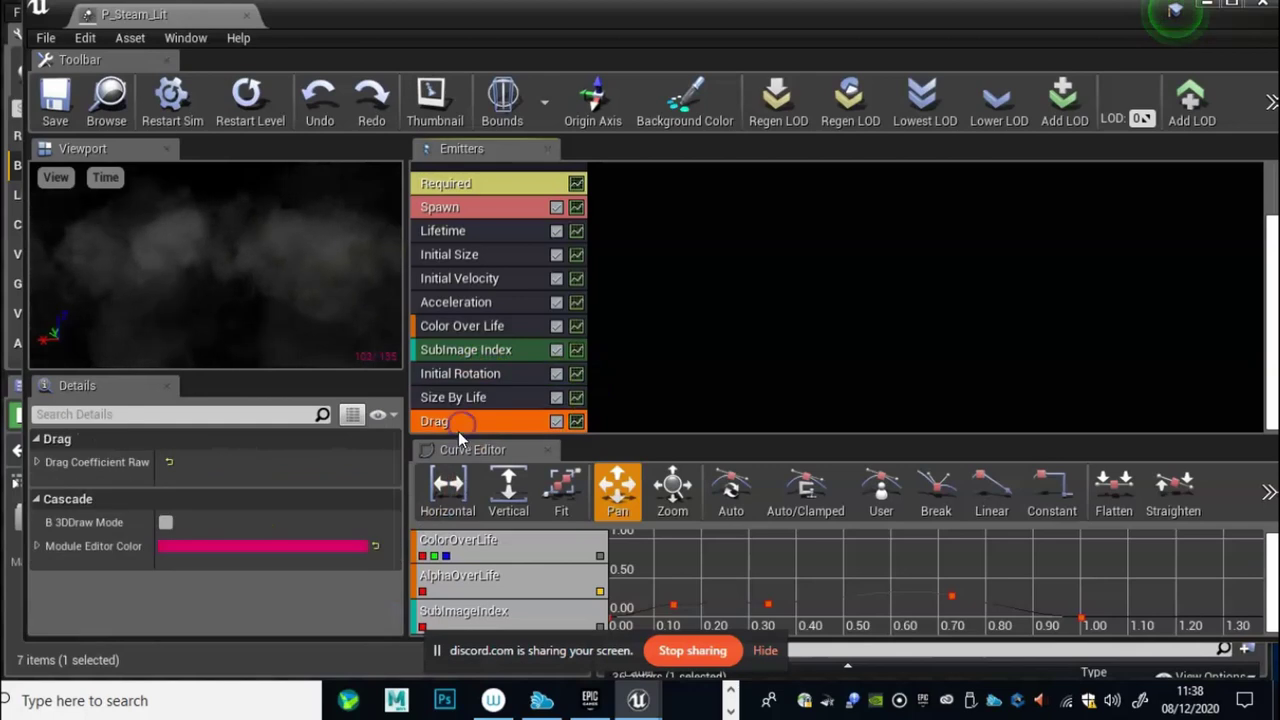
click(491, 254)
click(491, 233)
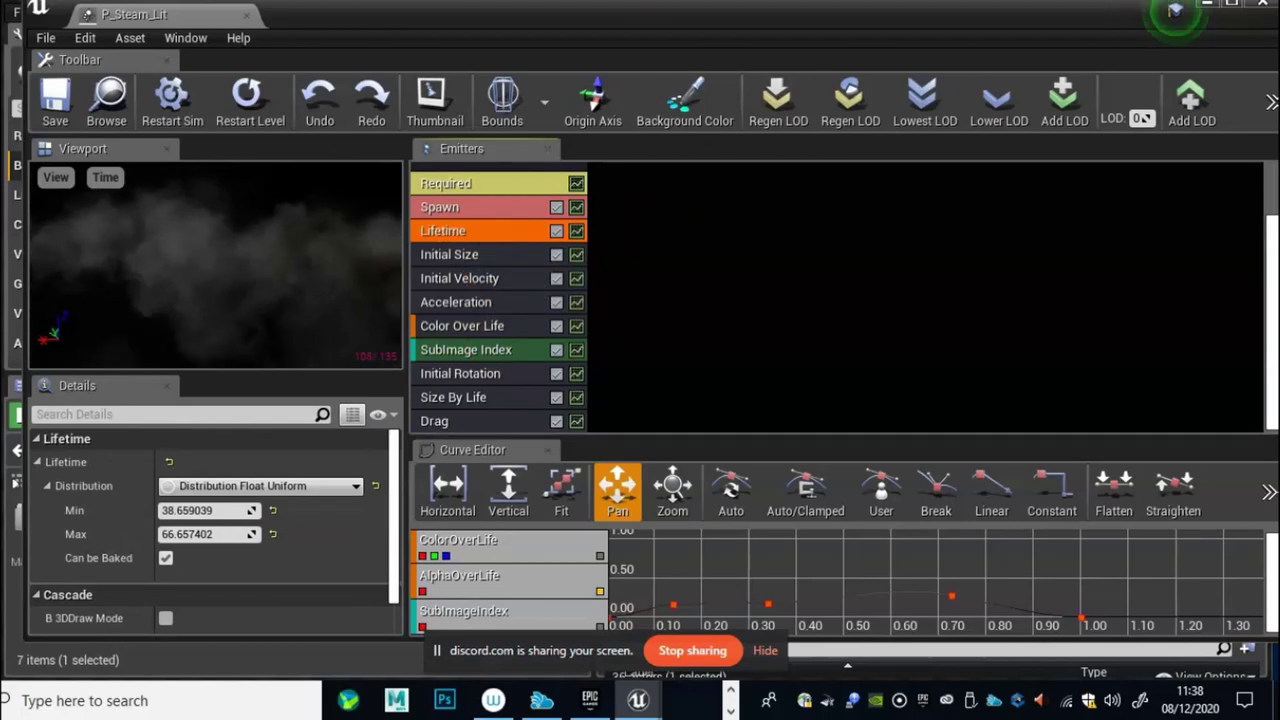
Step: Move the particle editor window out of the way and set the P_Steam_Lit actor's Seconds Before Inactive to 0.532308
drag(846, 12, 826, 605)
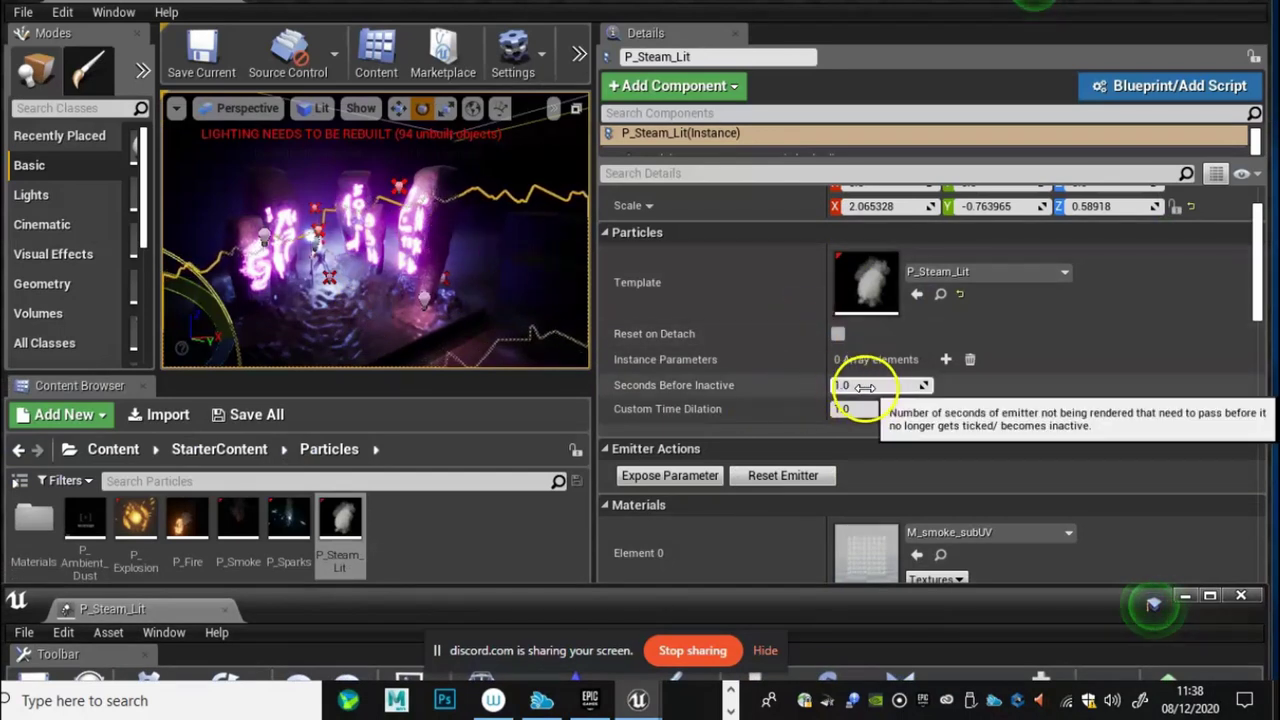
scroll(846, 368, up, 3)
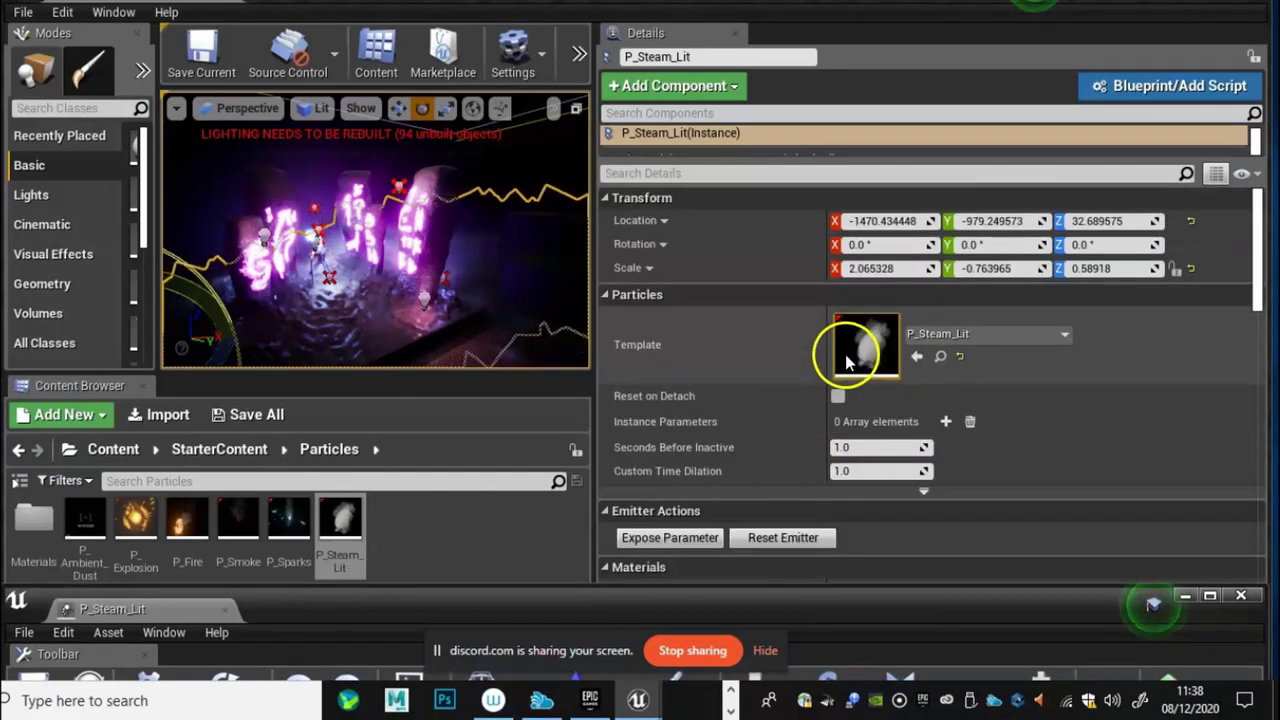
scroll(845, 350, down, 2)
drag(846, 414, 808, 410)
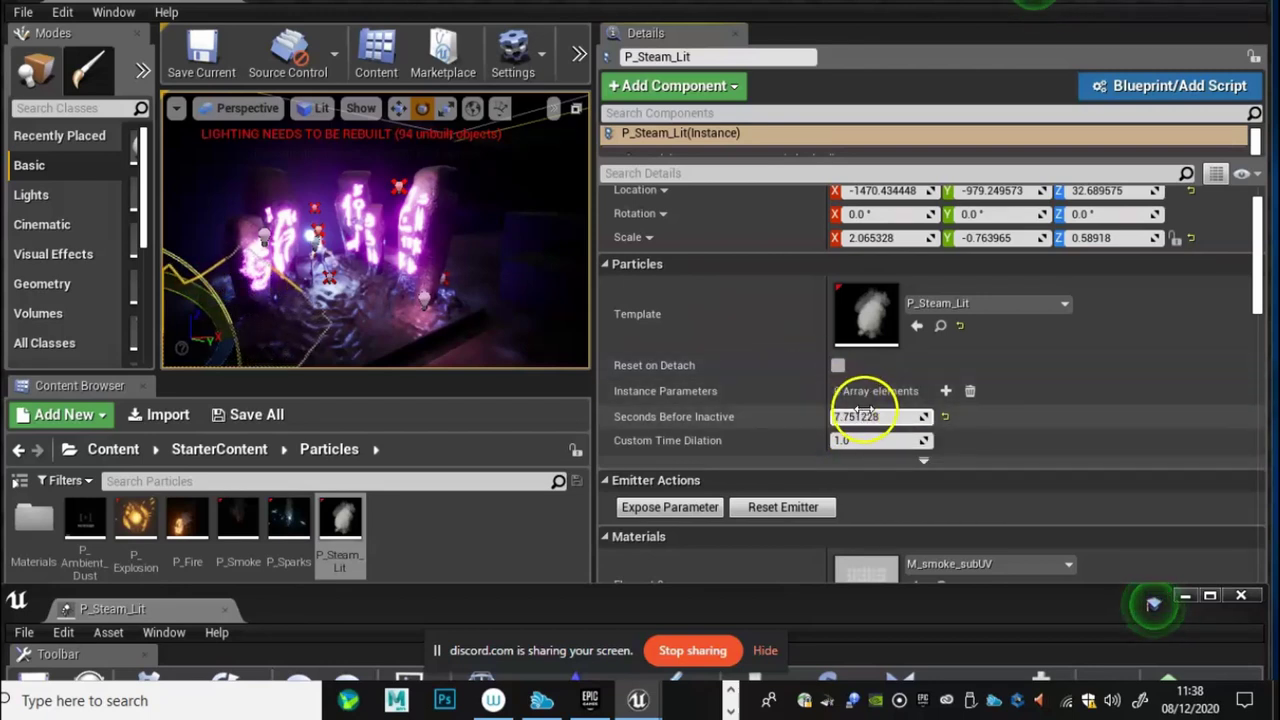
drag(860, 418, 712, 397)
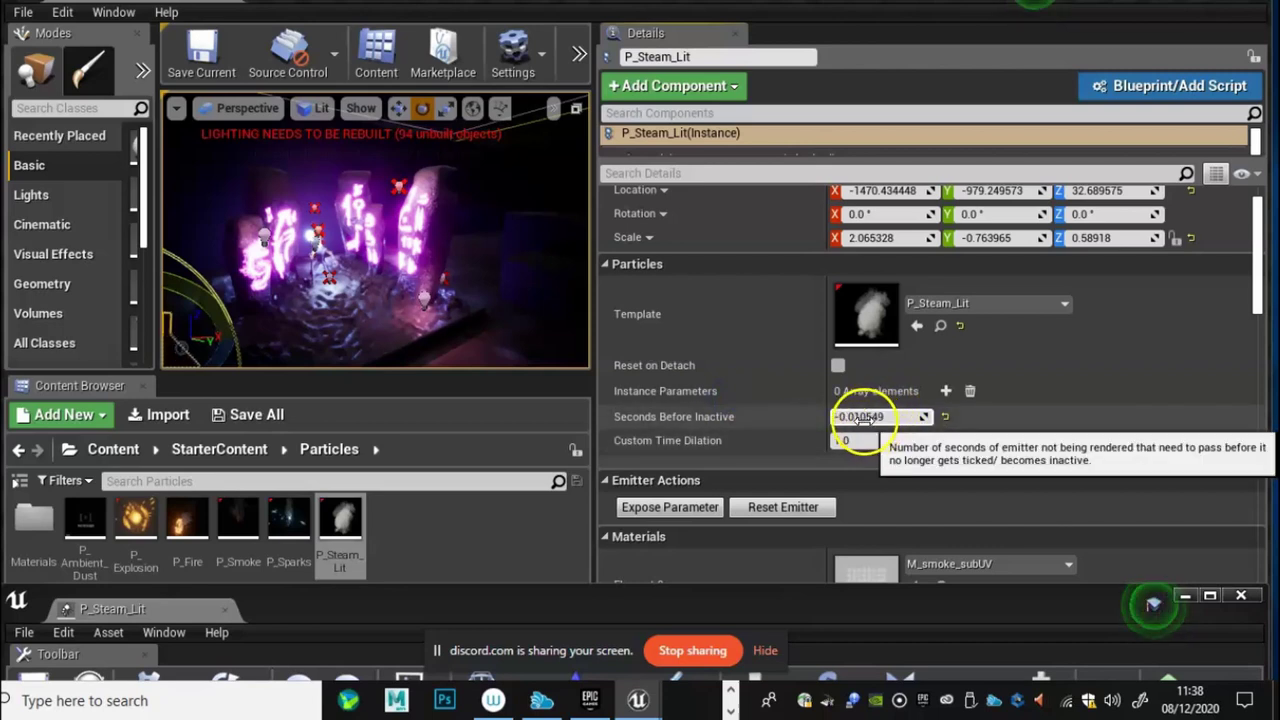
click(865, 419)
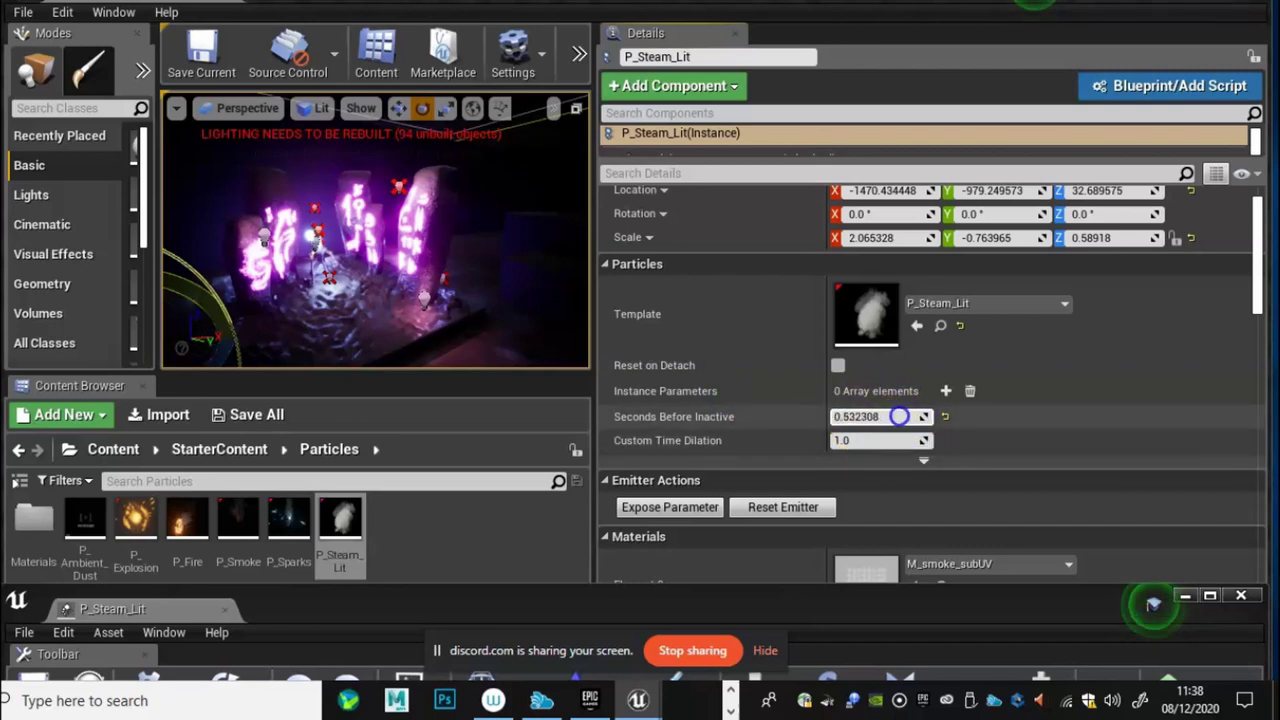
Step: Examine the P_Steam_Lit actor's remaining properties, from Materials, Attachment, Lighting and Rendering to Activation, Replication and Actor
scroll(812, 423, down, 3)
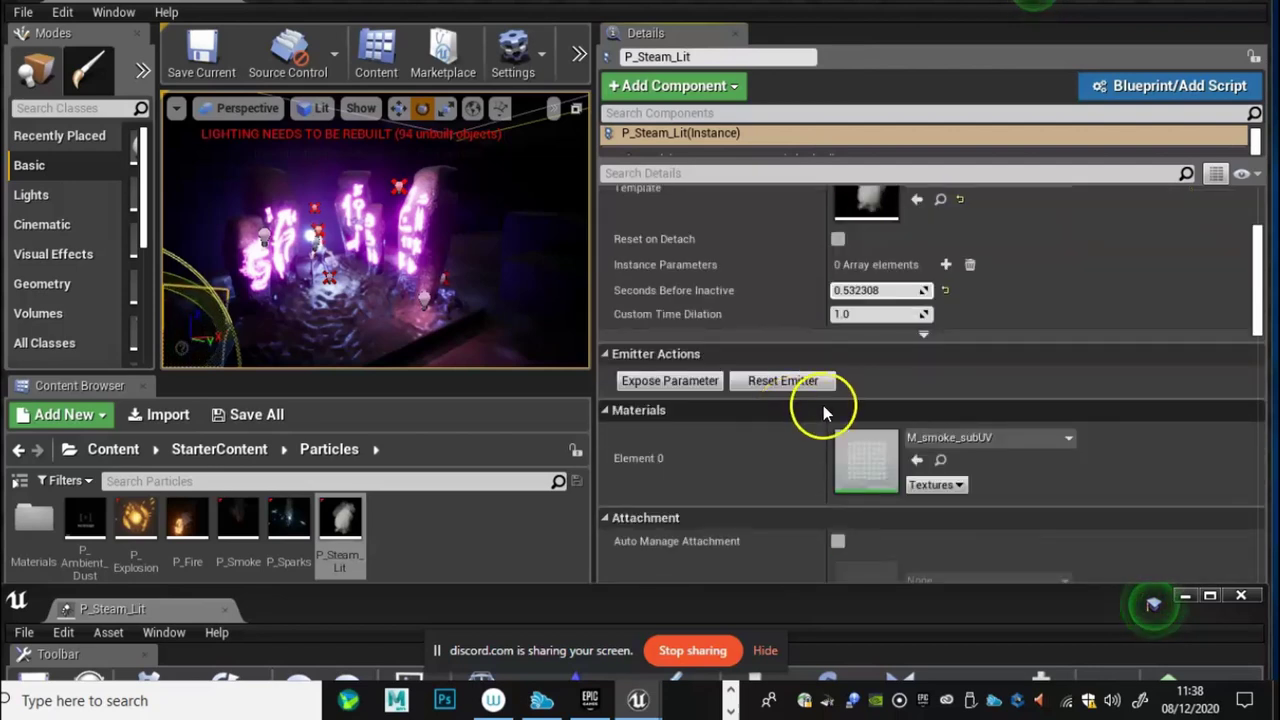
scroll(850, 410, down, 2)
scroll(865, 426, down, 2)
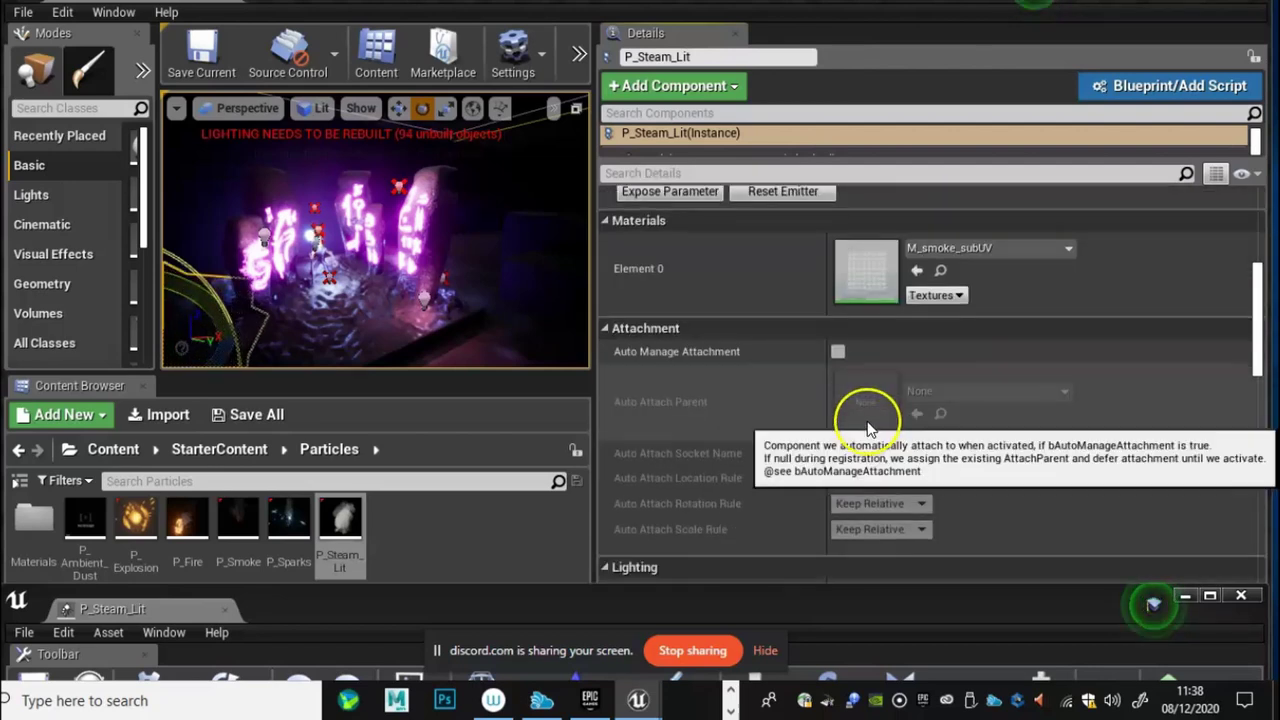
scroll(867, 427, down, 3)
scroll(867, 427, up, 1)
scroll(867, 427, down, 1)
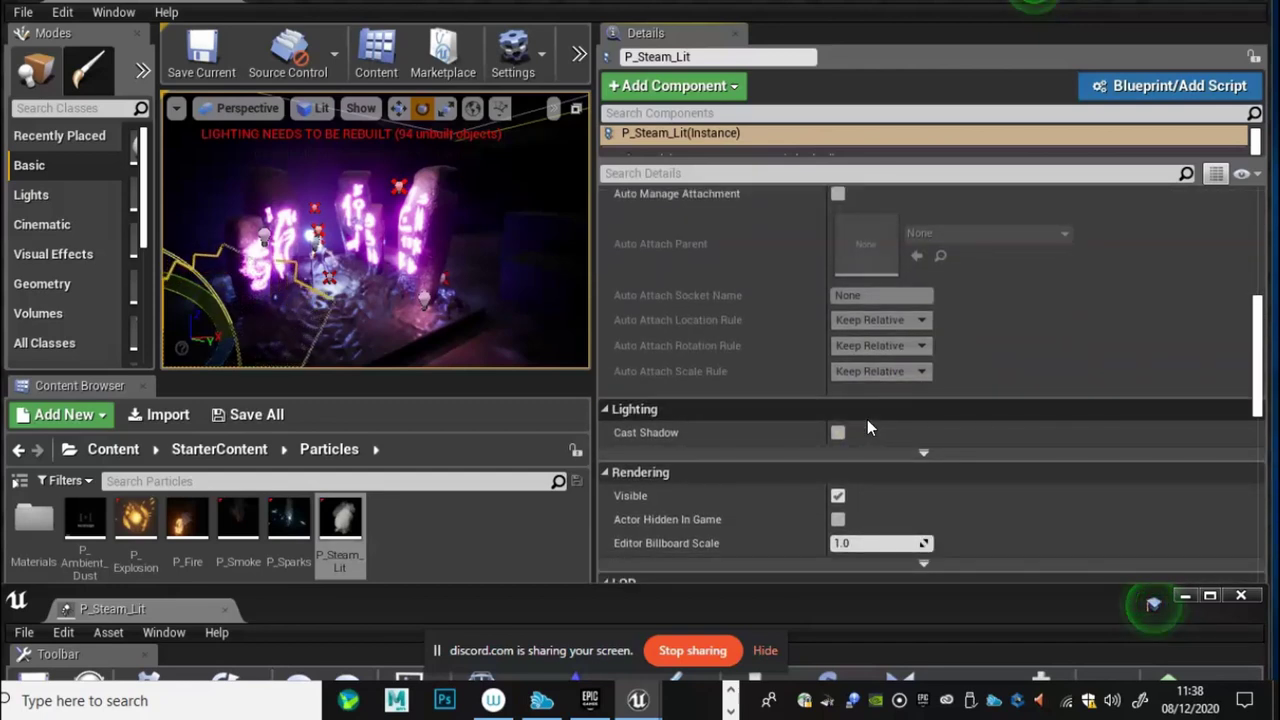
scroll(870, 396, down, 1)
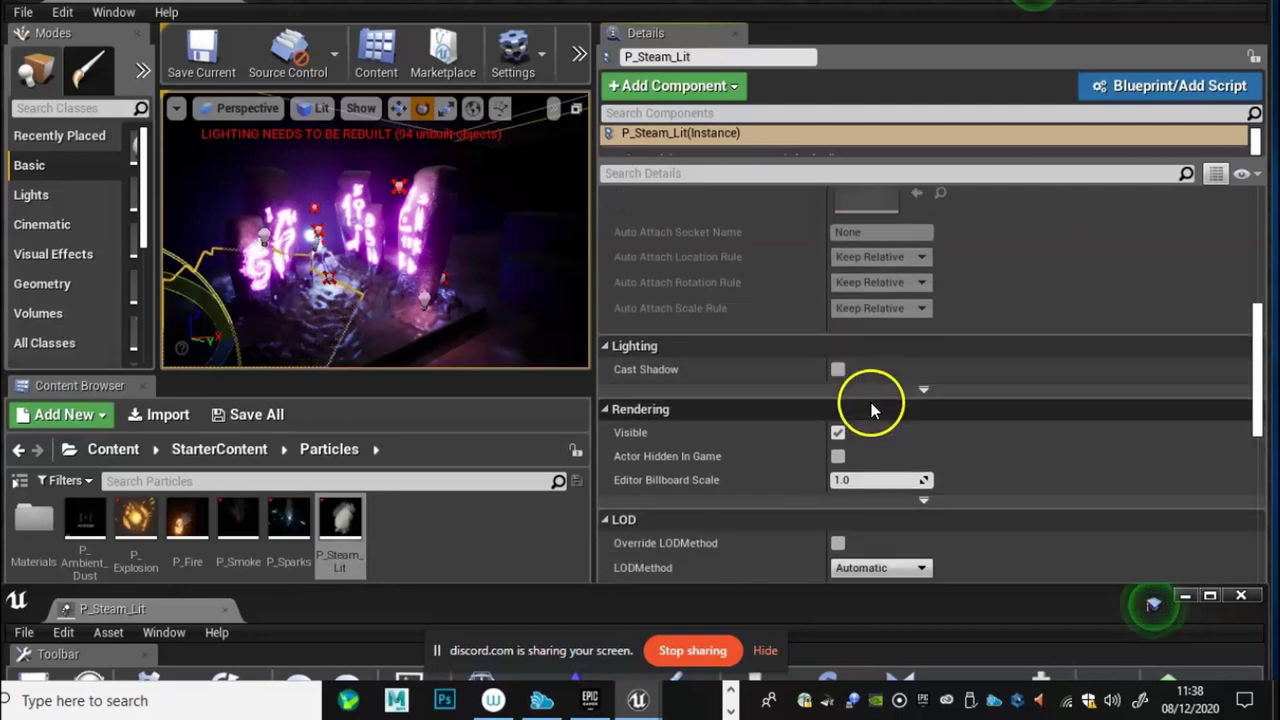
scroll(868, 395, down, 1)
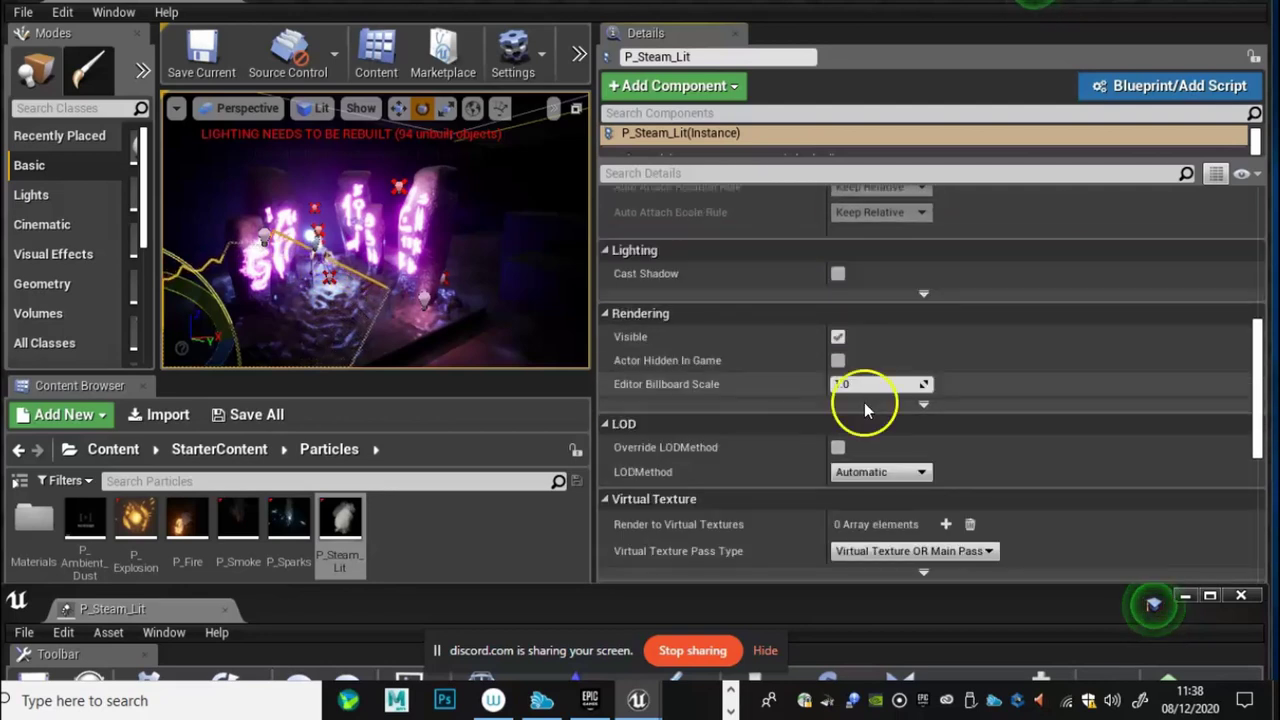
scroll(864, 405, down, 2)
scroll(865, 415, down, 5)
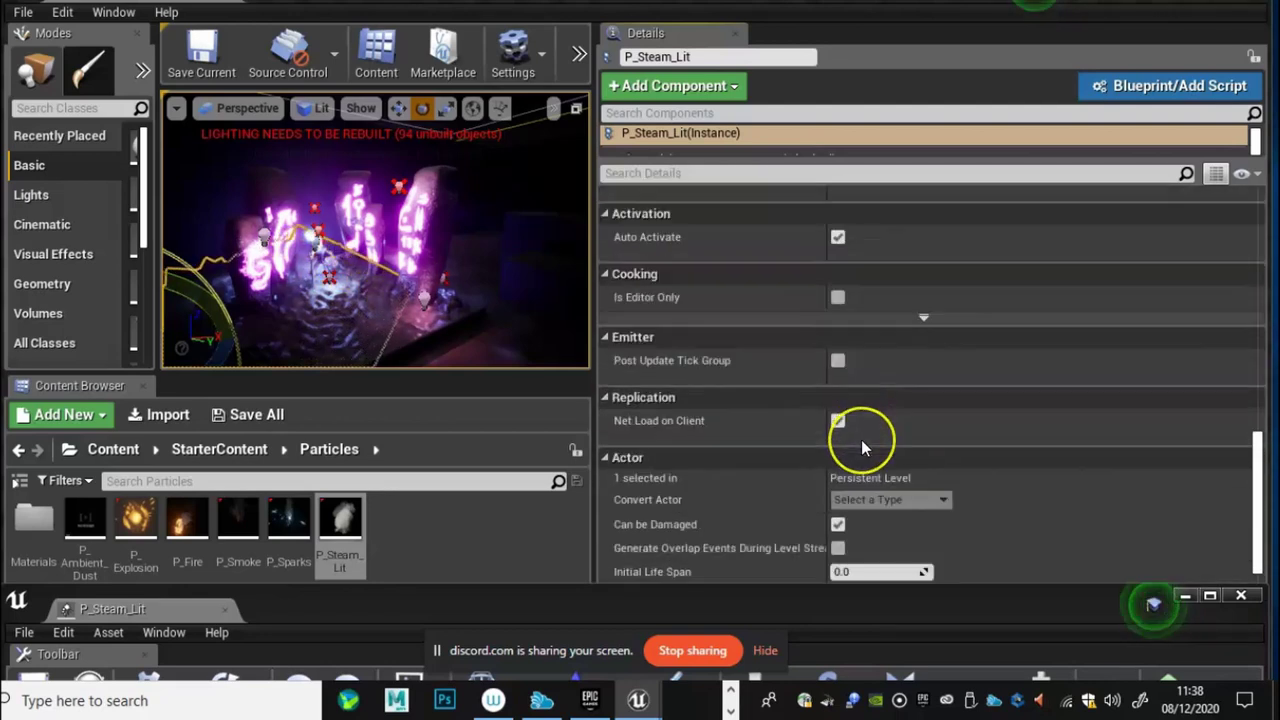
scroll(861, 439, down, 1)
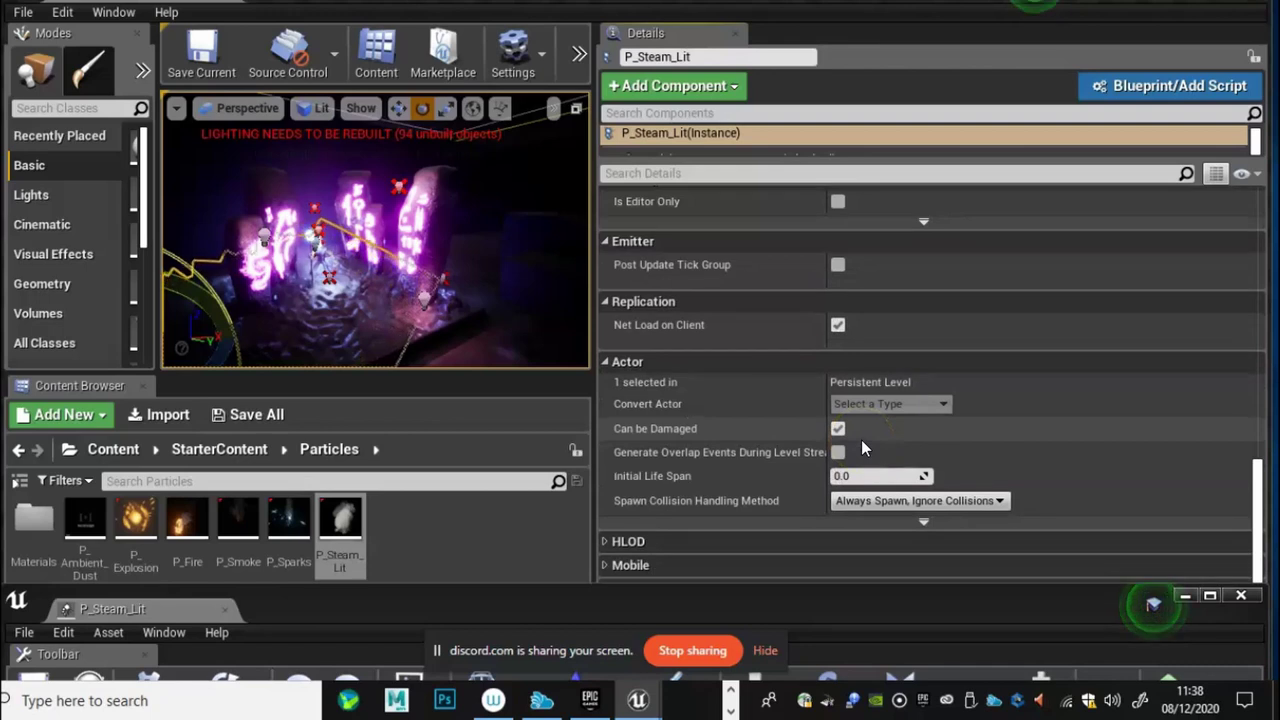
scroll(852, 409, up, 3)
scroll(852, 409, up, 2)
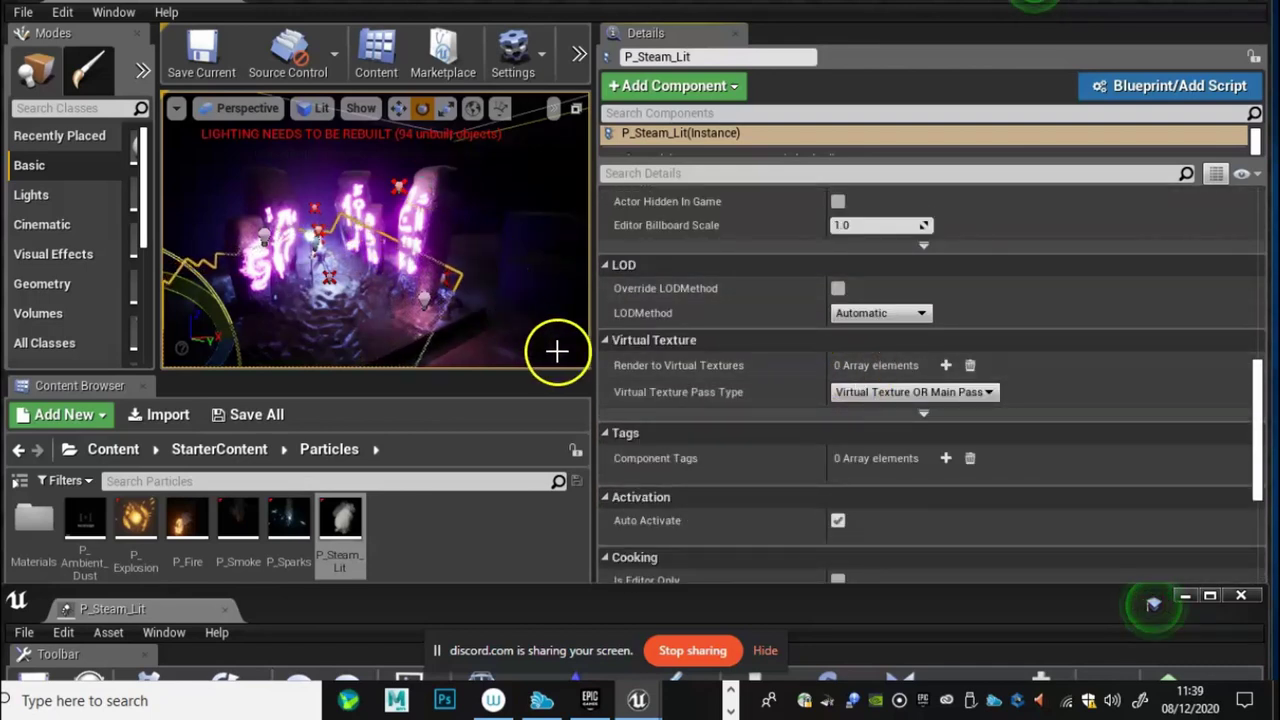
Step: Widen the level viewport to show more of the wizard and rune stone scene
drag(596, 364, 1079, 451)
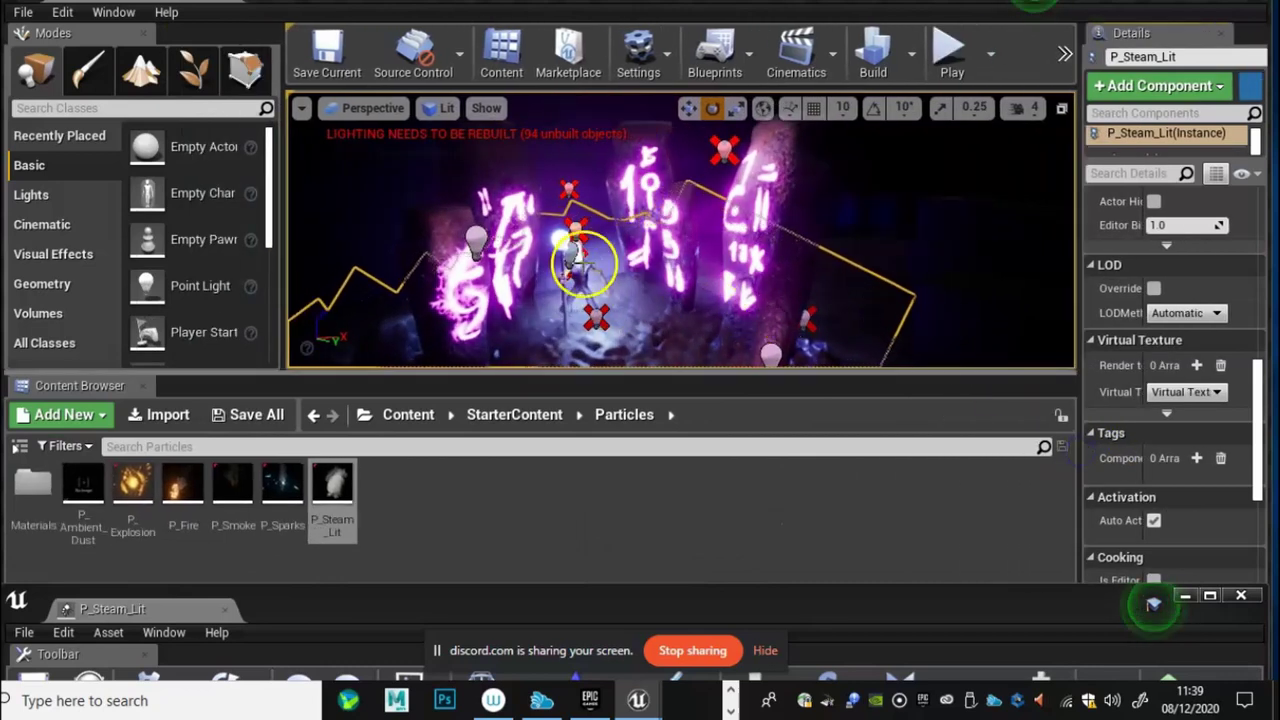
scroll(603, 275, down, 2)
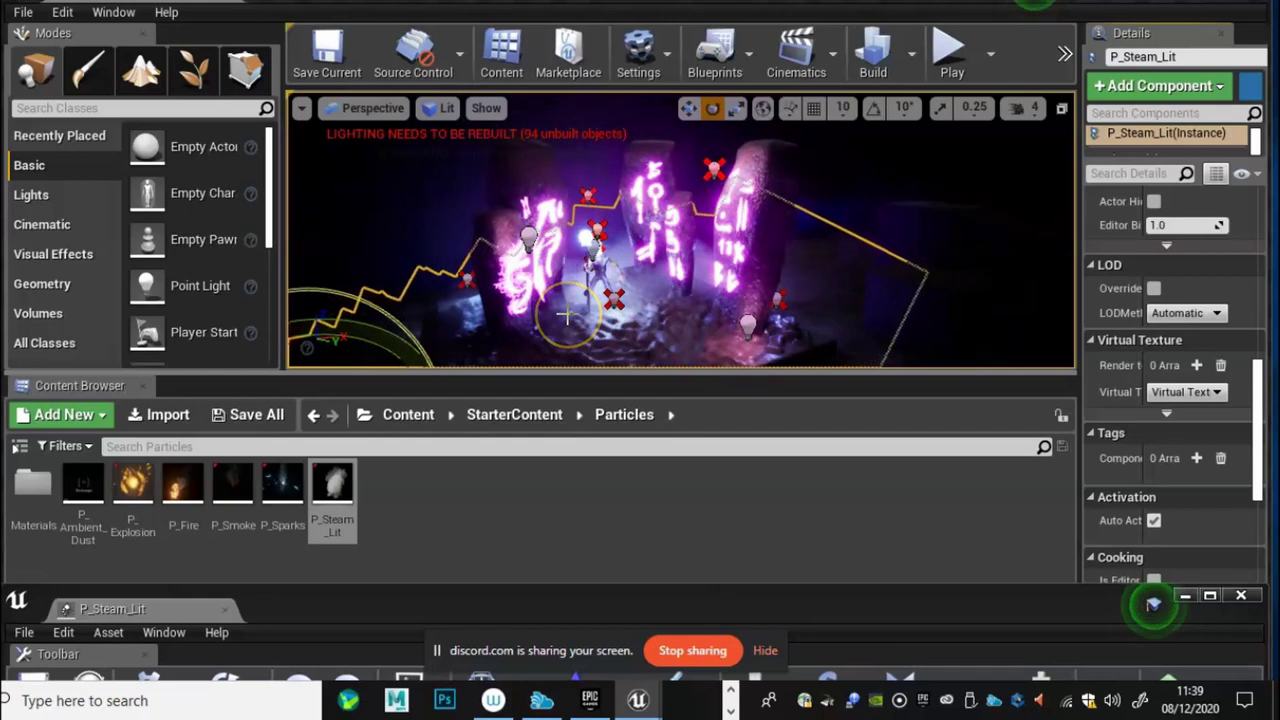
Step: Stretch the P_Steam_Lit actor vertically with the Scale tool so its steam spreads around the rune stones
drag(457, 300, 458, 225)
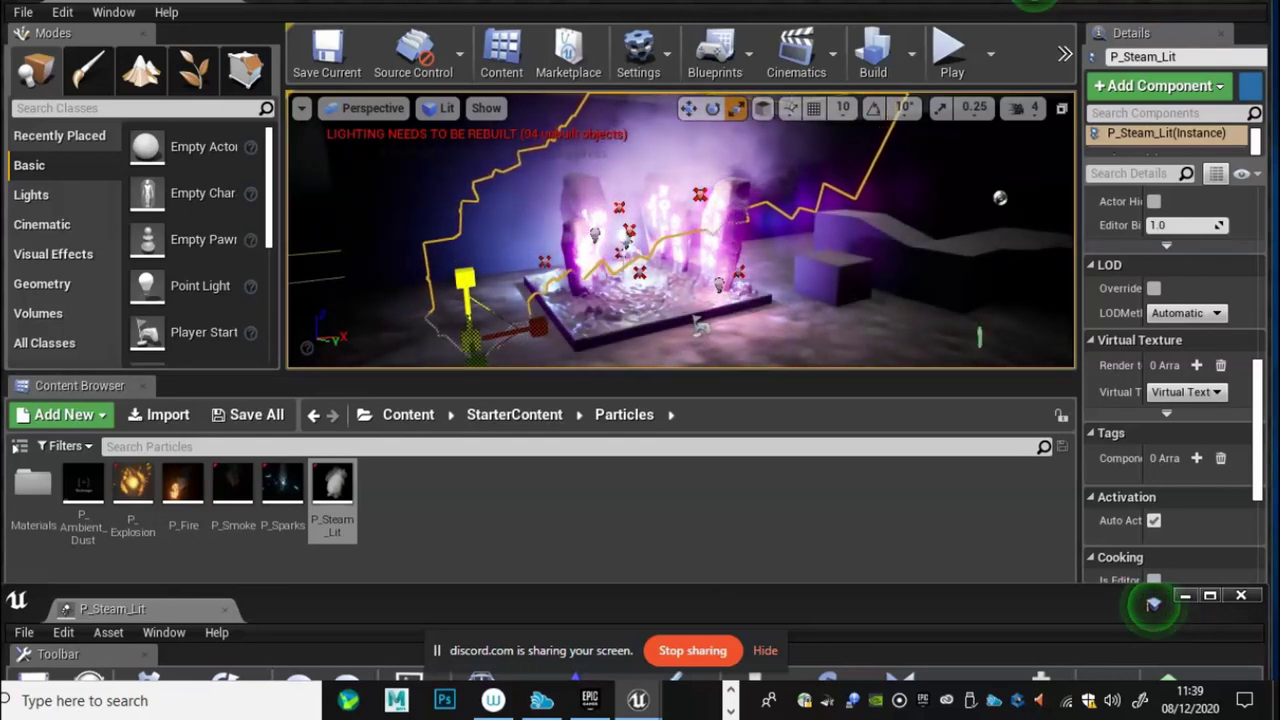
drag(463, 285, 438, 150)
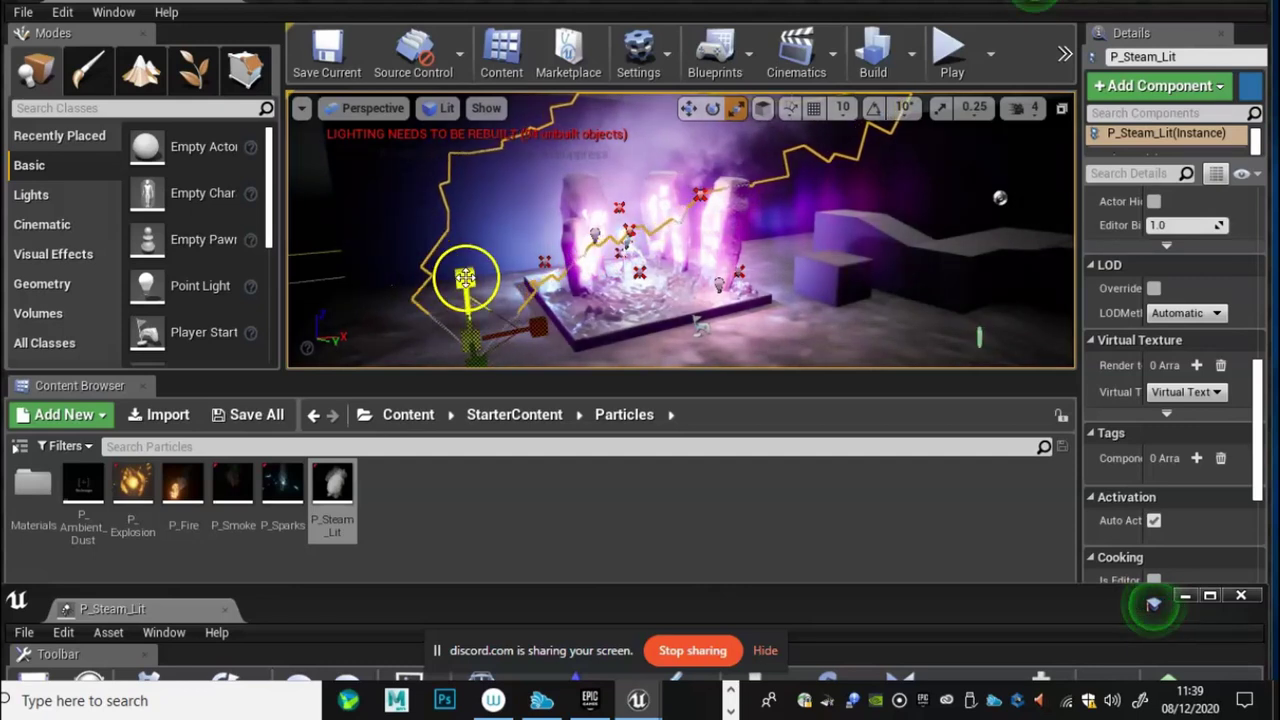
drag(465, 278, 449, 205)
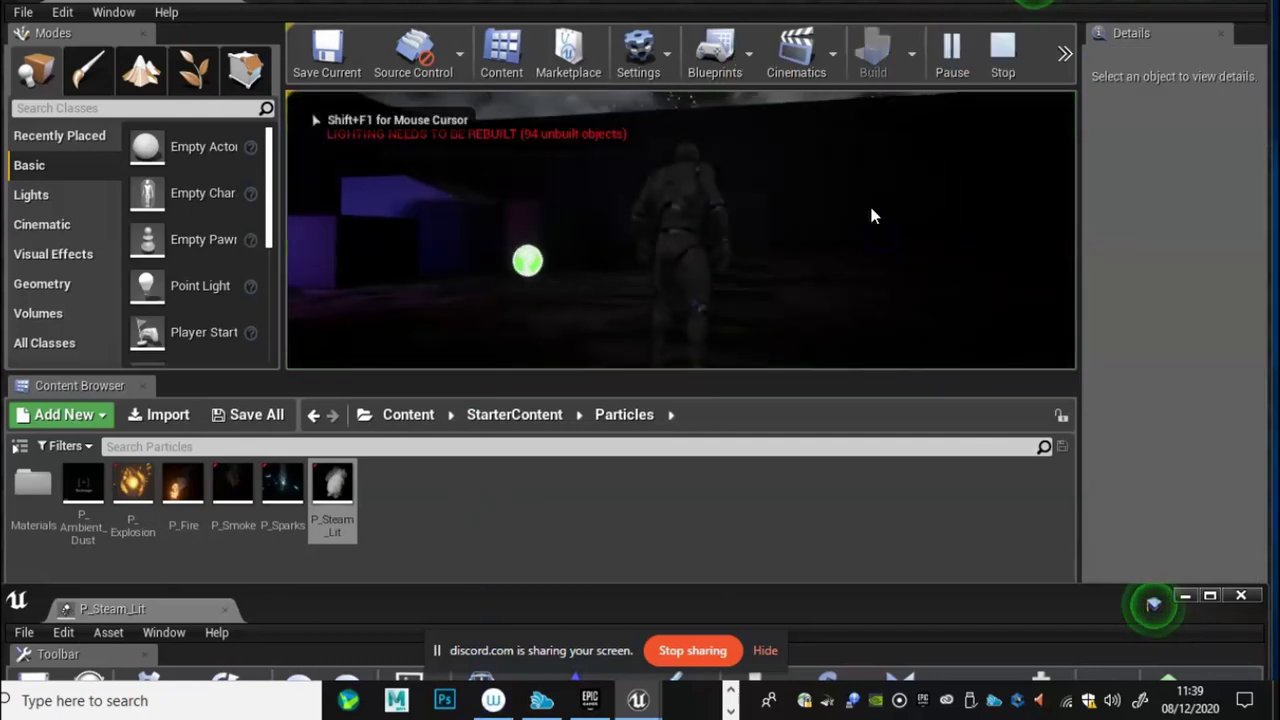
Step: Play-test the level full screen, running the character around the rune stones and wizard to inspect the lighting, and return to the editor
key(F11)
key(w)
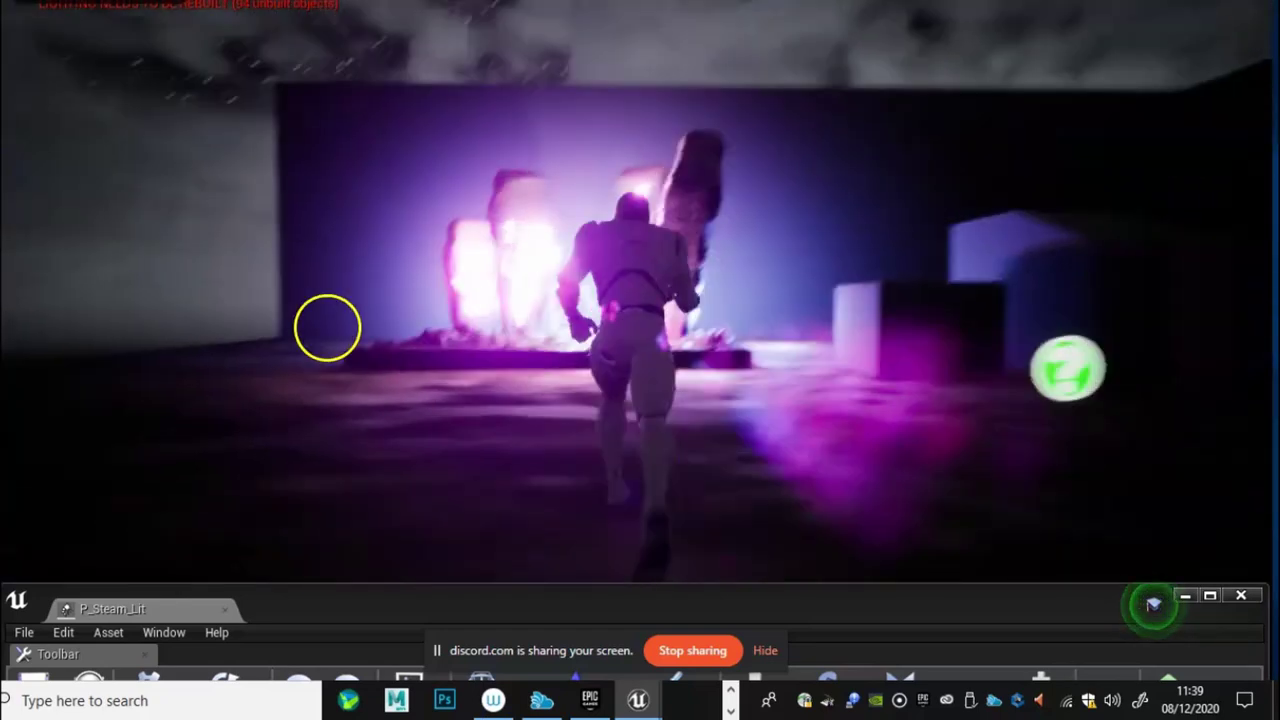
key(w)
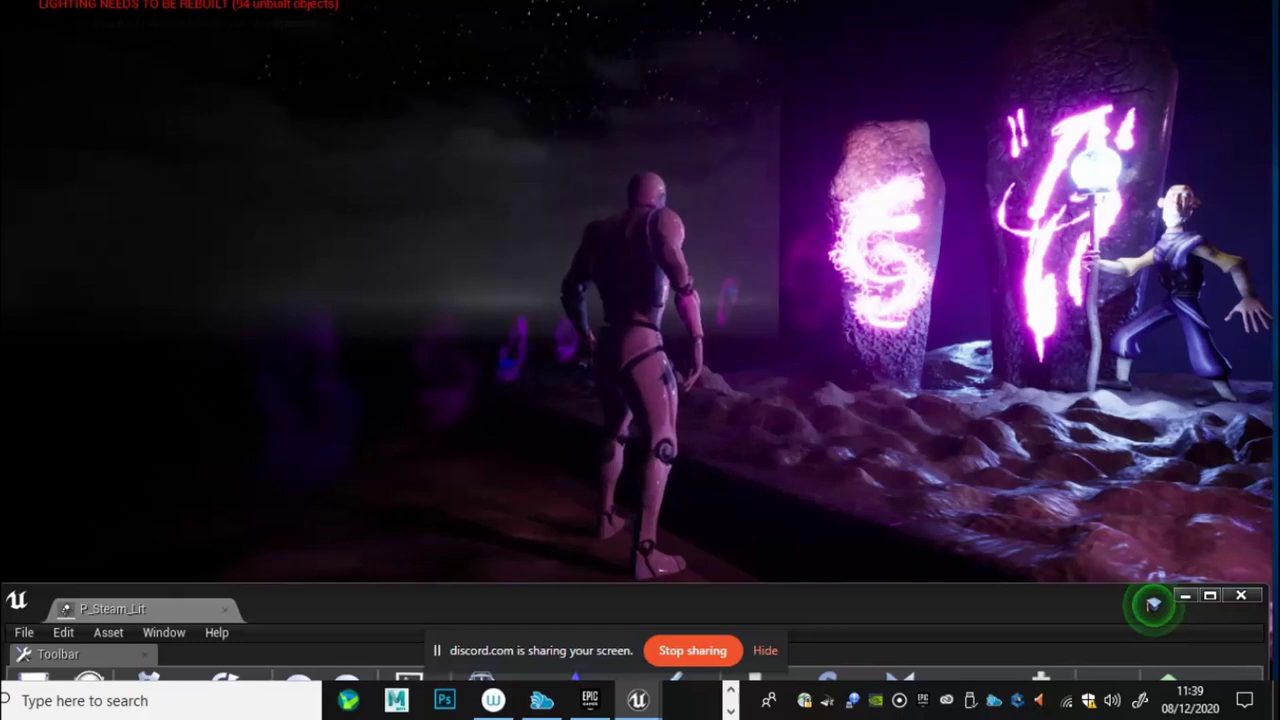
key(w)
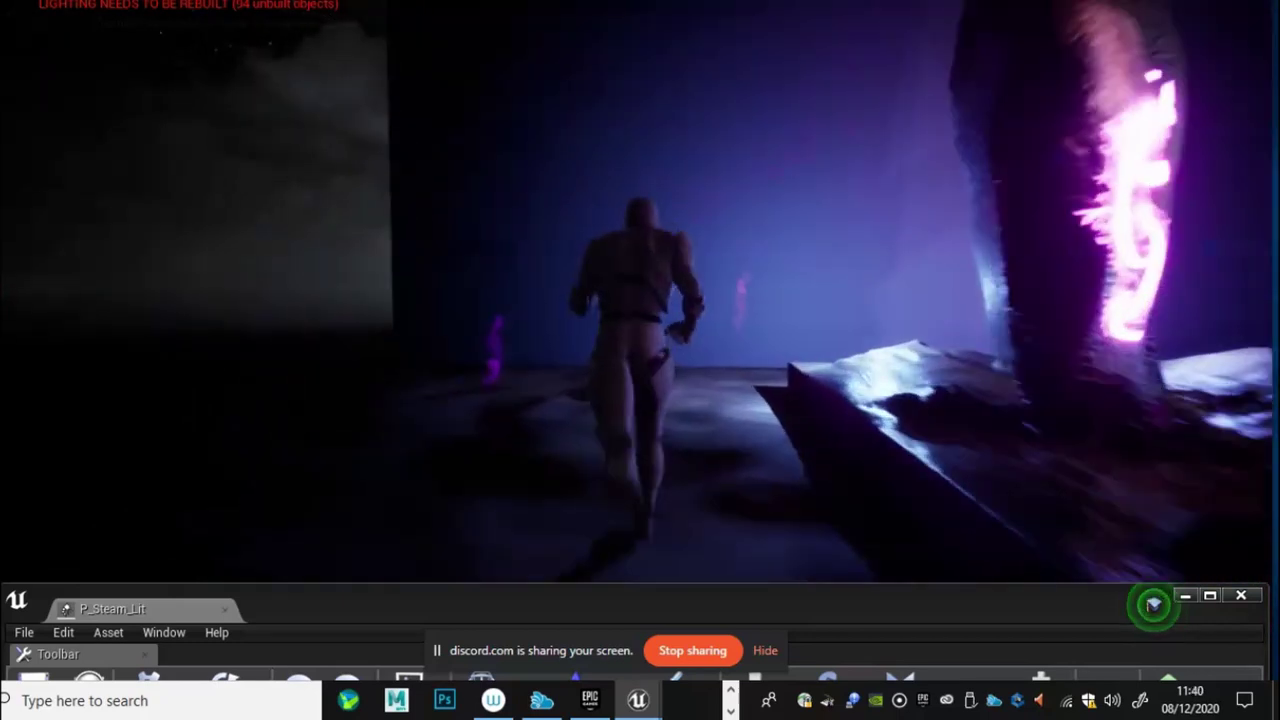
click(526, 314)
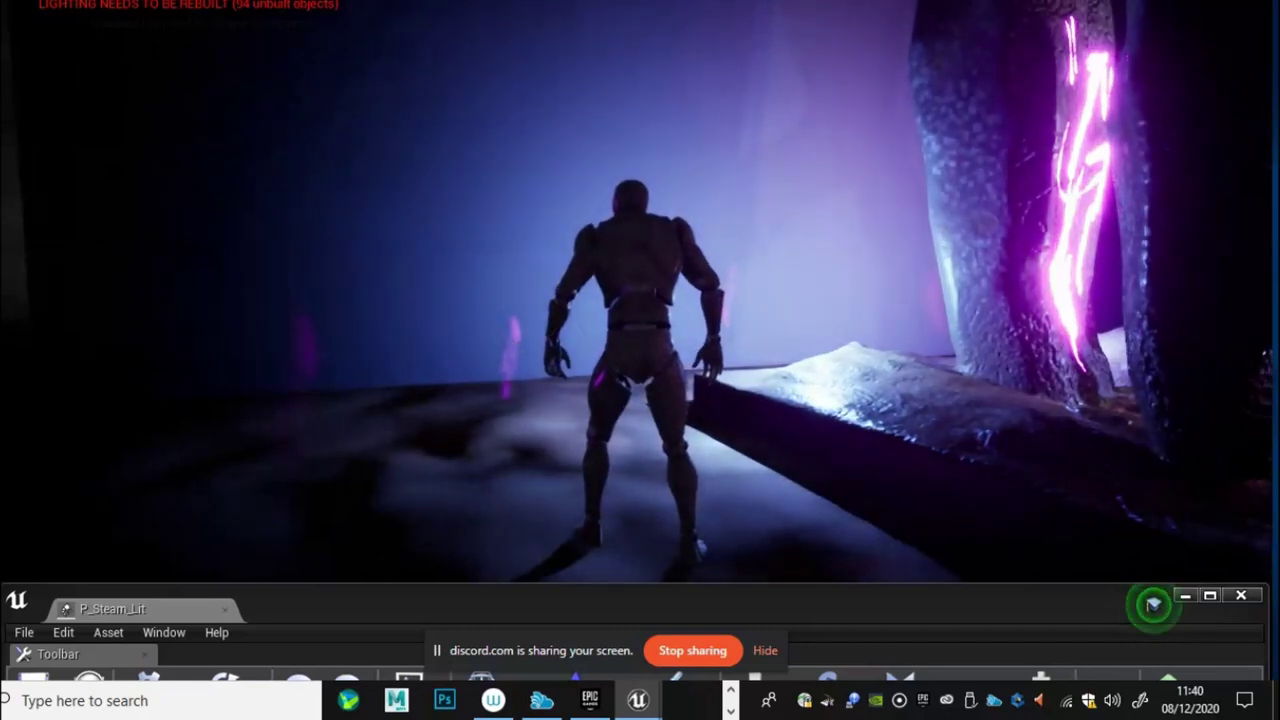
key(w)
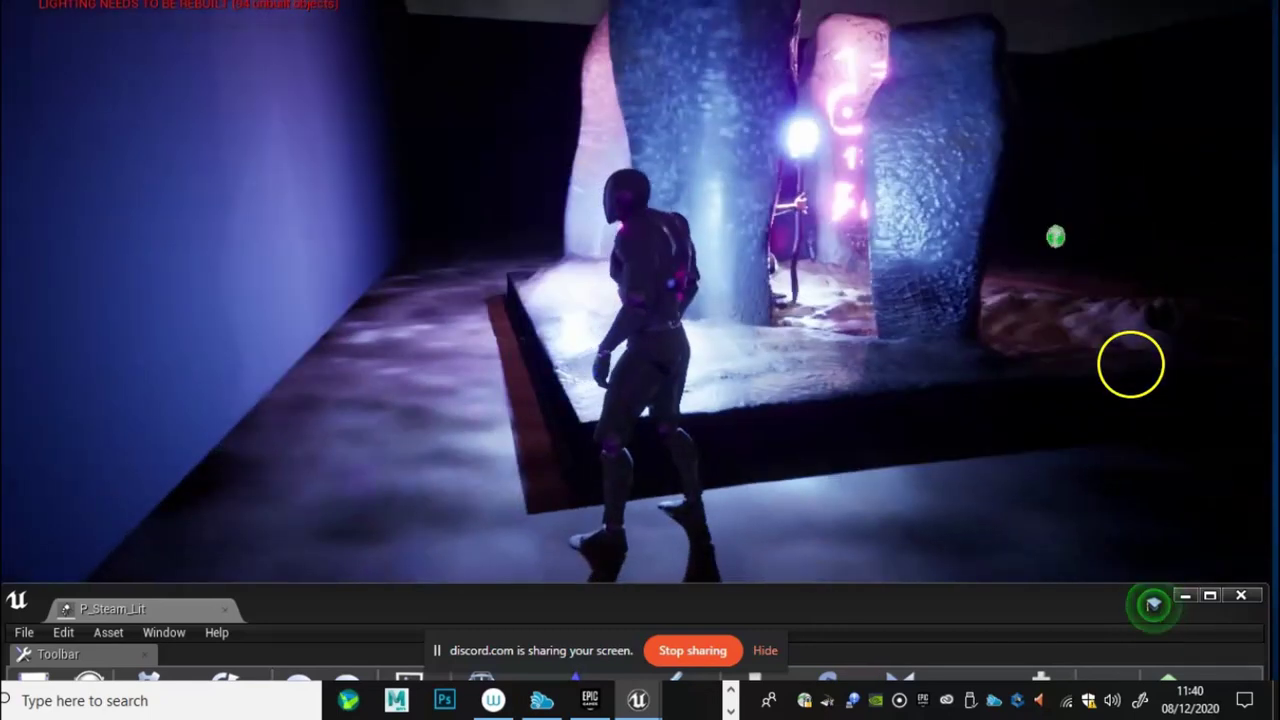
drag(1130, 364, 12, 380)
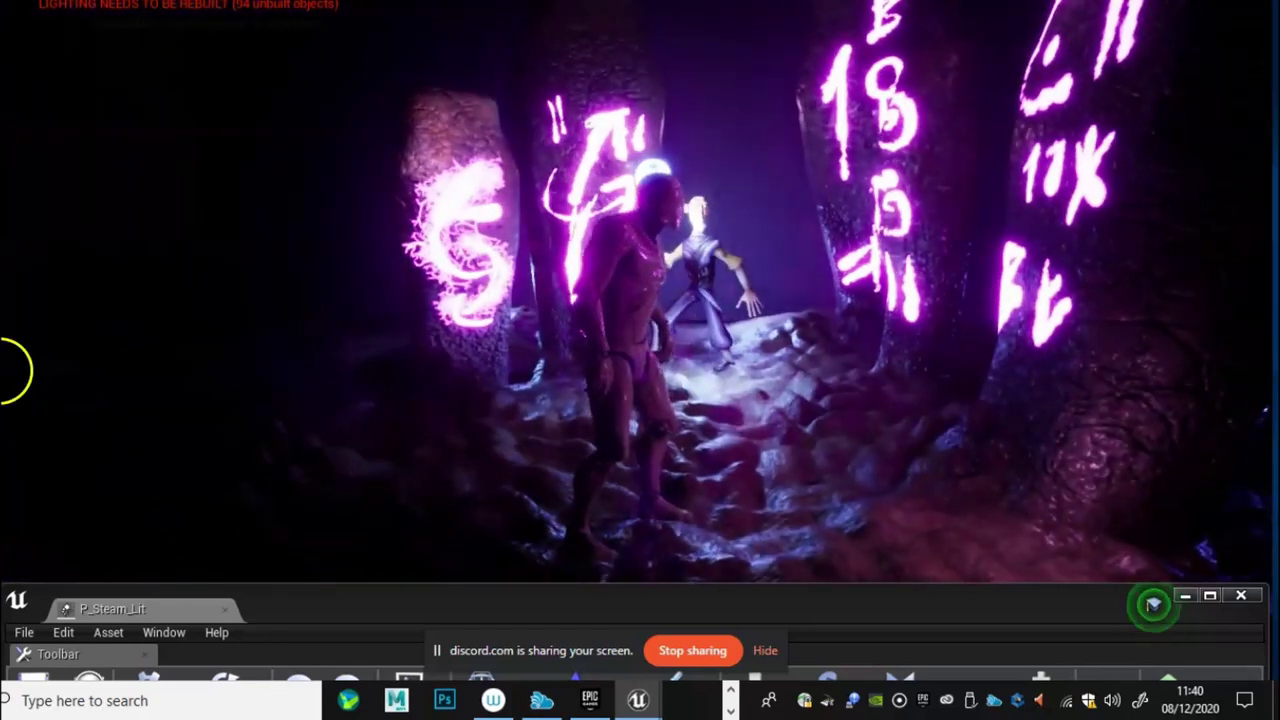
key(Escape)
click(589, 276)
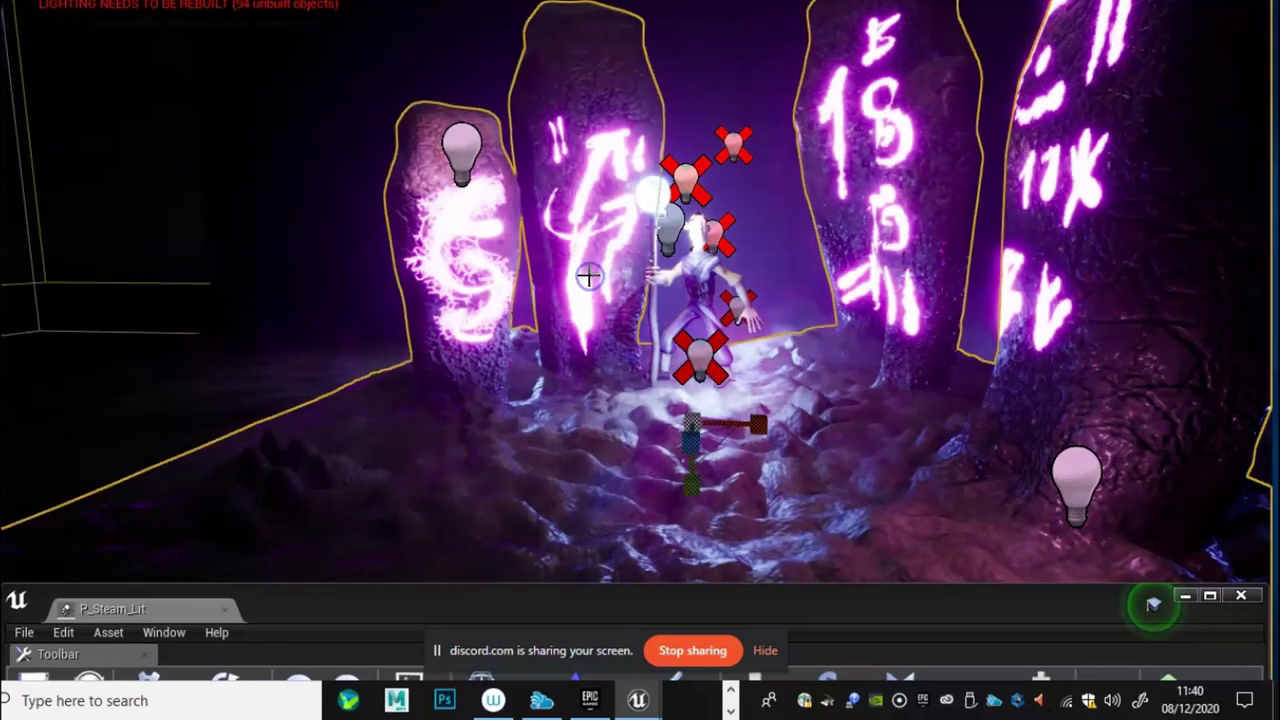
key(F11)
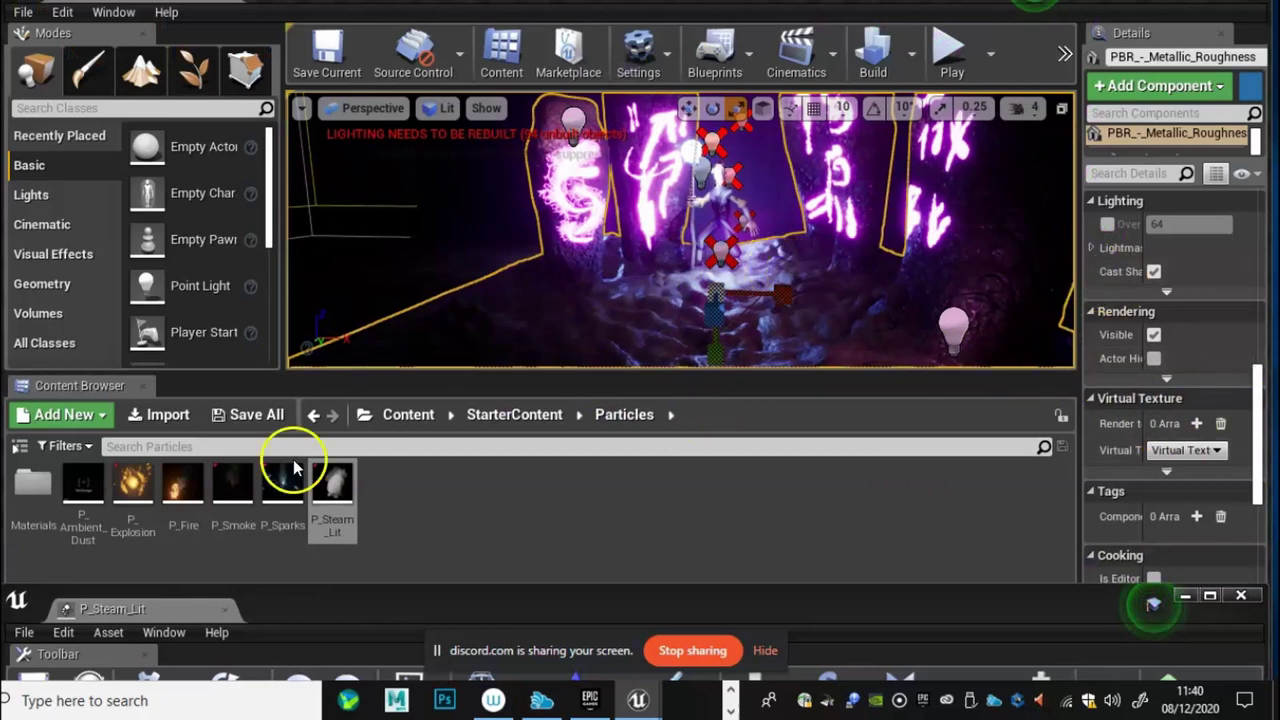
Step: Undo the latest changes back through the actor selection and the Seconds Before Inactive edit
key(ctrl+z)
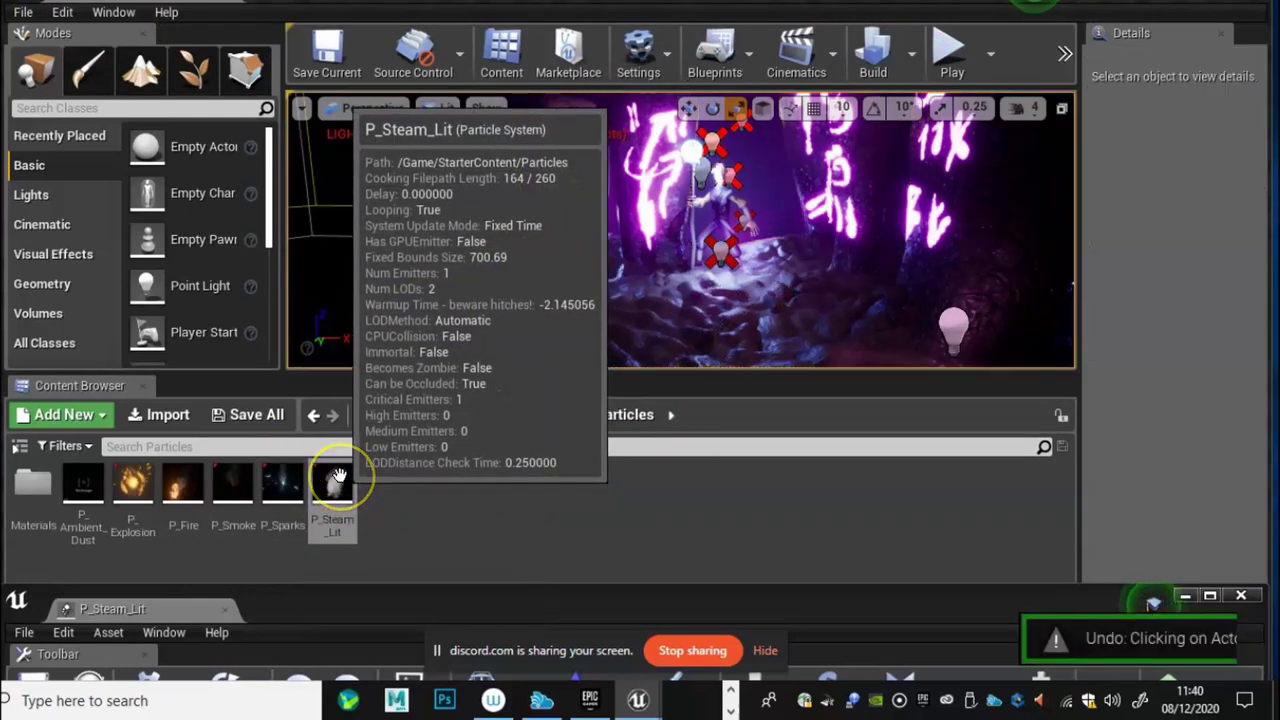
key(ctrl+z)
key(ctrl+z)
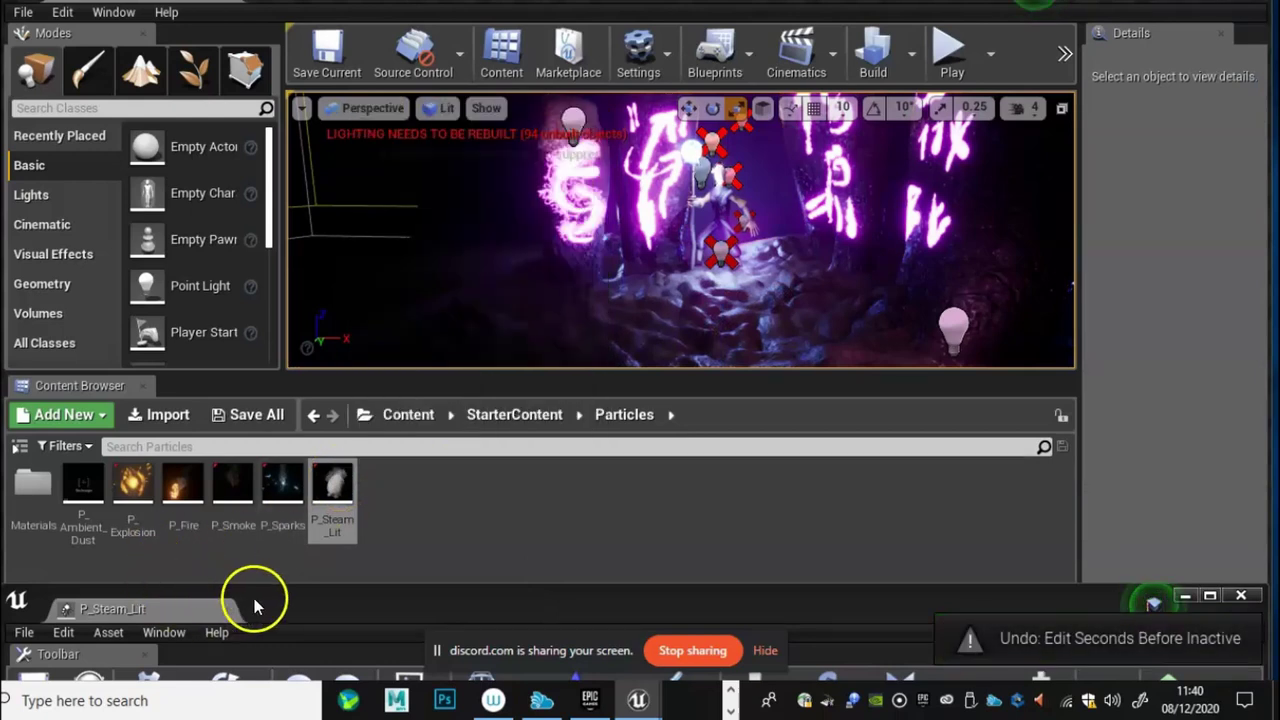
Step: Move the P_Steam_Lit particle editor window back over the level editor so its modules and curves can be read
drag(255, 605, 288, 48)
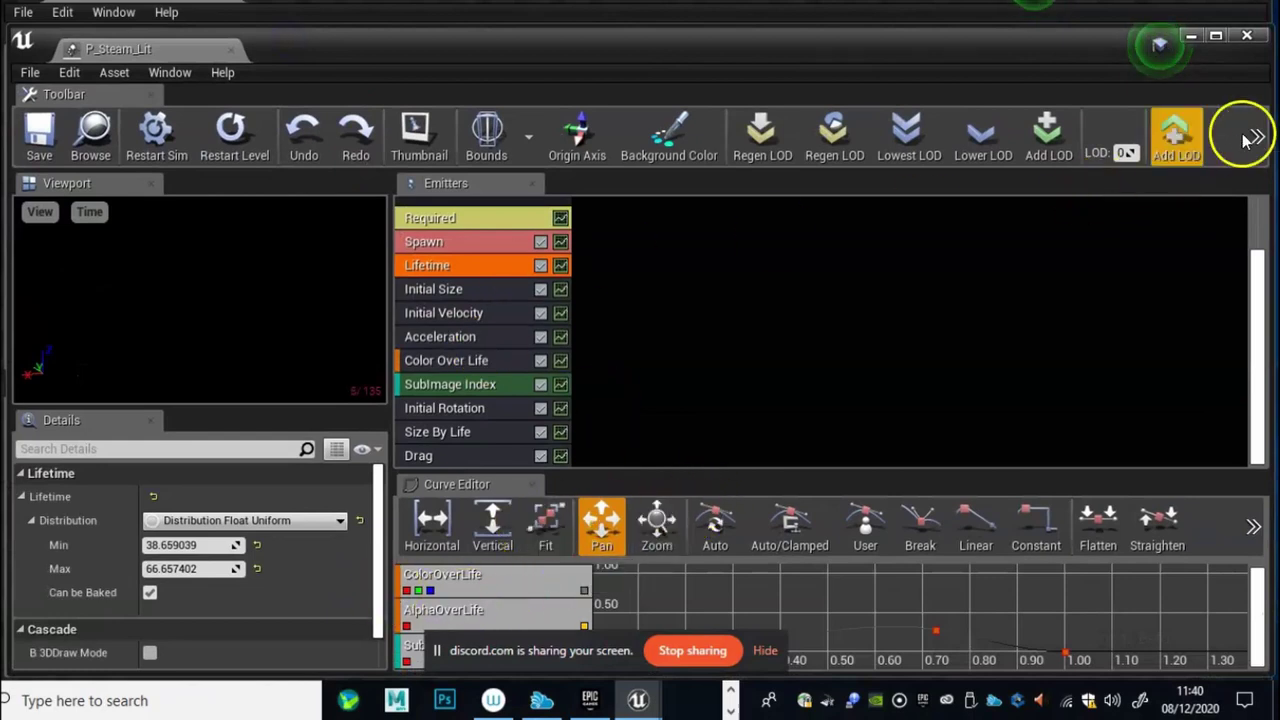
Step: Close the P_Steam_Lit particle editor and select the P_Steam_Lit emitter beside the rune stones in the level
click(1246, 35)
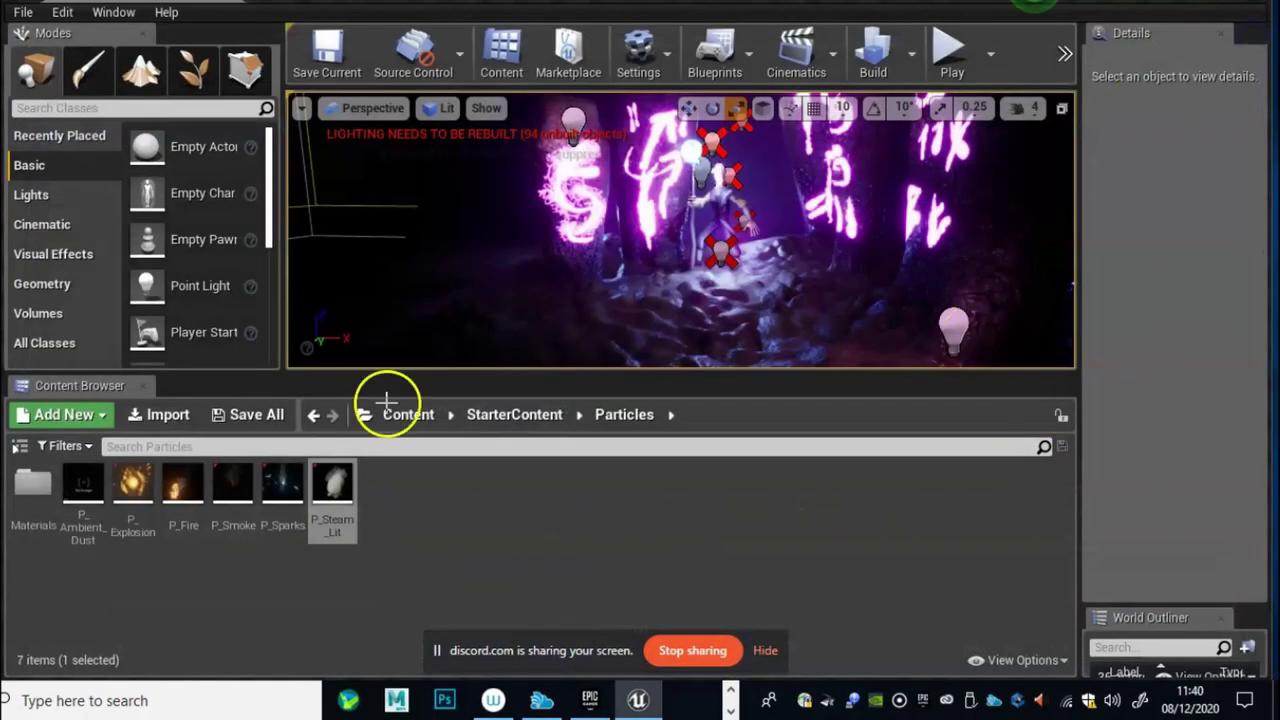
scroll(733, 230, down, 5)
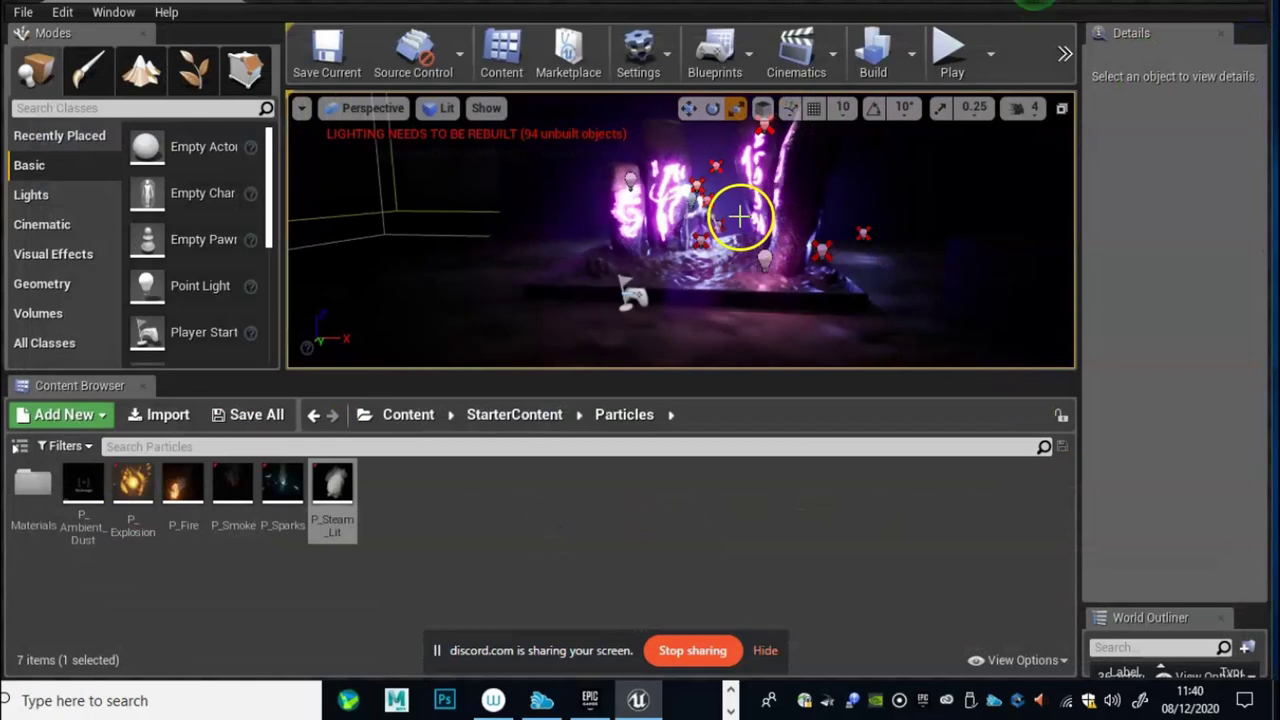
click(733, 203)
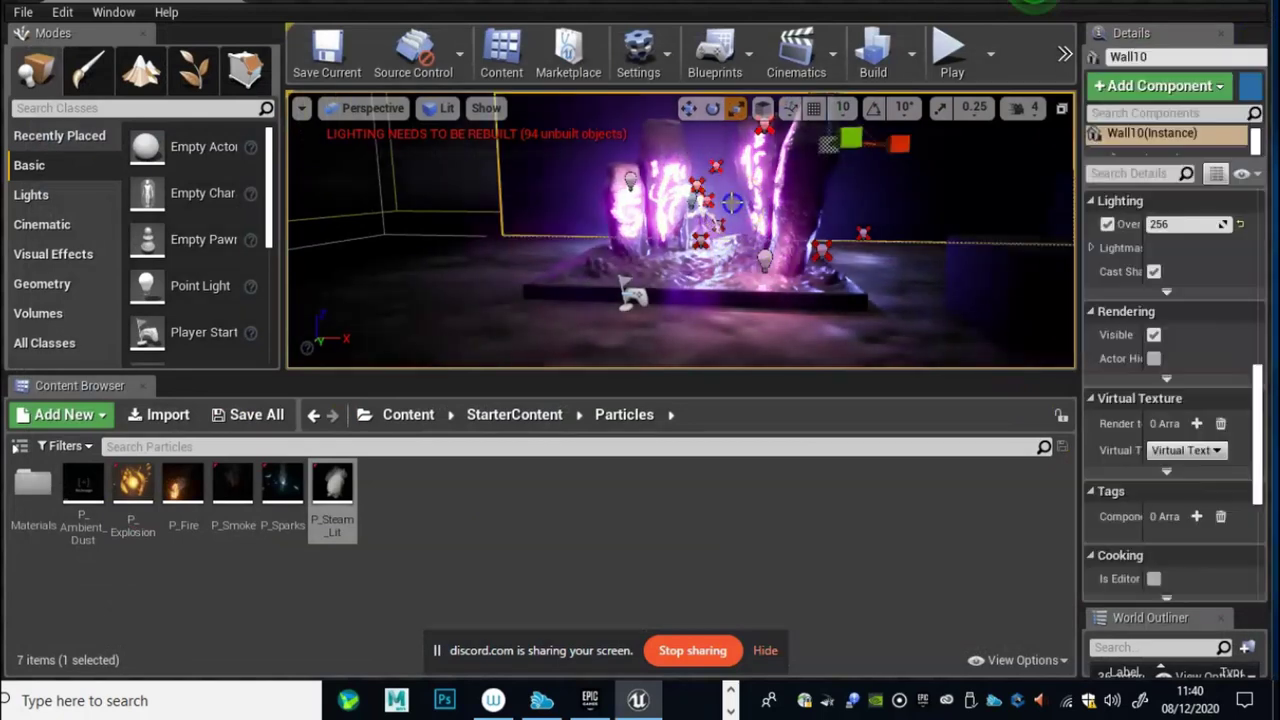
click(589, 233)
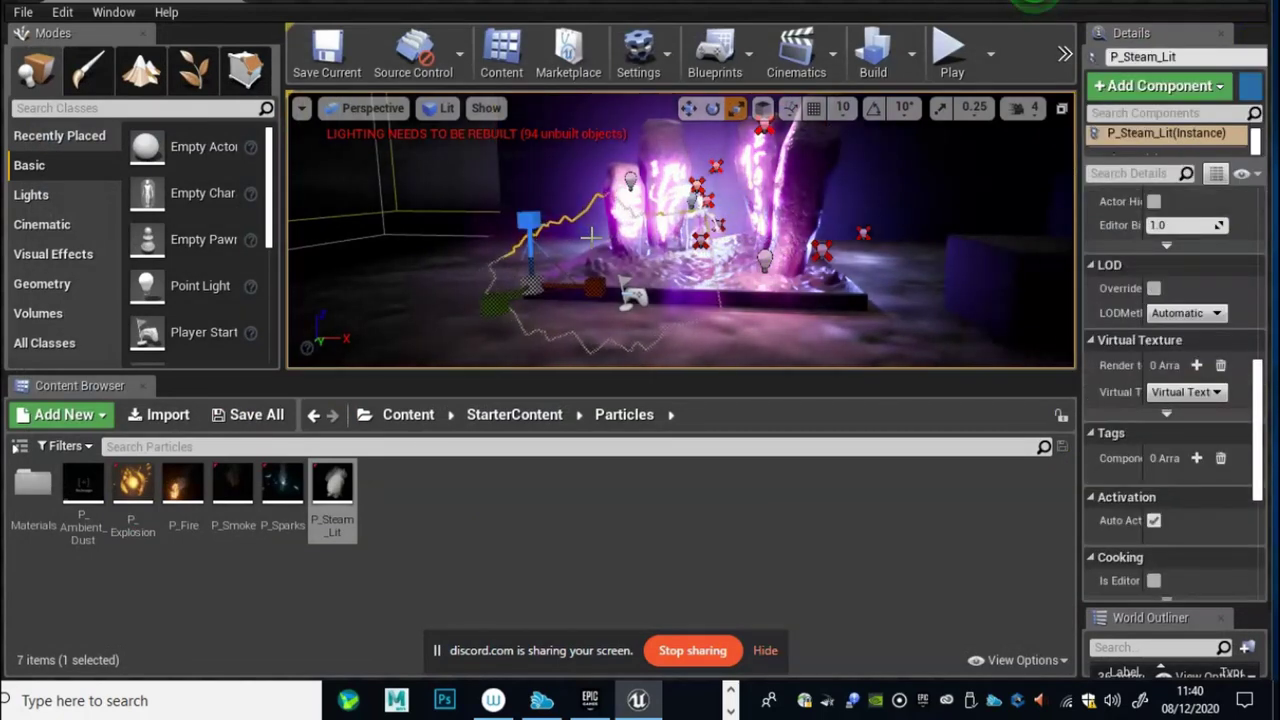
drag(589, 233, 603, 291)
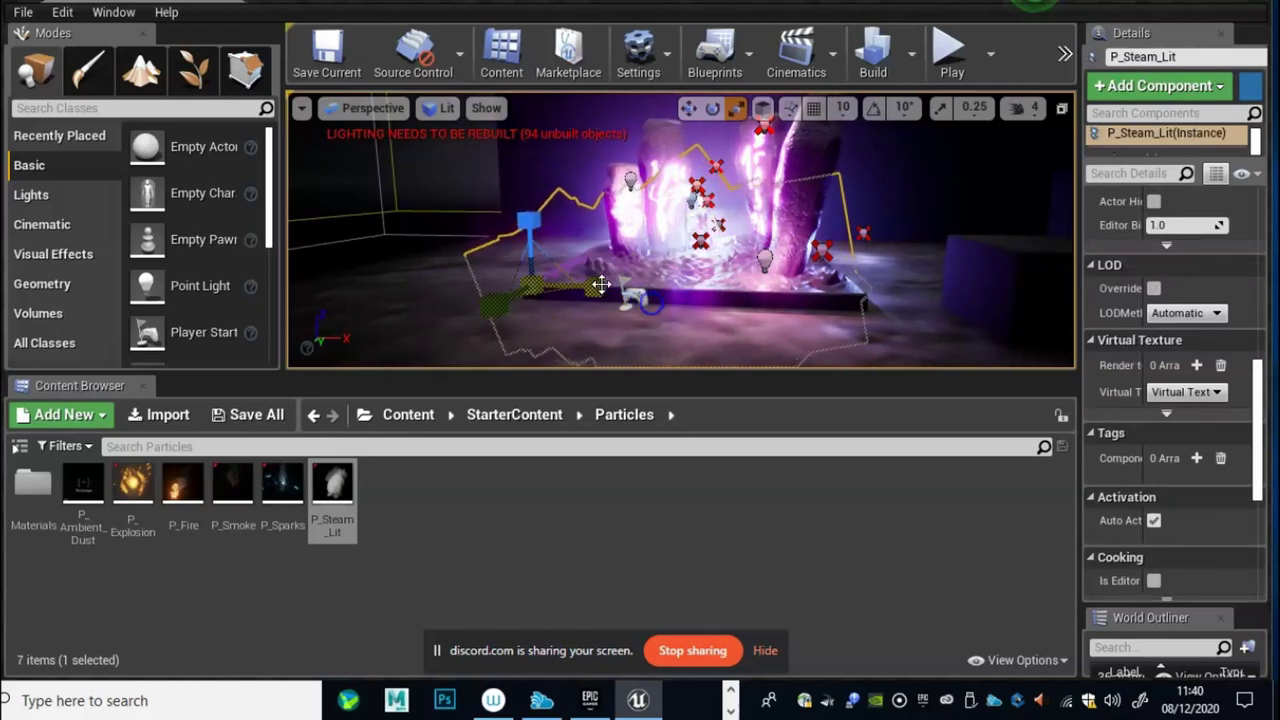
Step: Set the P_Steam_Lit actor's Seconds Before Inactive to 1, widening the Details area for the edit and narrowing it again
drag(1078, 449, 466, 400)
scroll(709, 321, up, 10)
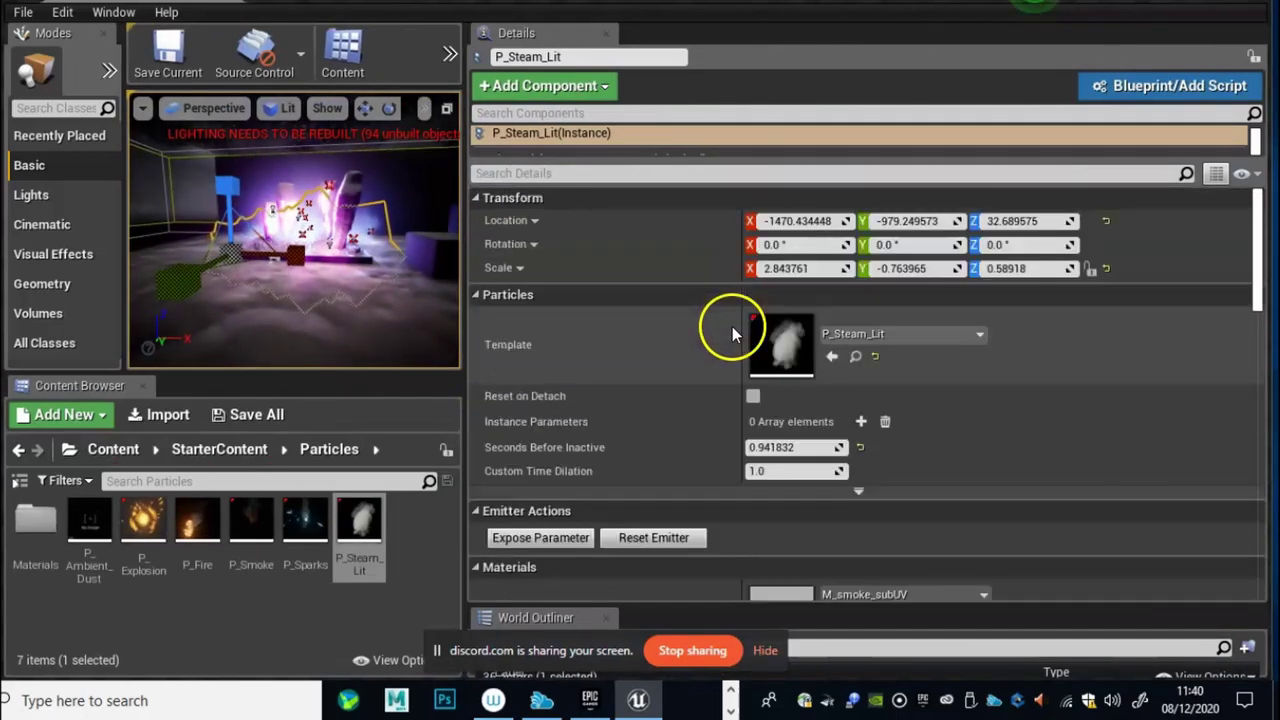
click(778, 447)
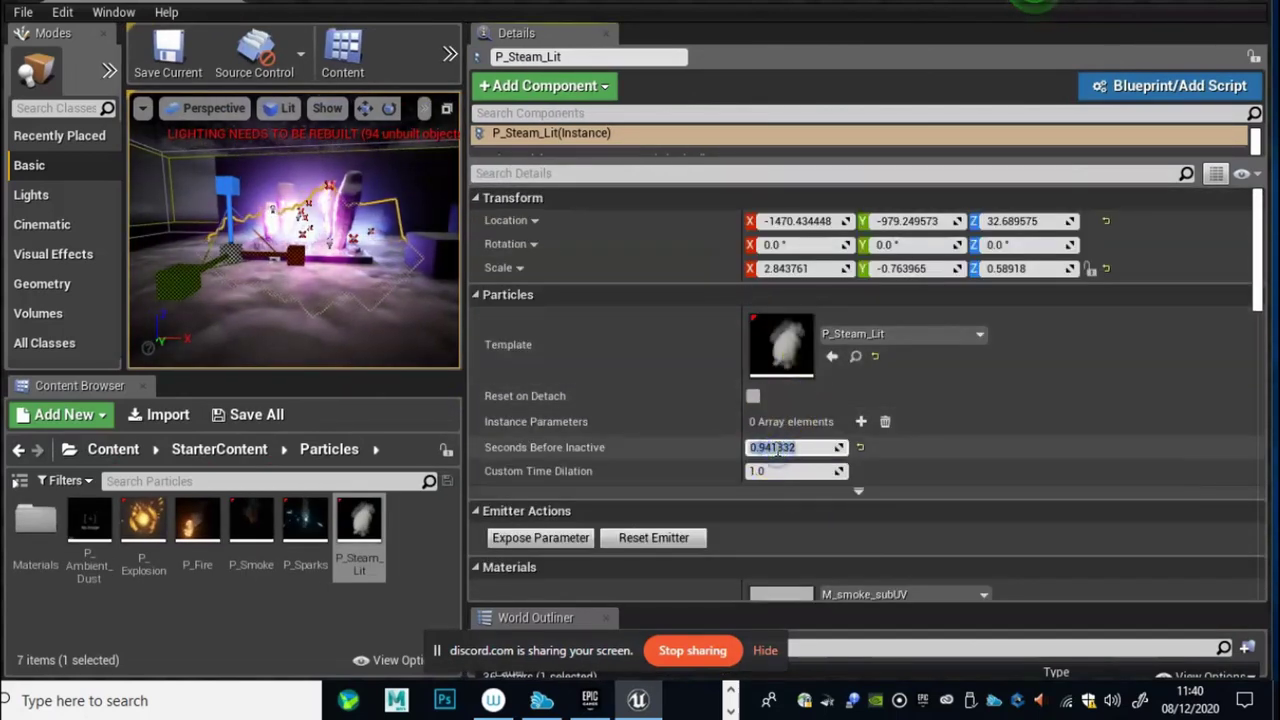
click(770, 444)
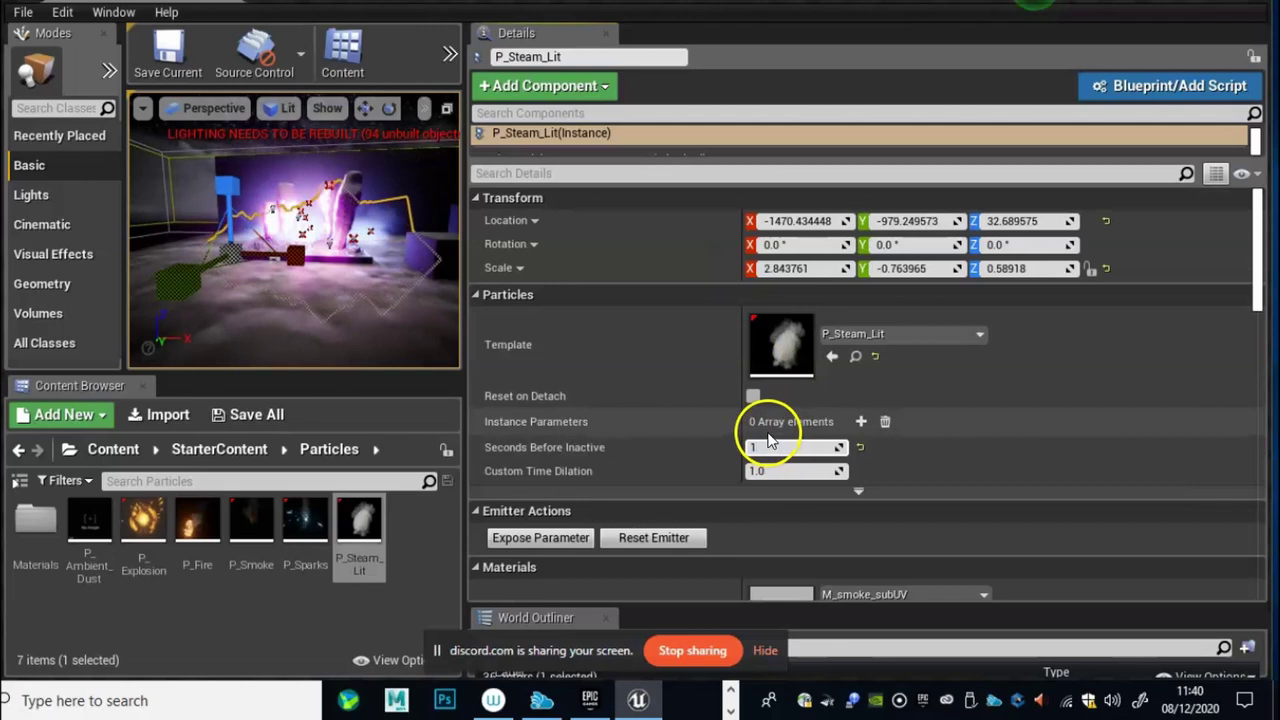
text(1)
click(527, 347)
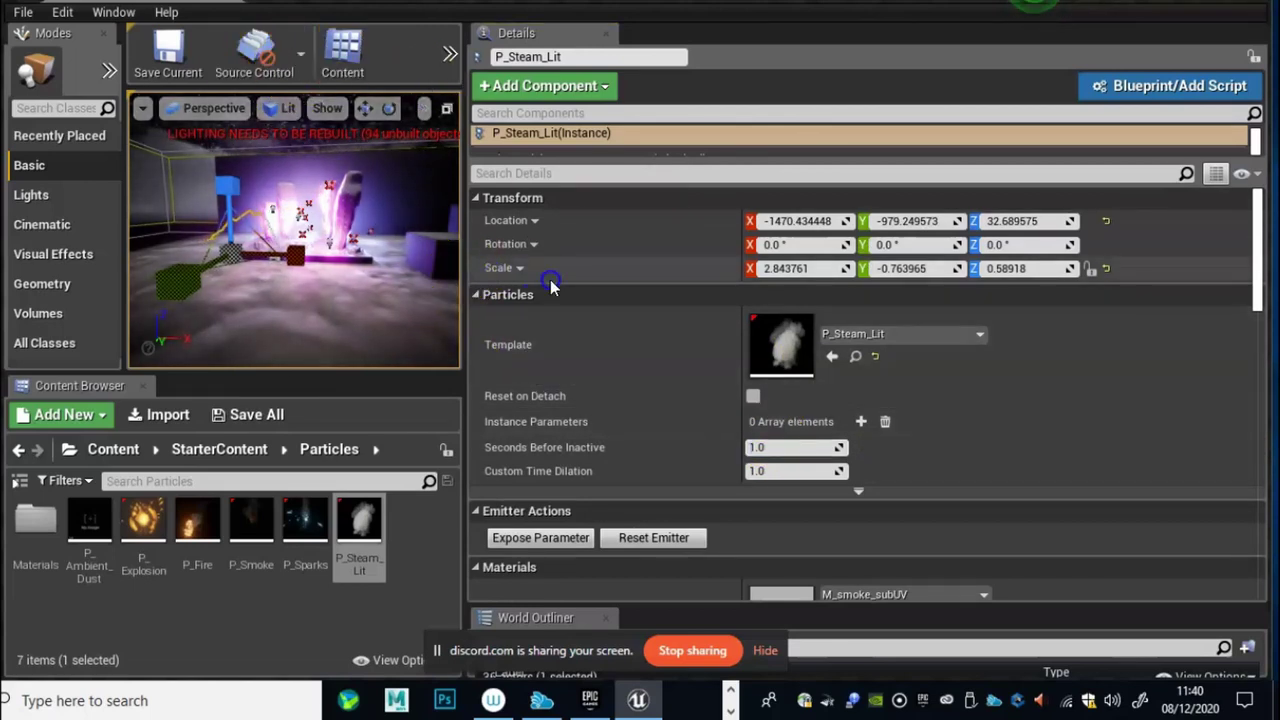
drag(463, 272, 1179, 317)
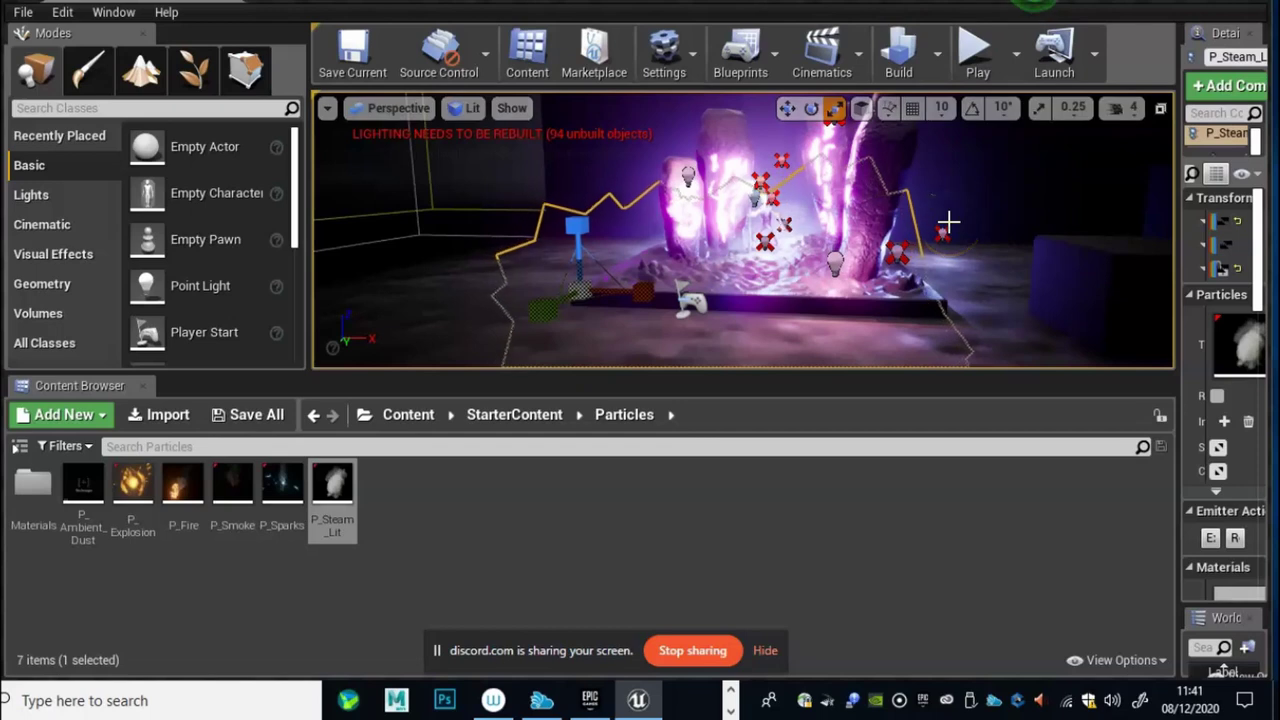
Step: Play the level full screen, walk the character up to the wizard to check the steam, and return to the editor
click(968, 55)
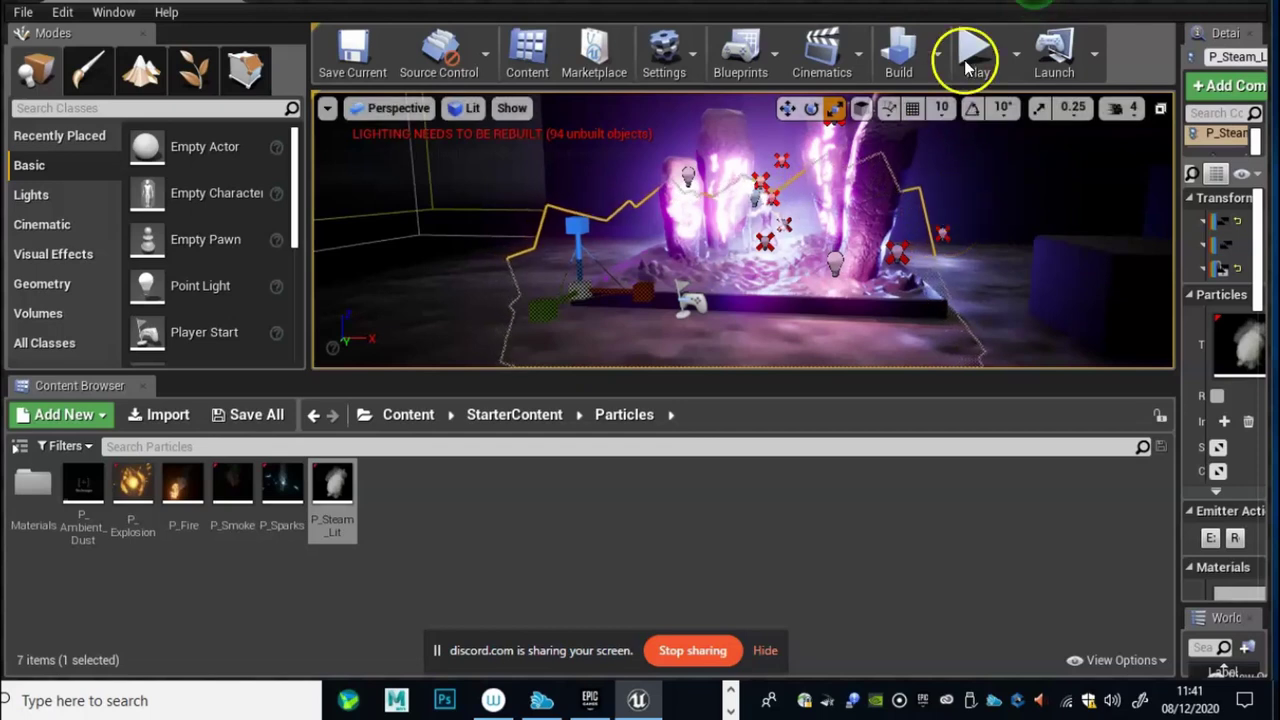
click(949, 207)
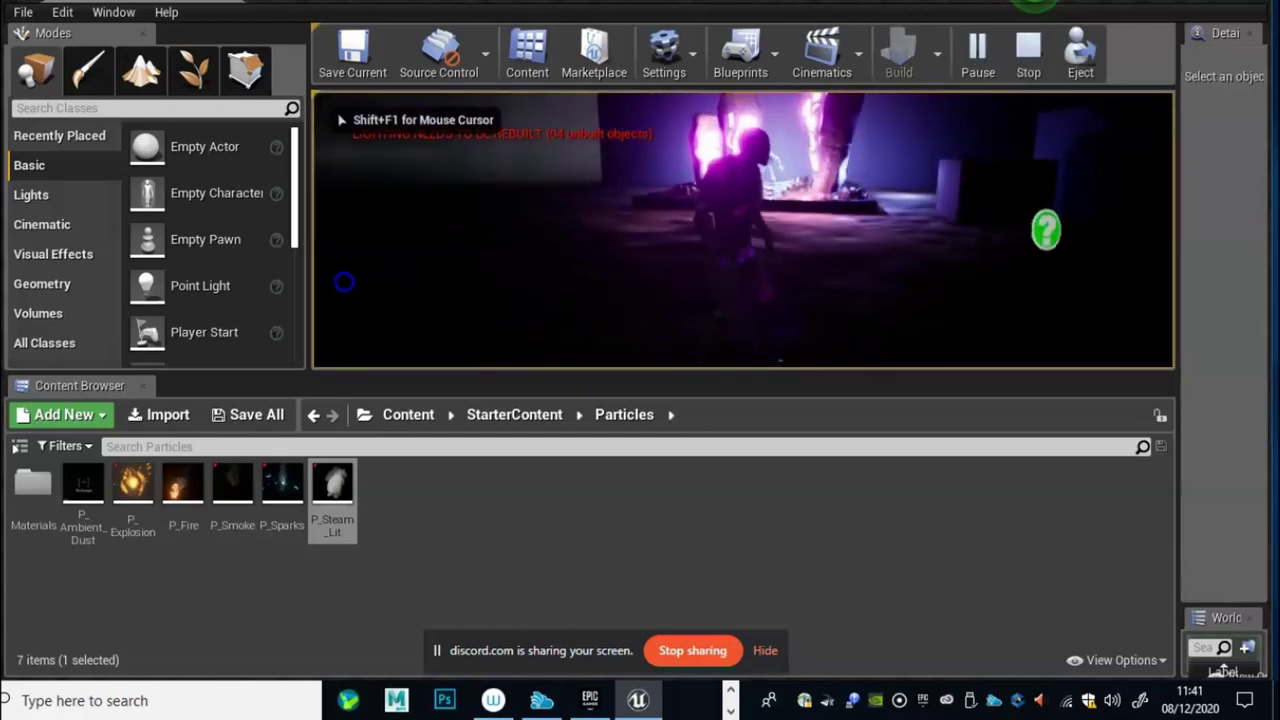
key(F11)
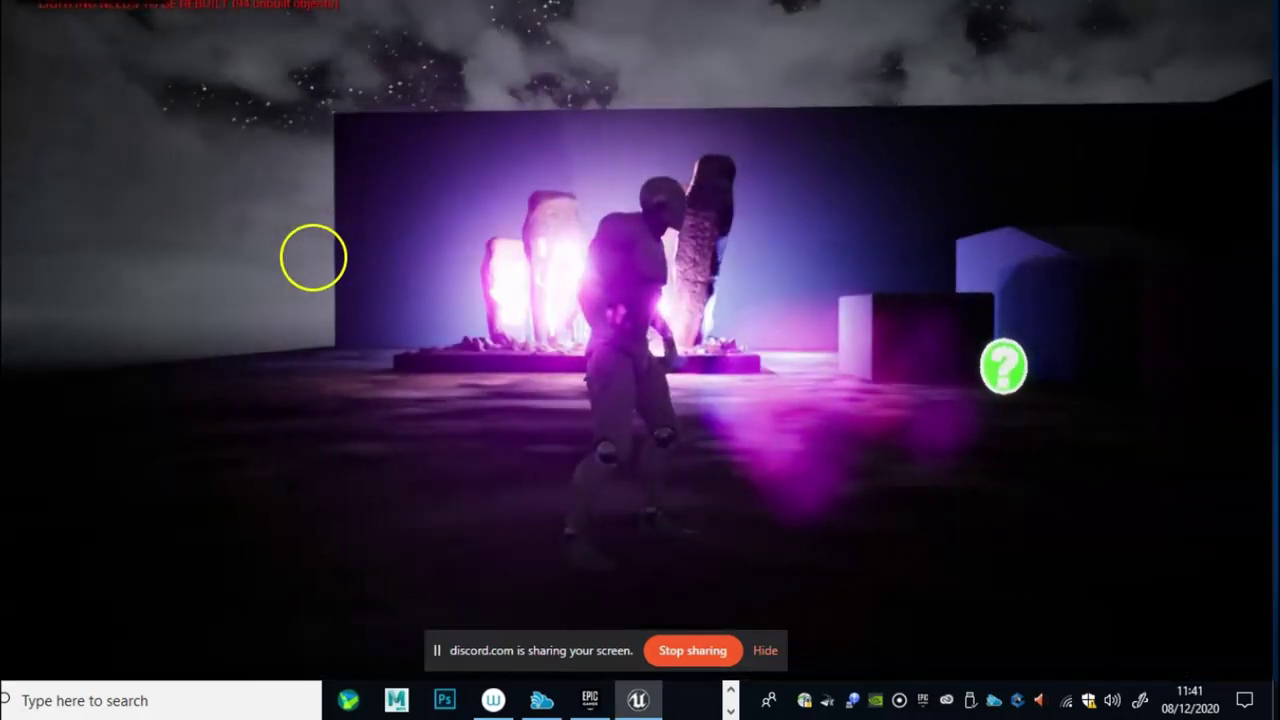
key(w)
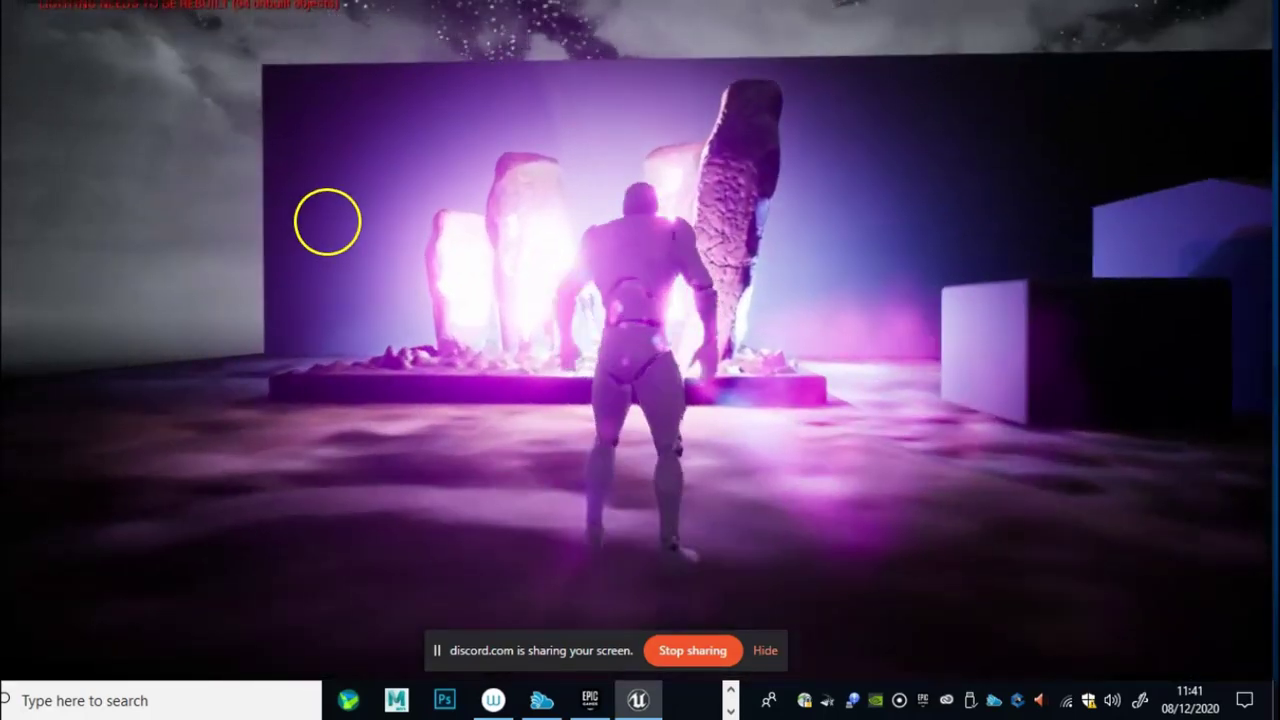
drag(371, 166, 253, 192)
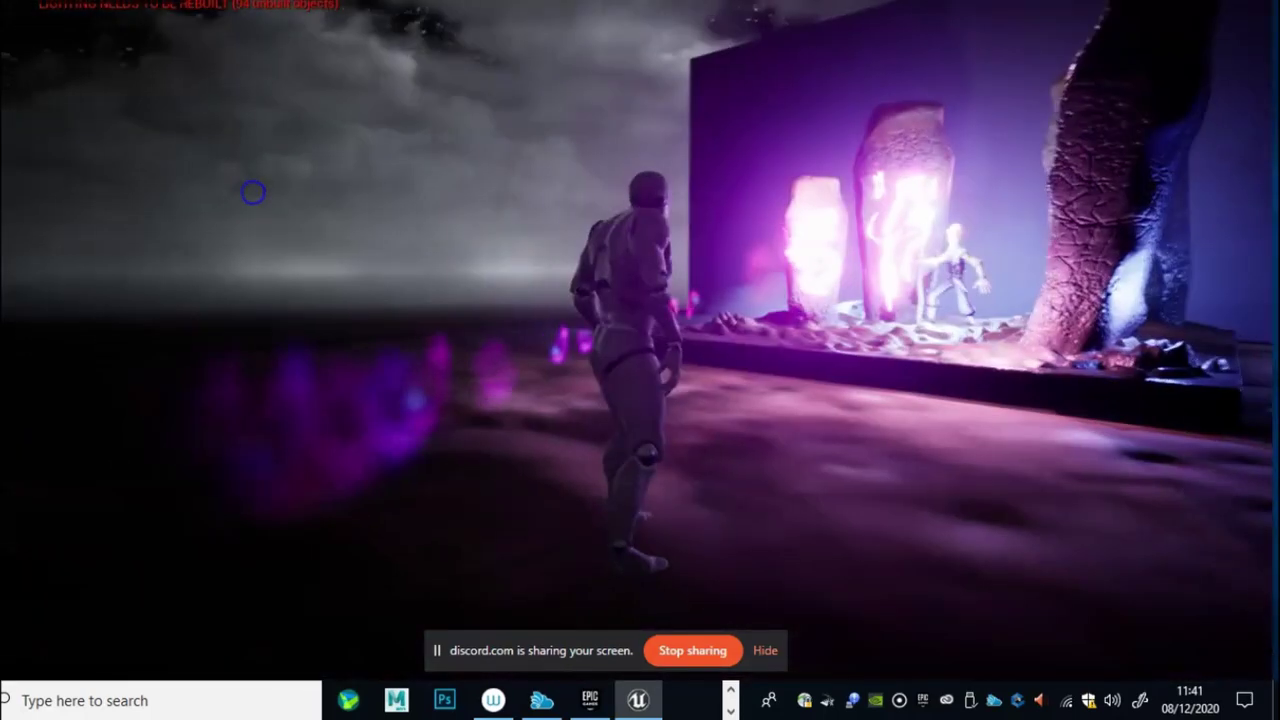
key(w)
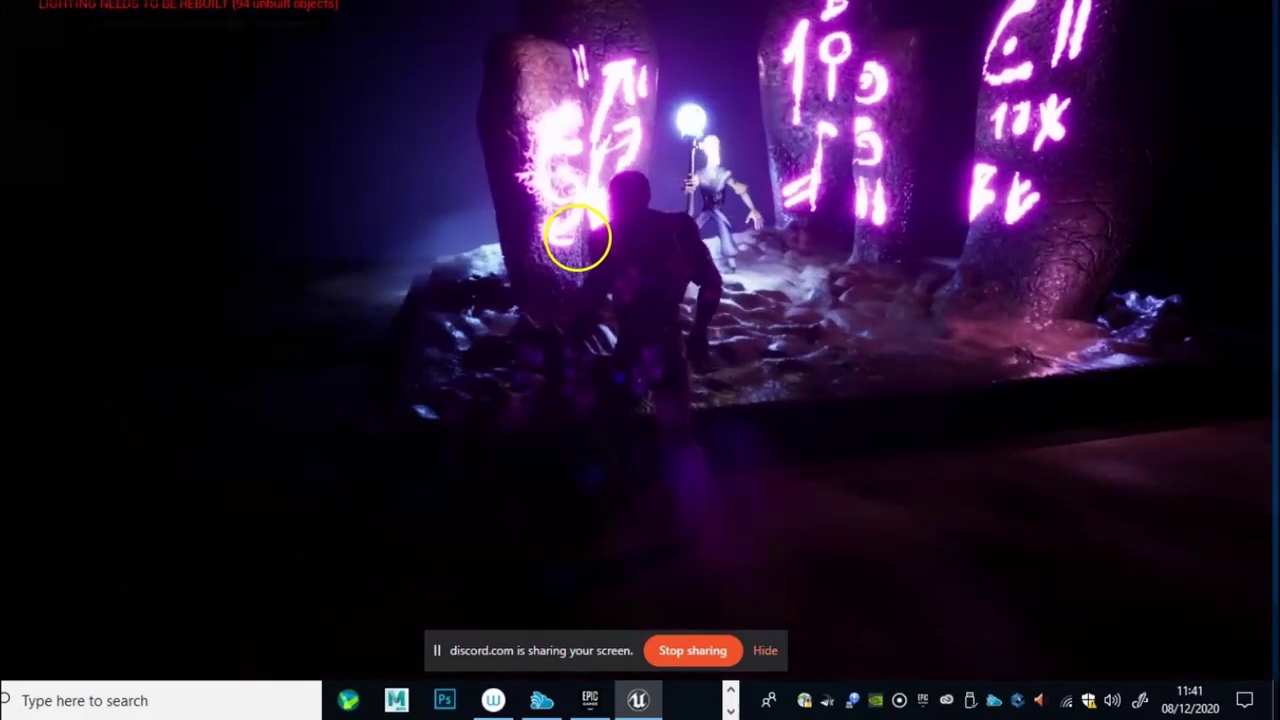
key(w)
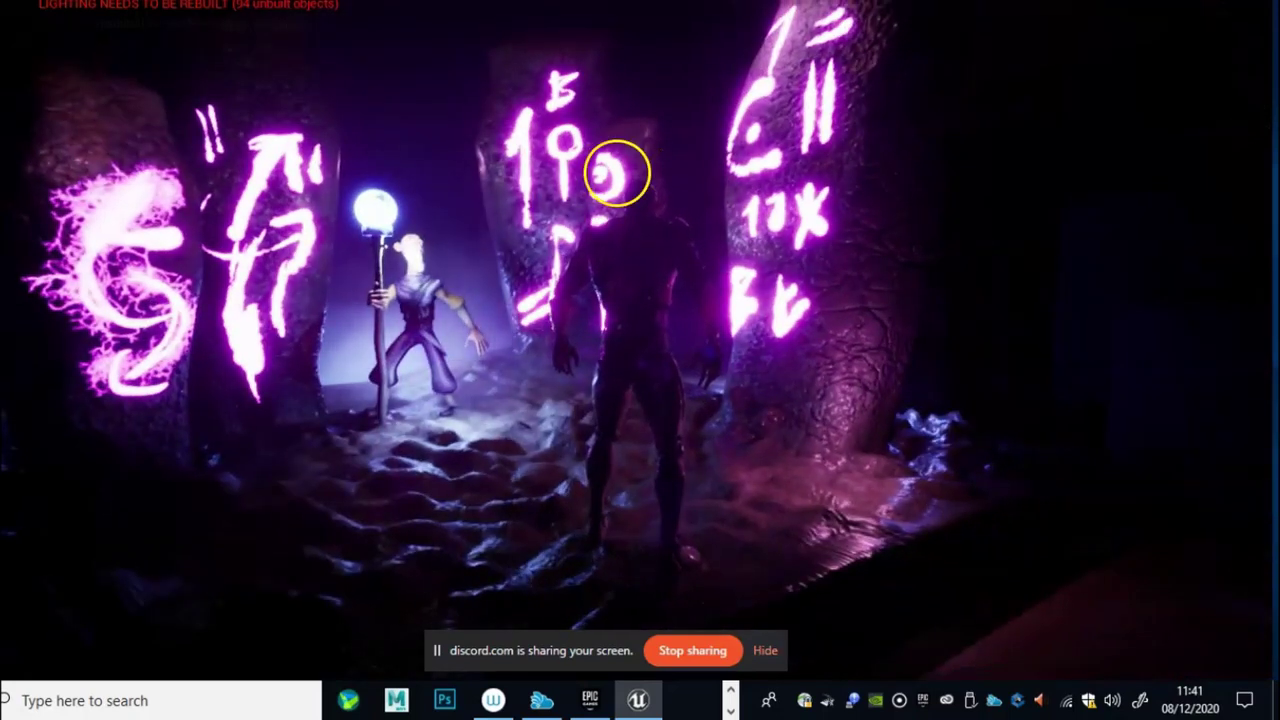
key(Escape)
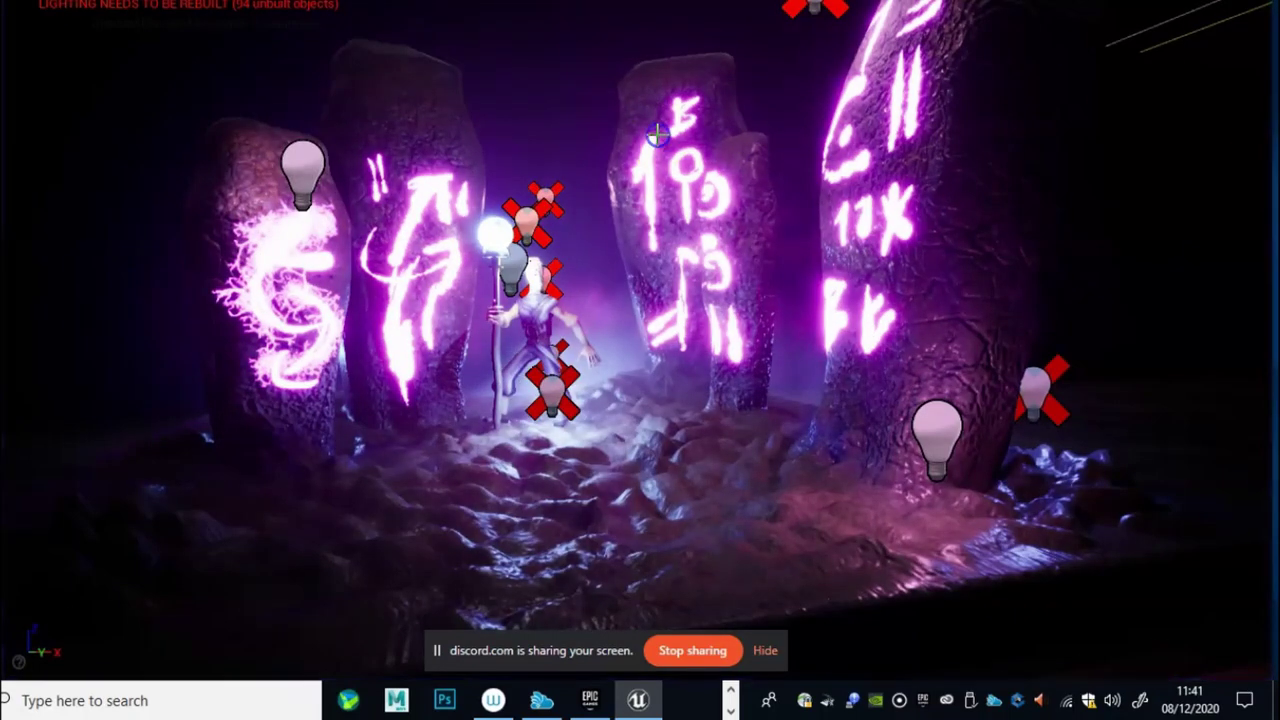
click(657, 133)
key(F11)
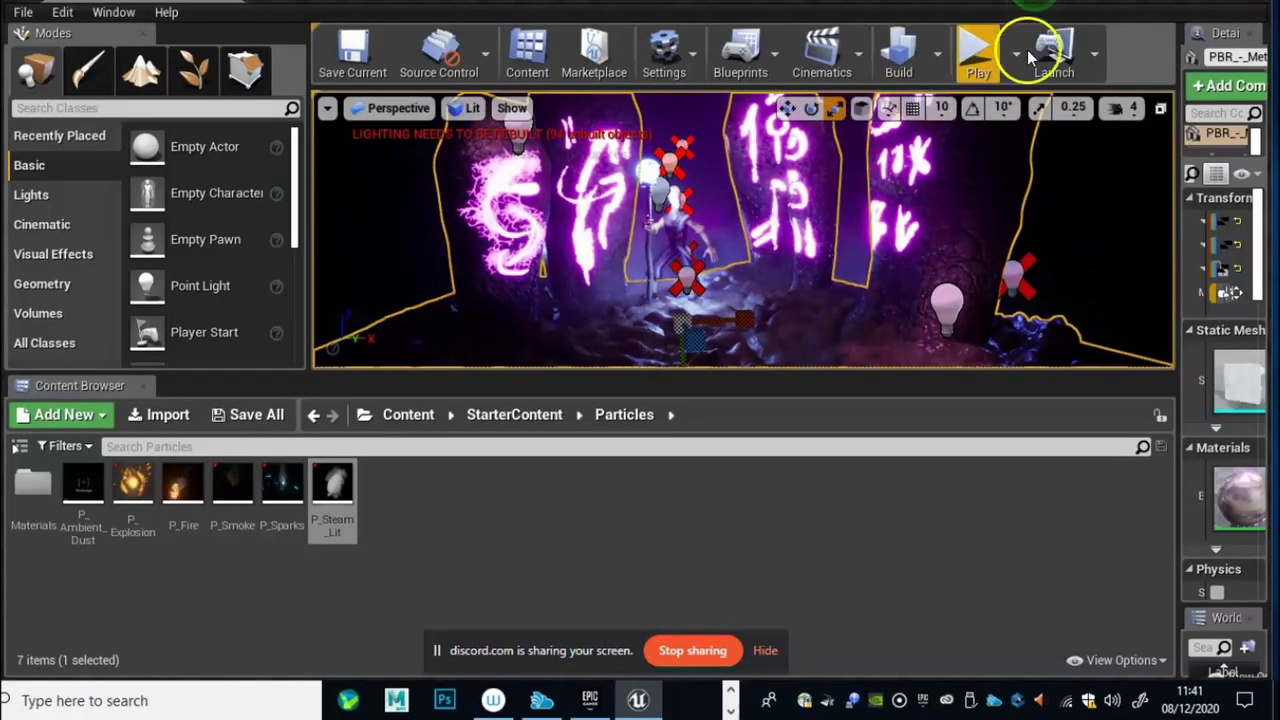
Step: Play the level full screen again, comparing the rune stones' glow from a distance and up close, and return to the editor
click(977, 50)
click(918, 234)
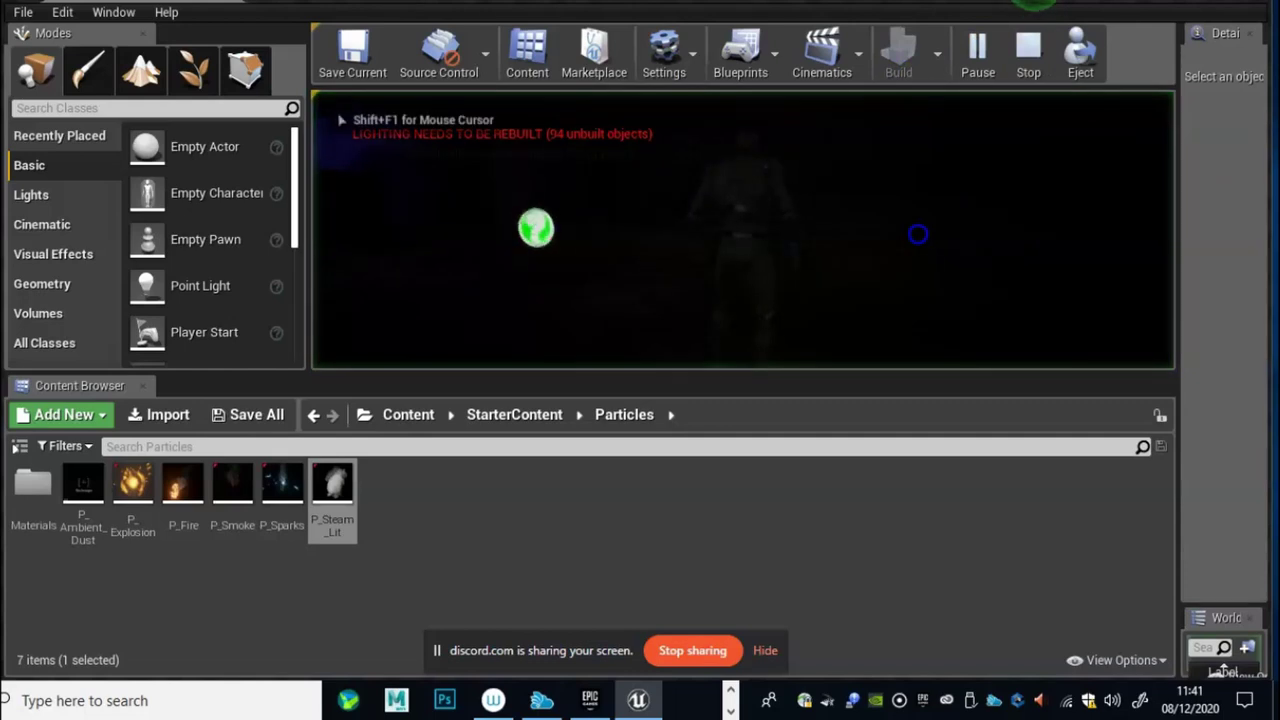
key(F11)
click(904, 270)
key(w)
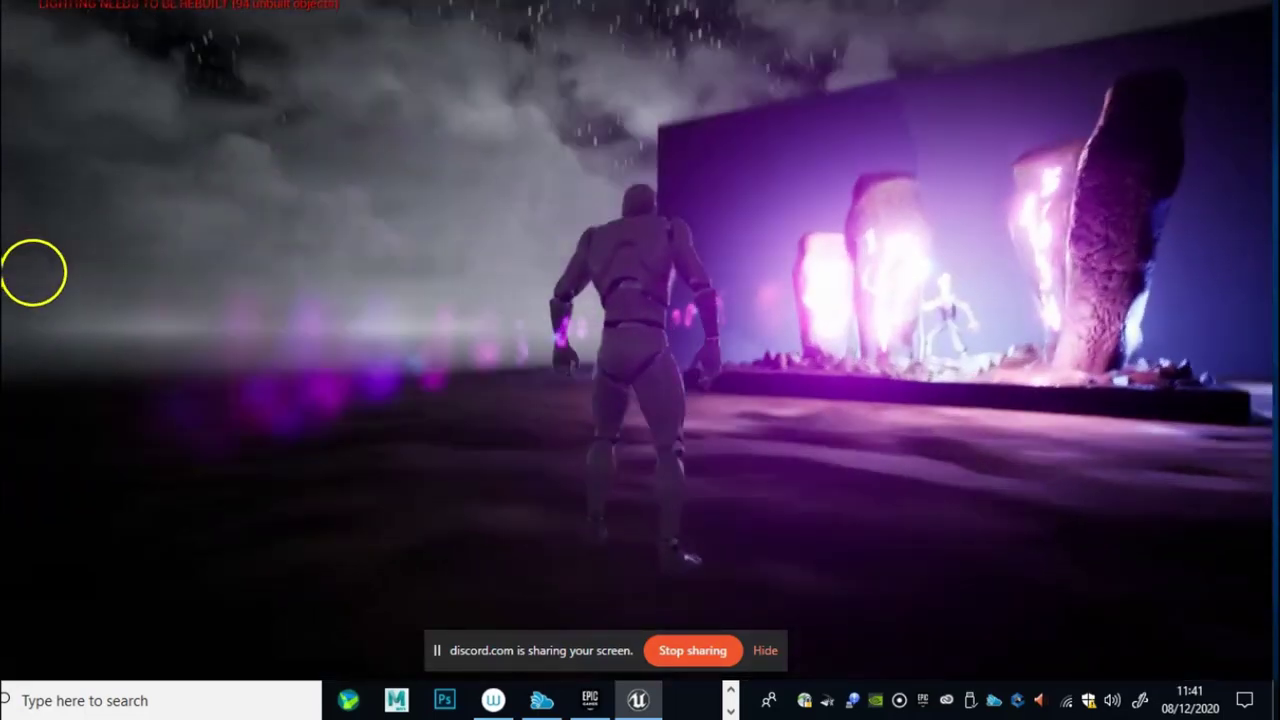
key(w)
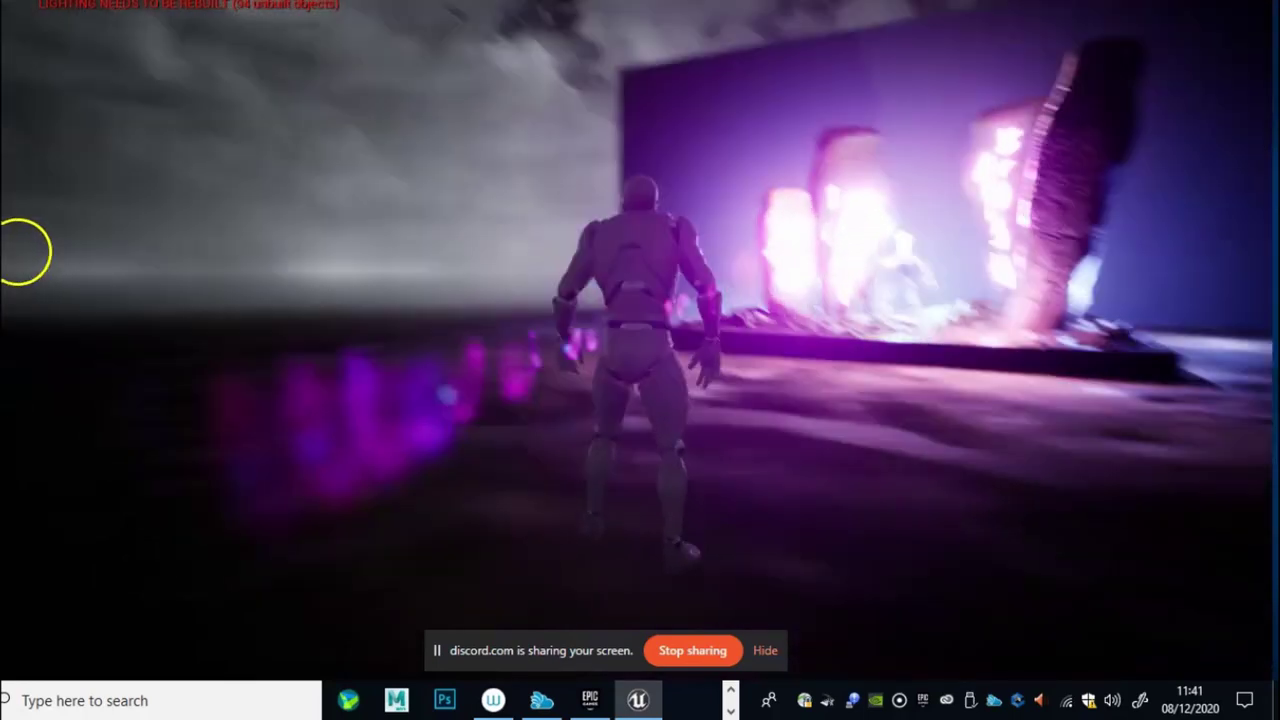
key(w)
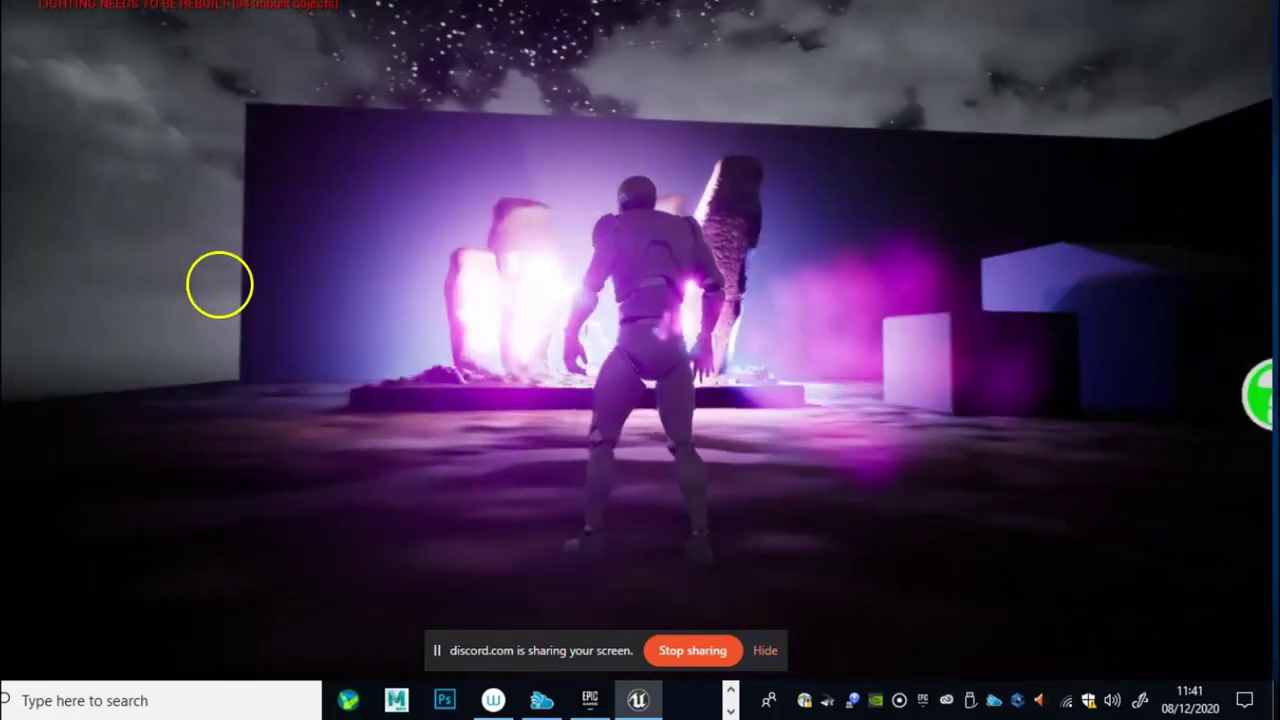
key(w)
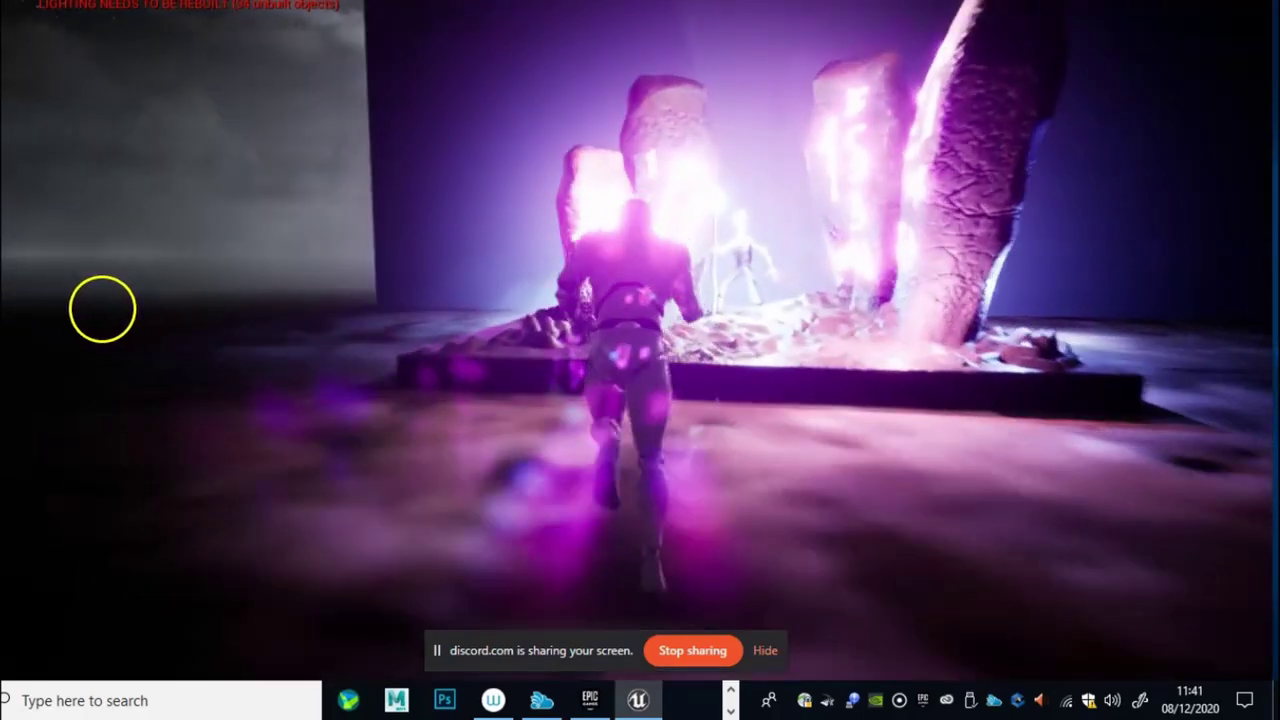
key(w)
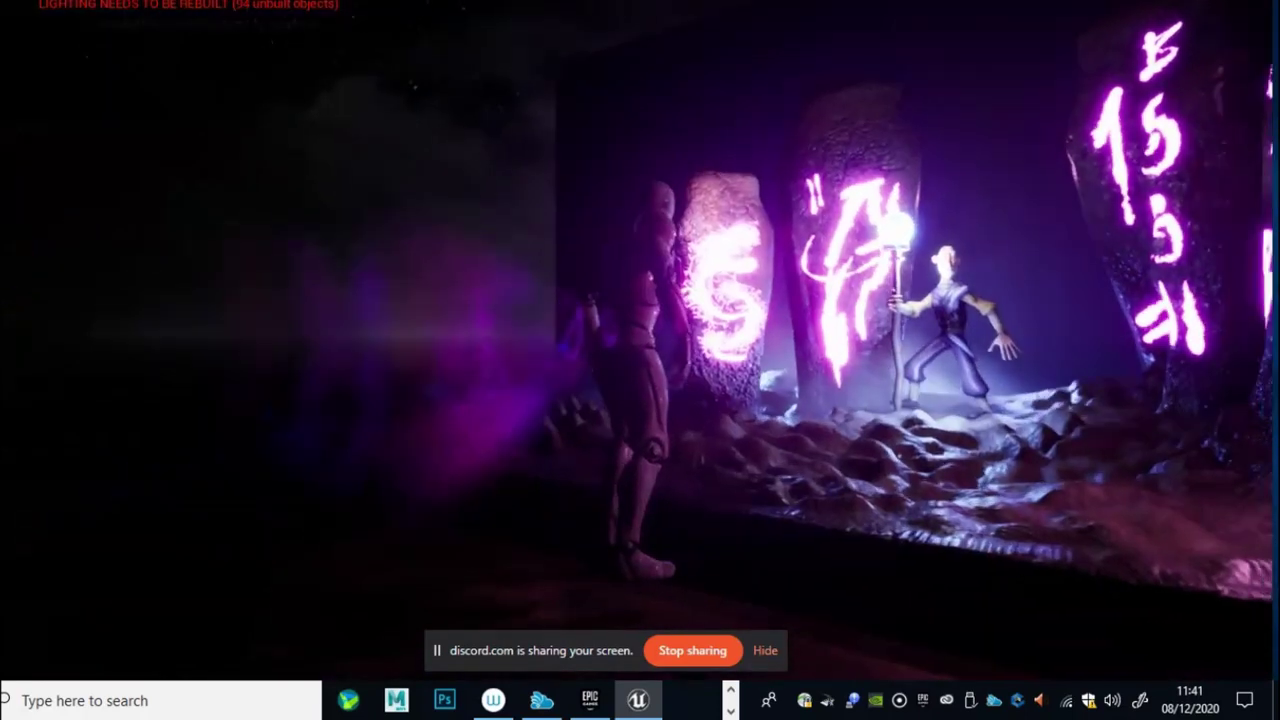
key(w)
key(w)
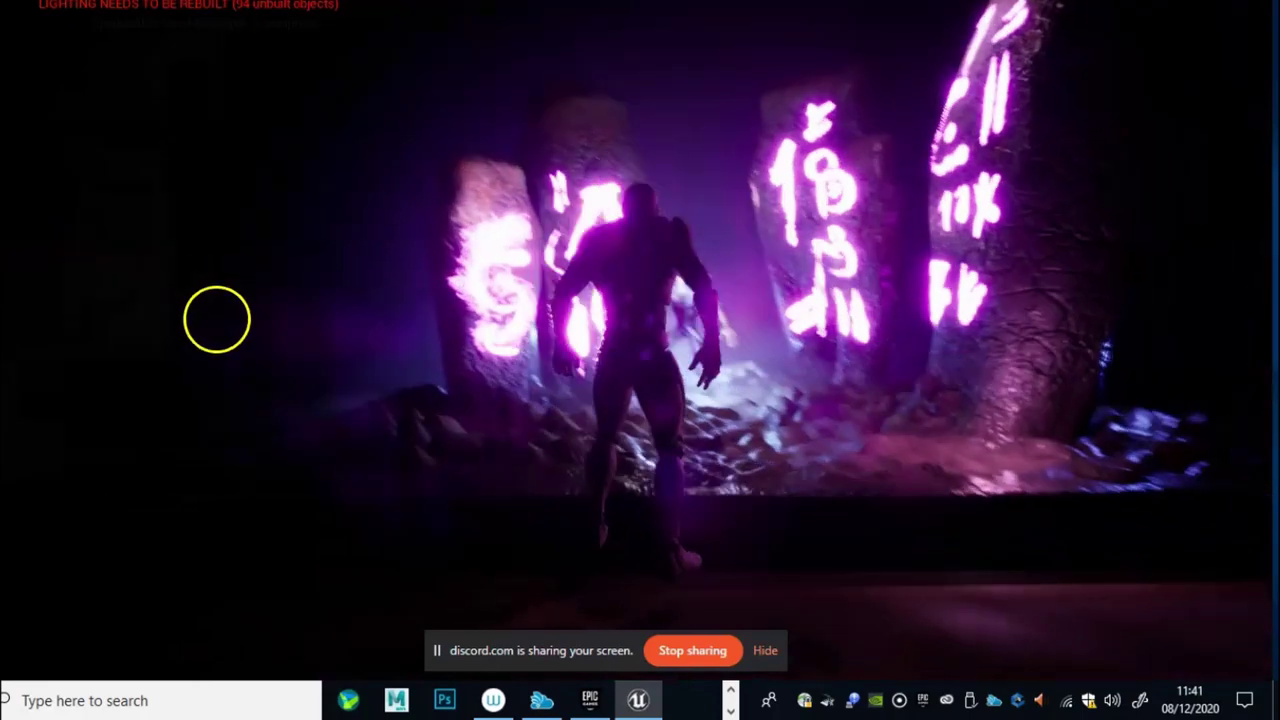
key(Escape)
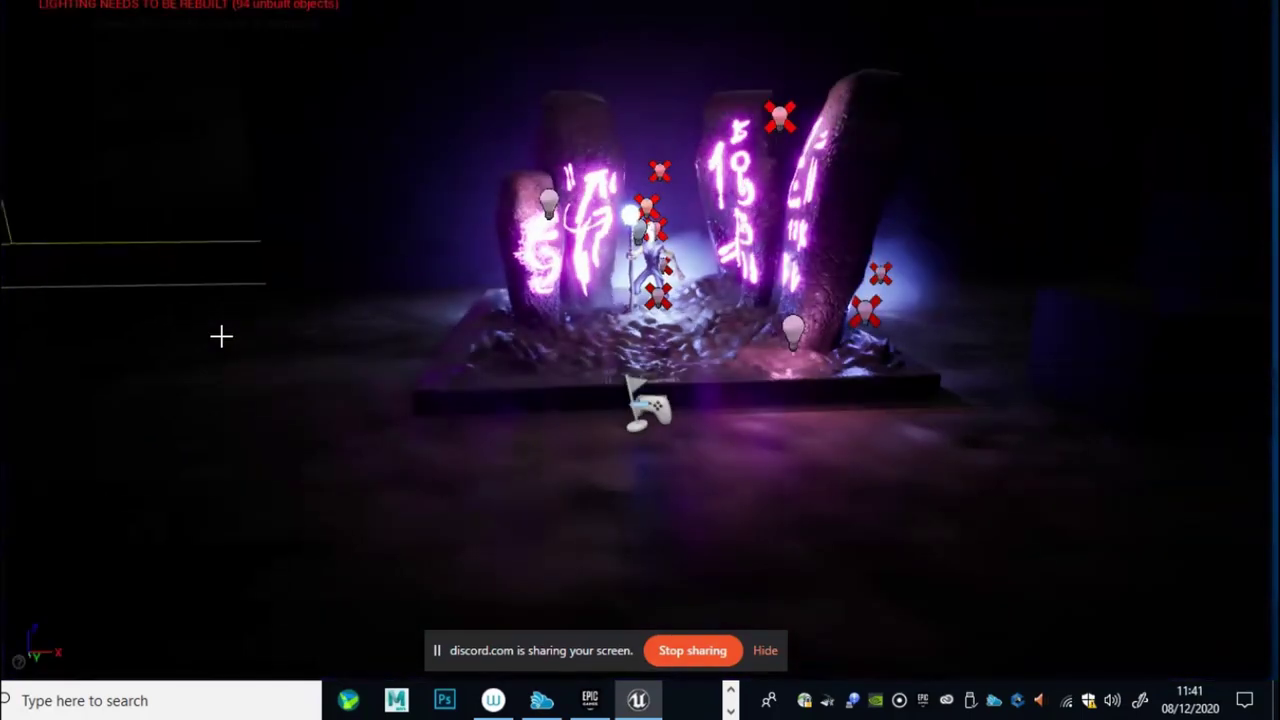
key(F11)
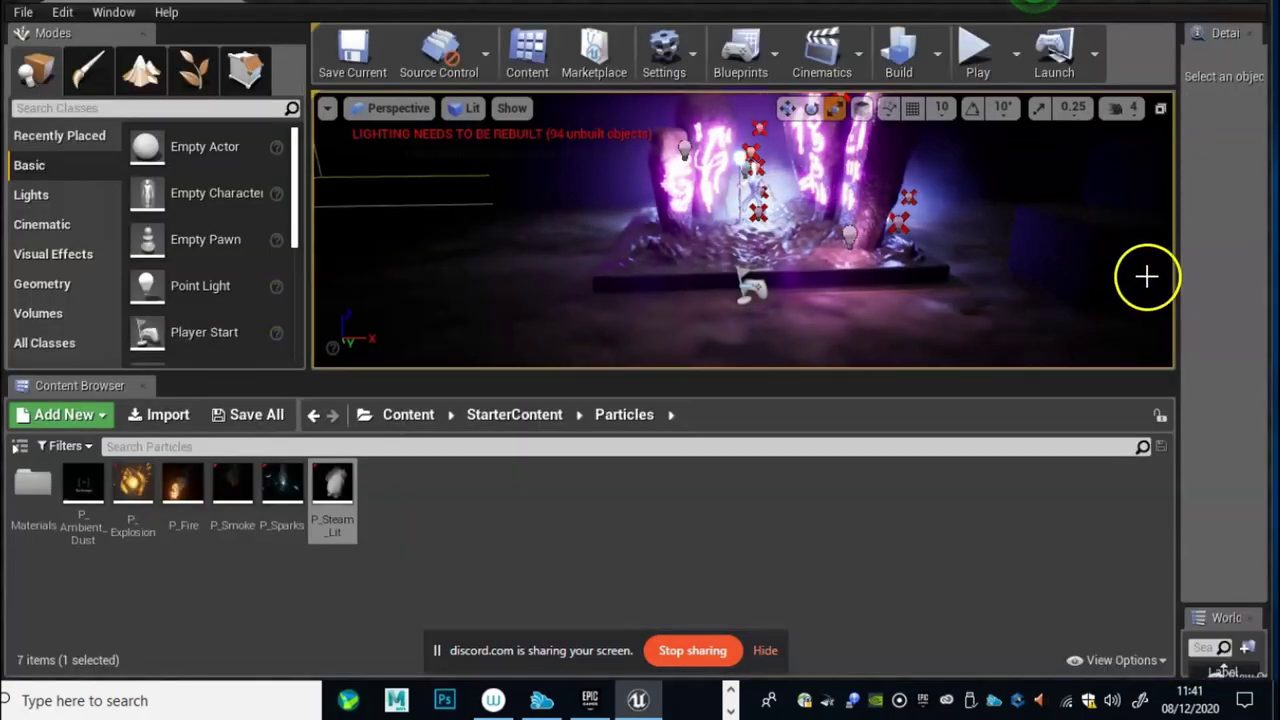
Step: Enlarge the Details area, select the PostProcessVolume enclosing the scene, and show its entry in the World Outliner
drag(1180, 286, 802, 286)
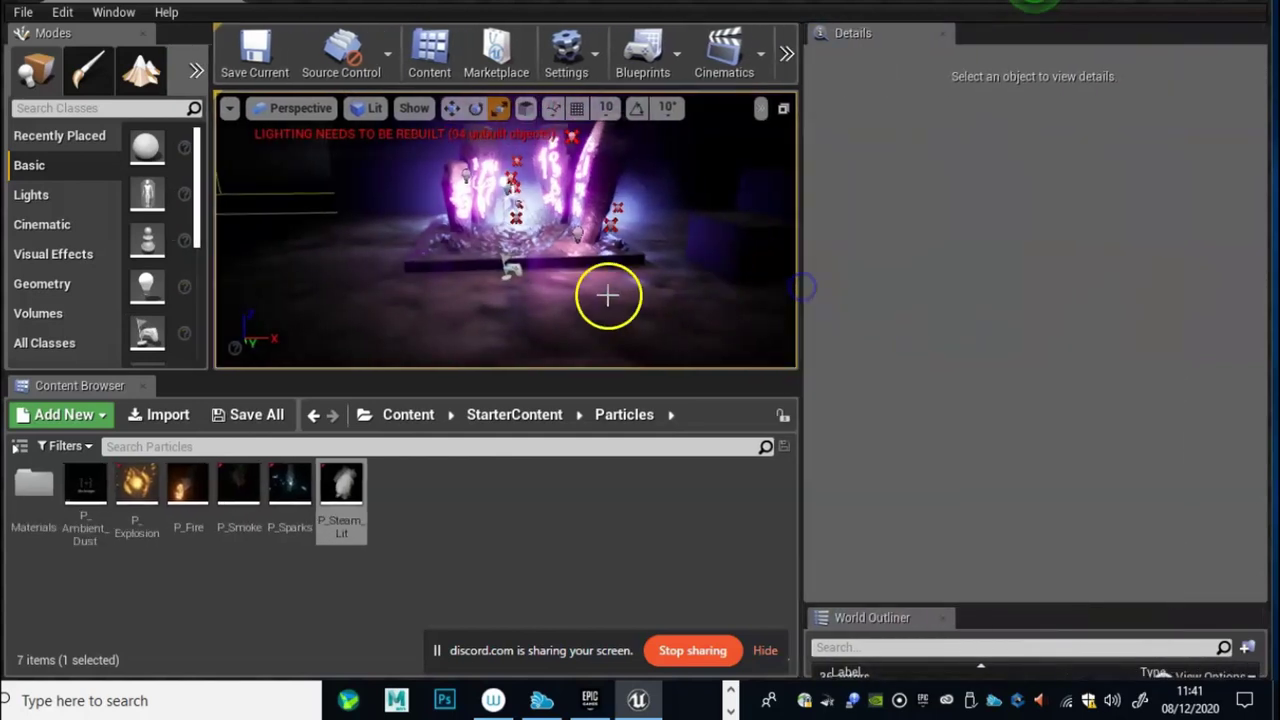
middle_drag(611, 279, 727, 247)
right_drag(611, 279, 625, 172)
drag(625, 172, 714, 130)
click(714, 130)
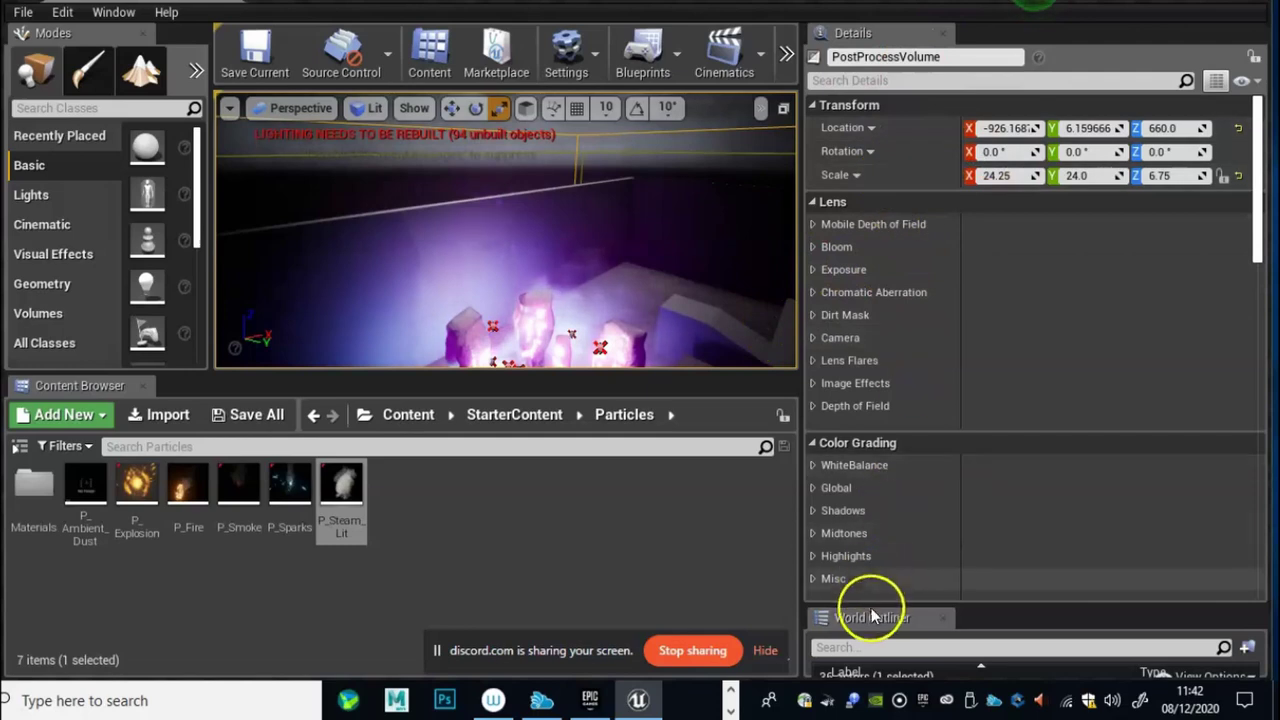
drag(880, 604, 951, 91)
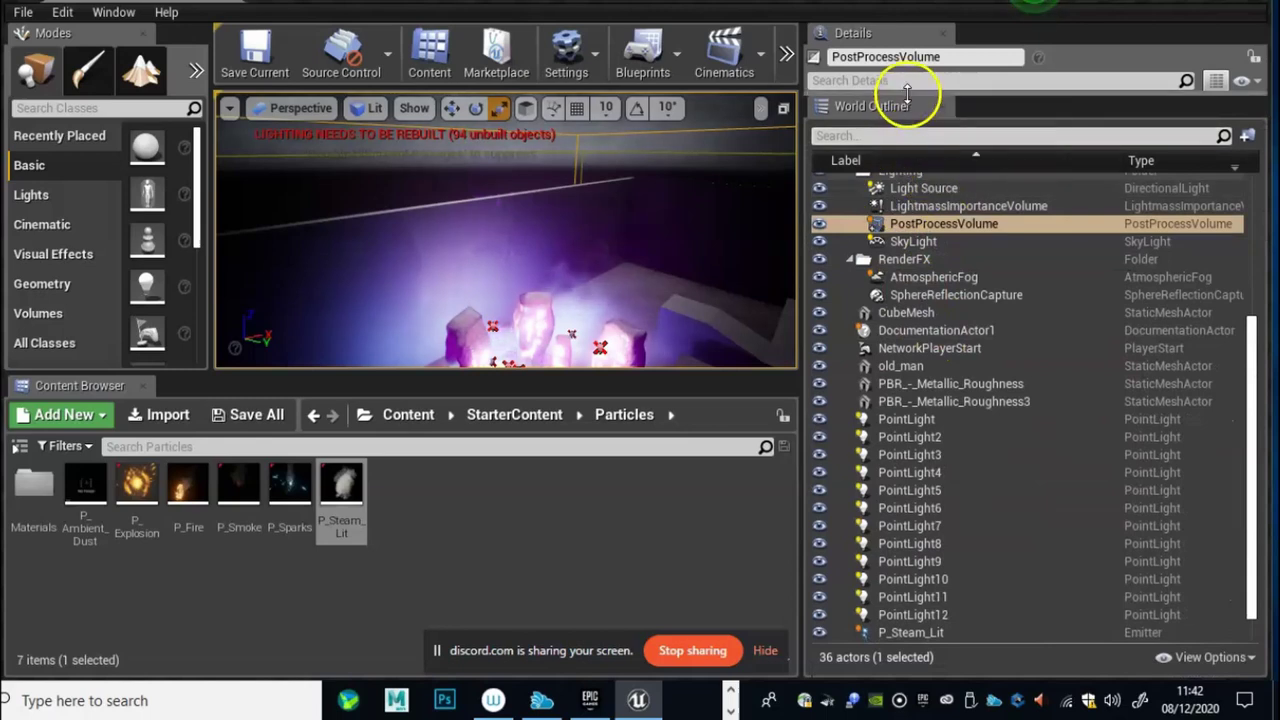
drag(908, 95, 923, 558)
Step: Expand the PostProcessVolume's Mobile Depth of Field and Bloom groups under Lens to examine their settings
scroll(903, 346, down, 2)
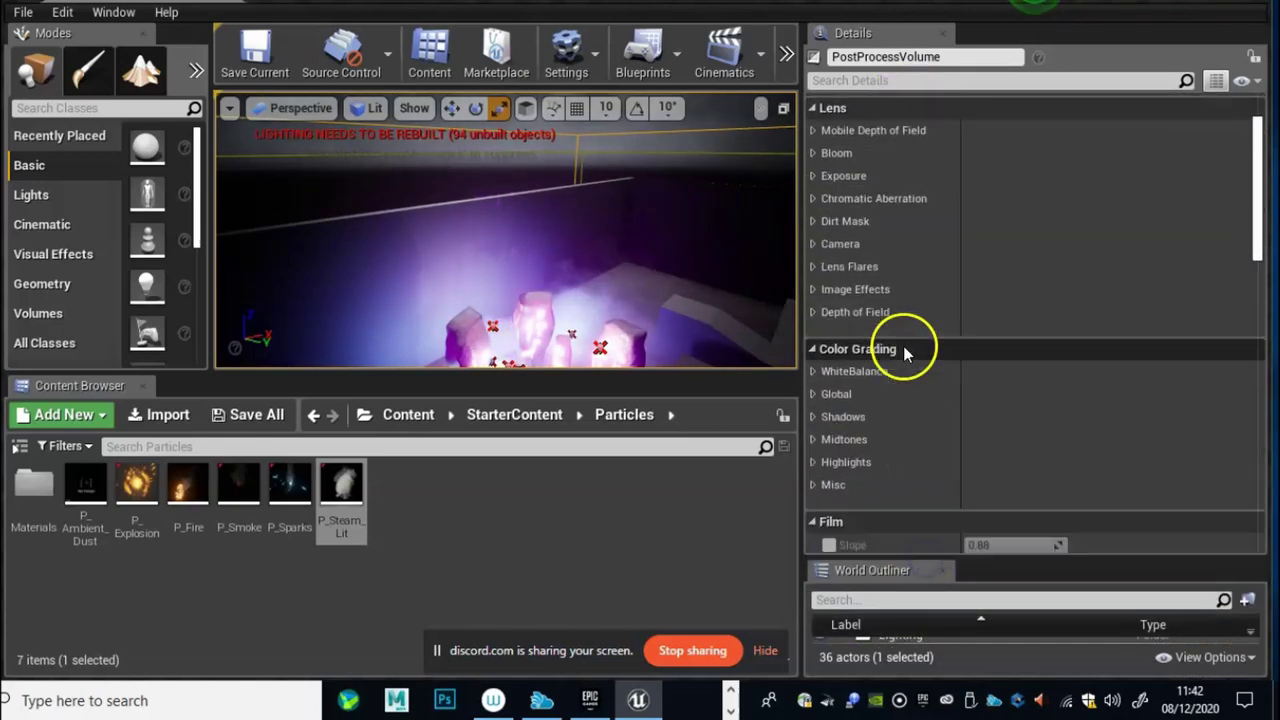
scroll(904, 332, up, 2)
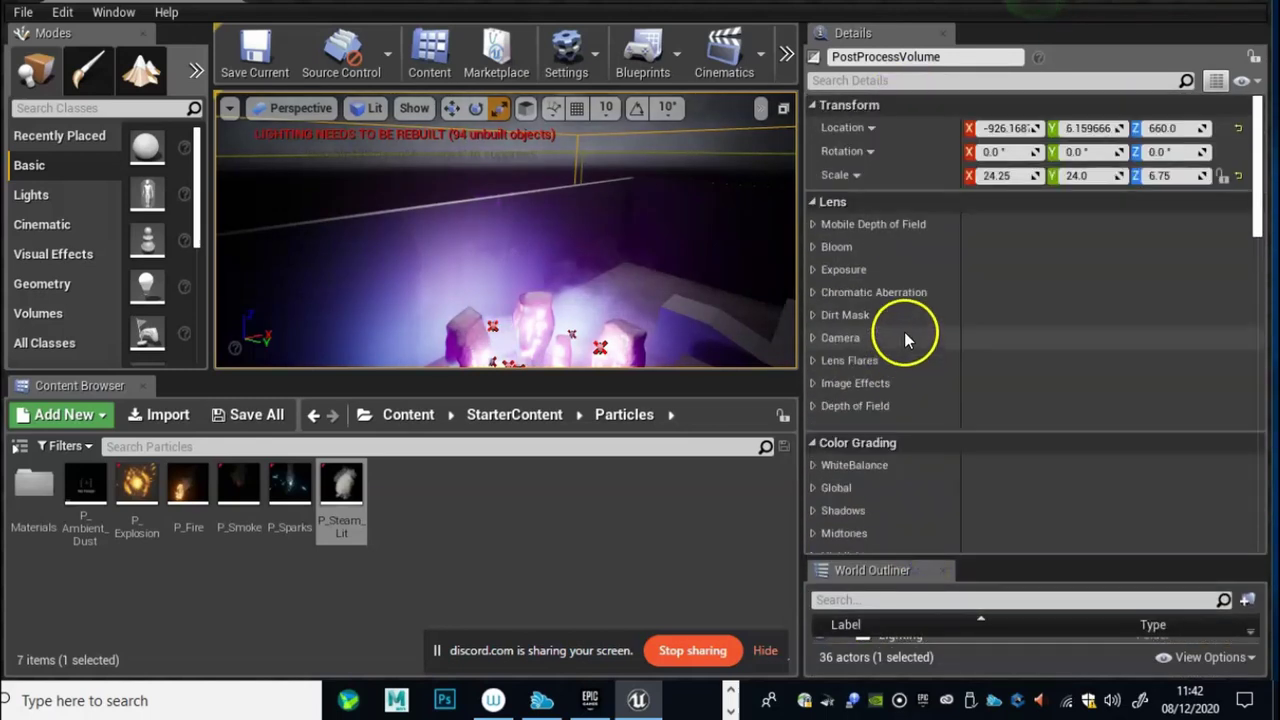
click(822, 226)
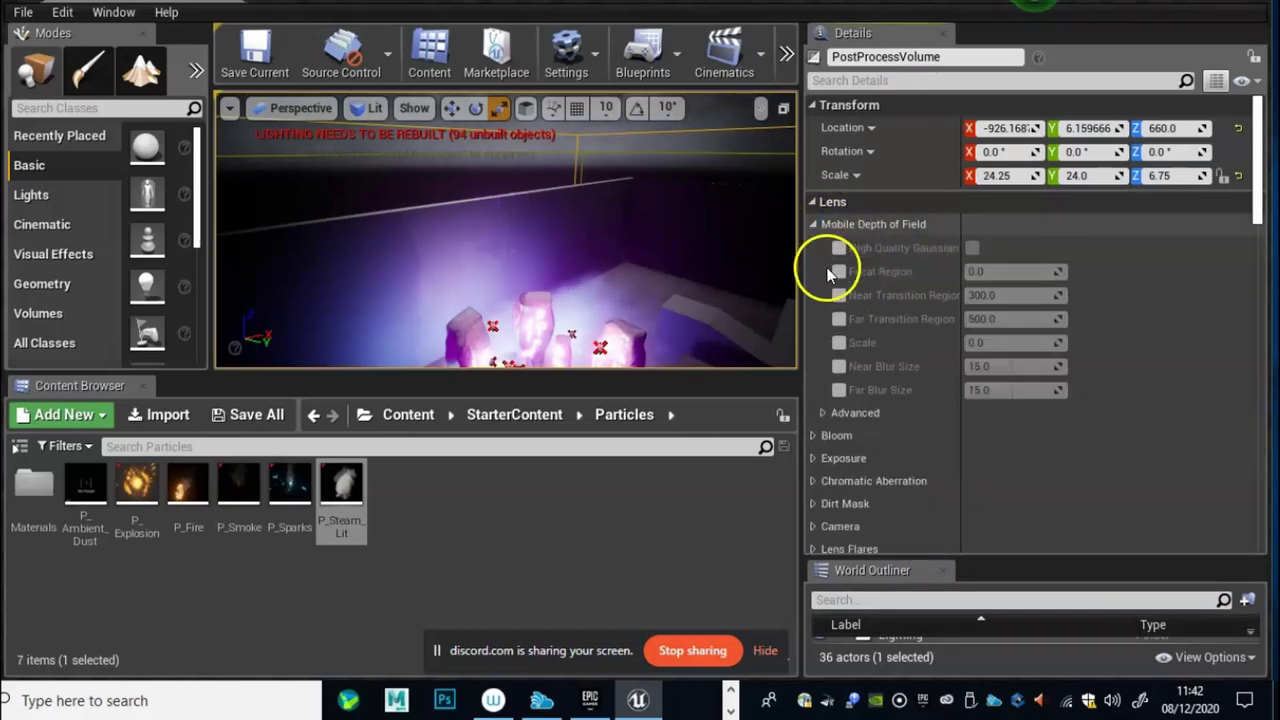
click(813, 434)
scroll(1018, 469, down, 2)
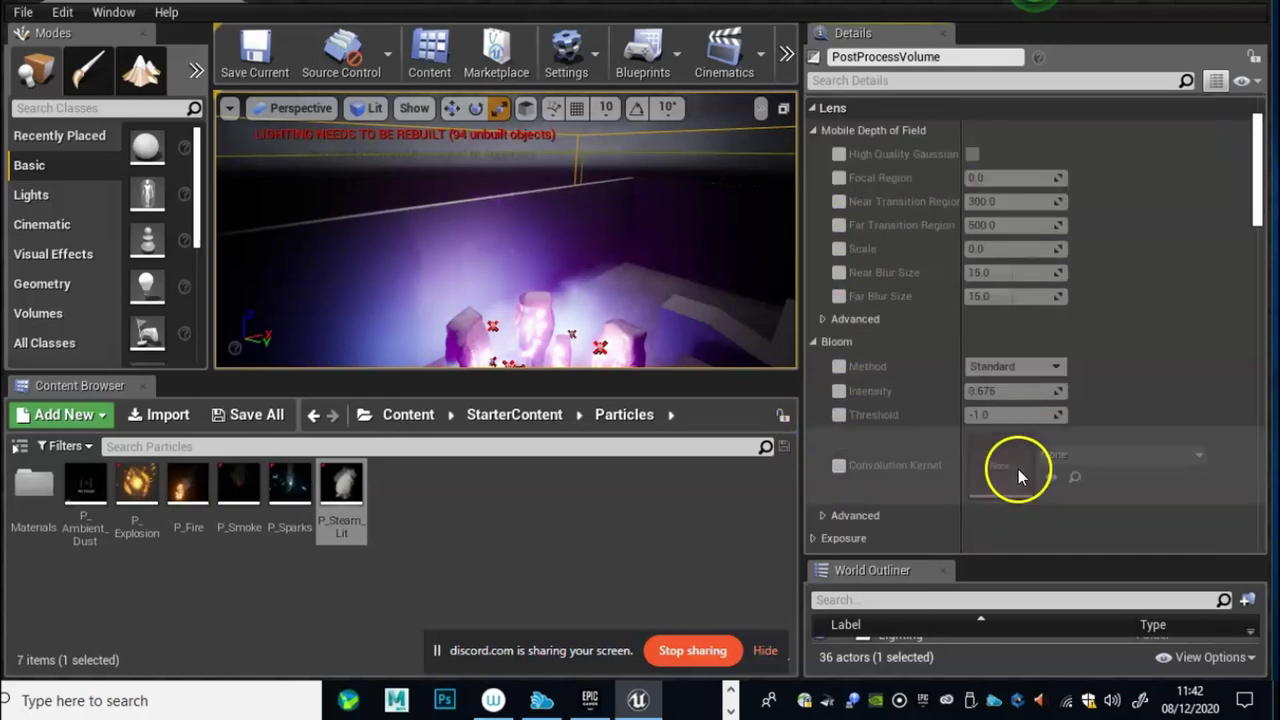
Step: Expand the PostProcessVolume's Exposure group to examine its compensation and brightness settings
scroll(920, 430, down, 2)
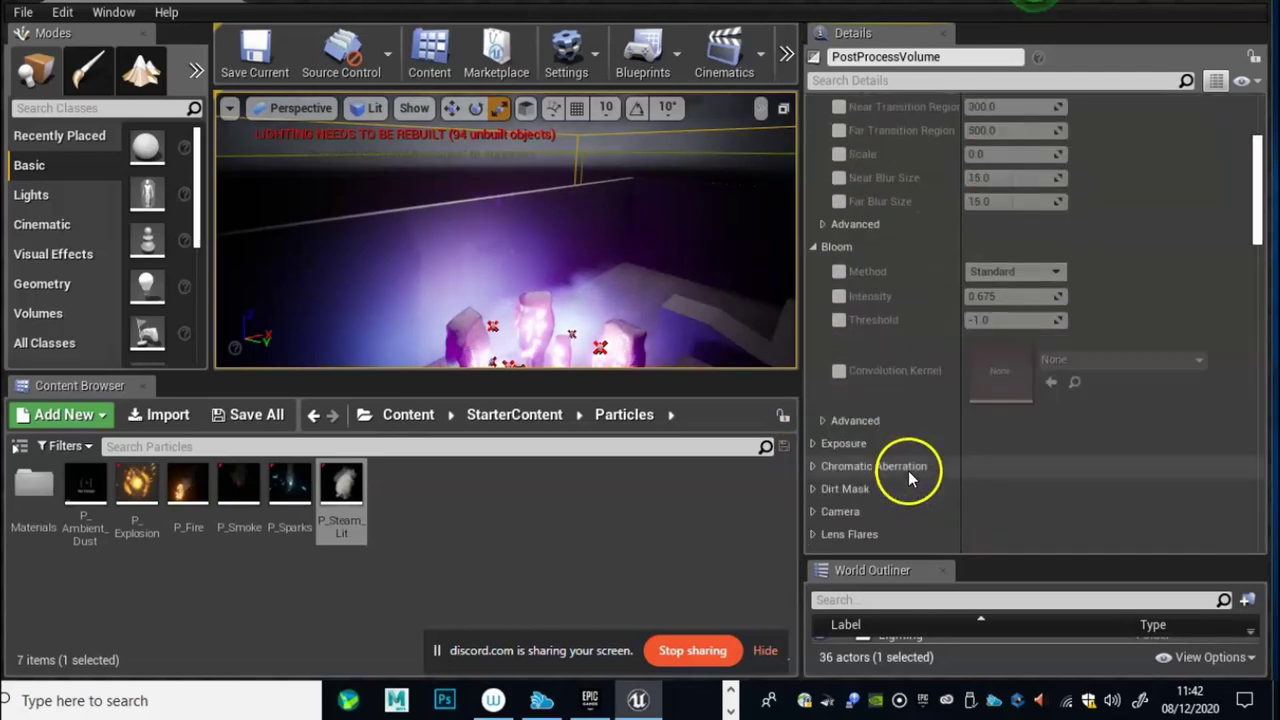
click(818, 444)
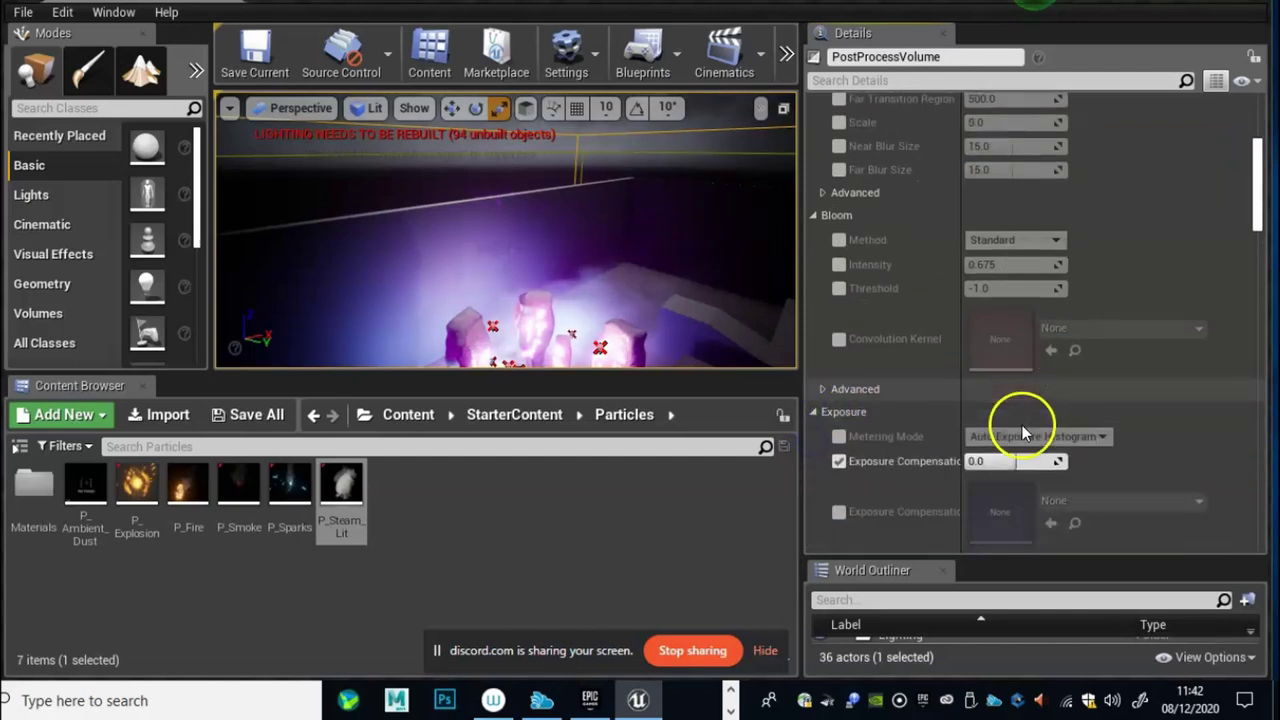
scroll(1000, 420, down, 1)
scroll(958, 416, down, 1)
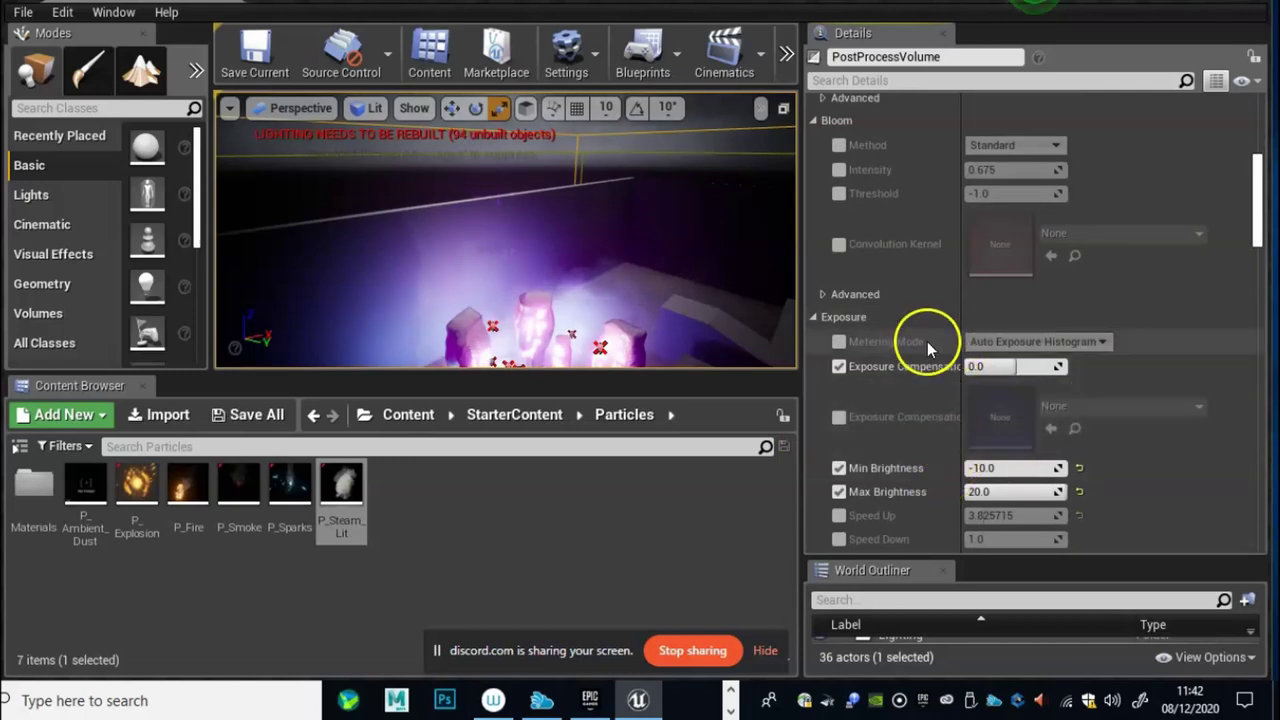
scroll(924, 325, up, 2)
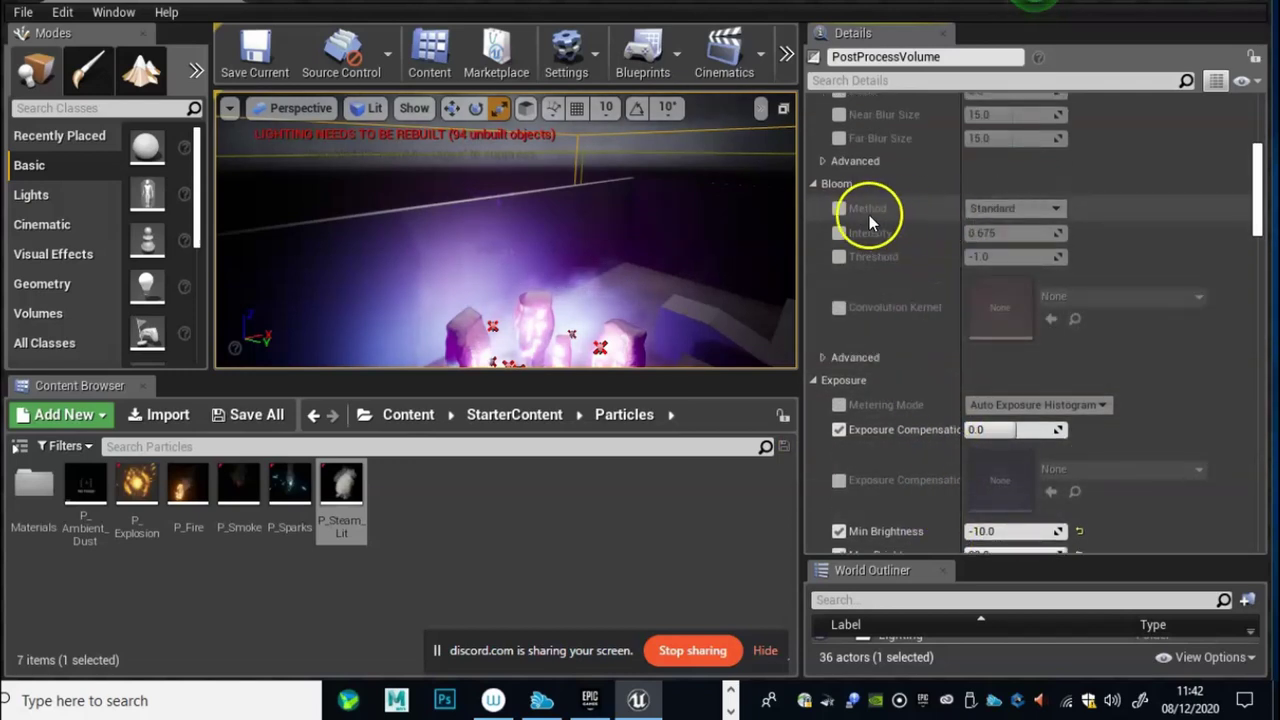
Step: Enable the Bloom Intensity override, then frame the wizard and rune stones up close with the editor icons hidden
click(839, 233)
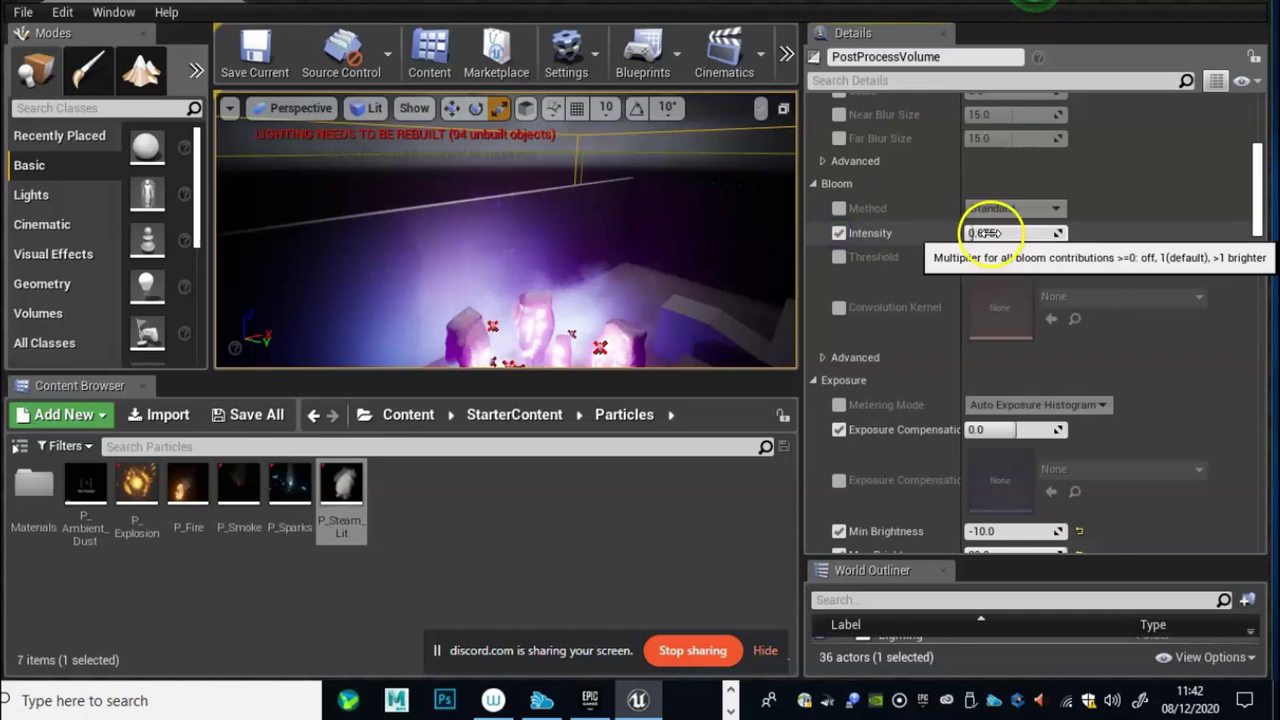
right_drag(659, 272, 457, 614)
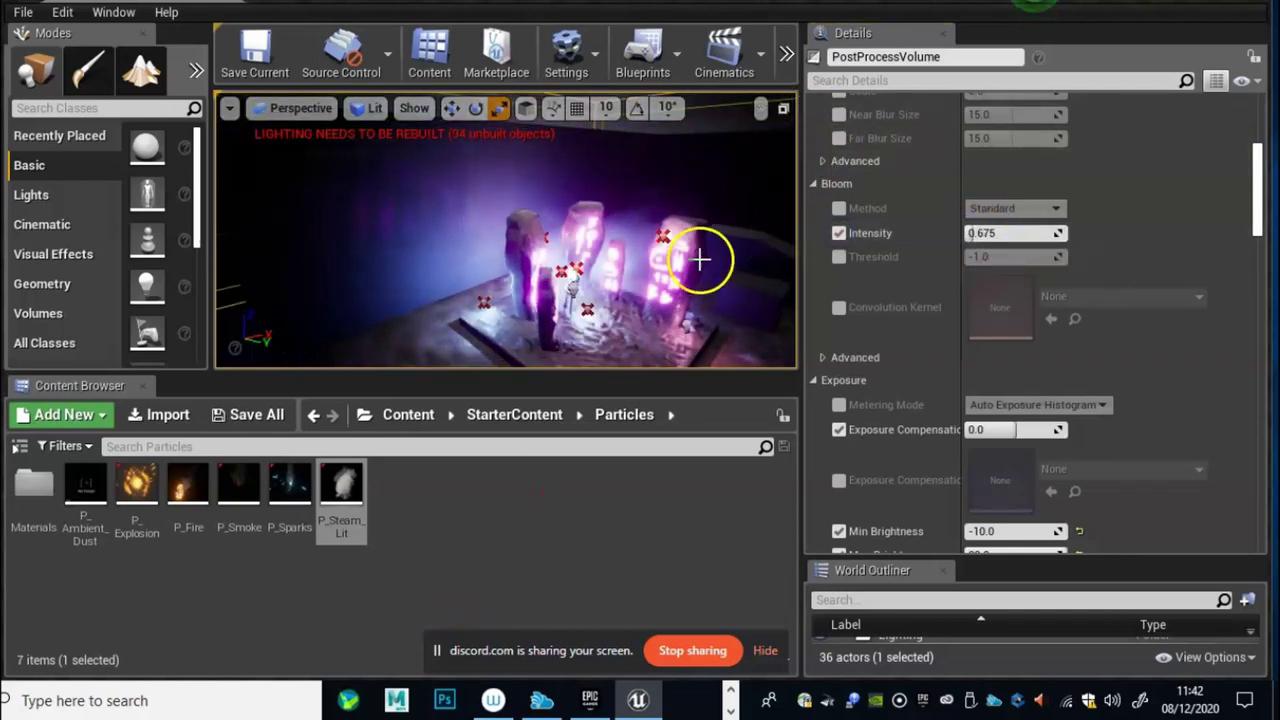
right_drag(697, 257, 950, 326)
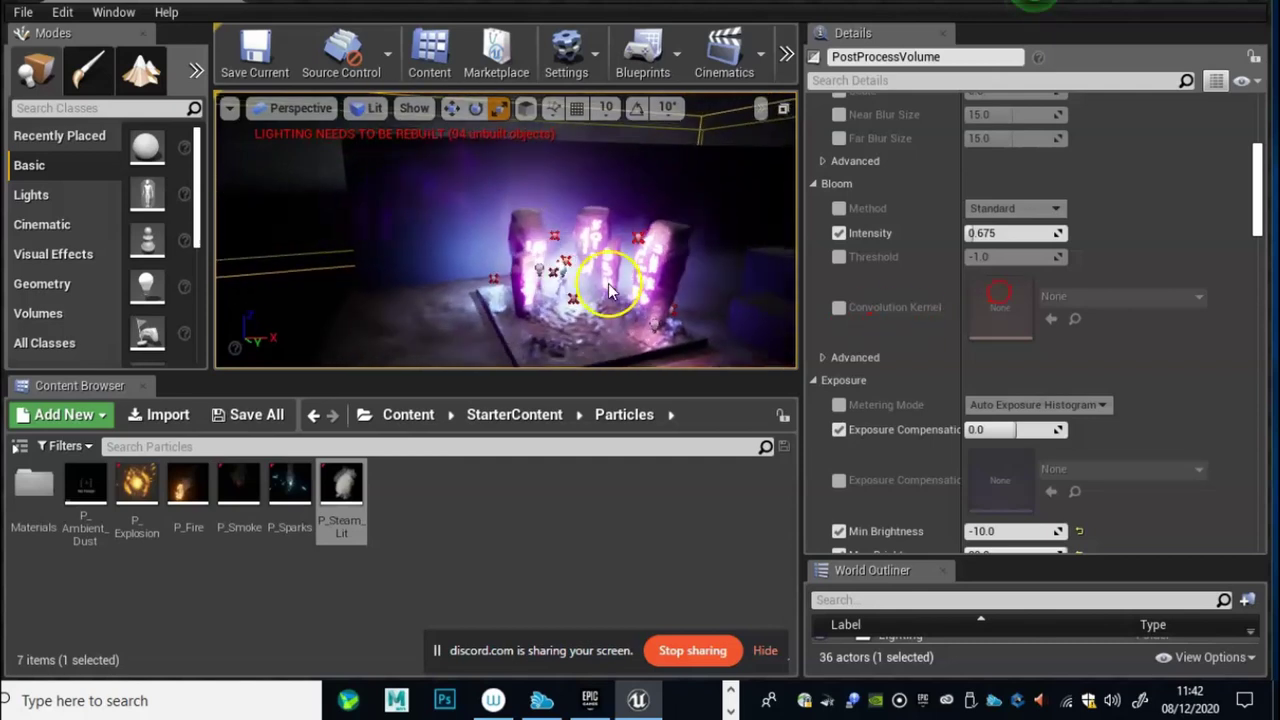
right_drag(643, 259, 866, 318)
mouse_move(505, 238)
right_down()
mouse_move(511, 215)
mouse_move(511, 230)
right_up()
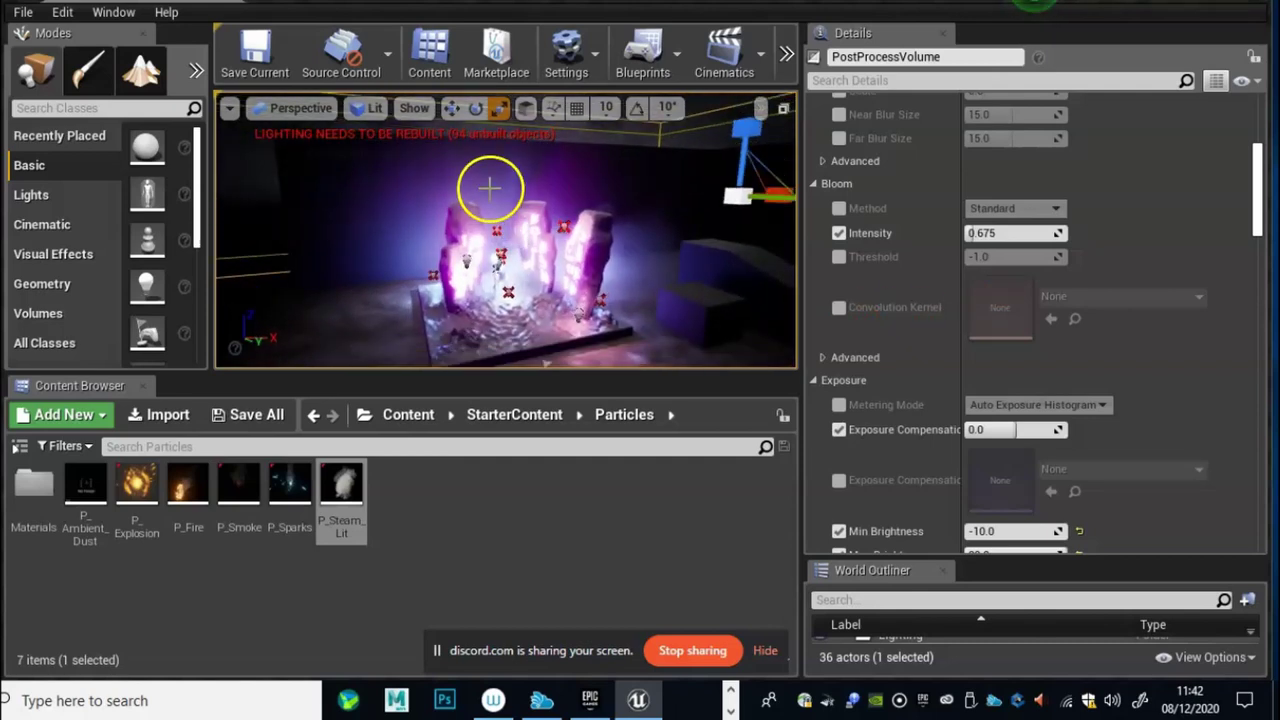
key(g)
drag(462, 208, 438, 197)
right_drag(438, 197, 426, 185)
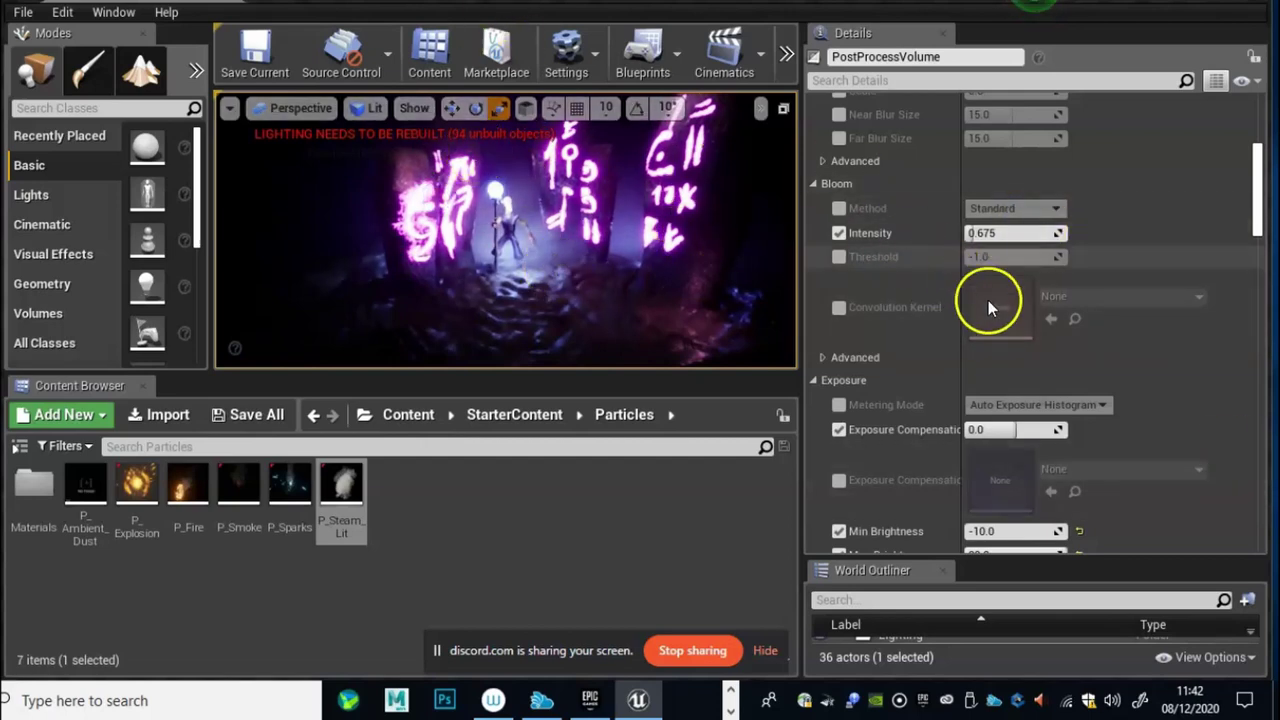
Step: Try Bloom Intensity values up to 8.0 on the glowing runes, ending at about 2.44
click(979, 233)
drag(979, 233, 1040, 243)
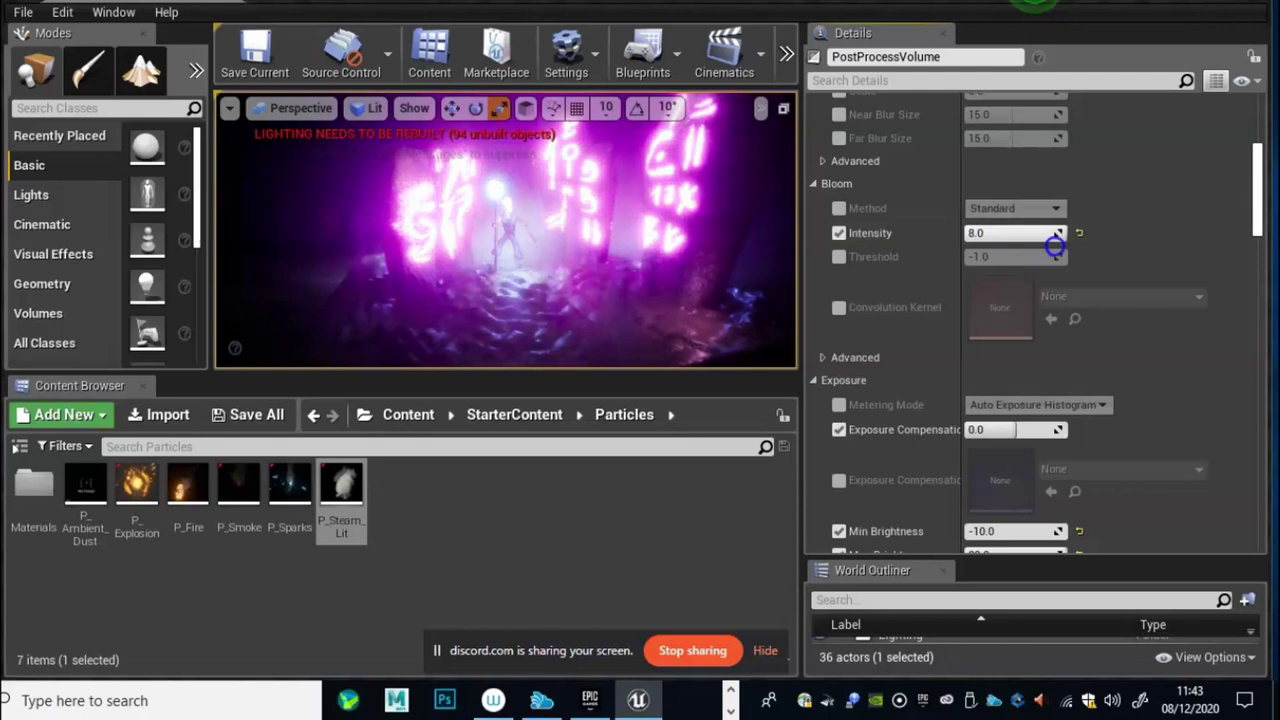
drag(1055, 247, 1028, 240)
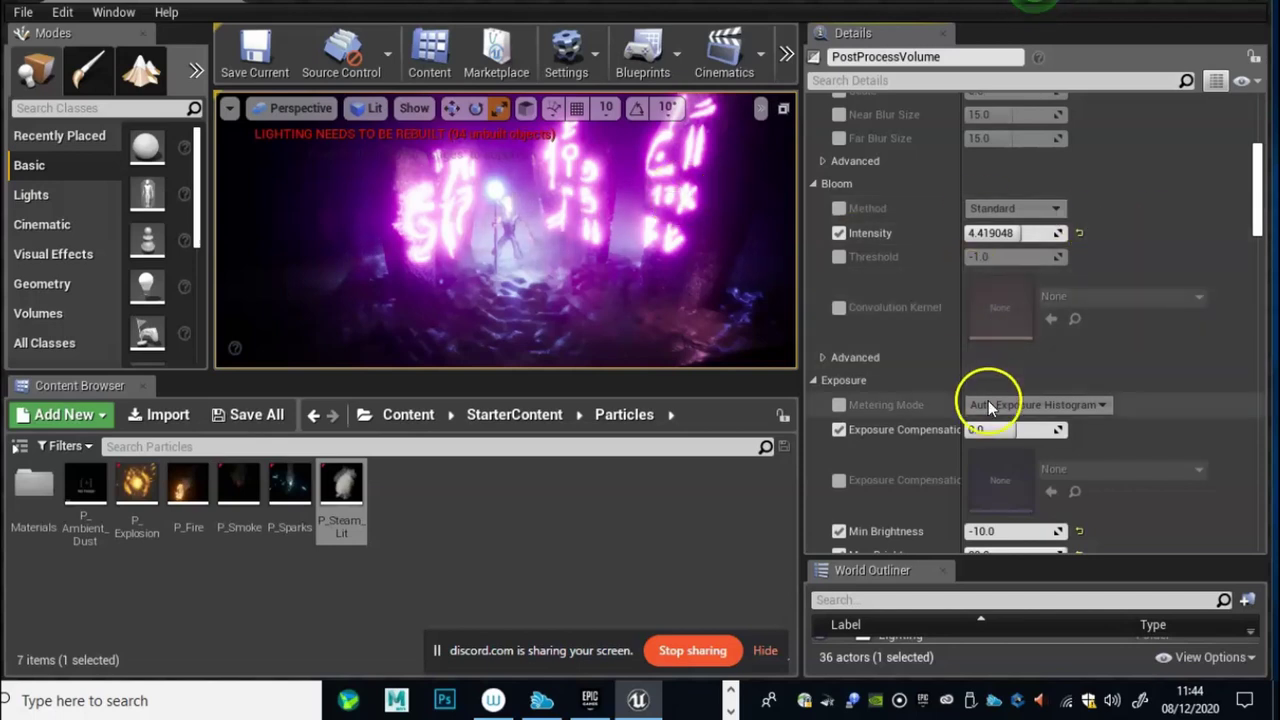
mouse_move(1006, 229)
mouse_down()
mouse_move(980, 231)
mouse_move(1103, 233)
mouse_move(1000, 237)
mouse_move(1057, 237)
mouse_move(1018, 243)
mouse_up()
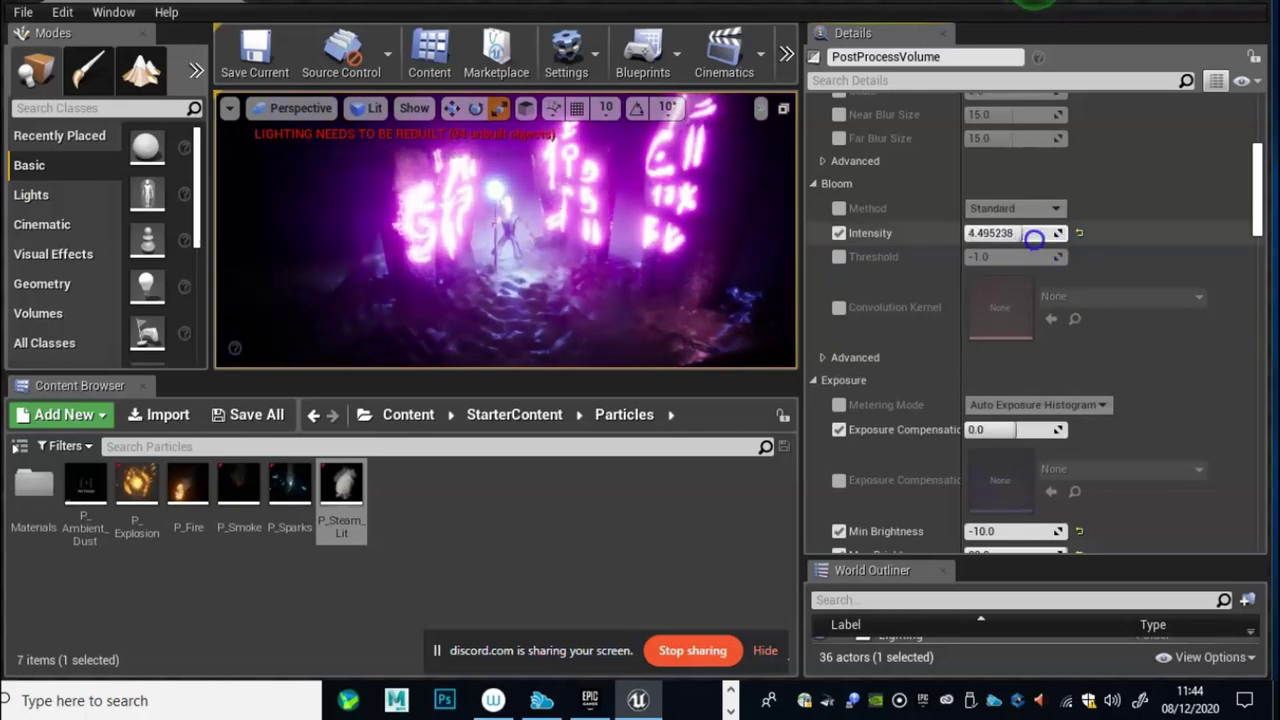
drag(1096, 247, 1015, 240)
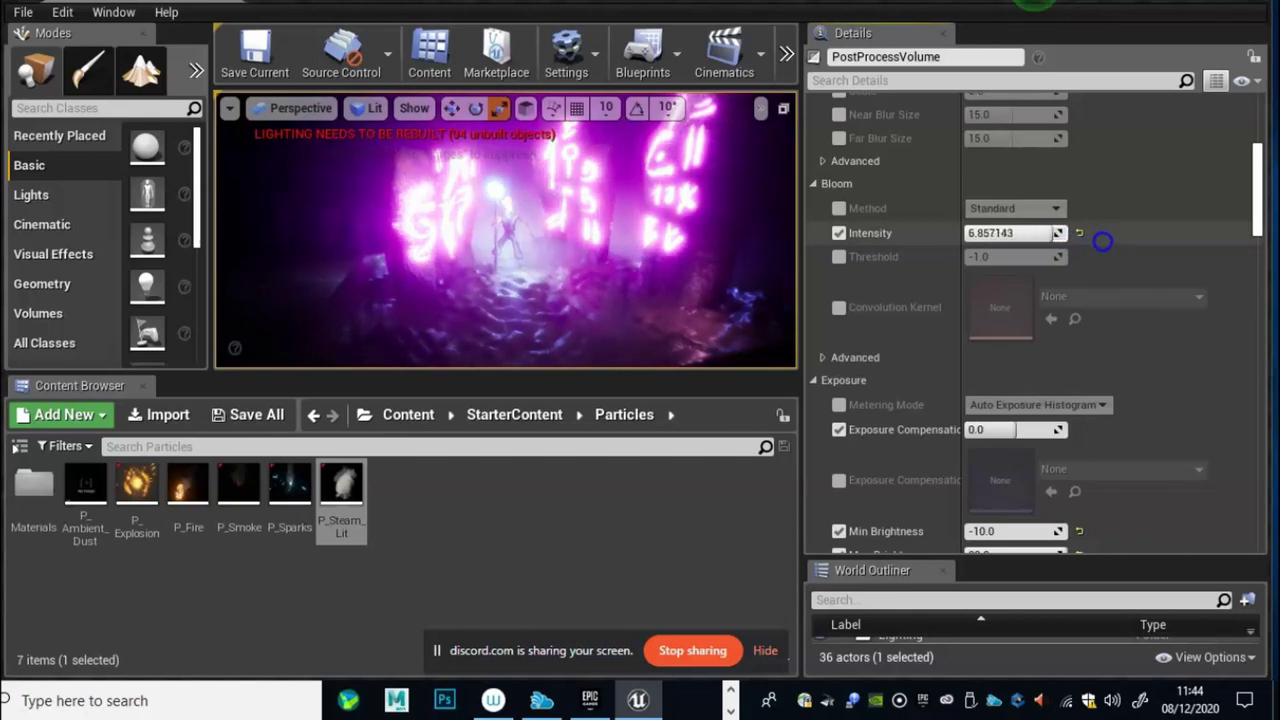
drag(1072, 238, 1041, 215)
drag(1107, 222, 1045, 232)
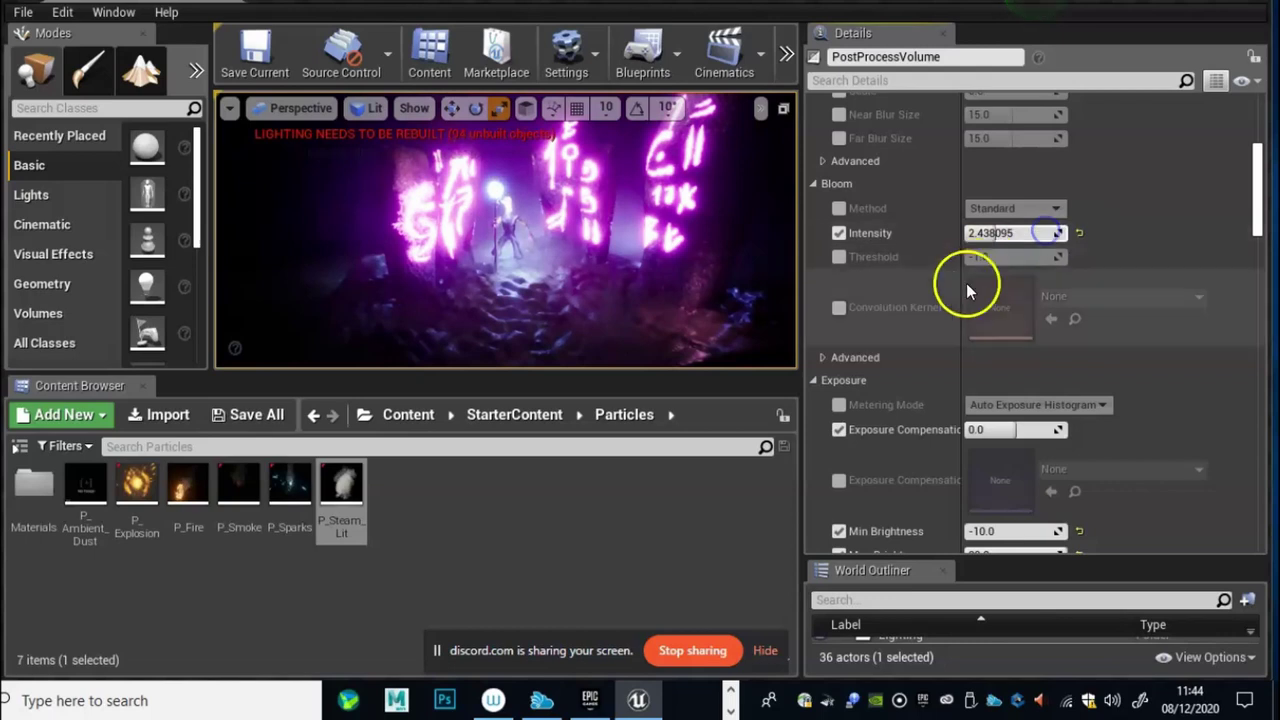
Step: Enable the Bloom Threshold override, keeping it at -1.0, and enable the Metering Mode override under Exposure
click(840, 256)
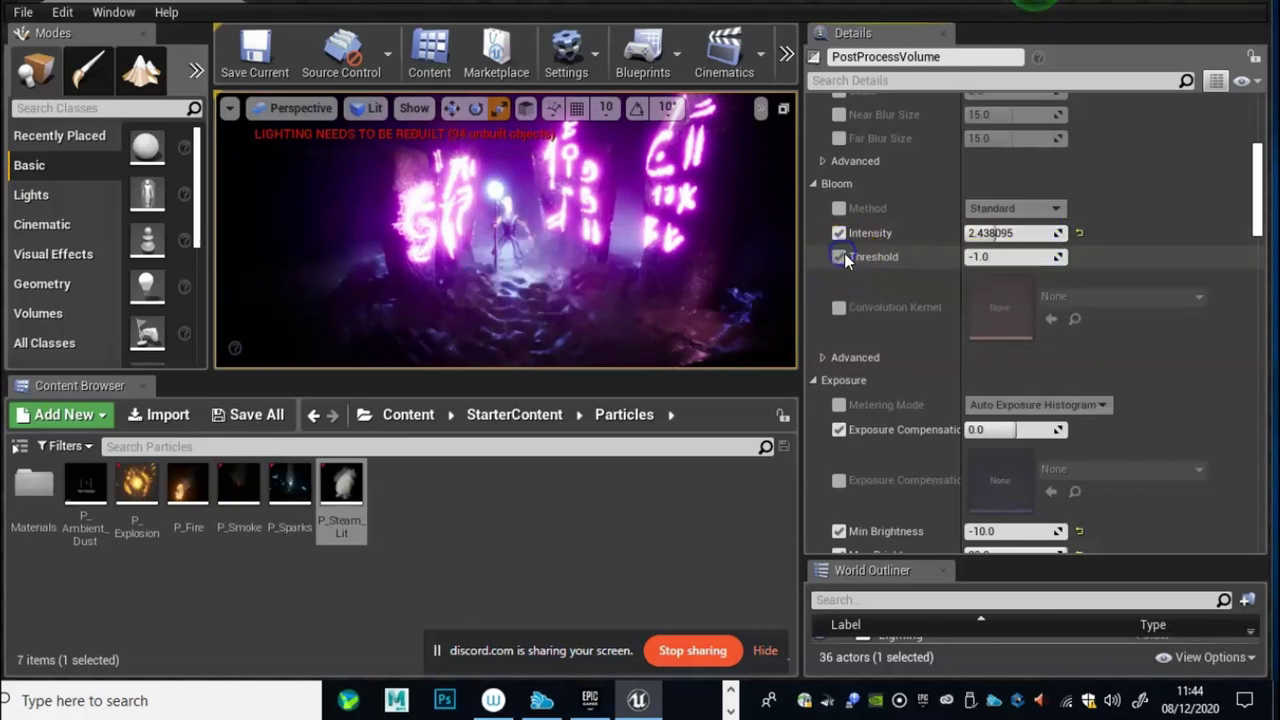
drag(980, 257, 915, 291)
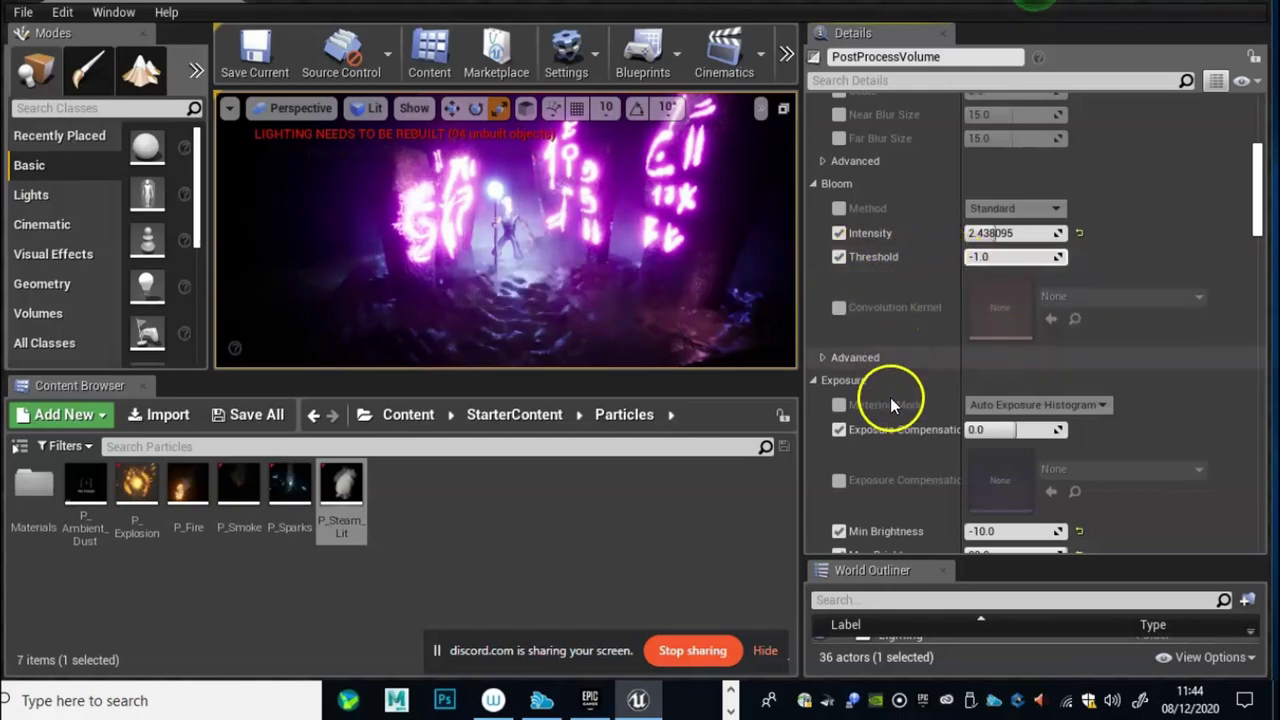
scroll(990, 395, down, 1)
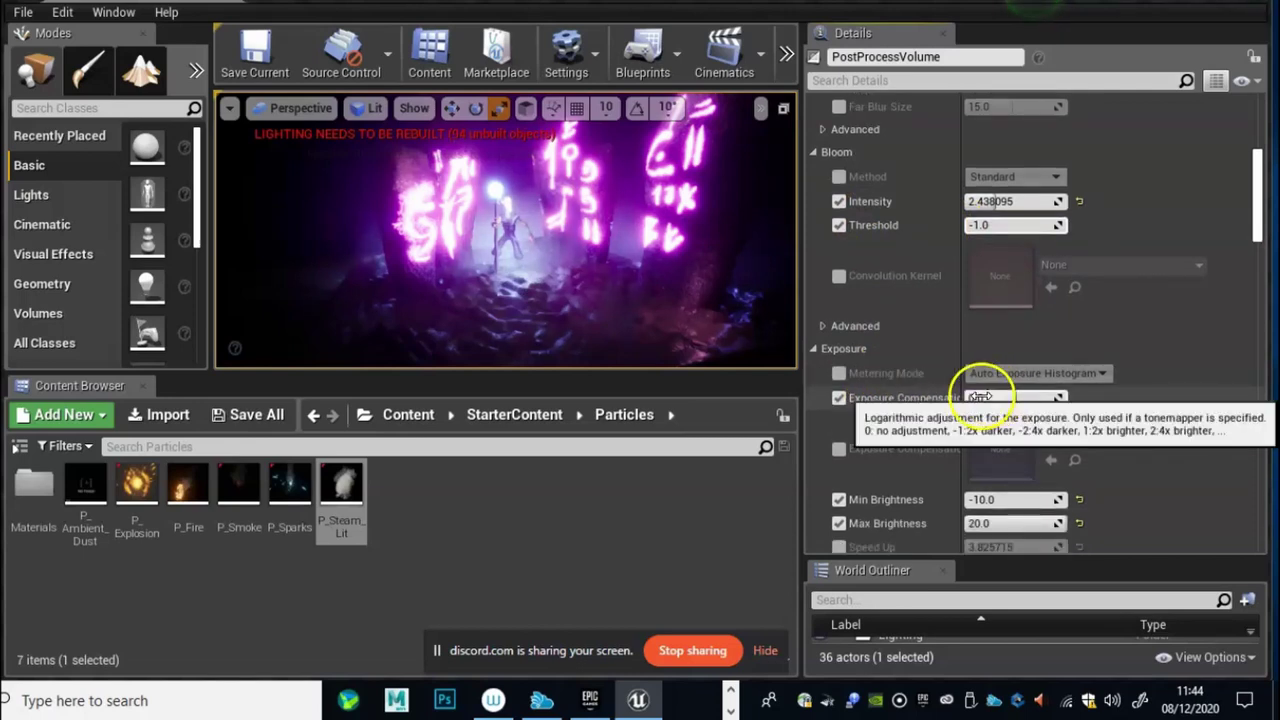
click(839, 373)
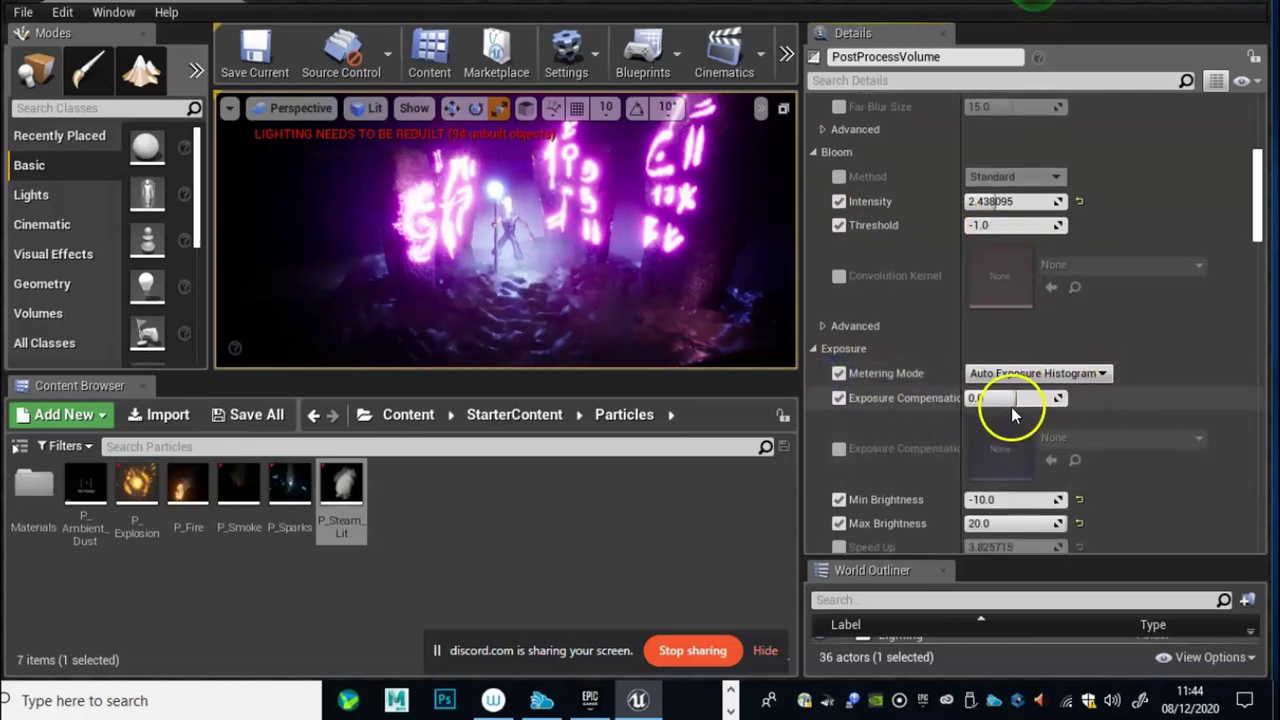
Step: Try different Exposure Compensation values to brighten the scene, ending at about 2.67
drag(1006, 399, 1118, 408)
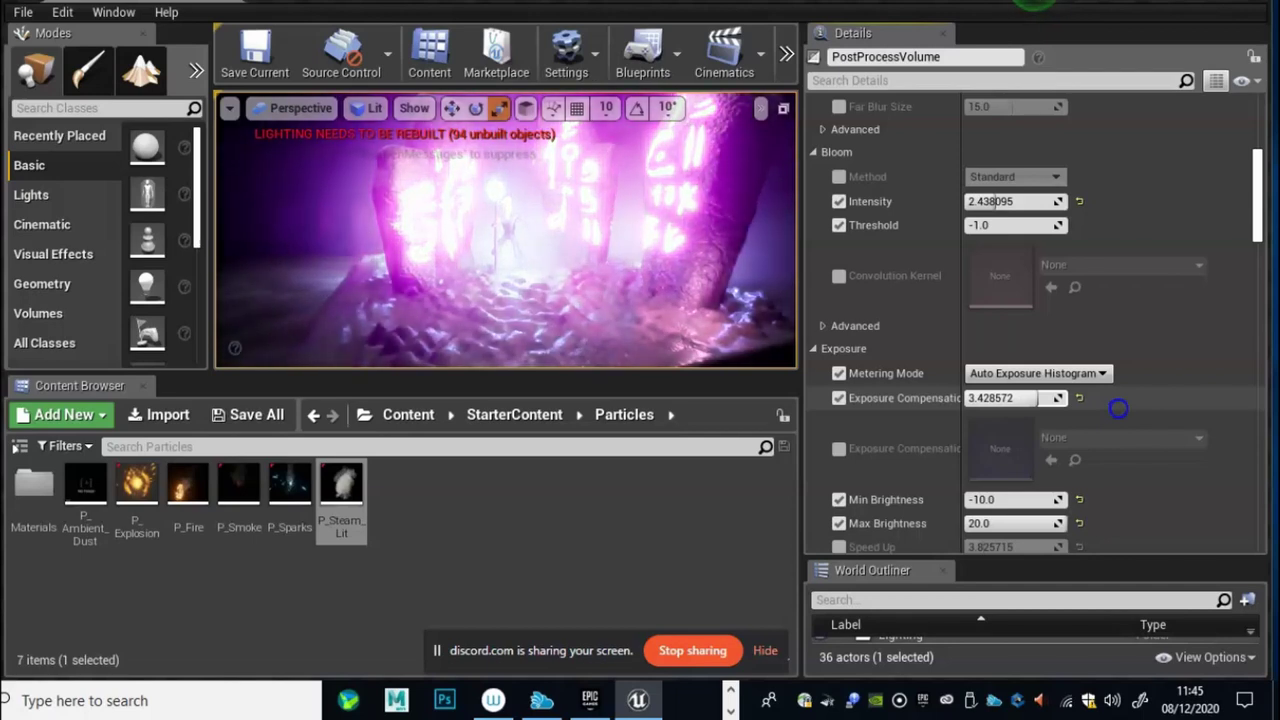
drag(1116, 409, 1111, 409)
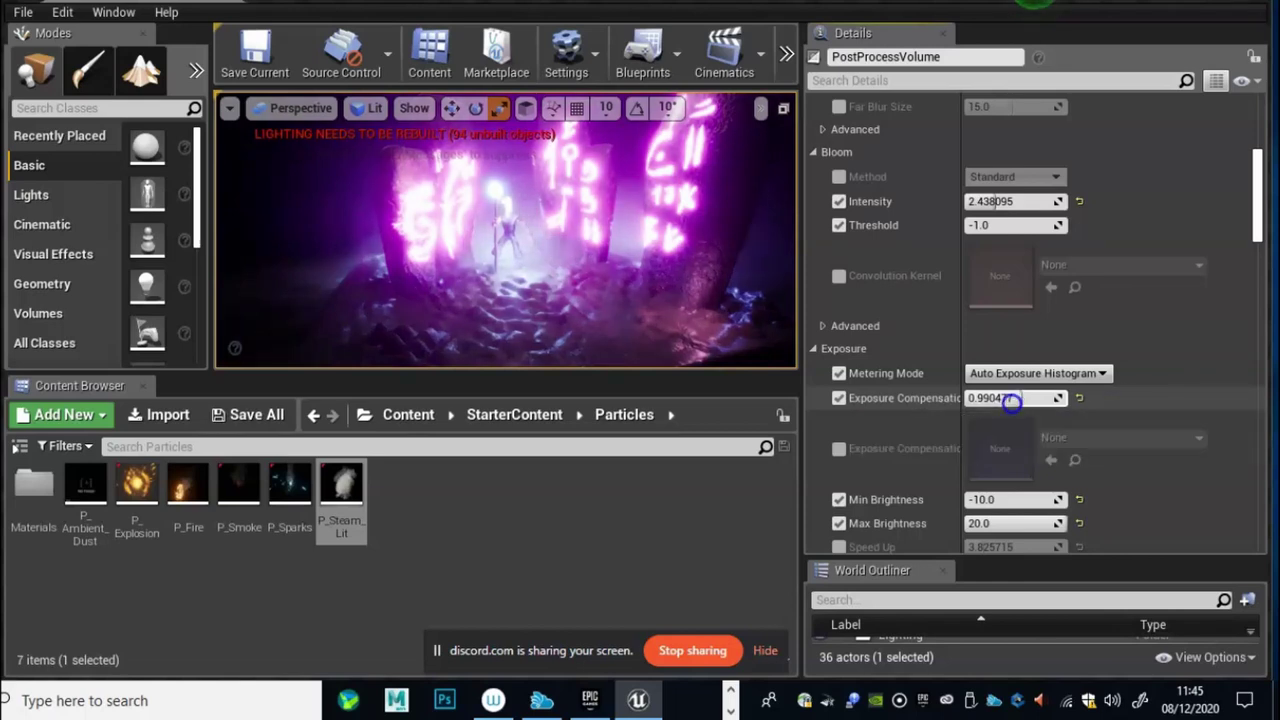
drag(1012, 401, 963, 430)
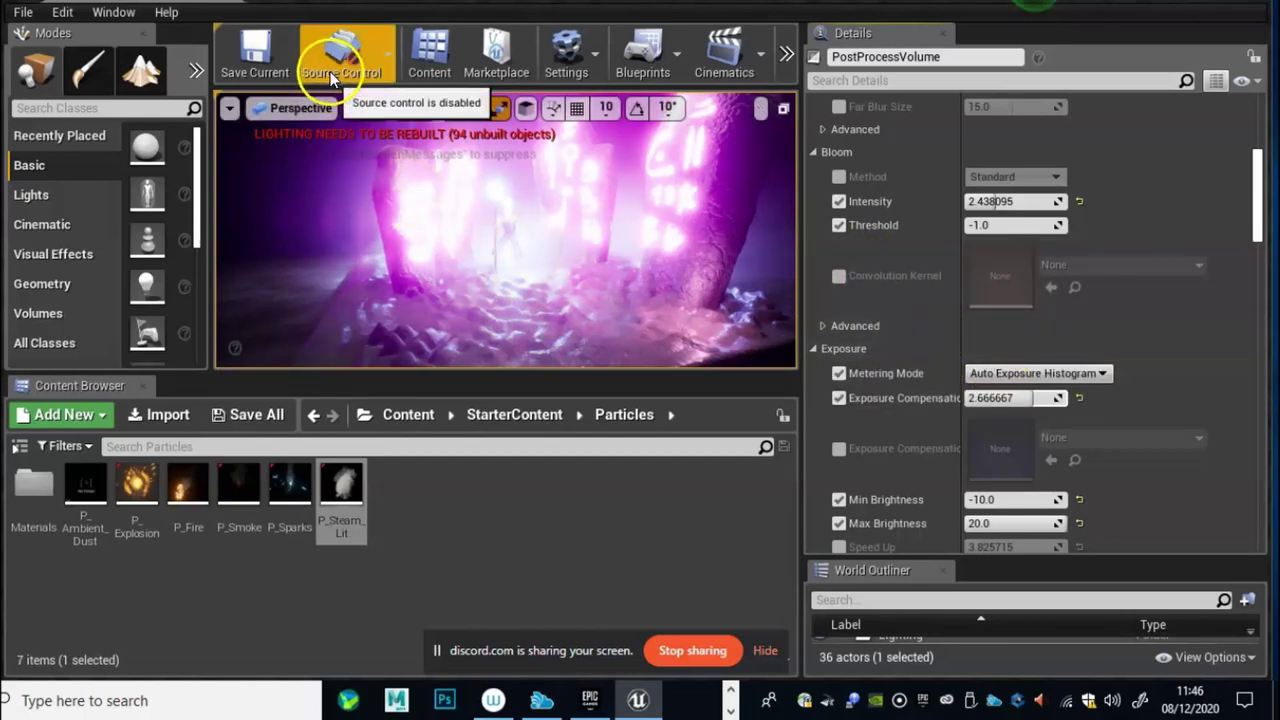
Step: Bring the view closer to the wizard between the rune stones and enlarge the viewport in height and width
drag(523, 257, 492, 194)
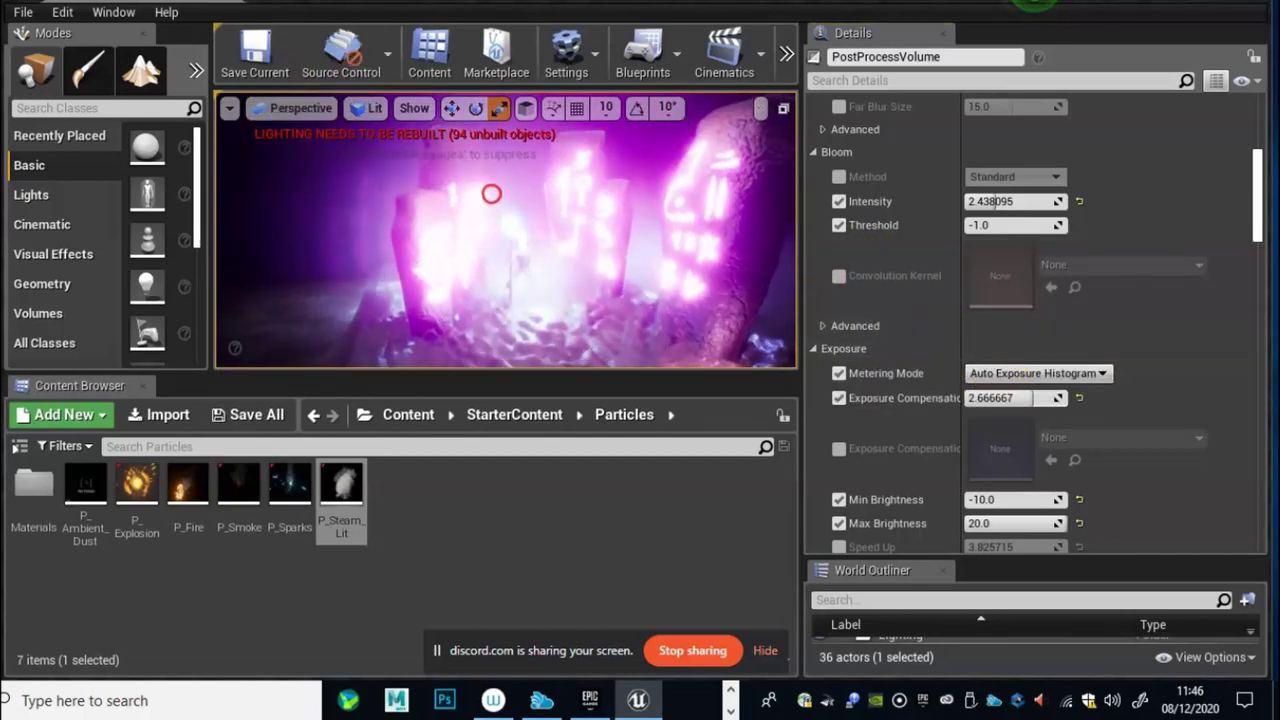
right_drag(491, 194, 583, 363)
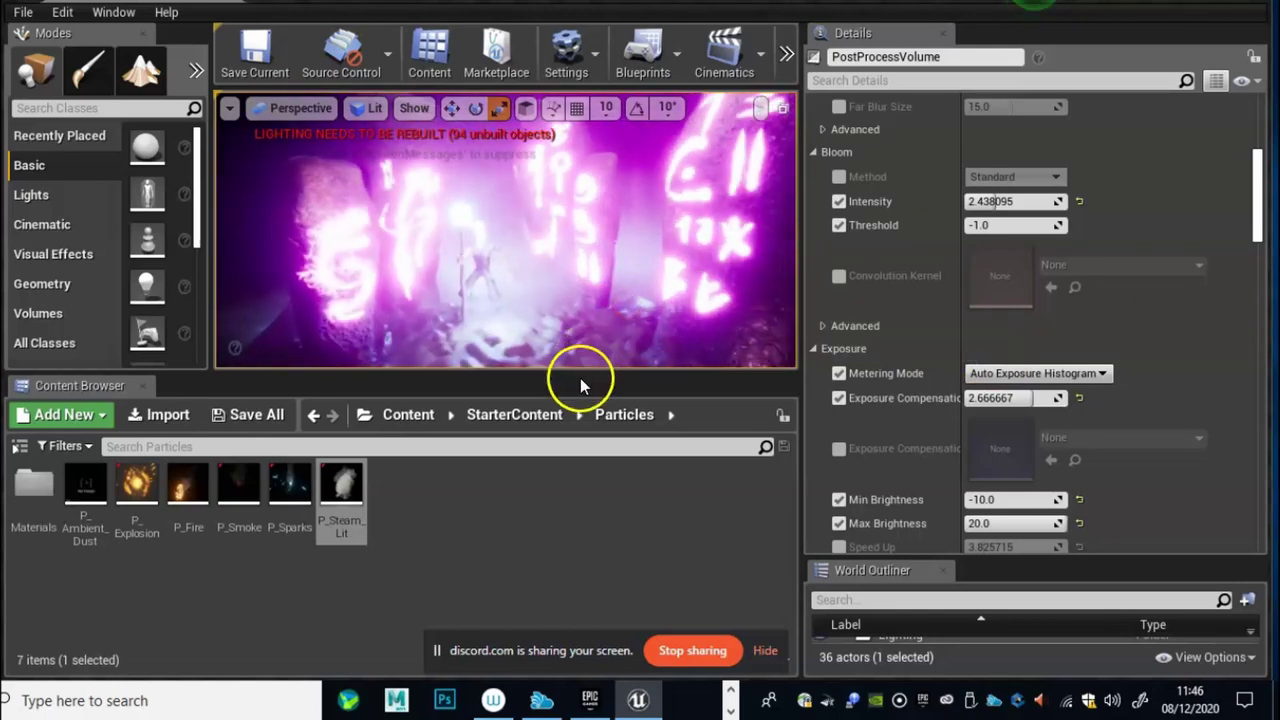
drag(580, 378, 656, 514)
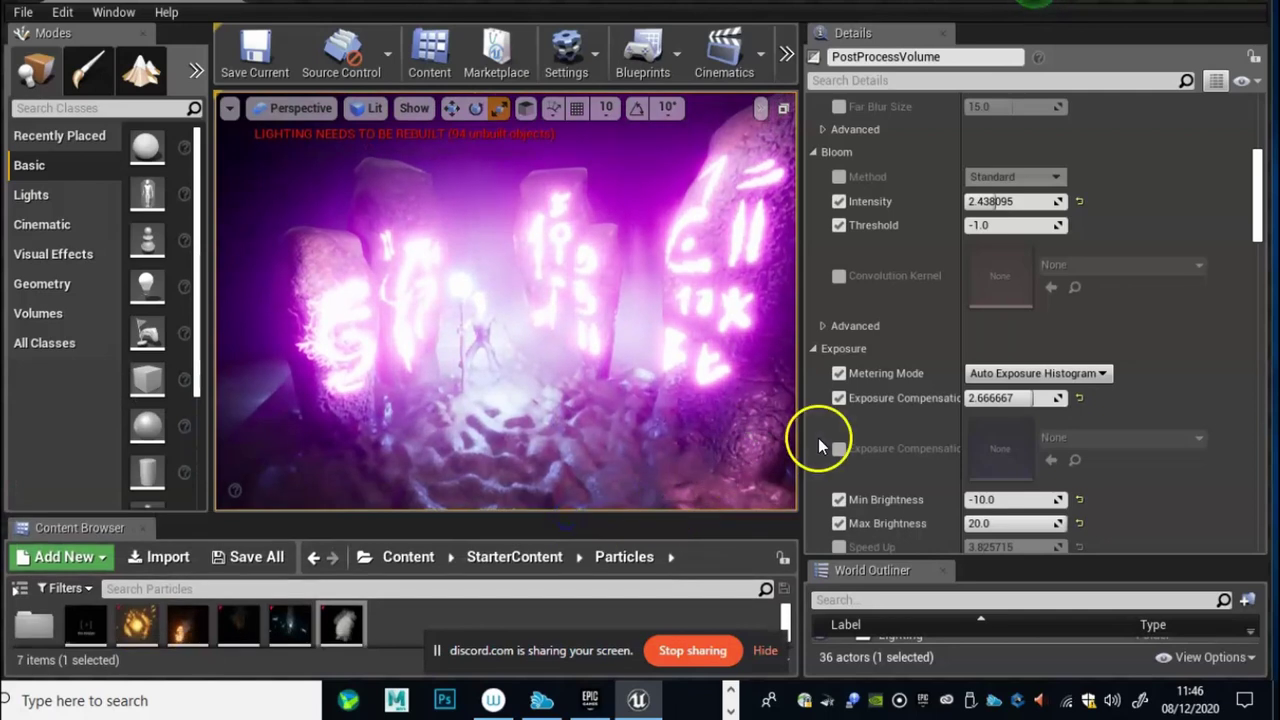
drag(802, 440, 930, 444)
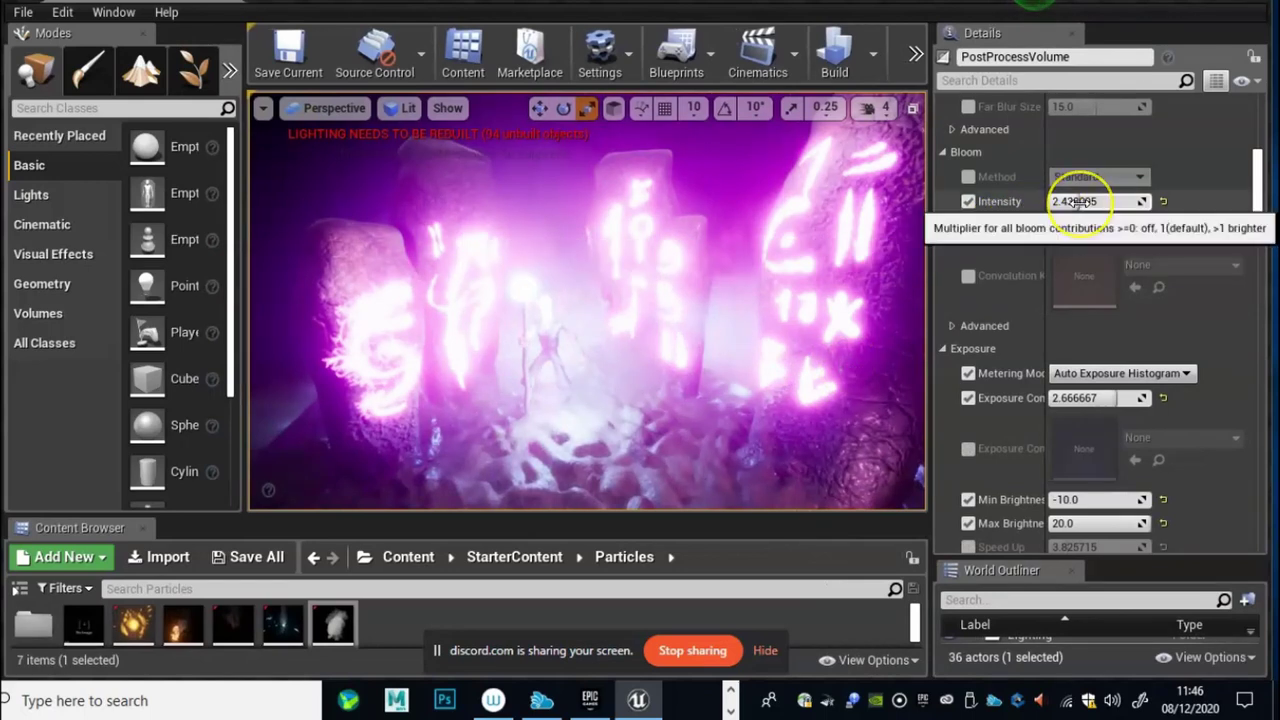
Step: Fine-tune the Bloom Intensity to about 2.59
drag(1077, 202, 1092, 200)
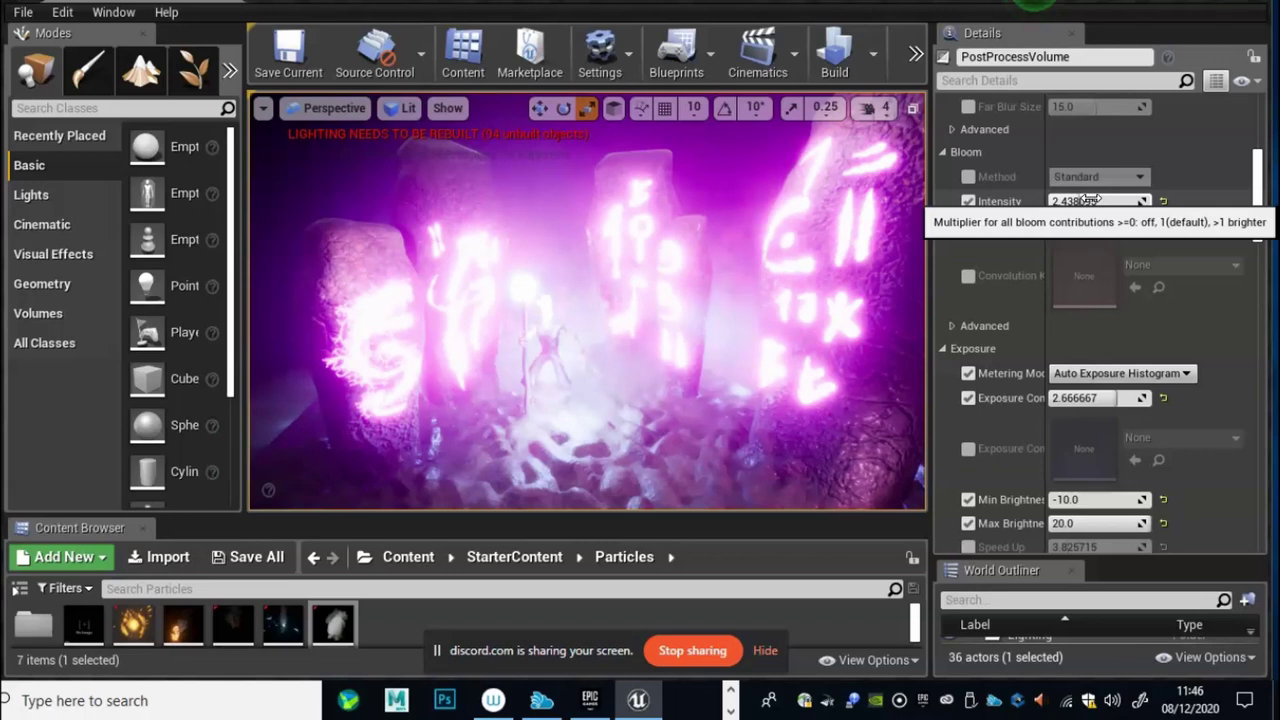
click(1080, 201)
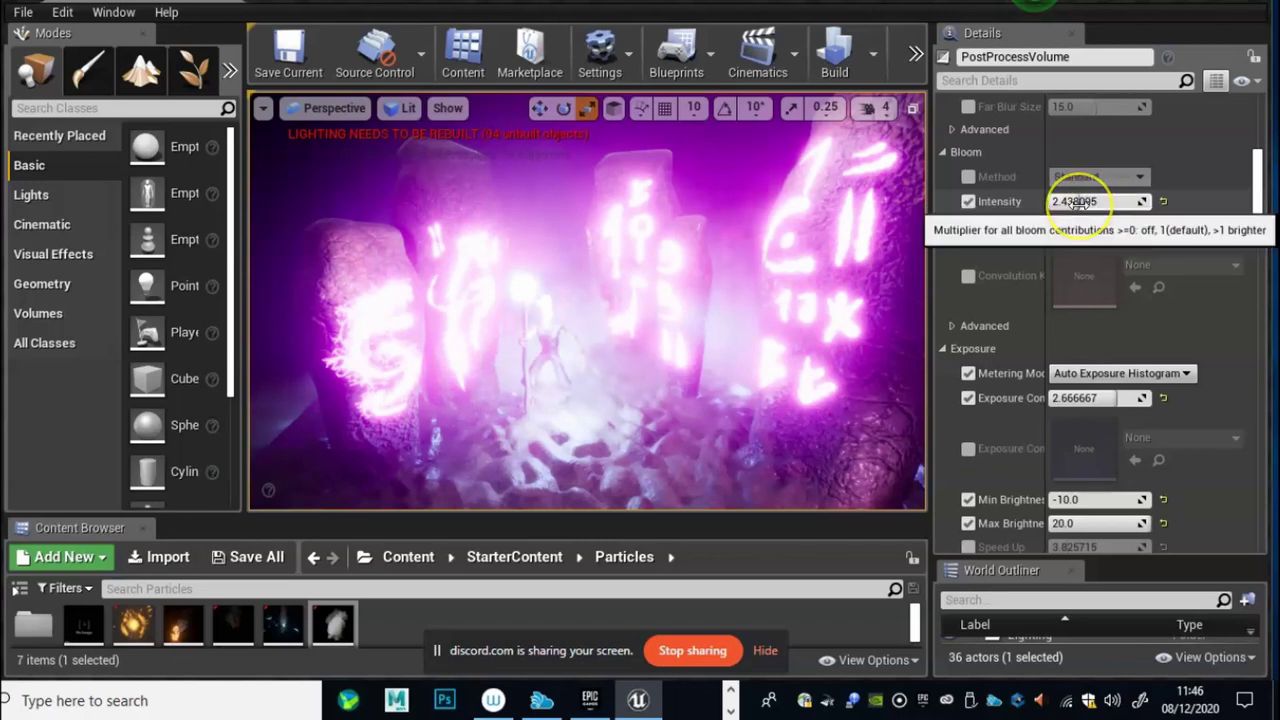
drag(1077, 203, 1083, 202)
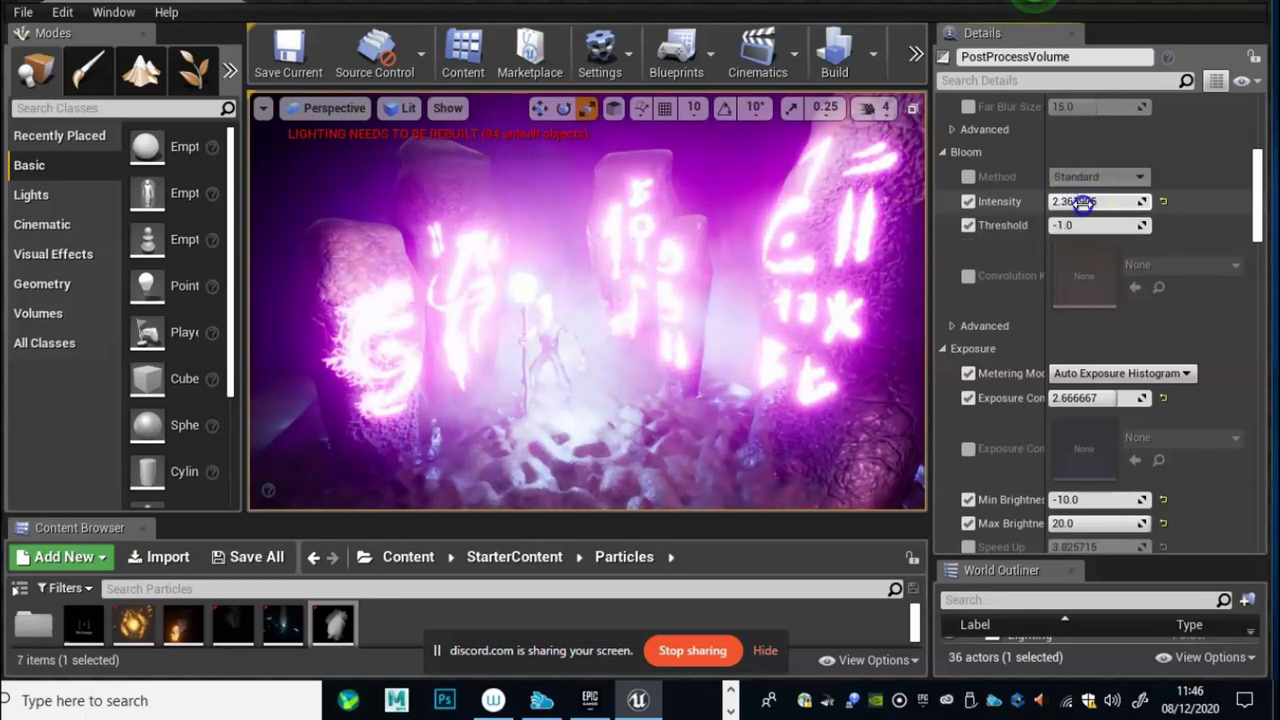
click(751, 299)
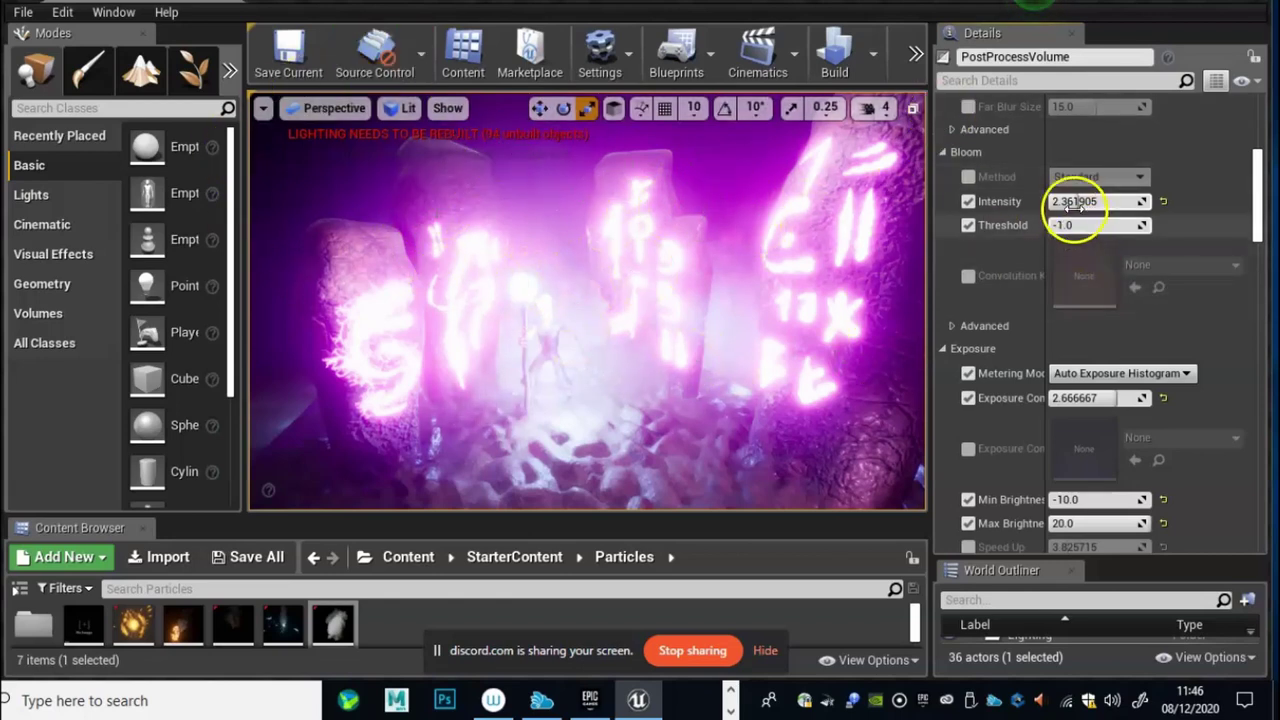
click(1073, 202)
drag(1067, 202, 1072, 204)
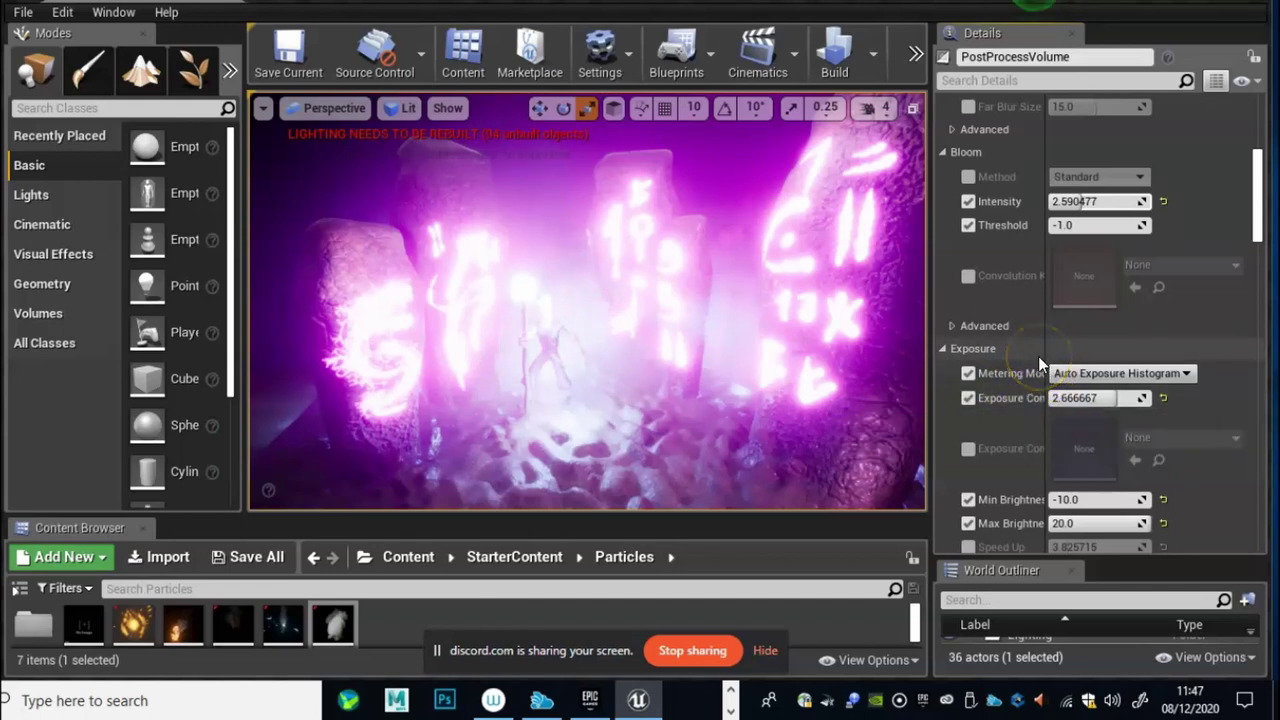
Step: Widen the Details area and raise the Exposure Min Brightness to darken the scene
click(1020, 366)
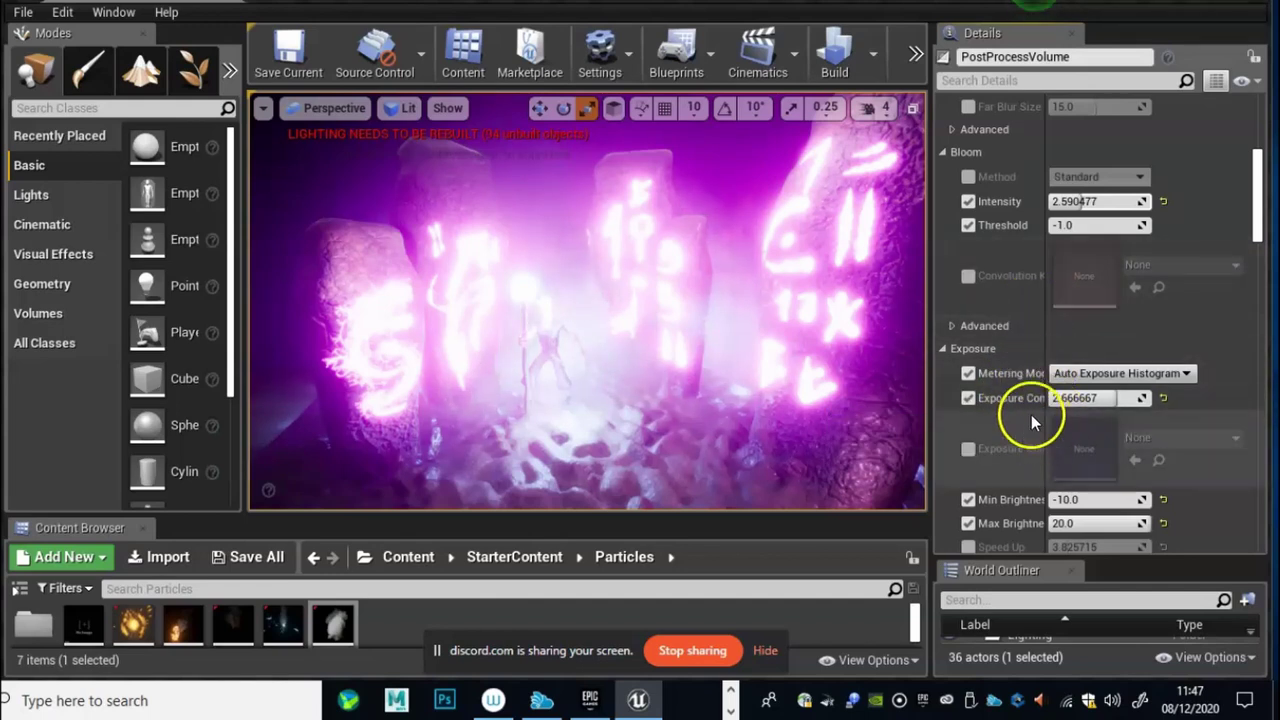
scroll(1031, 414, down, 1)
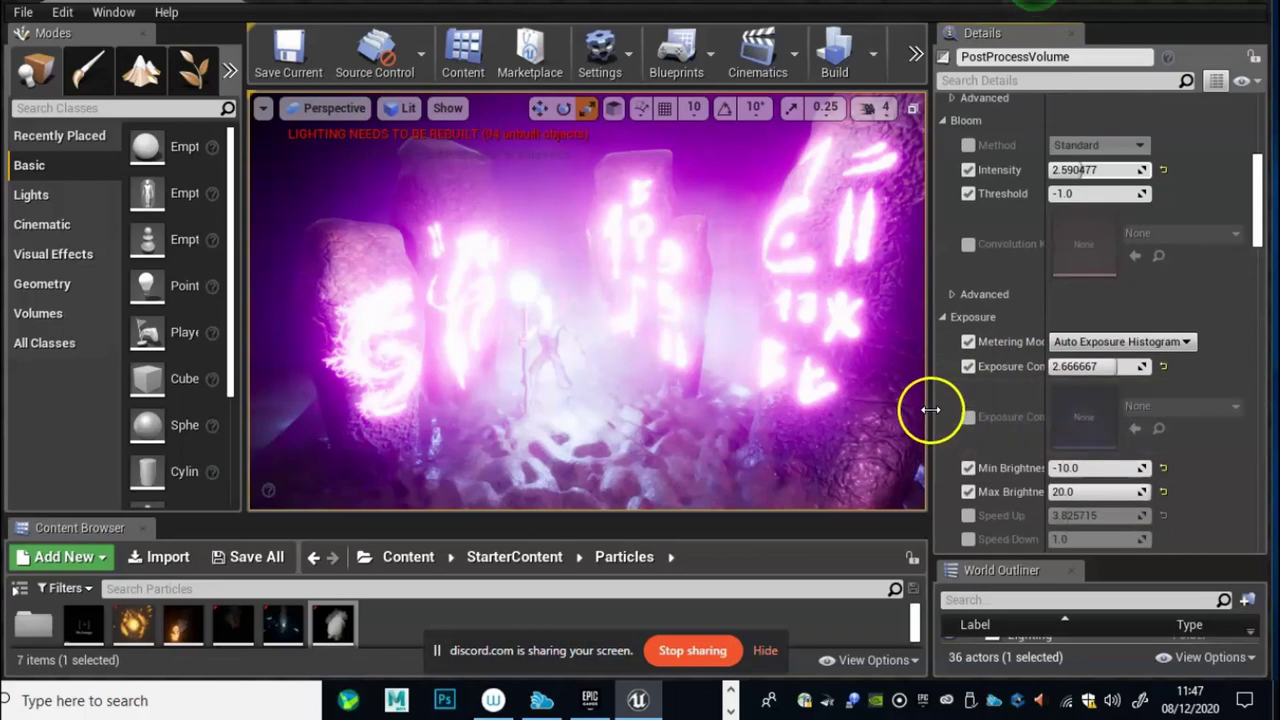
drag(930, 409, 815, 400)
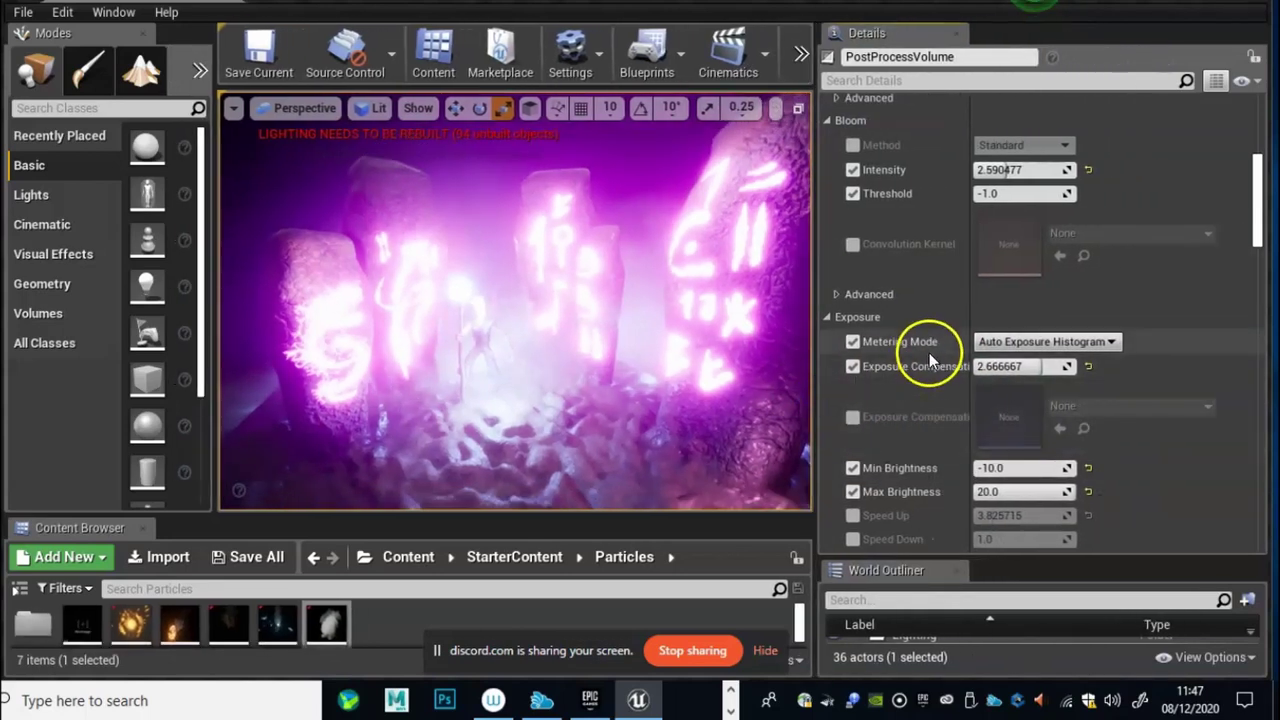
scroll(960, 407, down, 1)
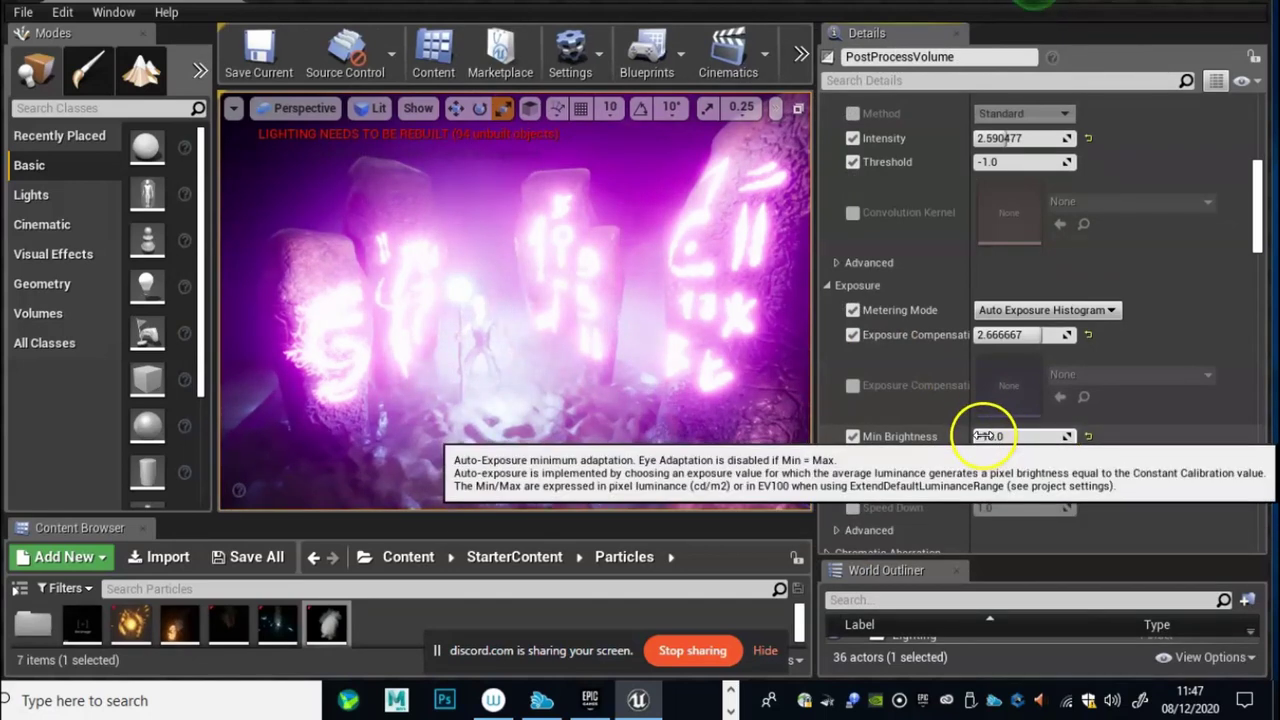
drag(986, 435, 1058, 436)
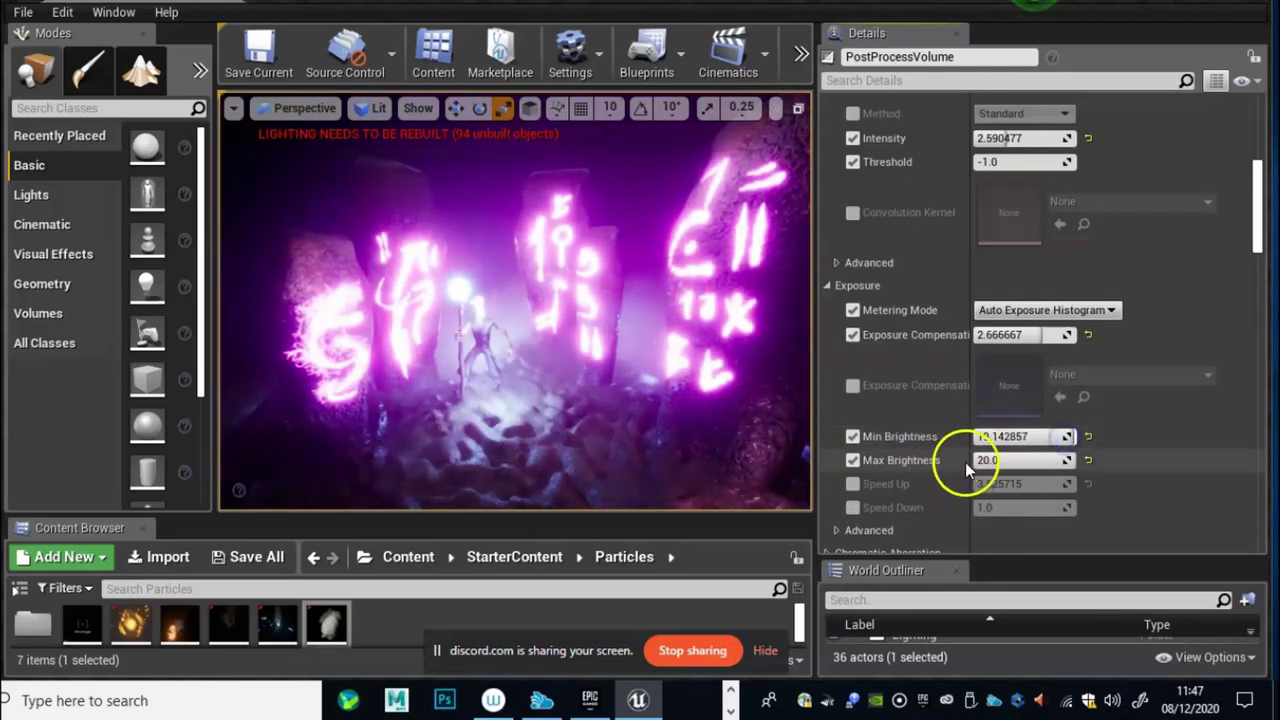
Step: Lower the Exposure Max Brightness to about 10 and compare the scene with the Min and Max Brightness overrides off and on
mouse_move(985, 460)
mouse_down()
mouse_move(960, 459)
mouse_move(975, 460)
mouse_up()
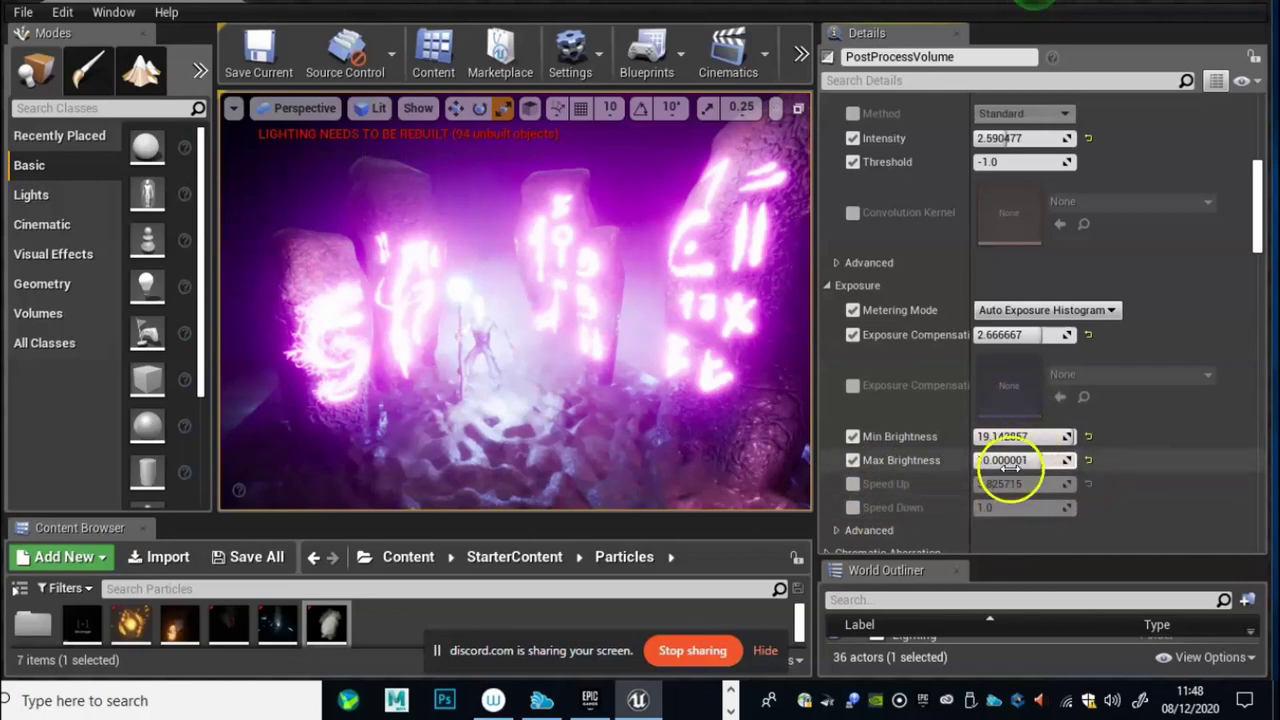
click(852, 437)
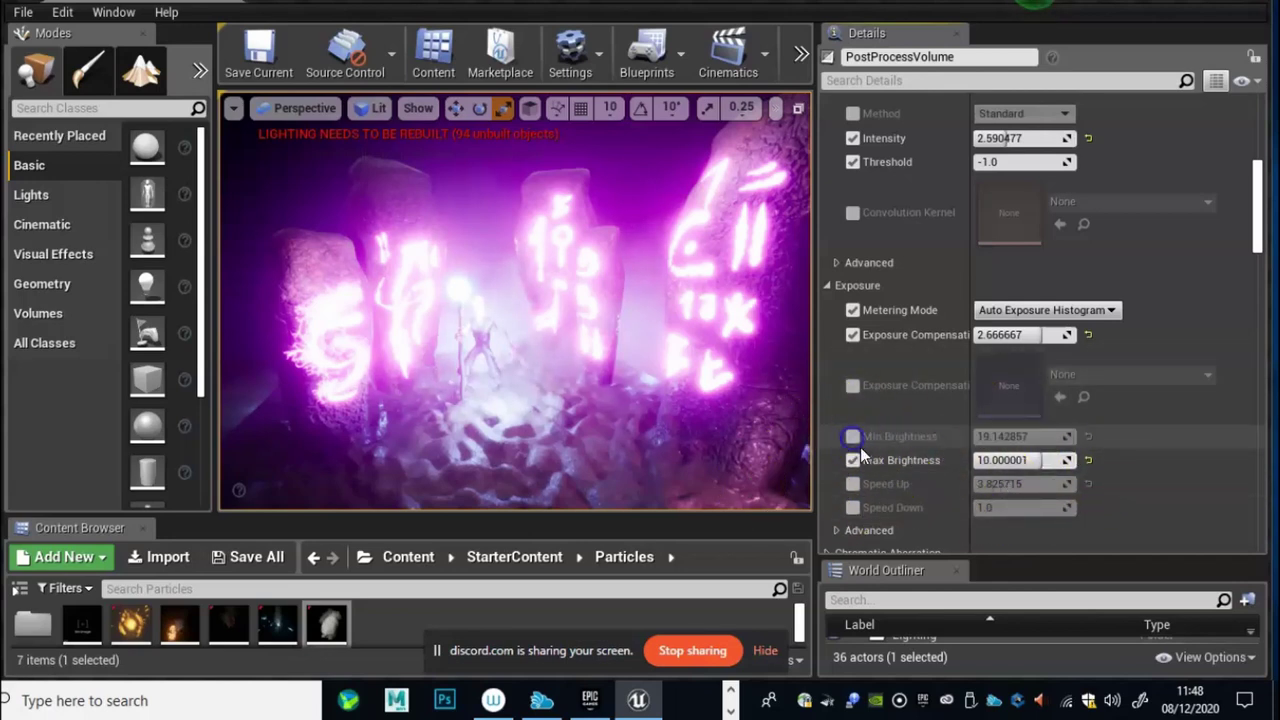
click(853, 460)
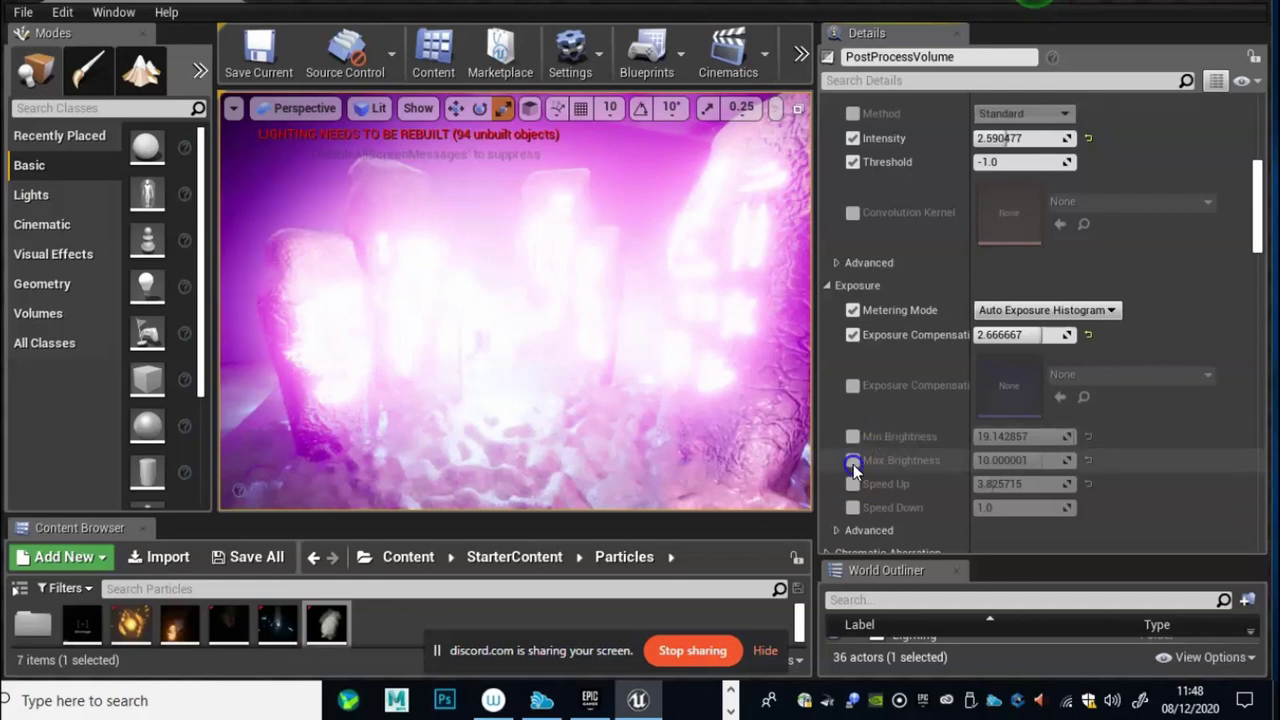
click(853, 461)
click(852, 437)
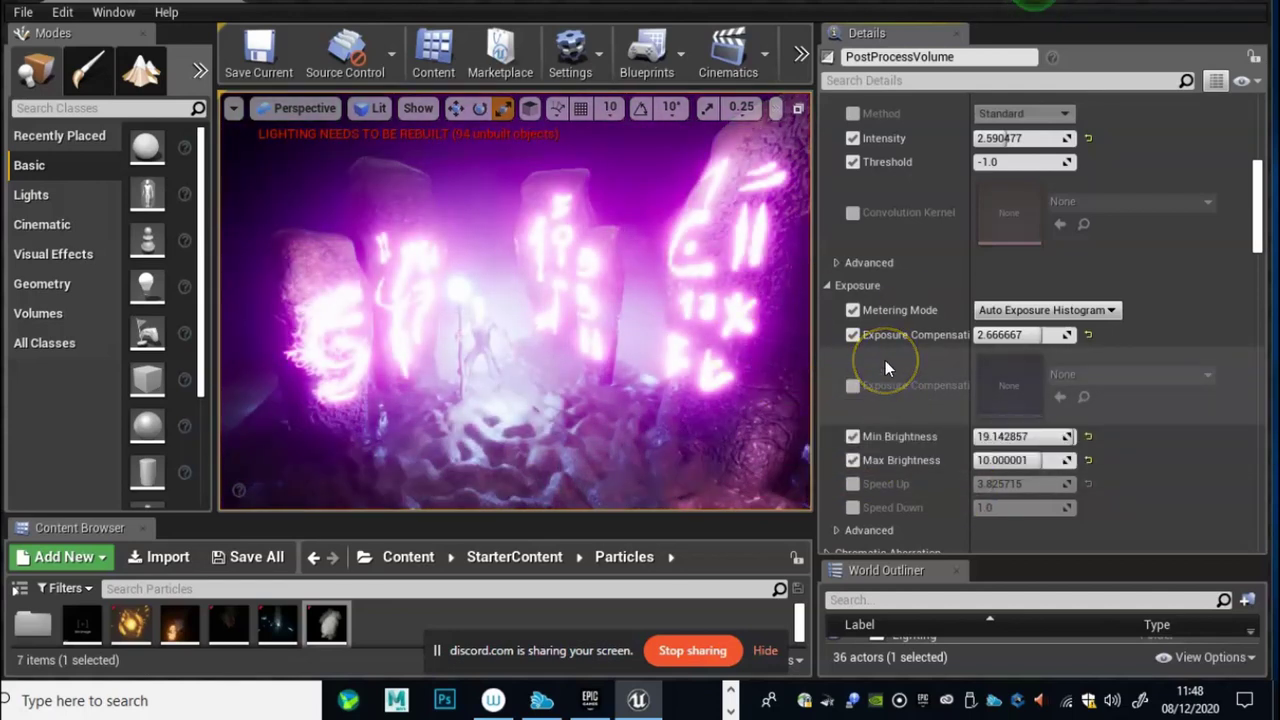
Step: Enable the Chromatic Aberration Intensity, raise it to about 4.81 and examine the colour fringing around the rune stones
scroll(917, 393, down, 3)
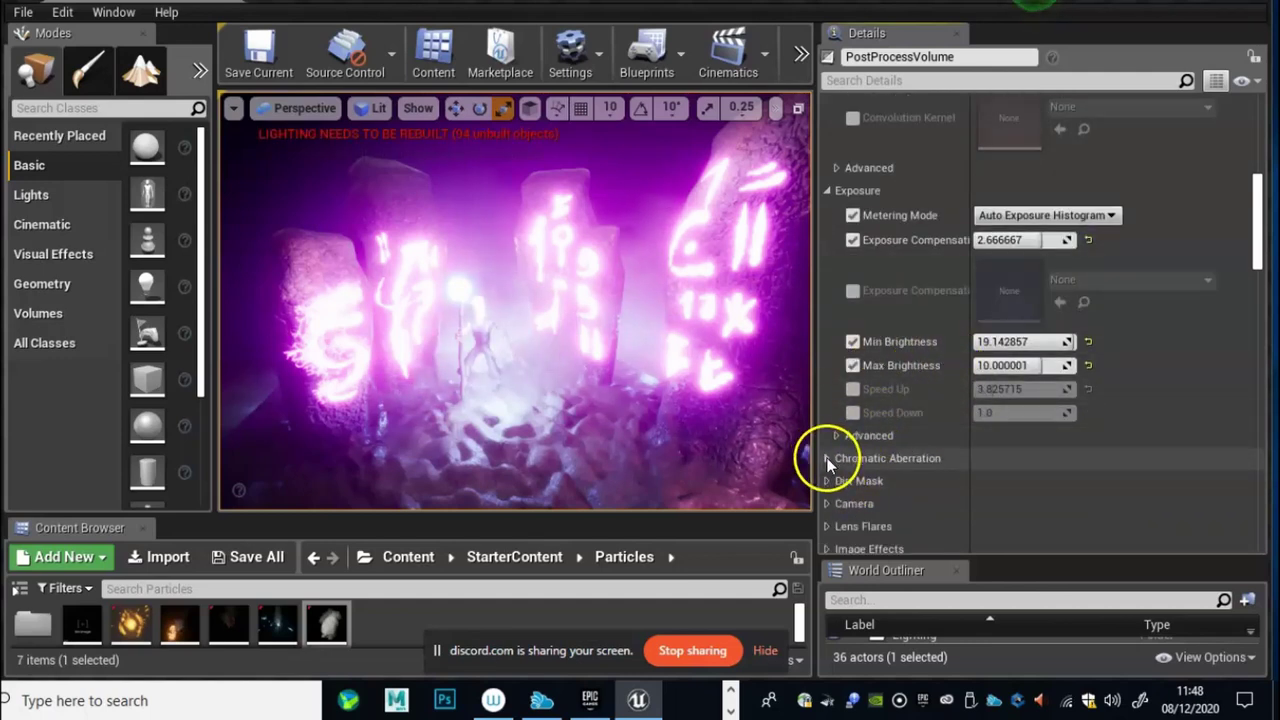
click(827, 458)
click(851, 482)
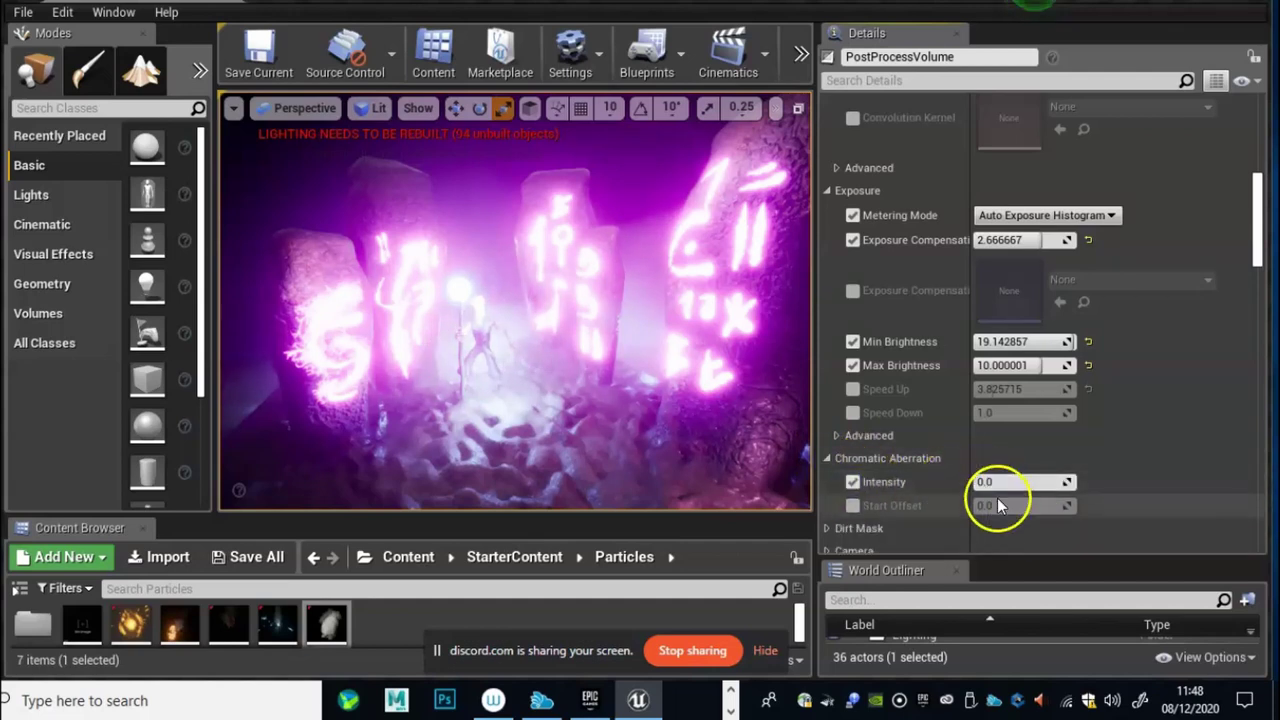
drag(986, 481, 1167, 483)
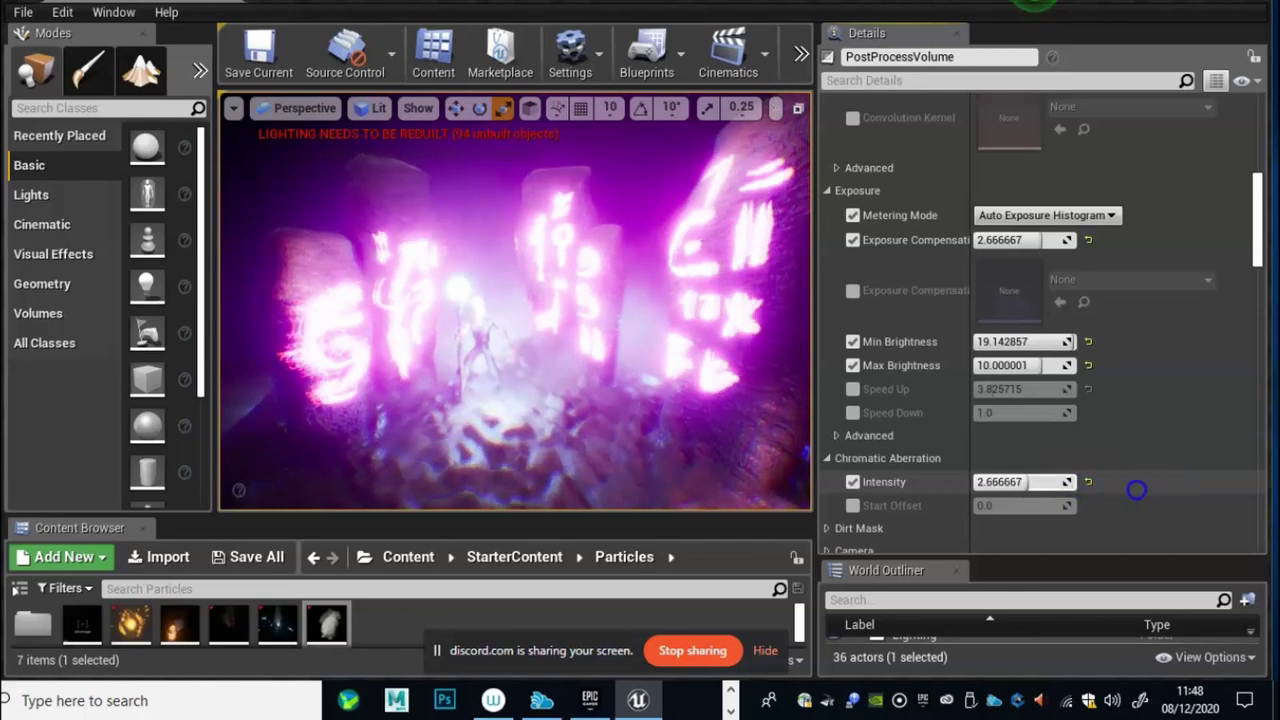
mouse_move(1172, 484)
mouse_down()
mouse_move(1050, 485)
mouse_move(1160, 502)
mouse_up()
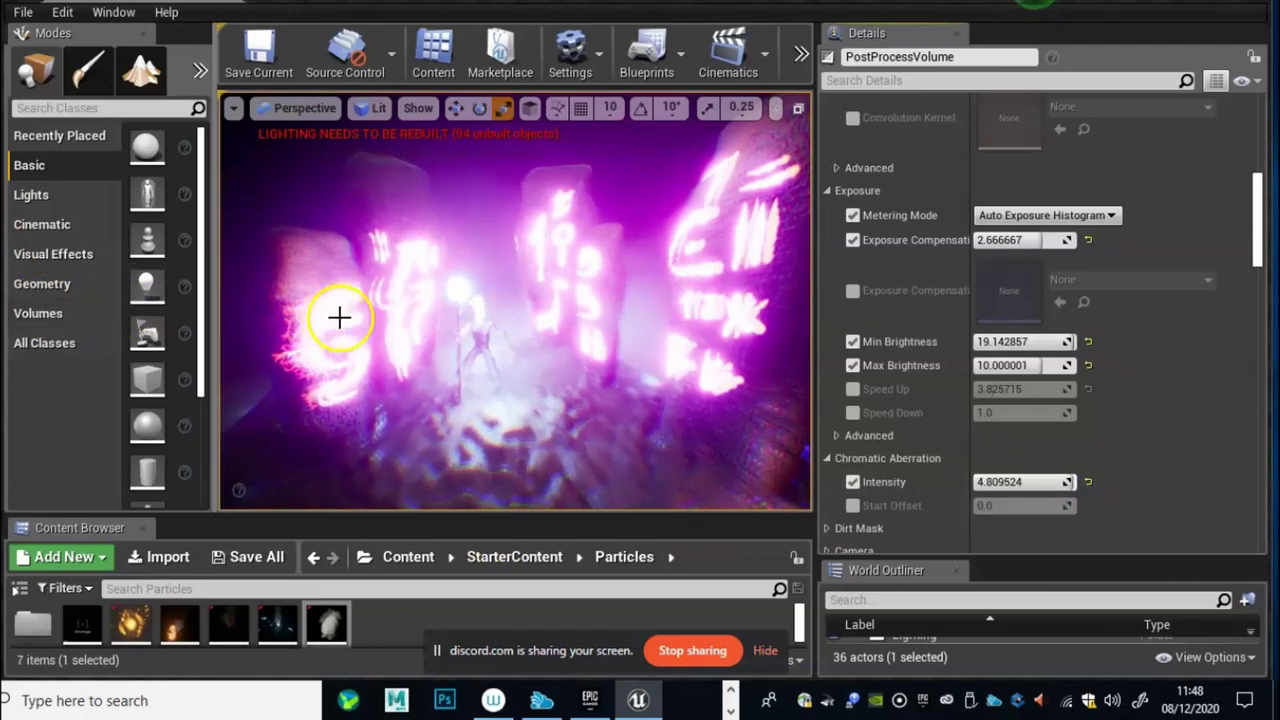
alt+right_drag(338, 316, 451, 331)
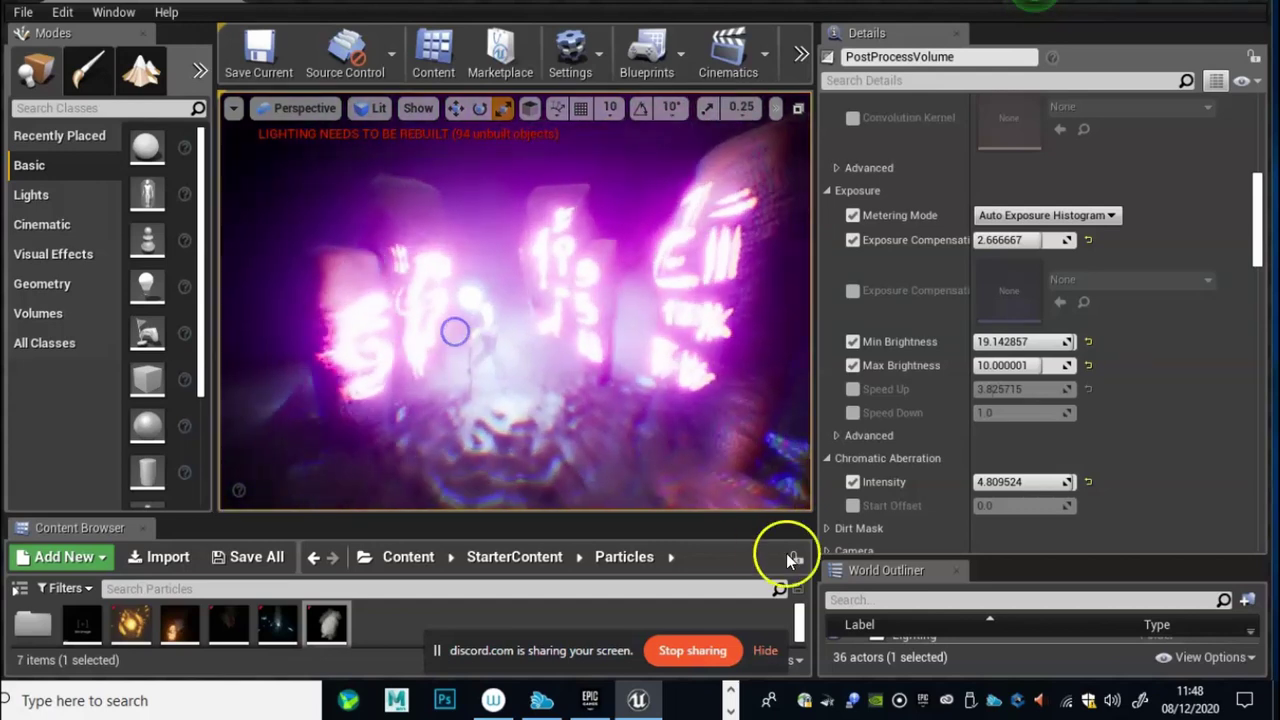
Step: Try the Chromatic Aberration Start Offset override and disable both the Start Offset and Intensity overrides
click(852, 505)
drag(986, 507, 915, 513)
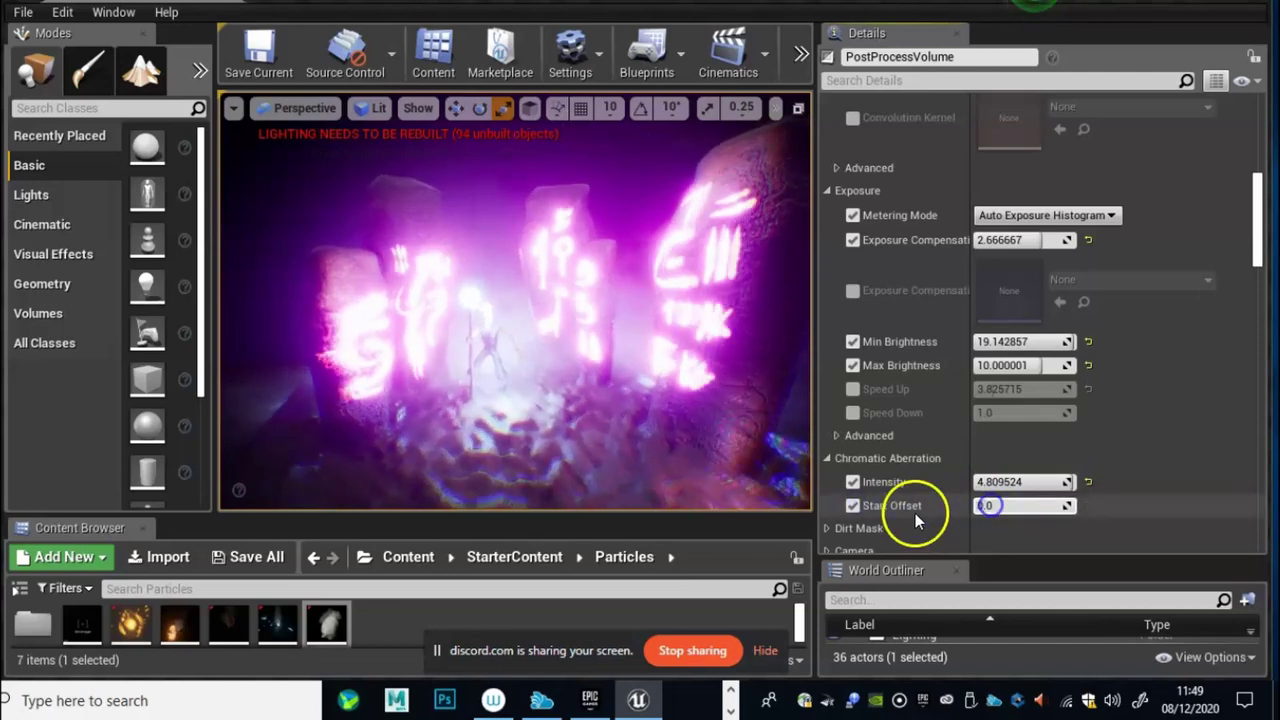
click(853, 505)
click(852, 482)
Step: Expand the Camera settings and try the Shutter Speed override, leaving it disabled
scroll(916, 410, down, 2)
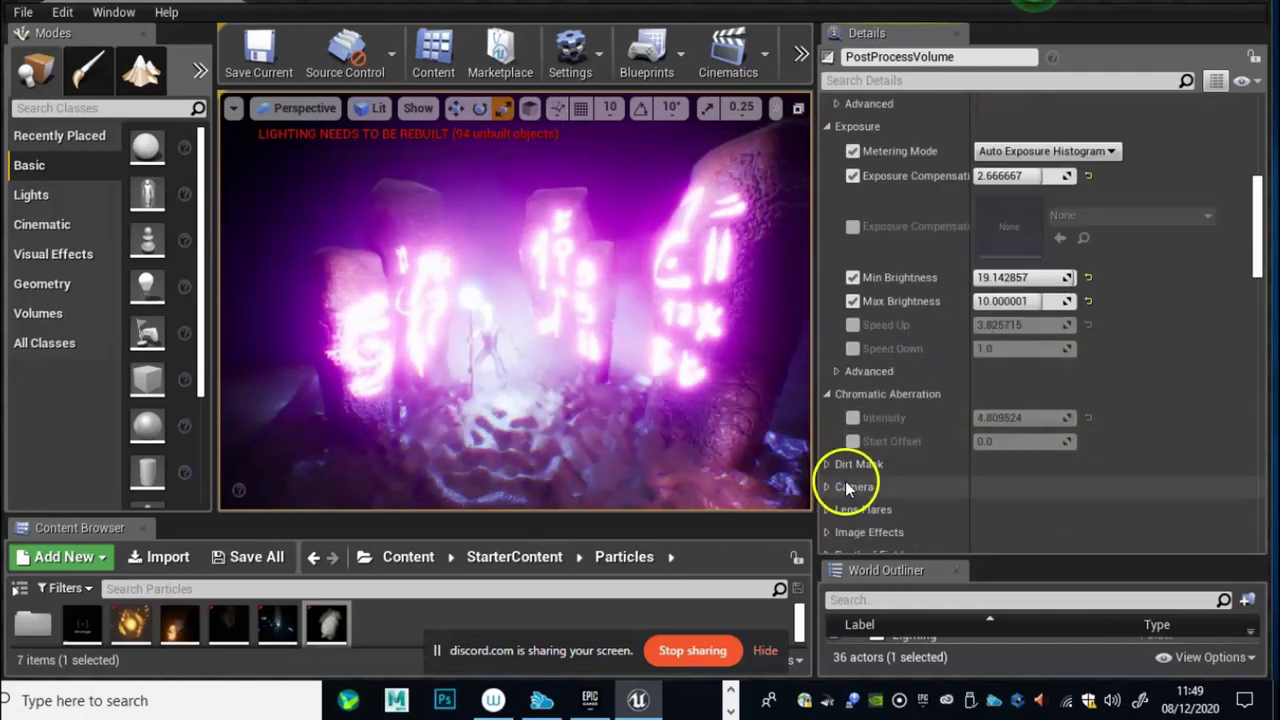
scroll(874, 482, down, 2)
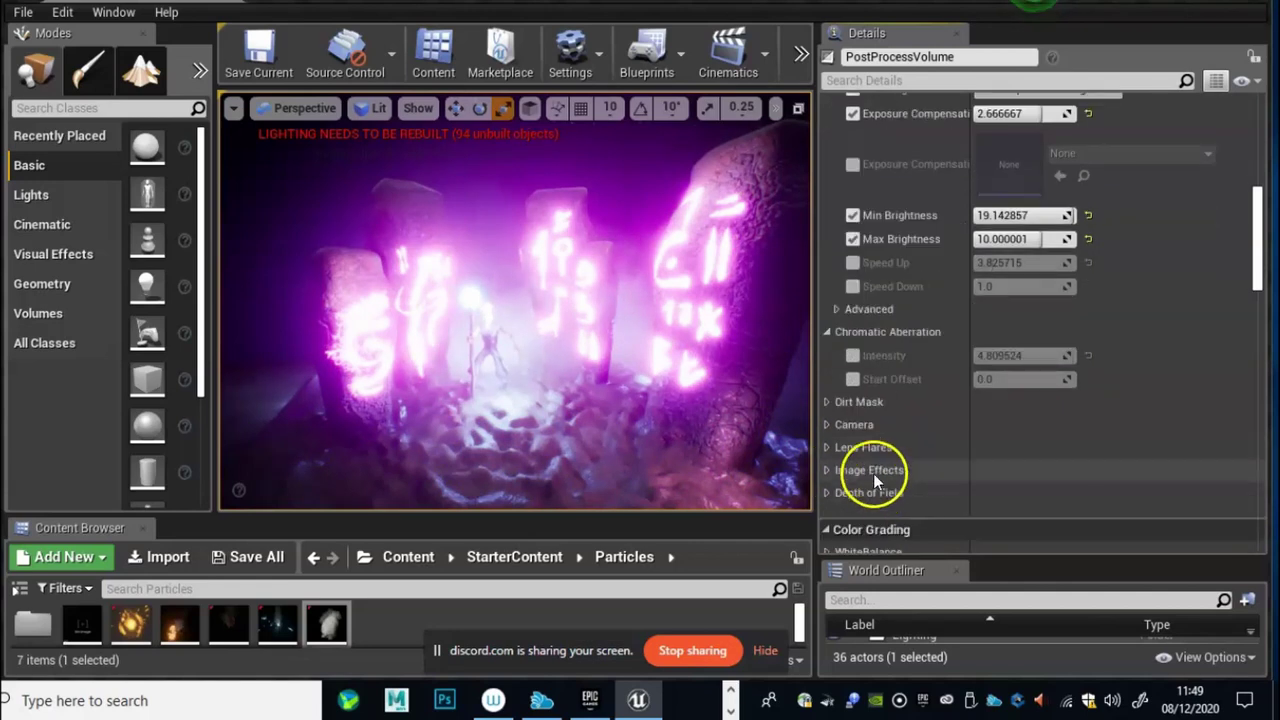
click(827, 424)
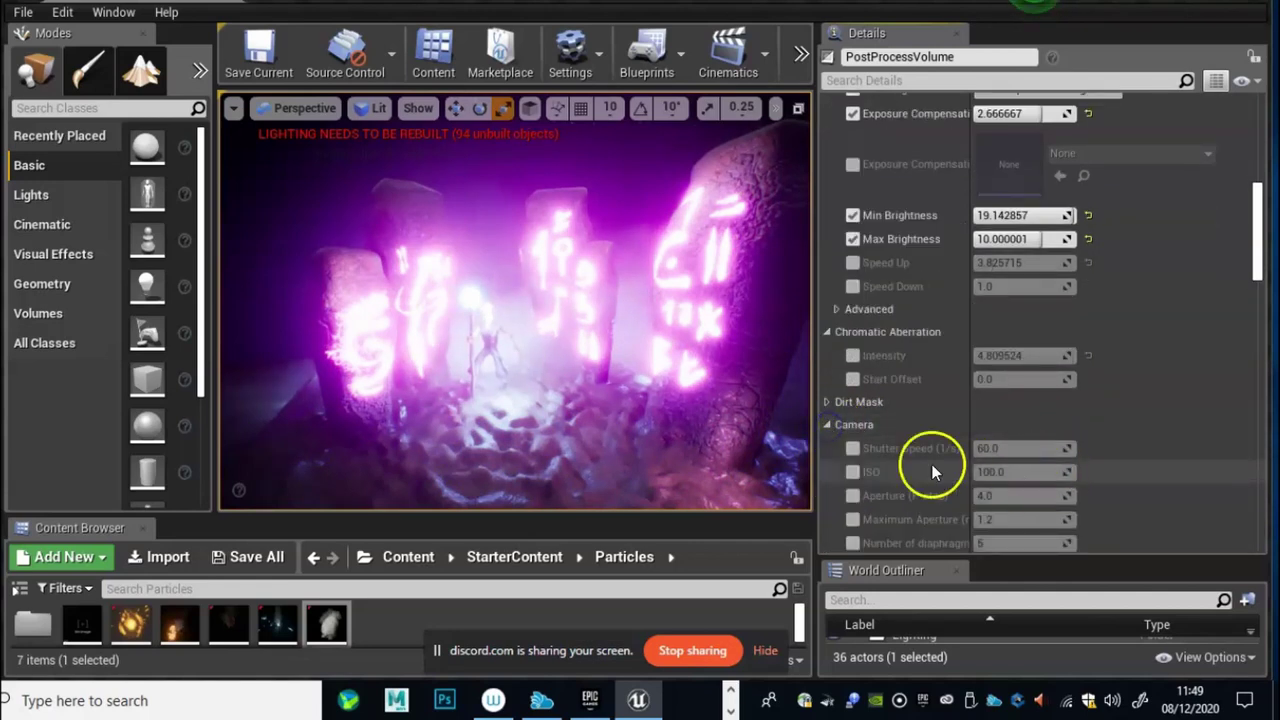
click(852, 449)
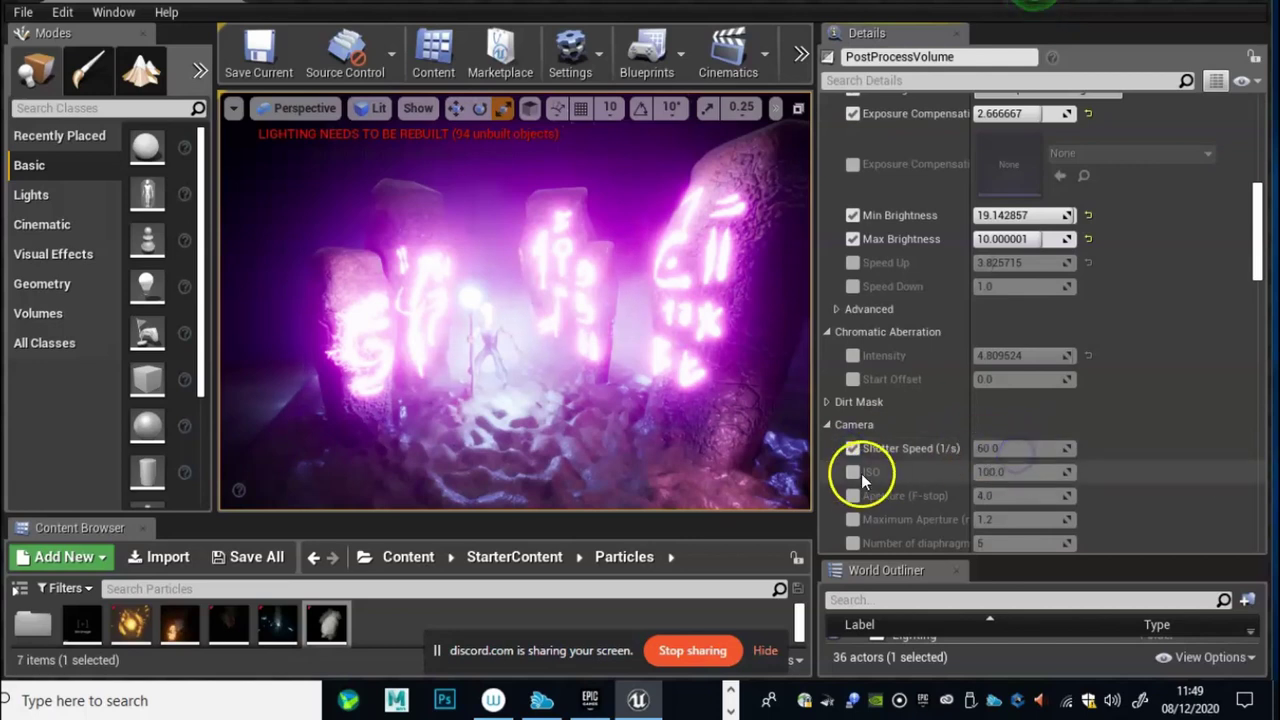
click(852, 448)
scroll(930, 488, down, 3)
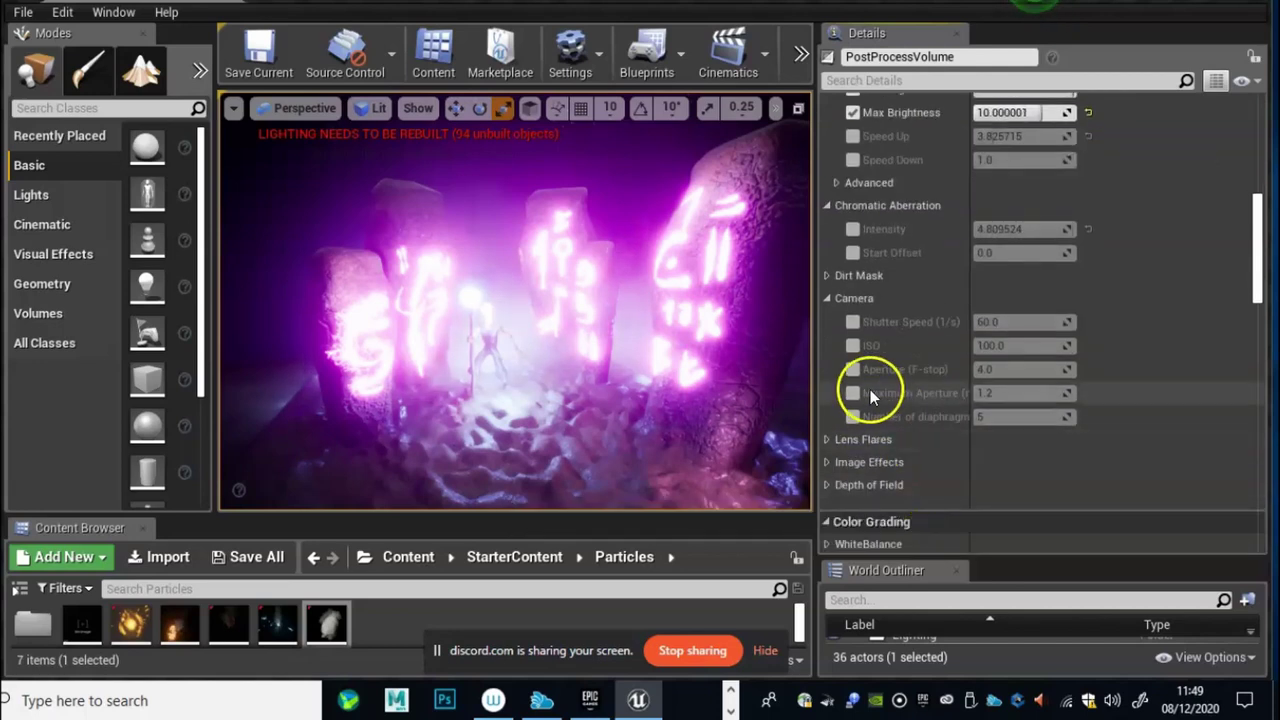
Step: Try stronger Lens Flares Intensity values of about 3.81 and 2.59, viewing the flares beside a rune stone
click(829, 439)
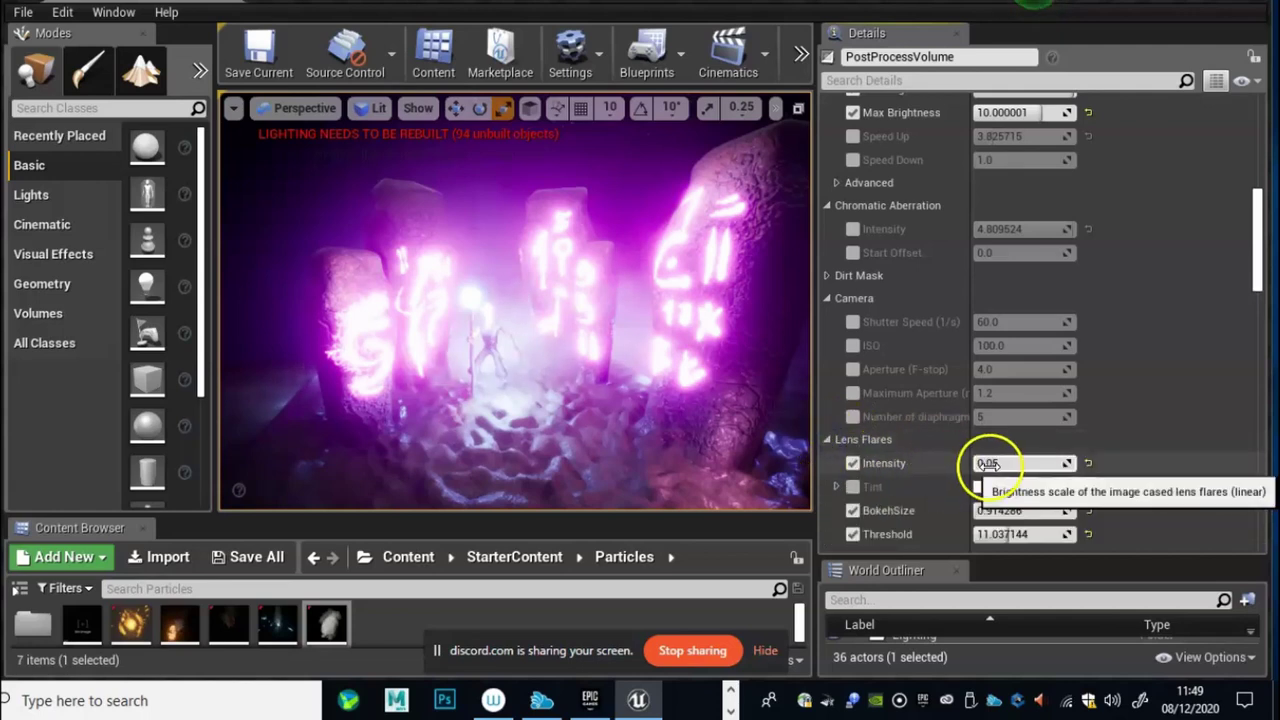
drag(988, 463, 987, 468)
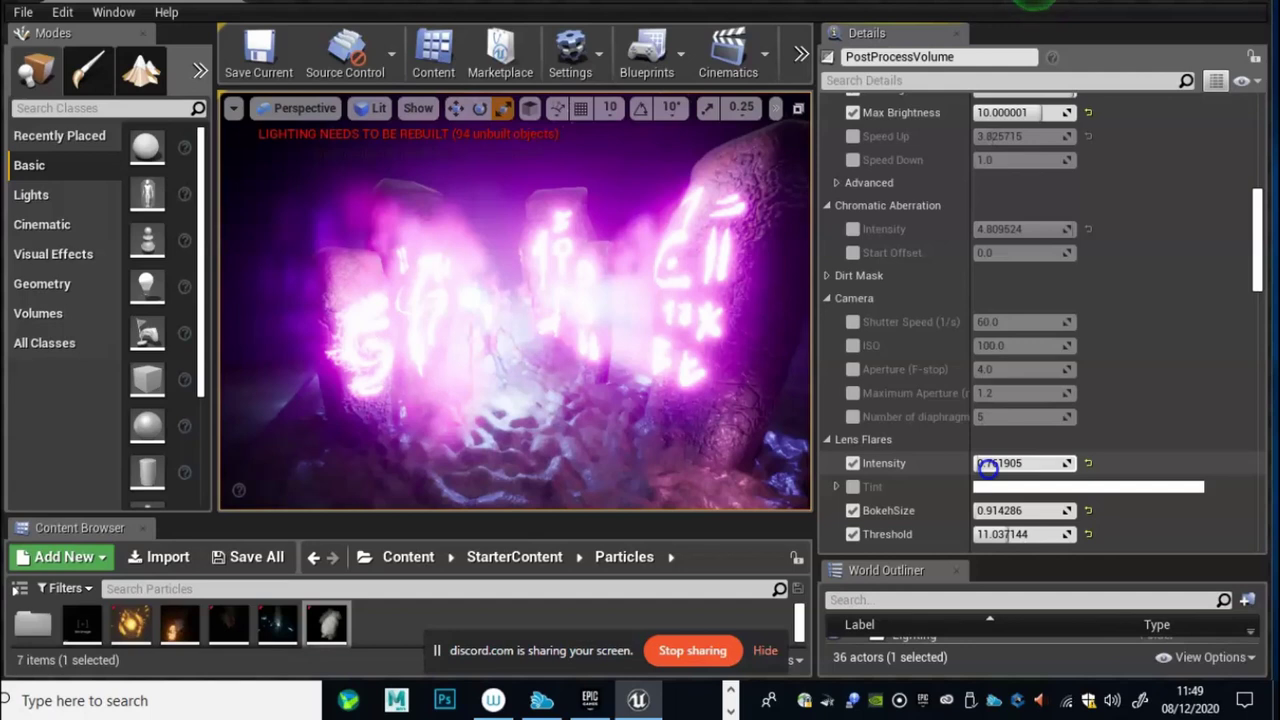
mouse_move(987, 466)
mouse_down()
mouse_move(1056, 480)
mouse_move(995, 465)
mouse_up()
right_drag(599, 360, 689, 366)
drag(551, 357, 513, 346)
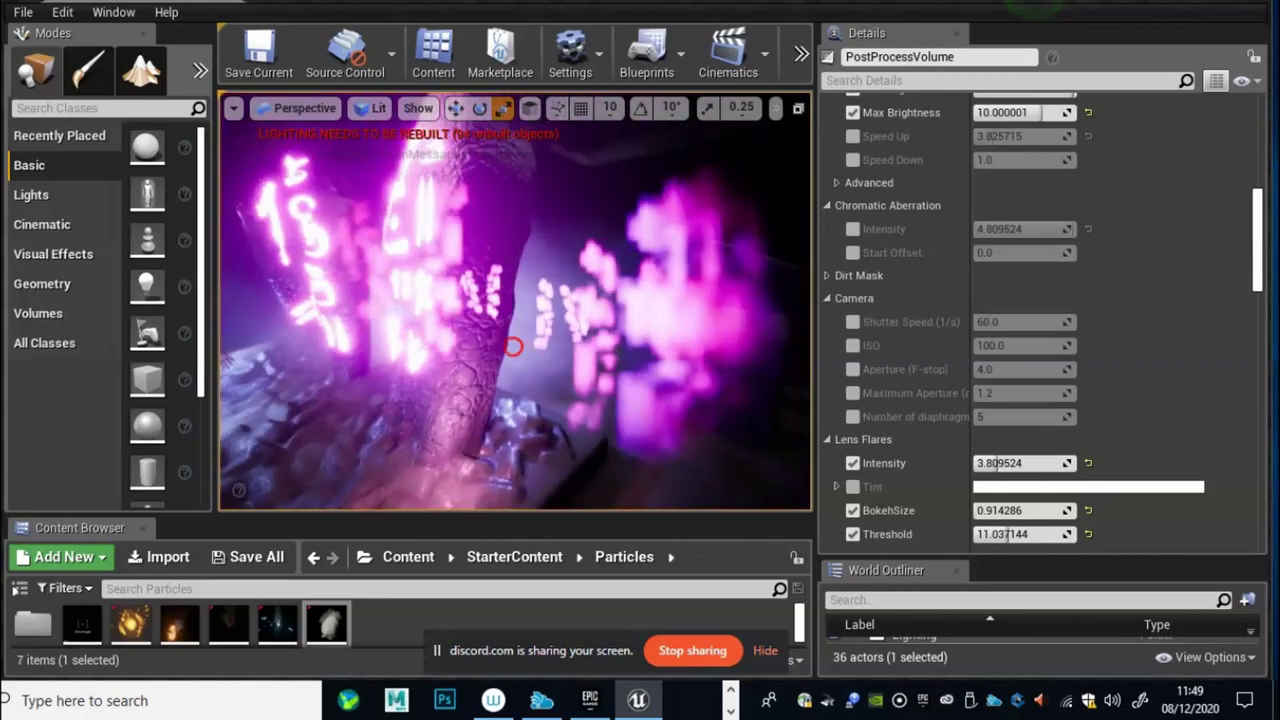
click(985, 465)
drag(985, 465, 988, 463)
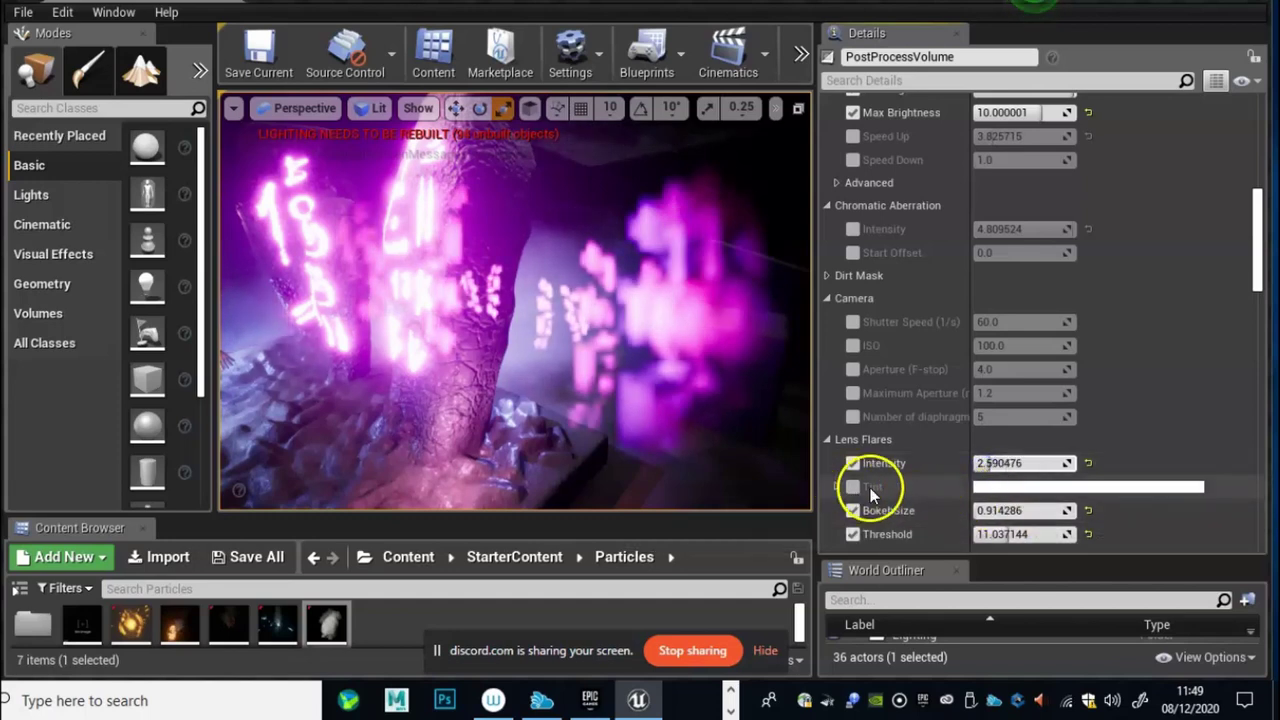
Step: Enable the Lens Flares Tint and try green and other colours for it, cancelling the colour choice
click(836, 487)
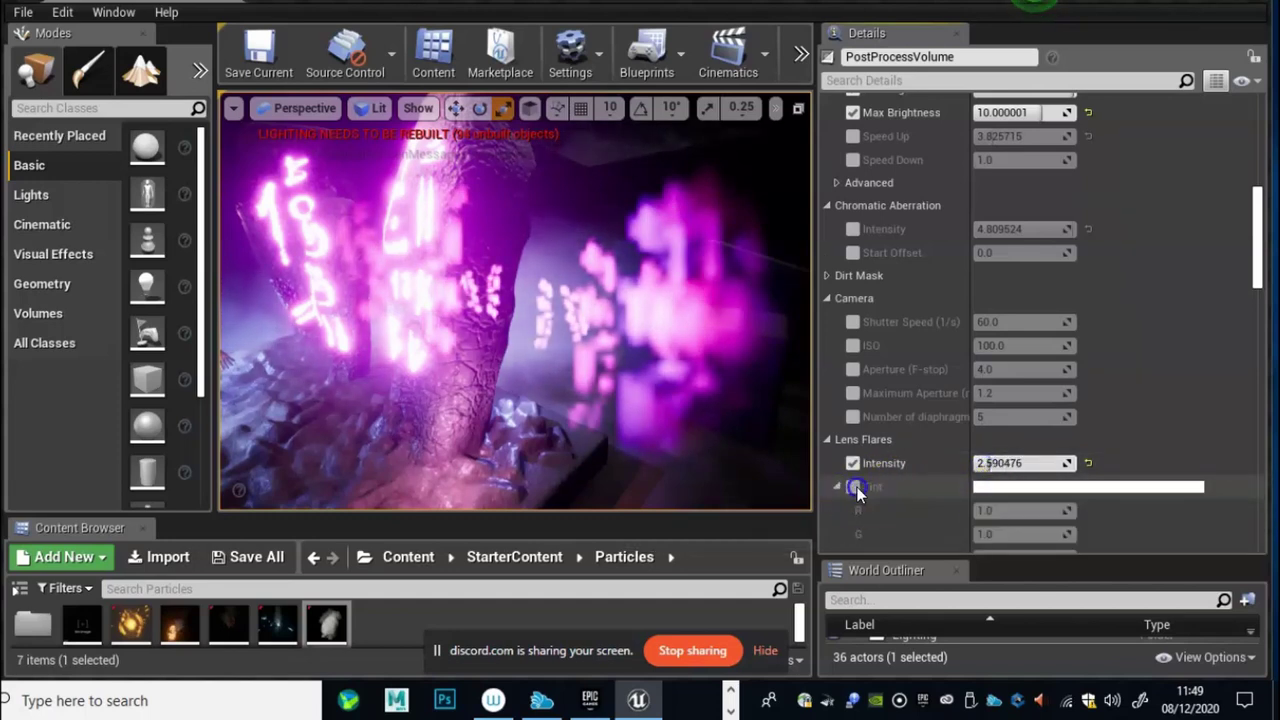
click(851, 487)
click(1013, 487)
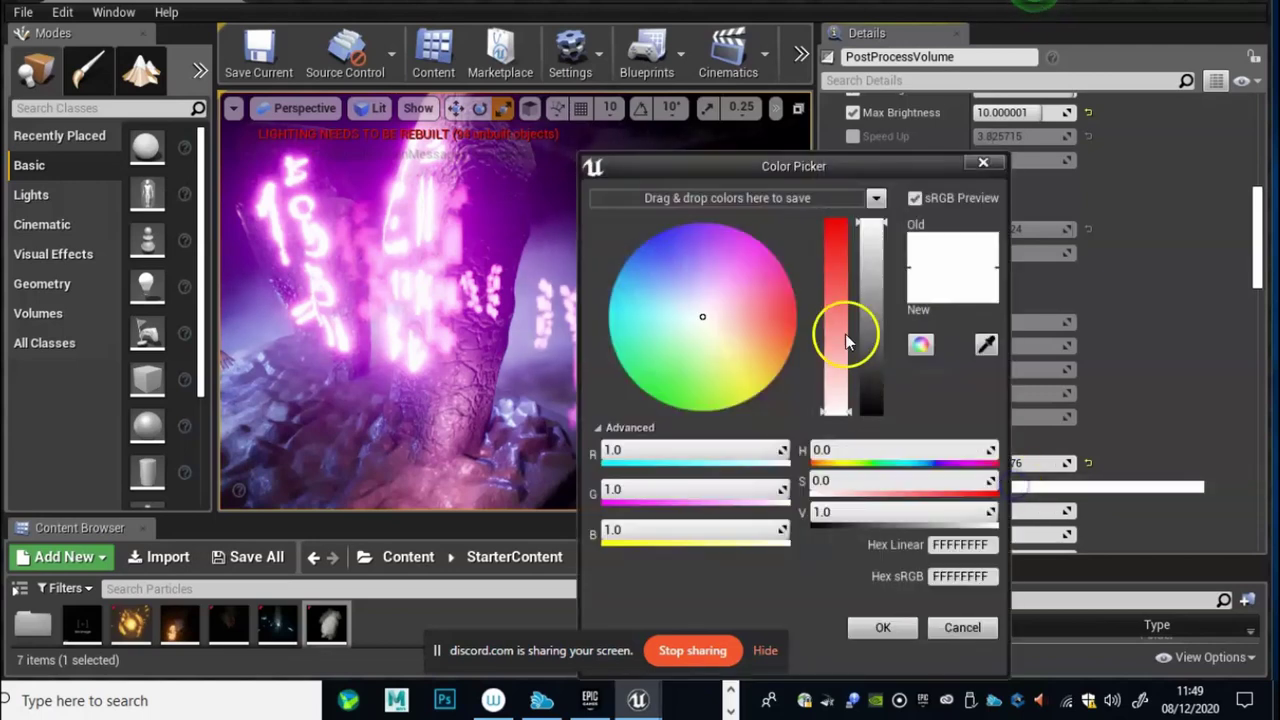
drag(727, 308, 661, 383)
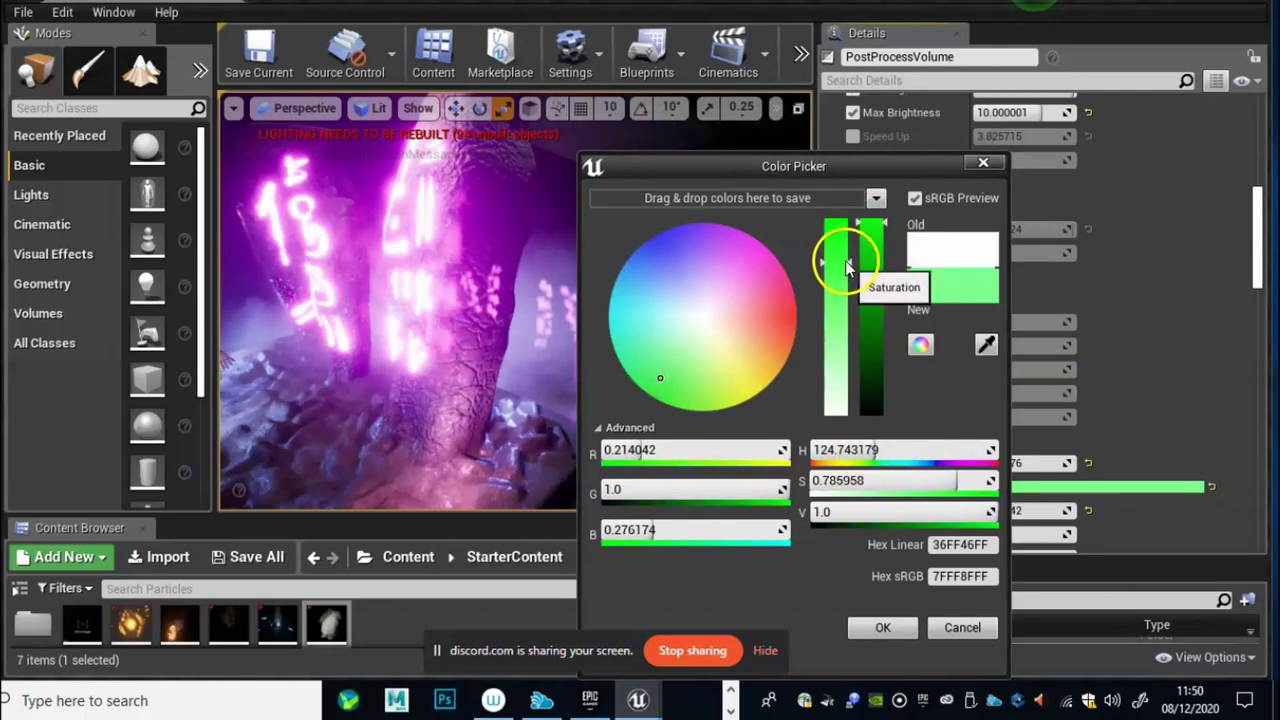
drag(845, 260, 834, 294)
drag(762, 327, 733, 289)
click(963, 628)
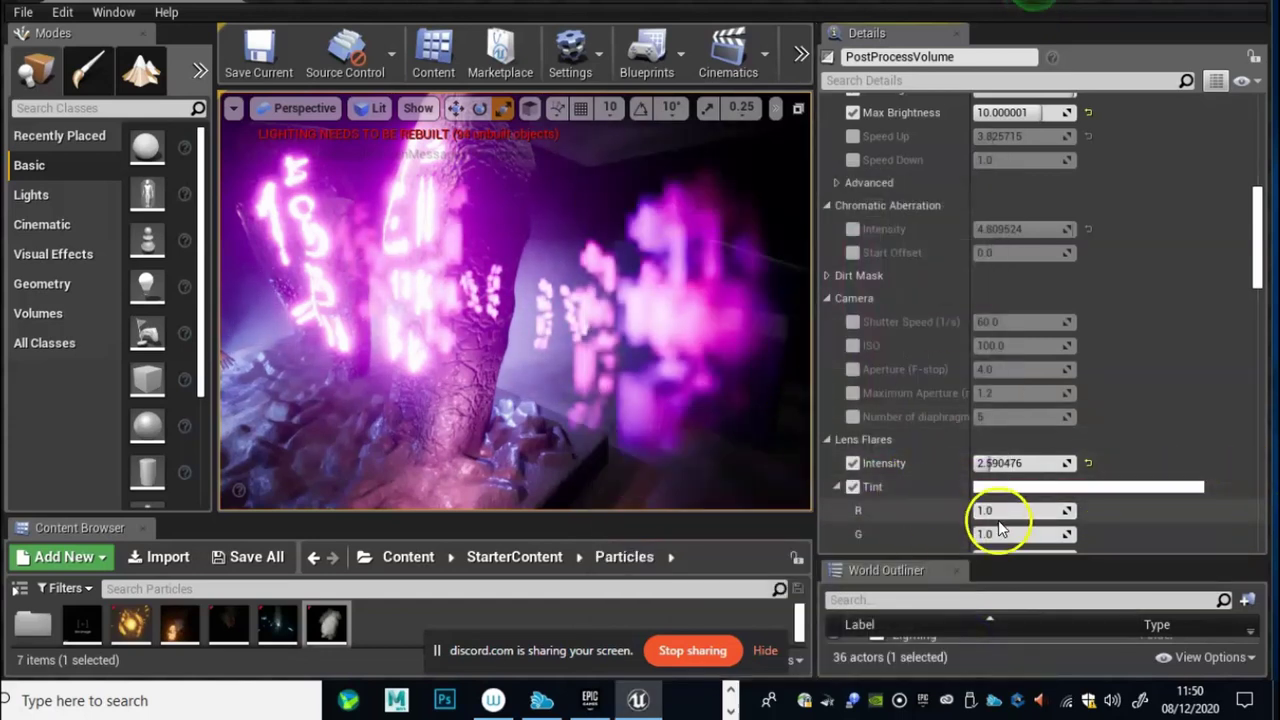
Step: Try raising the Lens Flares Tint R to about 2.49 and G to about 41.4, undo both edits and disable the Tint
scroll(1000, 500, down, 2)
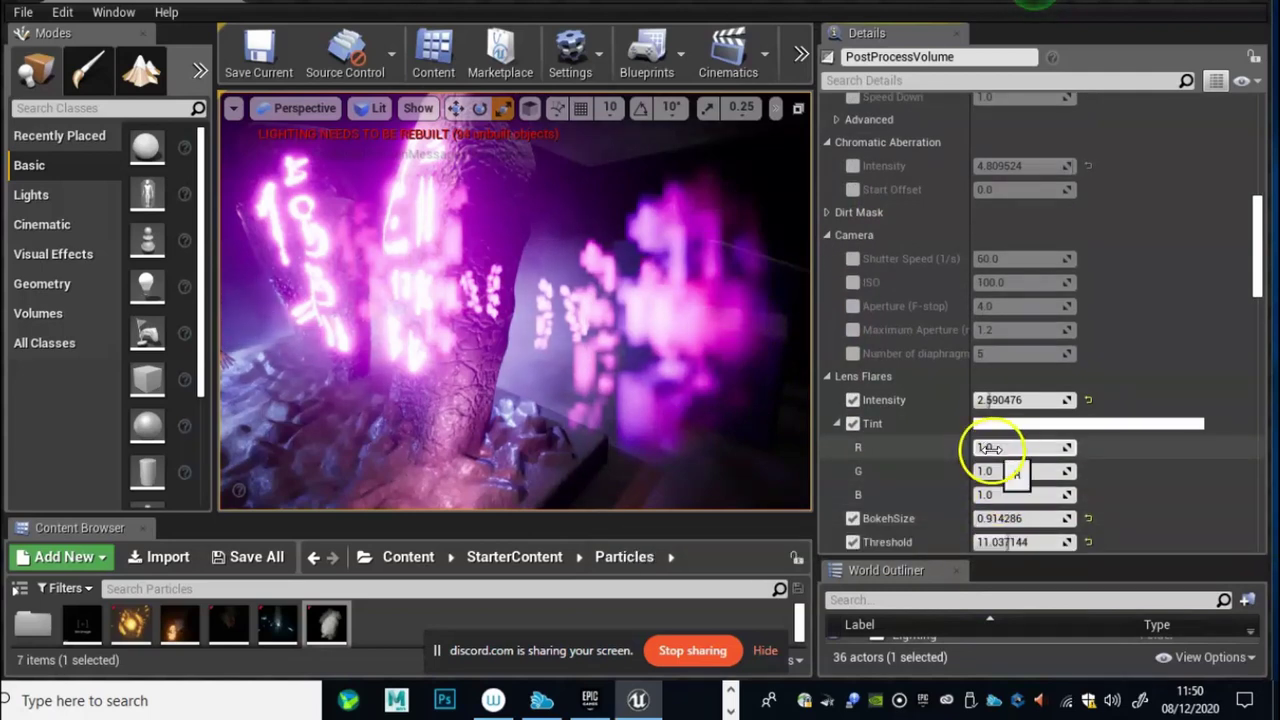
drag(990, 448, 1113, 472)
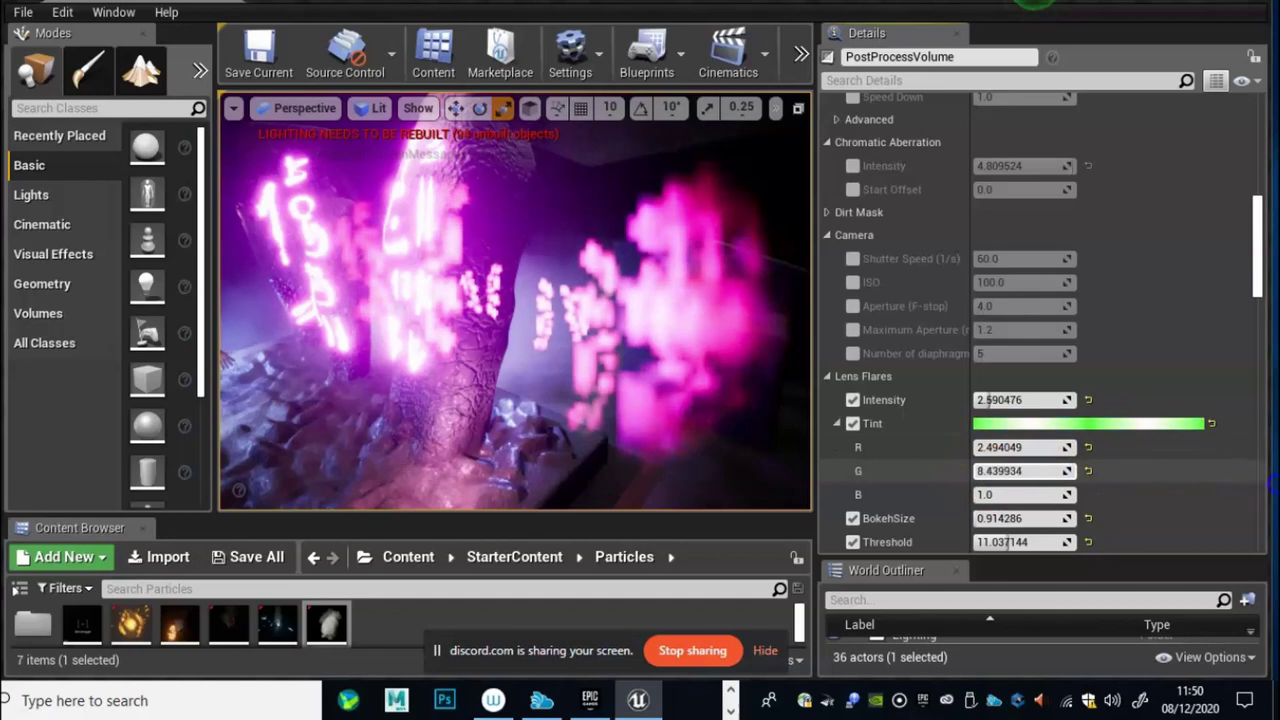
drag(1274, 484, 878, 496)
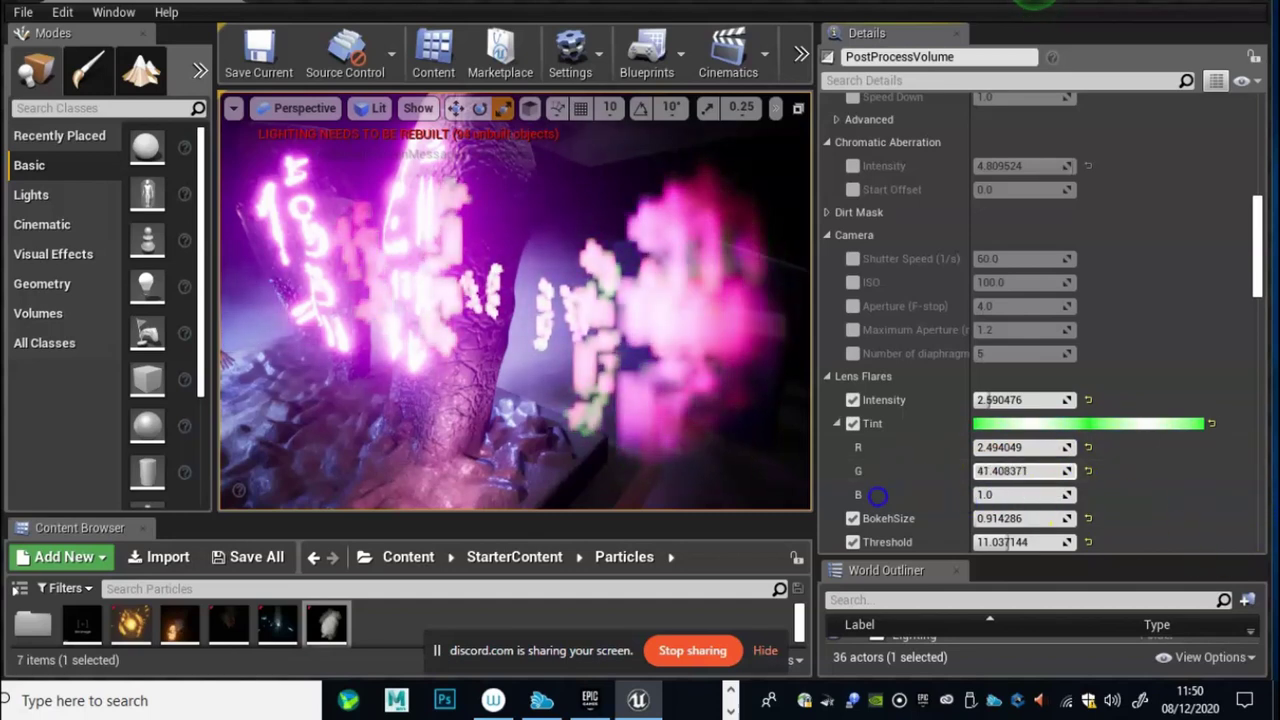
key(ctrl+z)
key(ctrl+z)
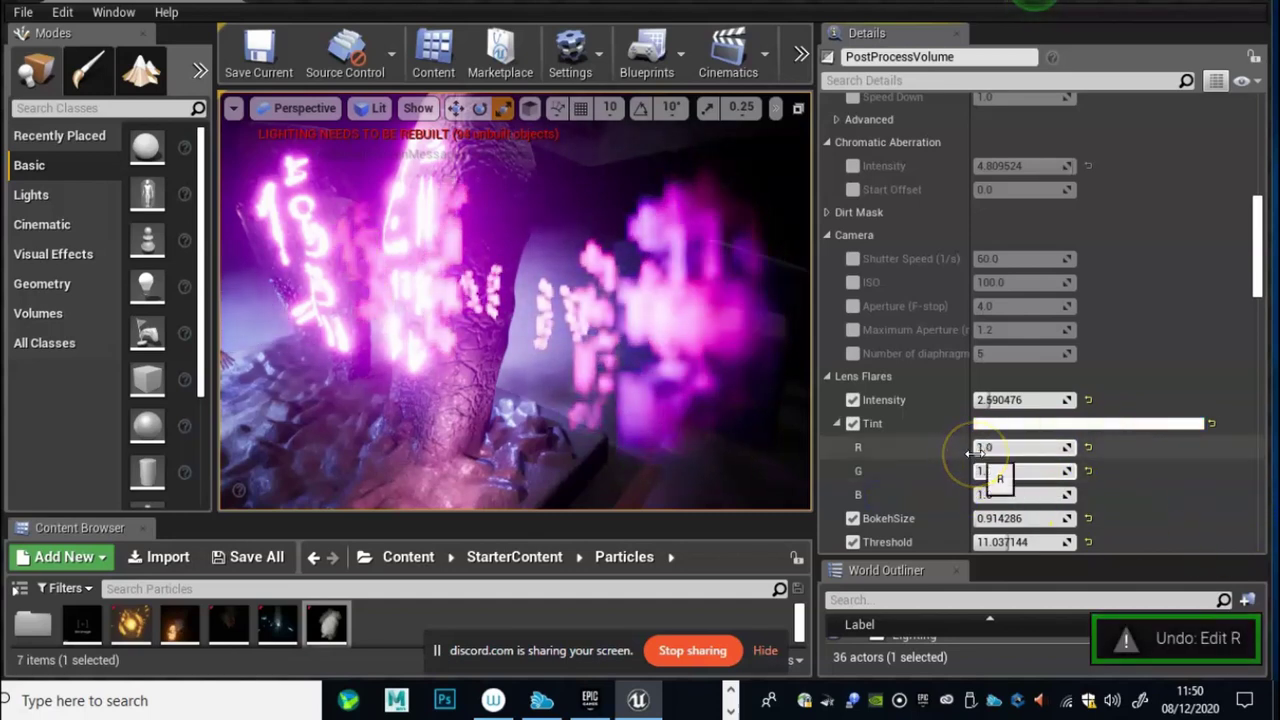
click(852, 423)
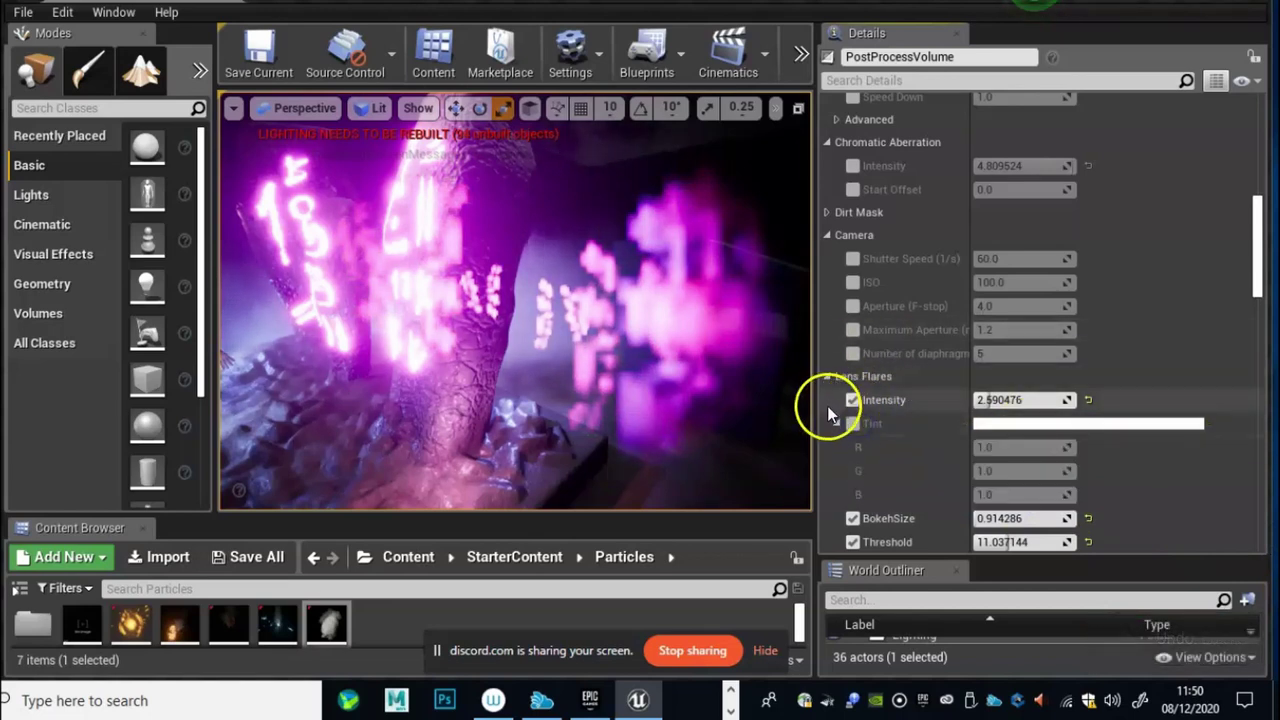
Step: Reduce the Lens Flares Intensity, trying about 0.15 and 0.1 before setting it to 0.05
drag(984, 400, 980, 402)
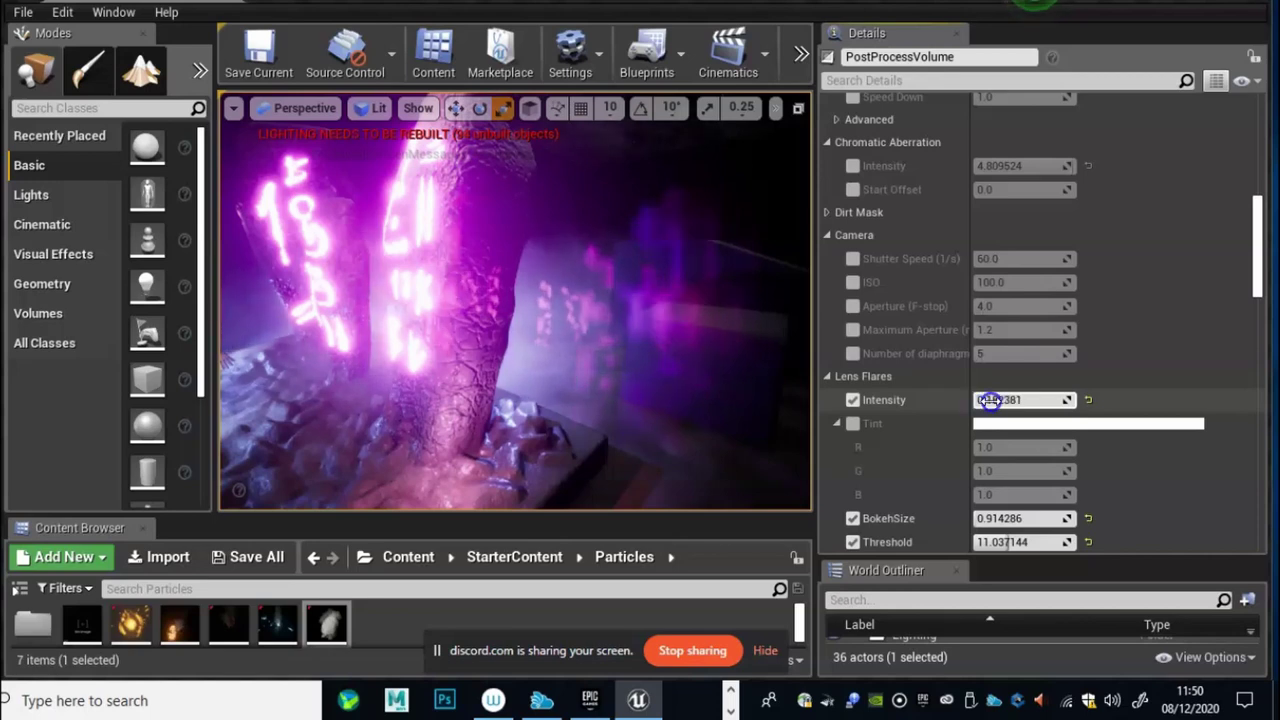
click(988, 400)
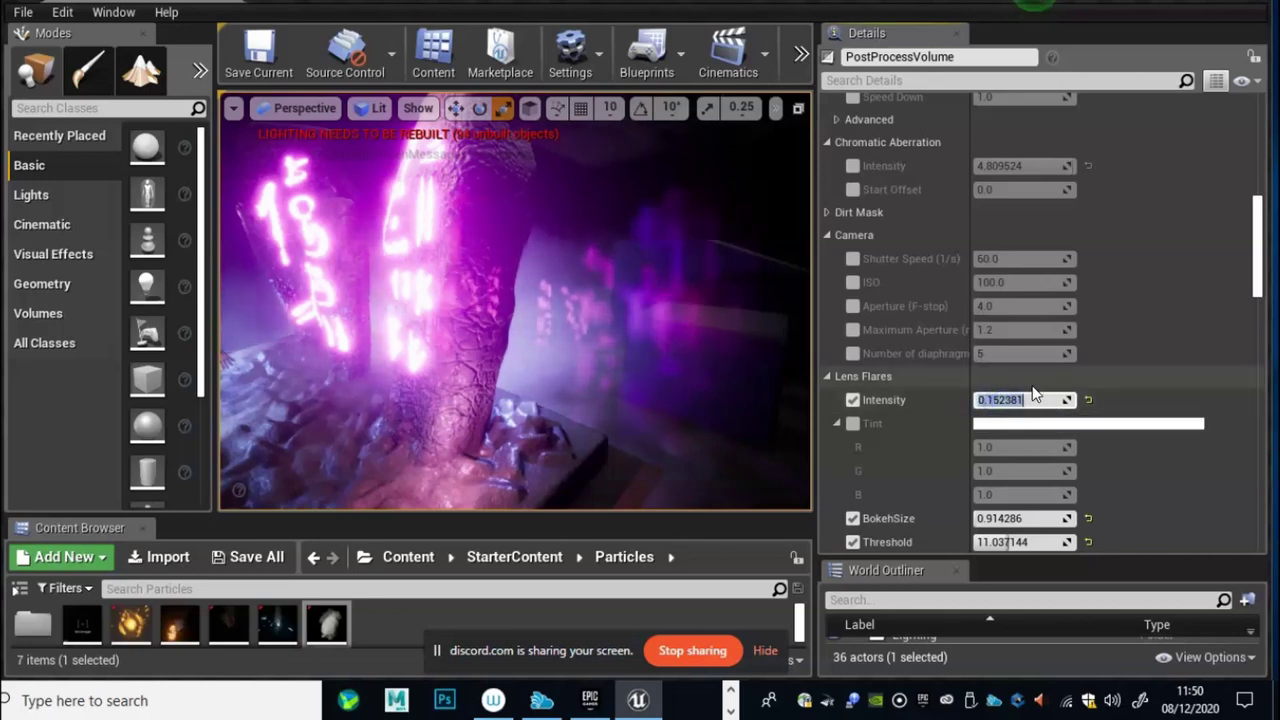
text(.1)
key(Return)
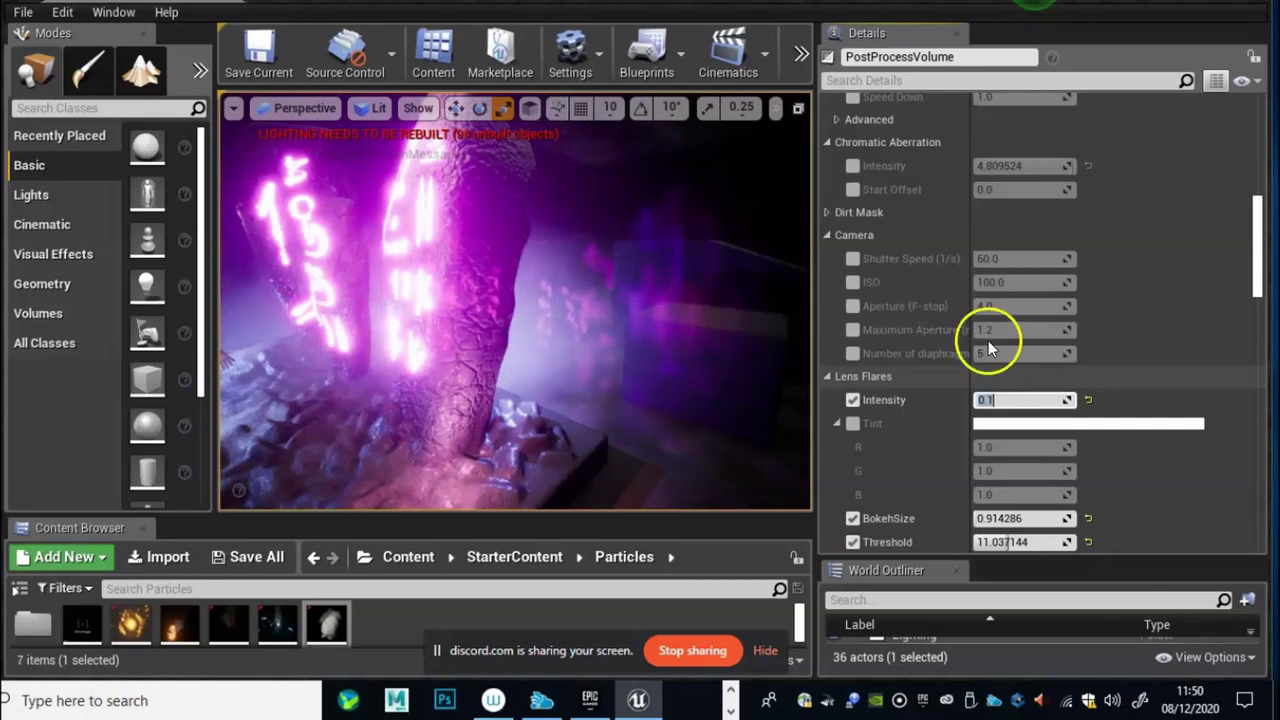
click(1010, 400)
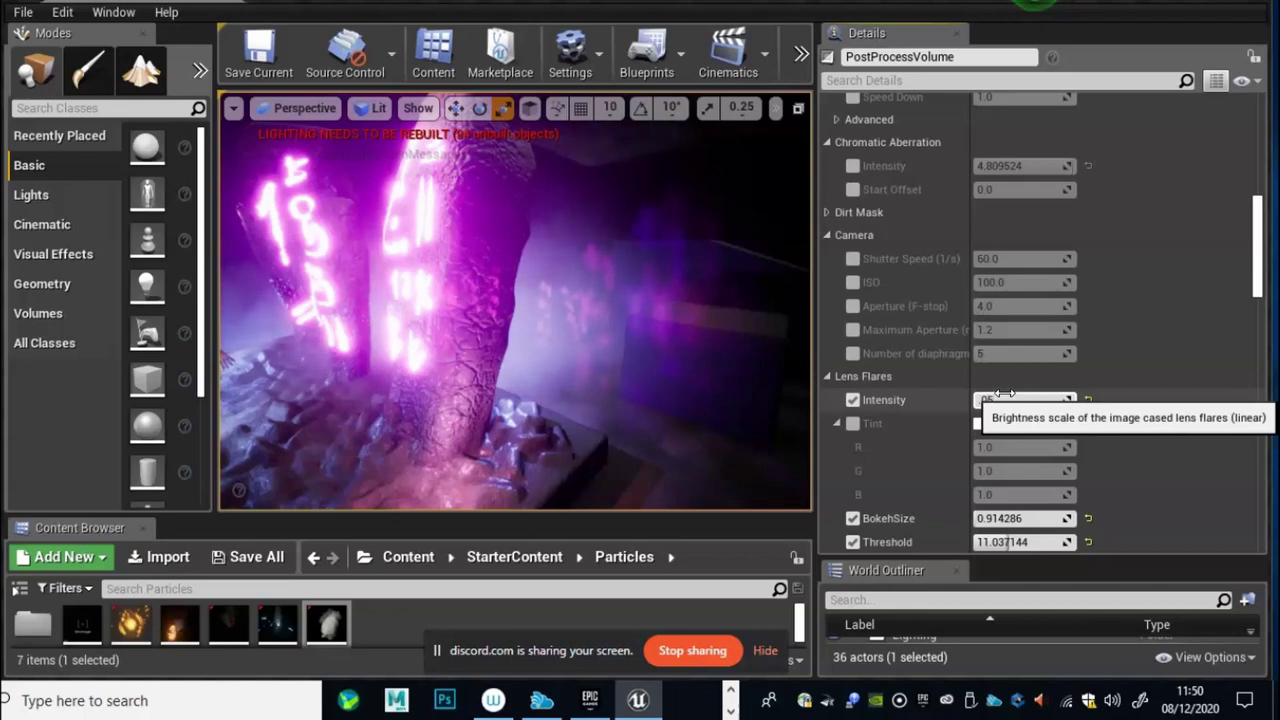
text(.05)
key(Return)
click(1004, 396)
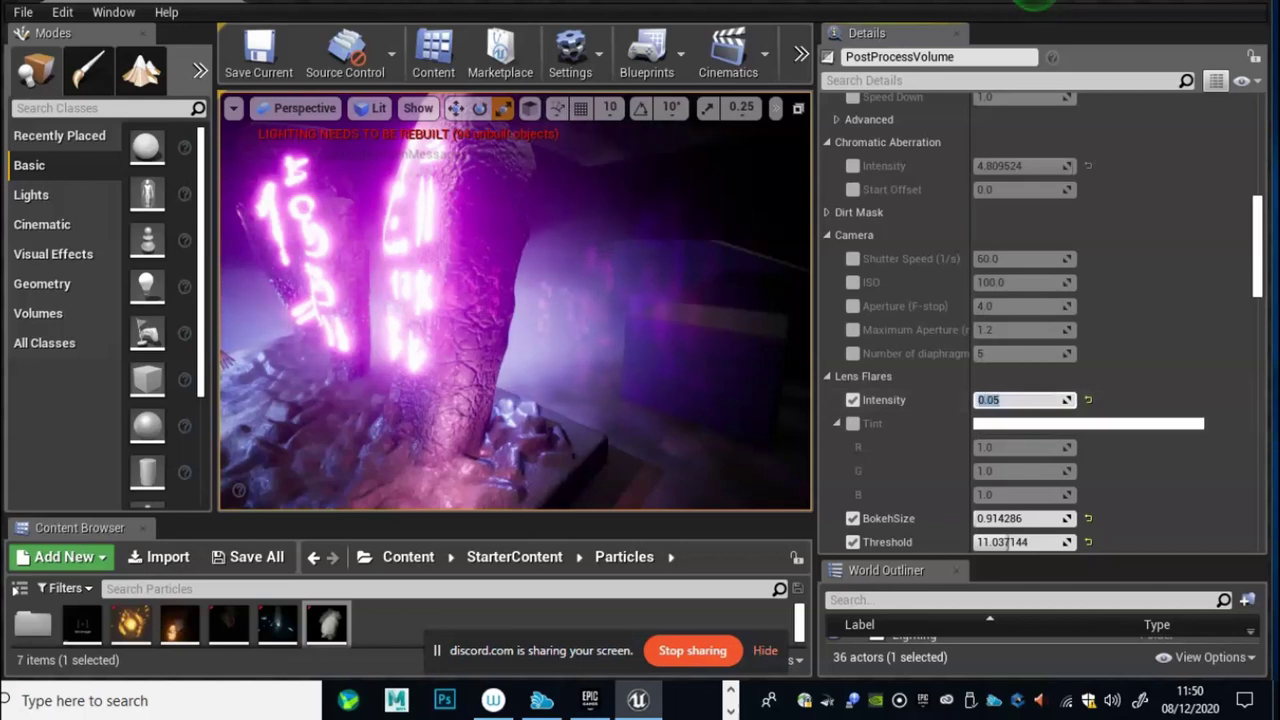
Step: Raise the Lens Flares BokehSize to about 7.92
scroll(950, 359, down, 2)
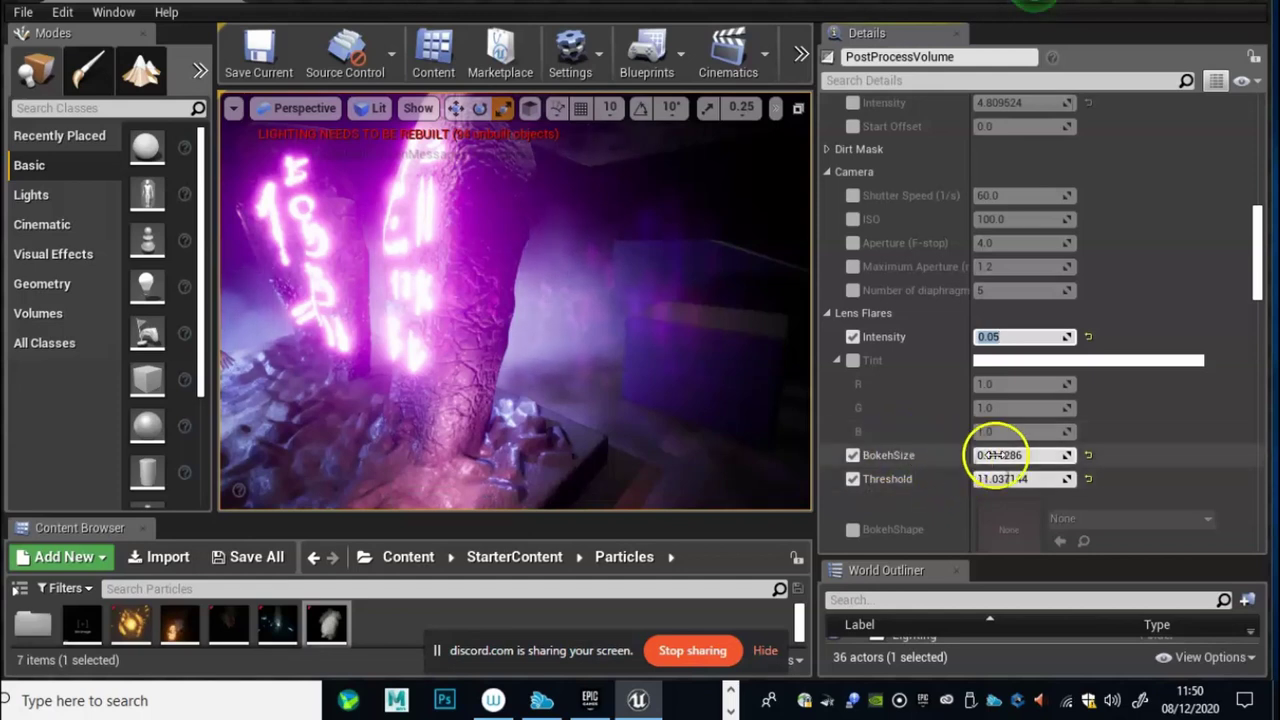
click(981, 455)
mouse_move(981, 455)
mouse_down()
mouse_move(1018, 455)
mouse_move(972, 461)
mouse_up()
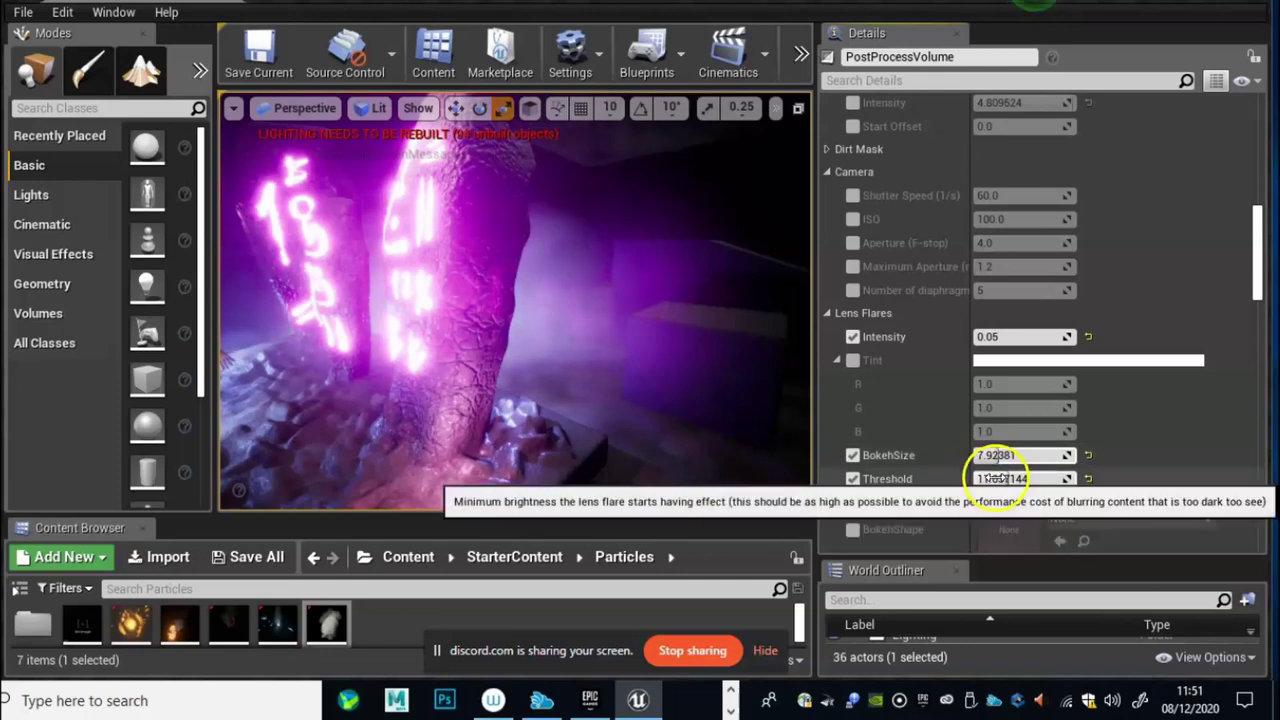
Step: Adjust the Lens Flares Threshold, trying about 31.09 and 15.59 before setting it to about 8.61
drag(1015, 479, 962, 492)
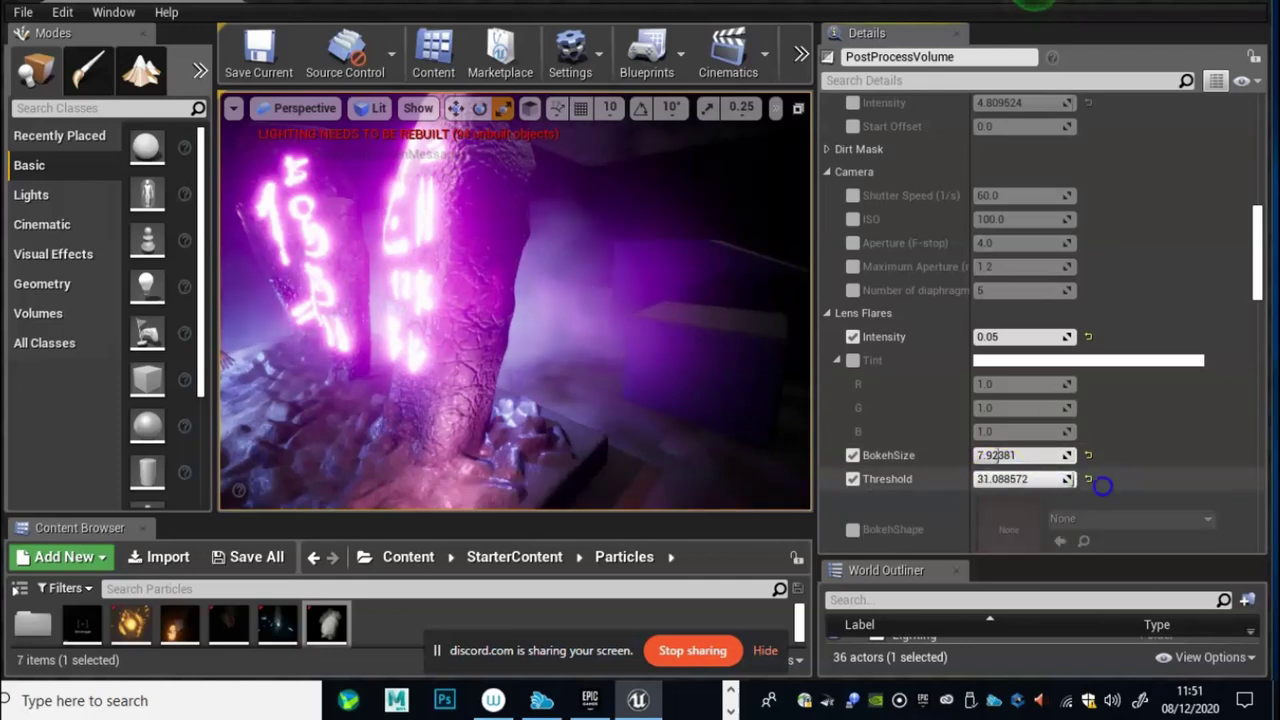
drag(1102, 486, 1065, 478)
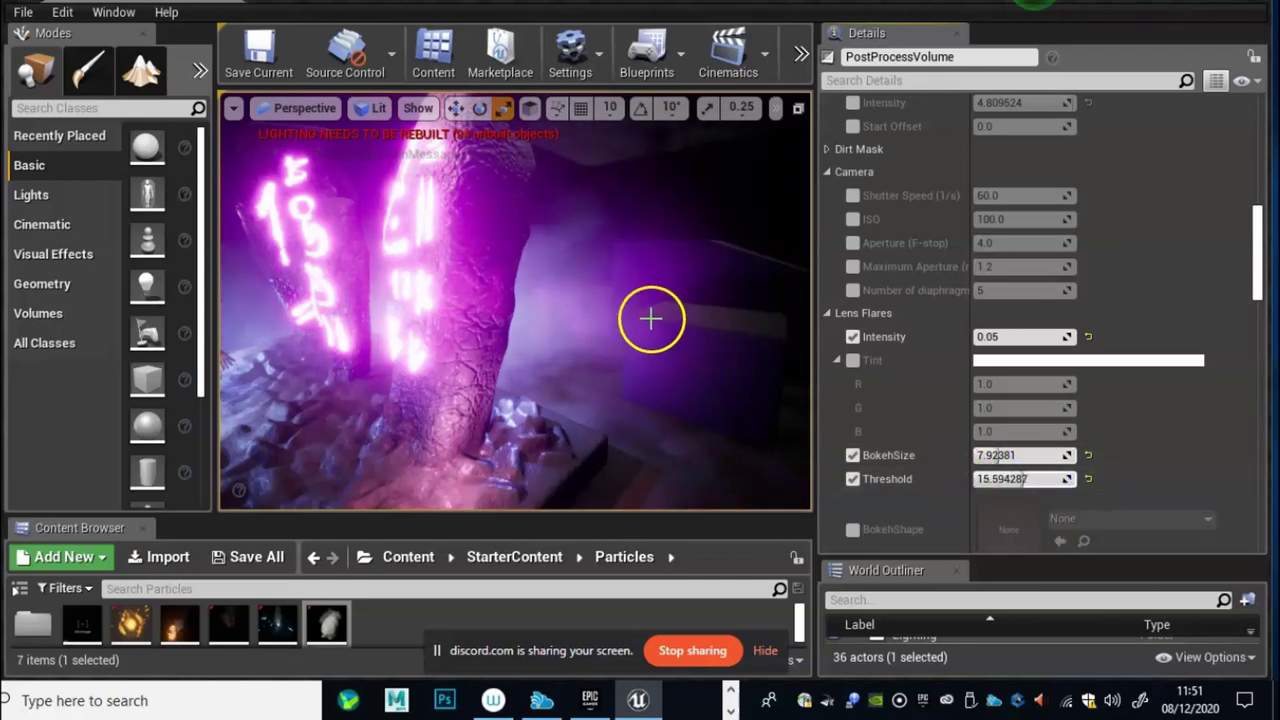
right_drag(651, 319, 582, 326)
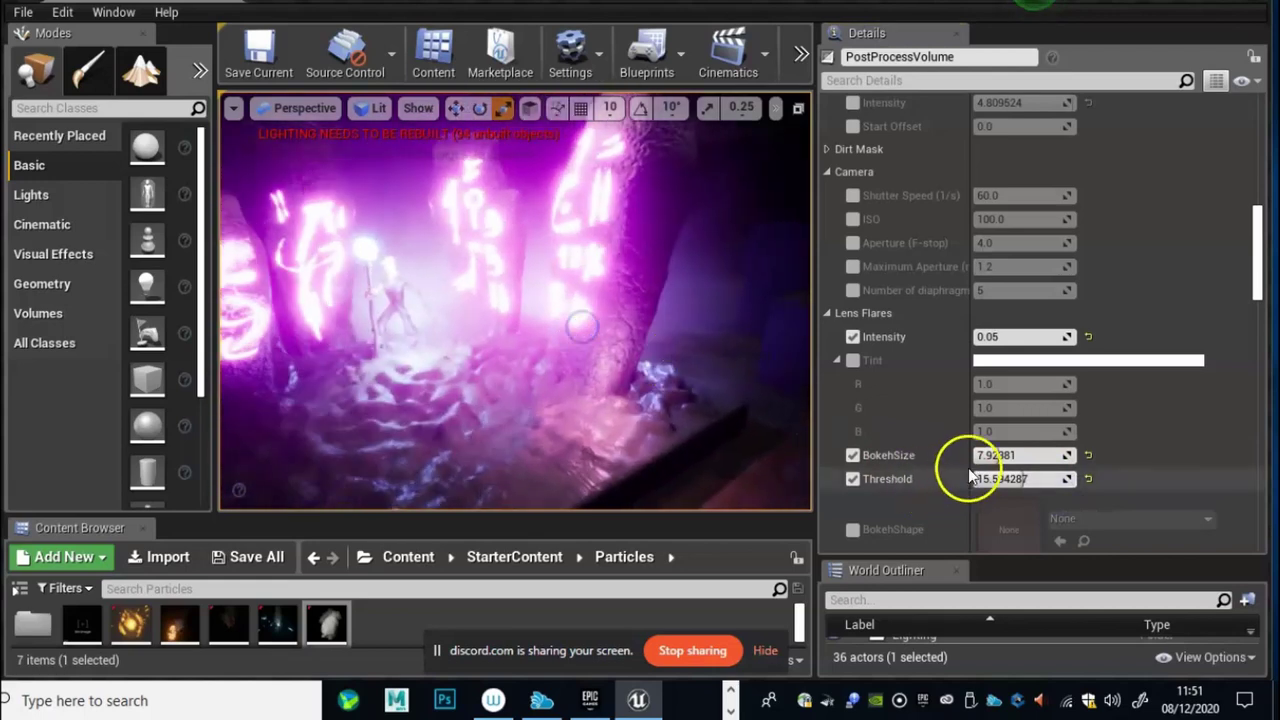
mouse_move(970, 478)
mouse_down()
mouse_move(1006, 451)
mouse_move(963, 477)
mouse_move(1034, 477)
mouse_move(962, 470)
mouse_up()
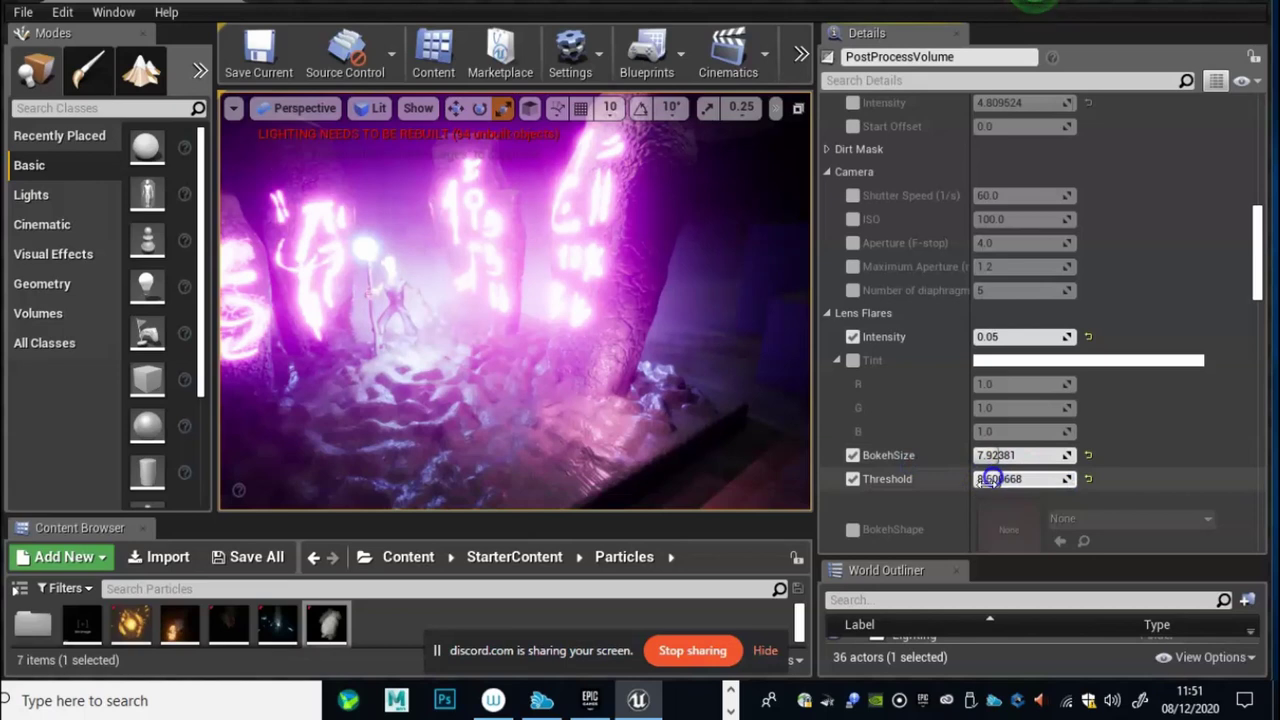
Step: Look through the PostProcessVolume's remaining settings, from Color Grading and Film through Rendering Features to the Brush and Actor settings
scroll(957, 468, down, 3)
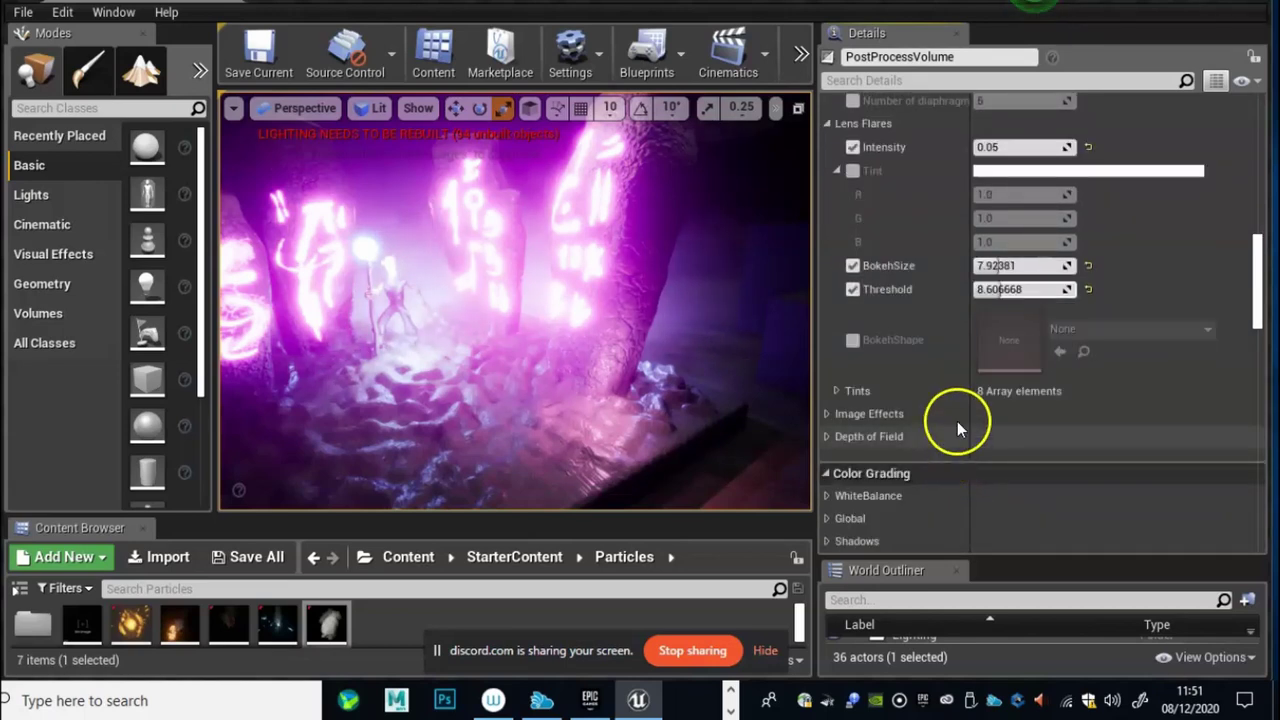
scroll(965, 407, down, 4)
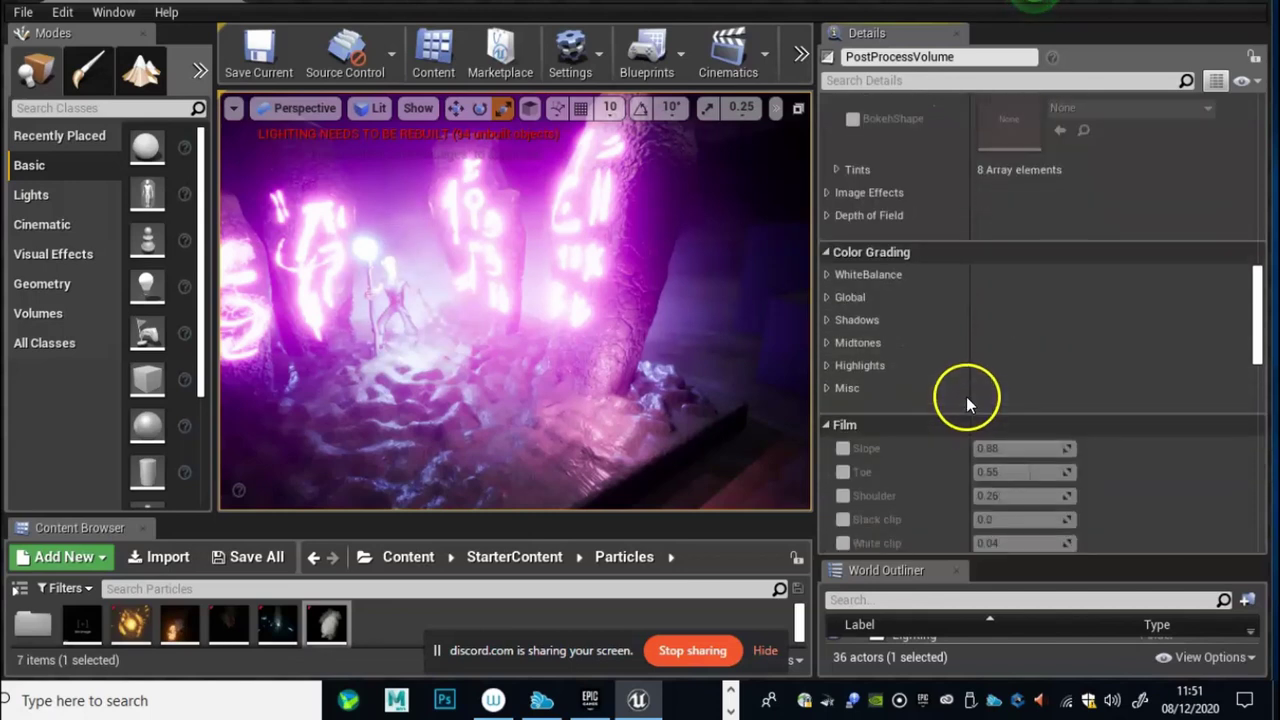
scroll(966, 401, down, 2)
scroll(965, 410, down, 4)
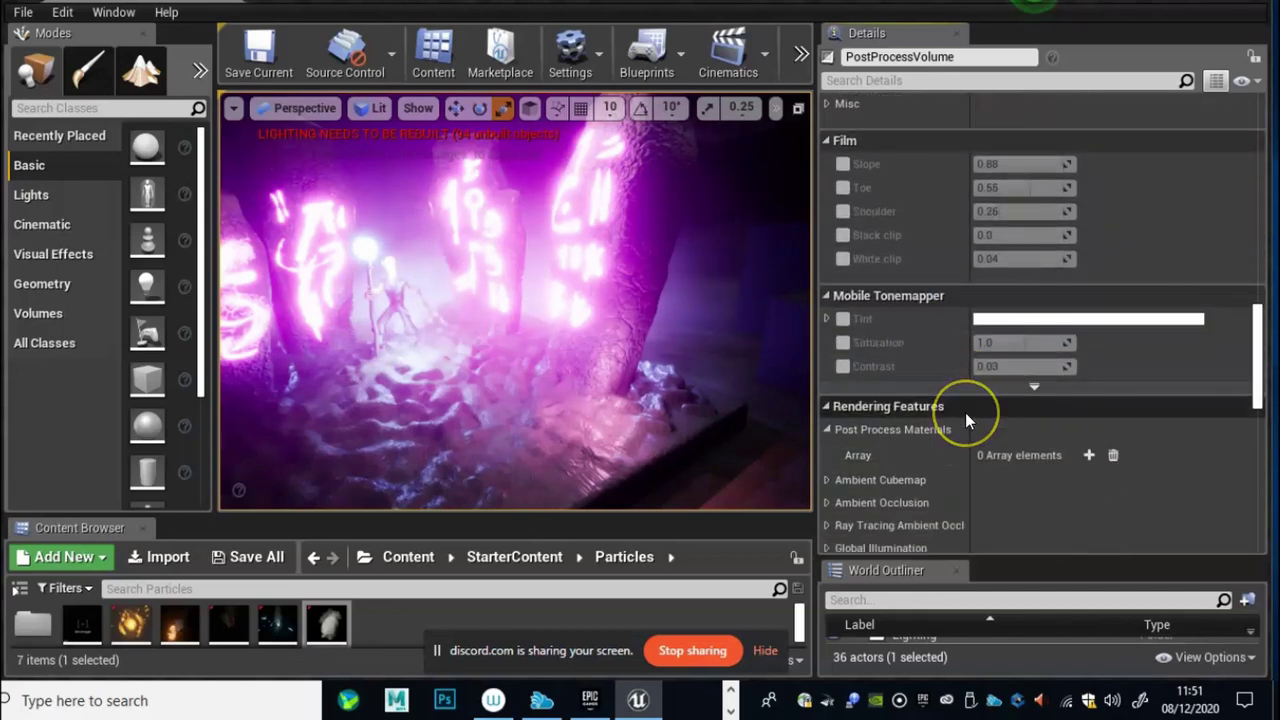
scroll(965, 412, down, 5)
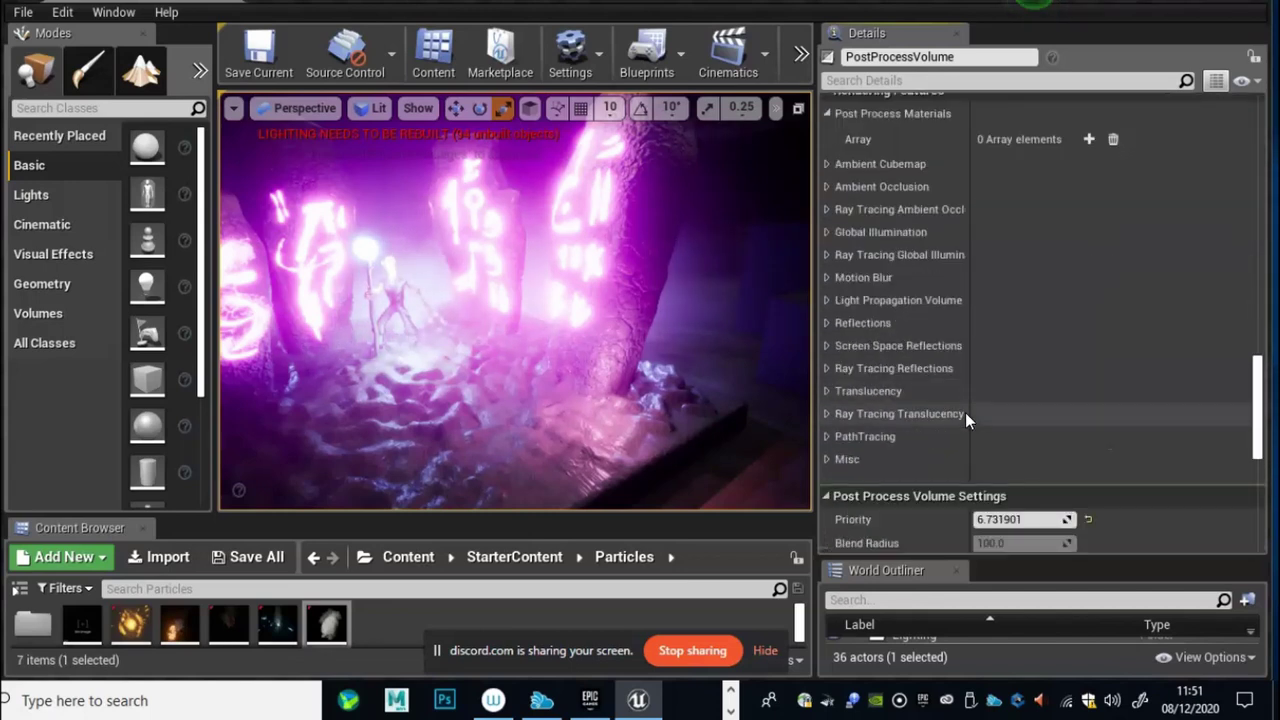
scroll(965, 412, down, 2)
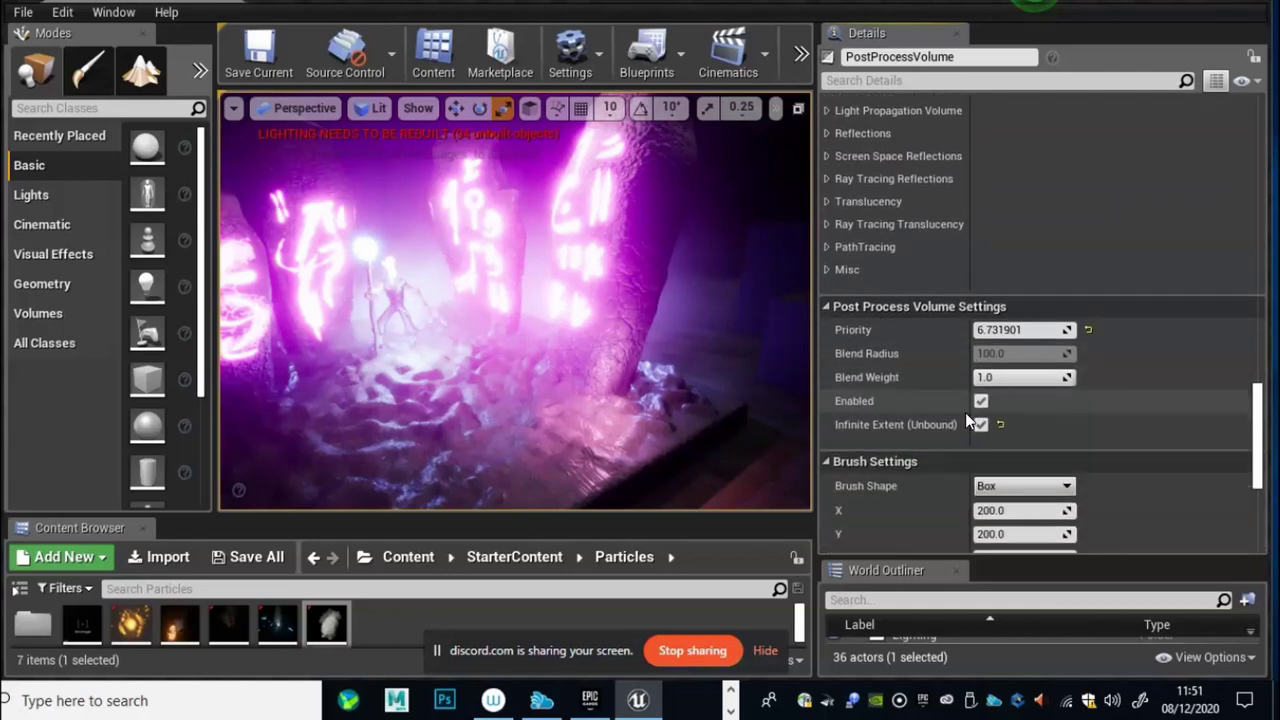
scroll(965, 412, down, 2)
scroll(965, 412, down, 4)
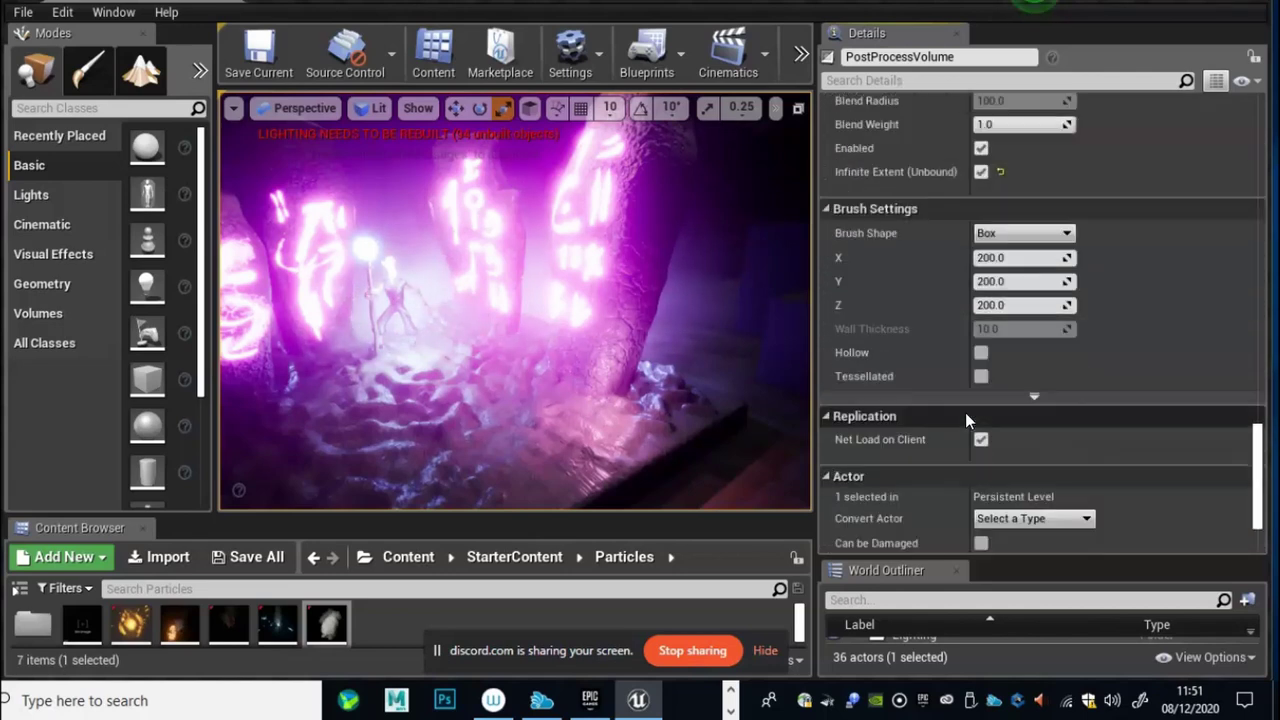
scroll(964, 395, up, 6)
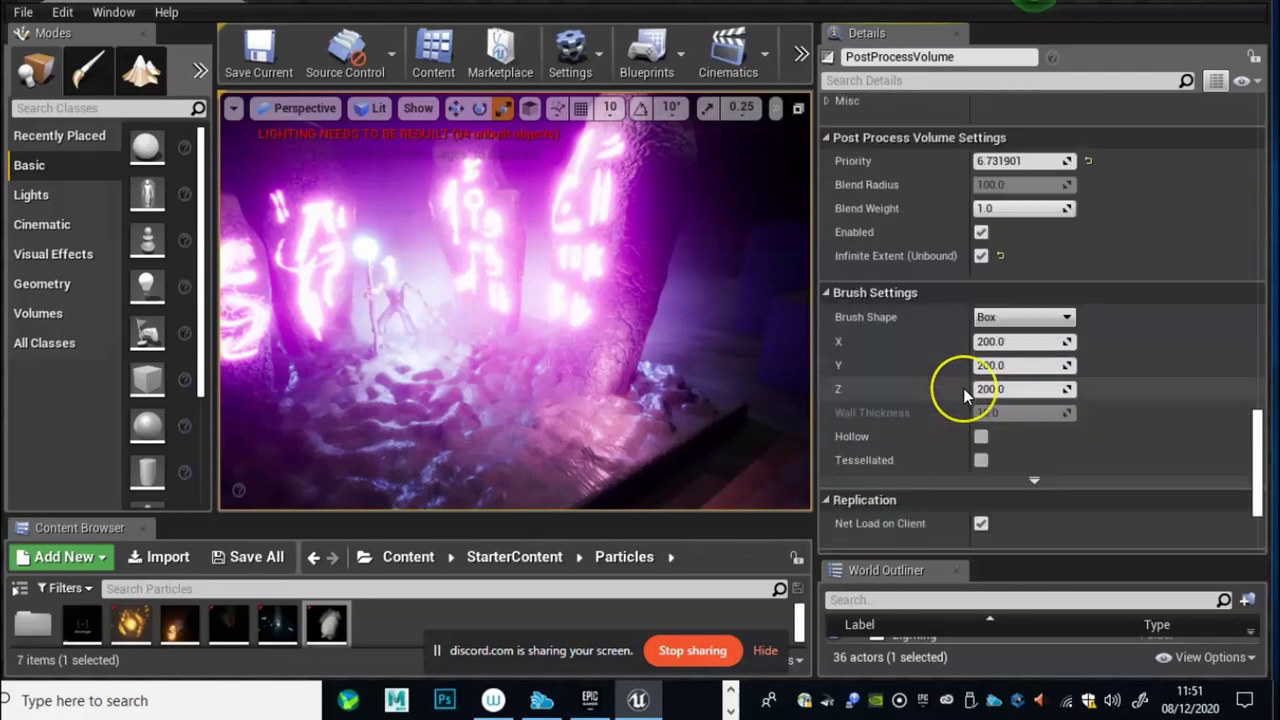
scroll(964, 395, up, 3)
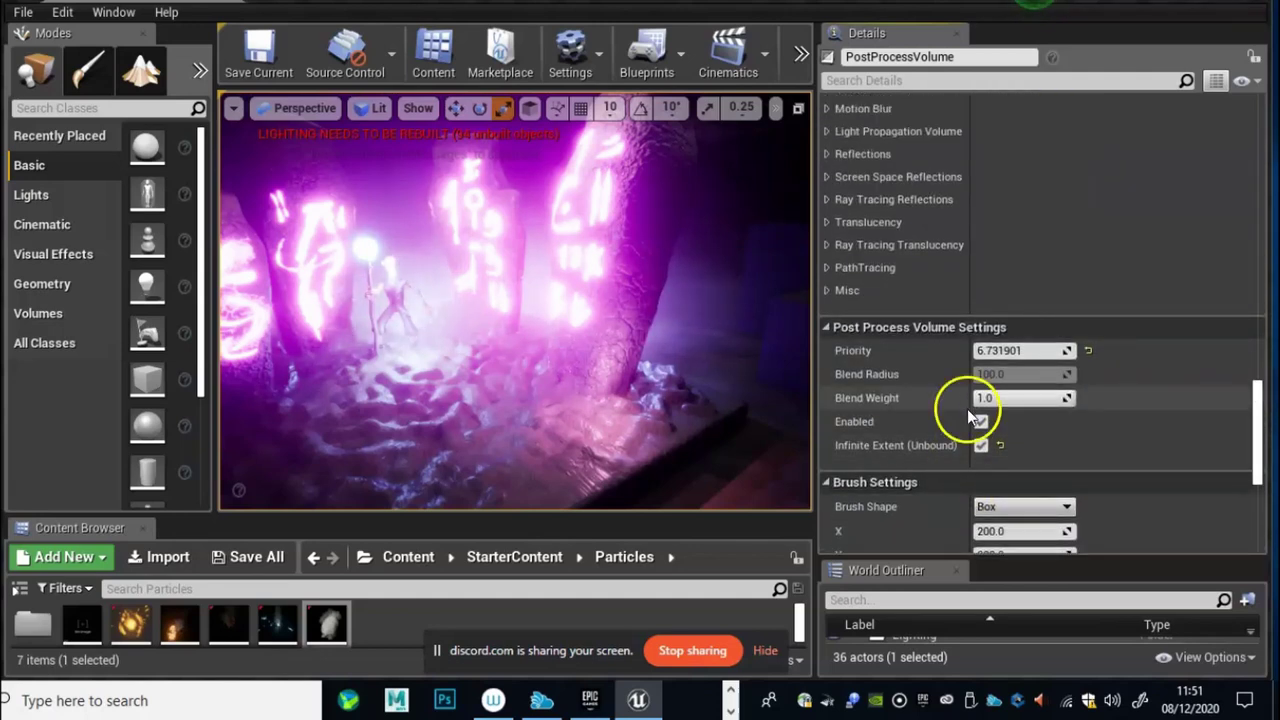
scroll(968, 403, up, 9)
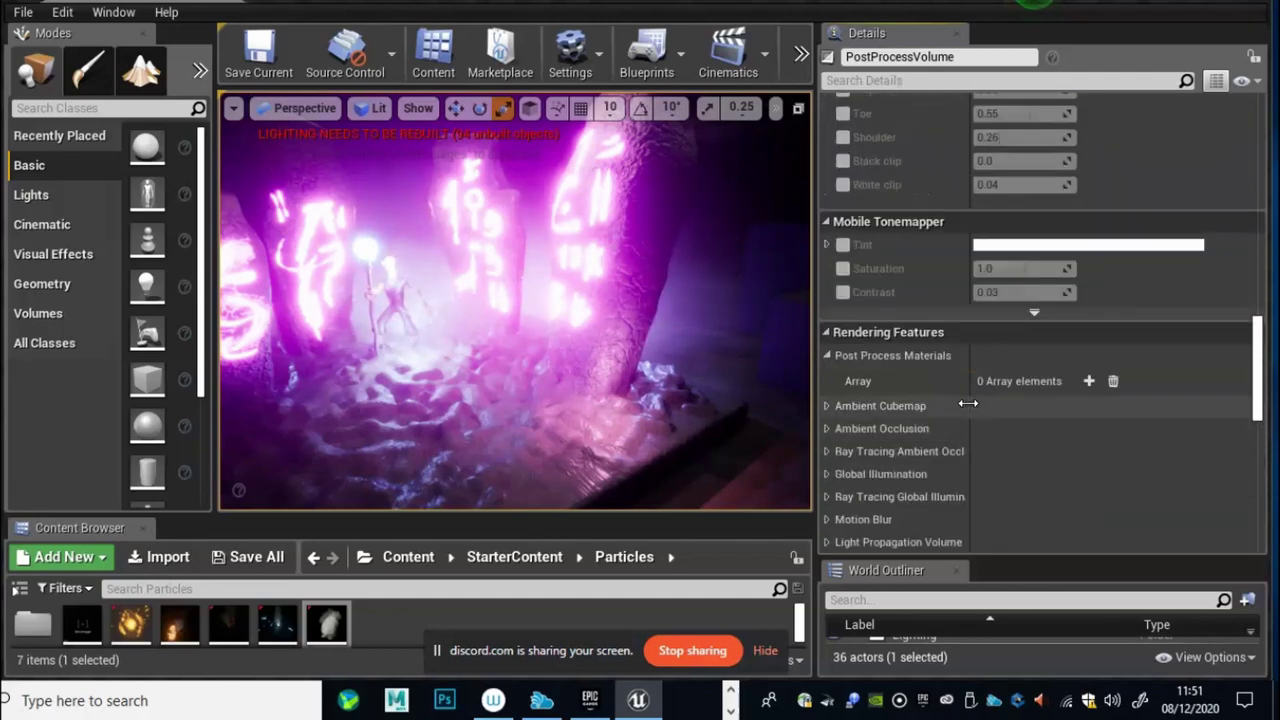
scroll(968, 403, up, 3)
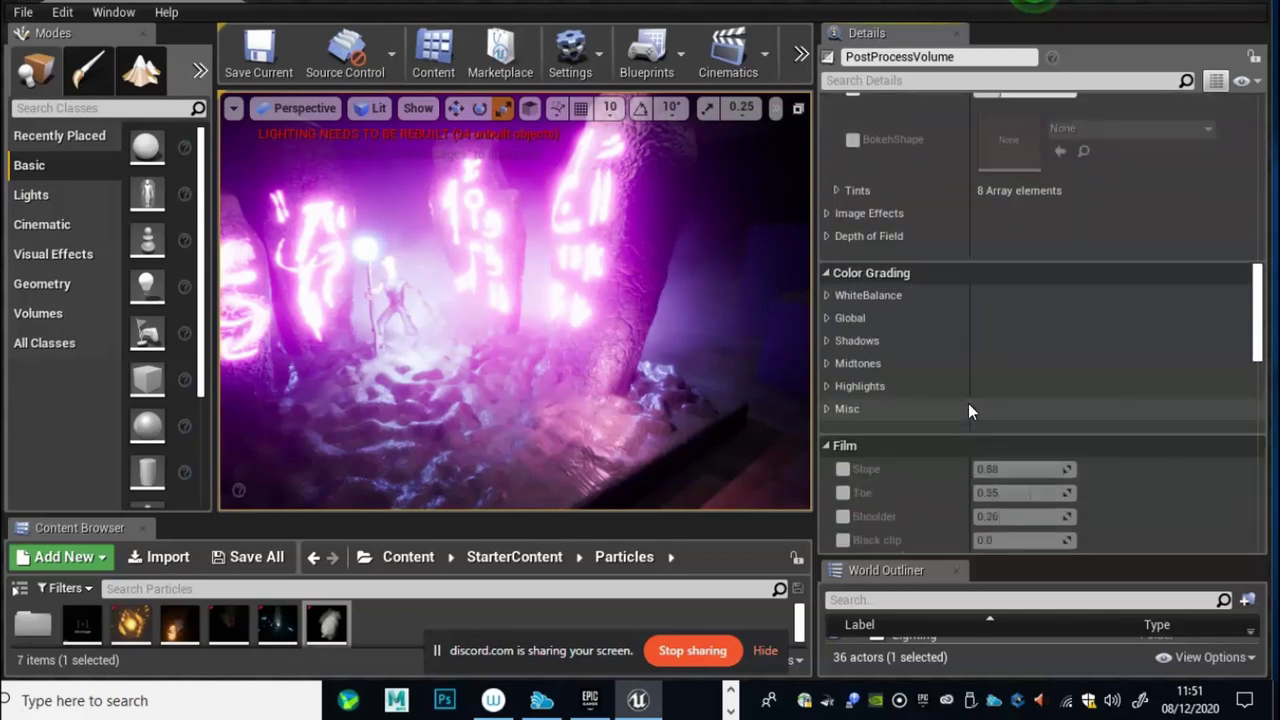
scroll(968, 403, up, 3)
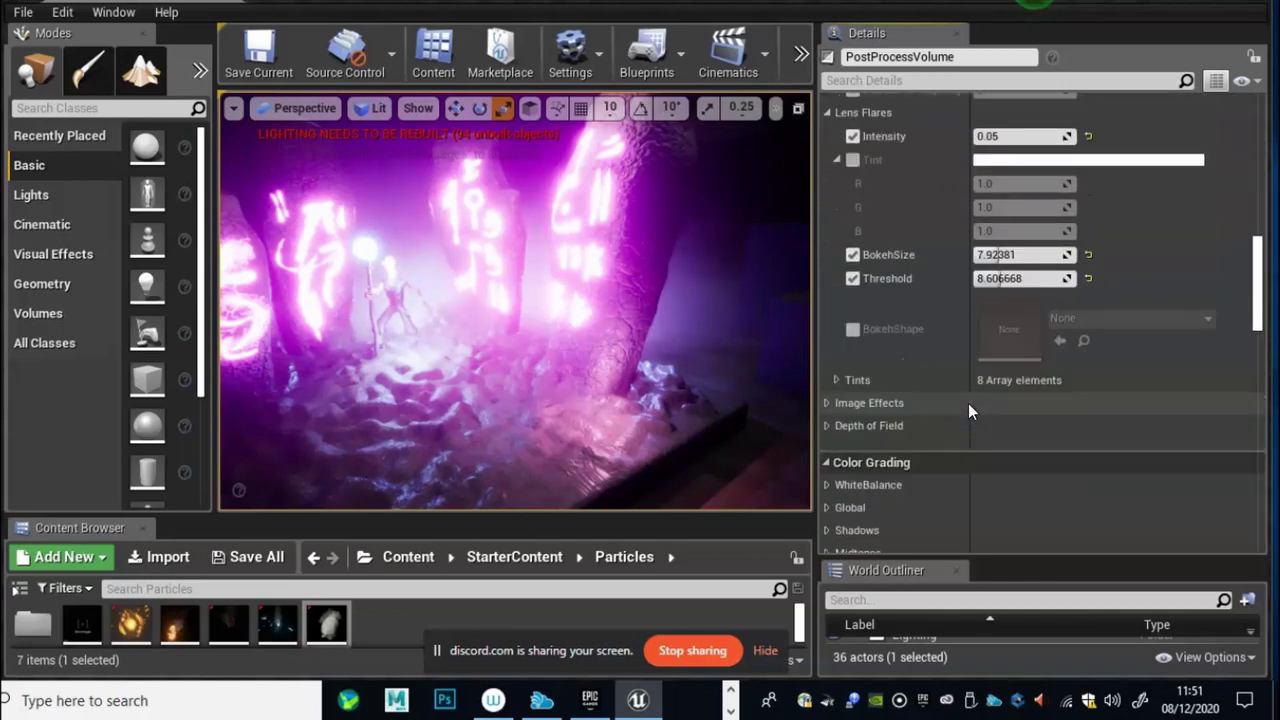
Step: Try a Vignette Intensity of 3 in the Image Effects settings and examine the darkened scene around the wizard
click(827, 404)
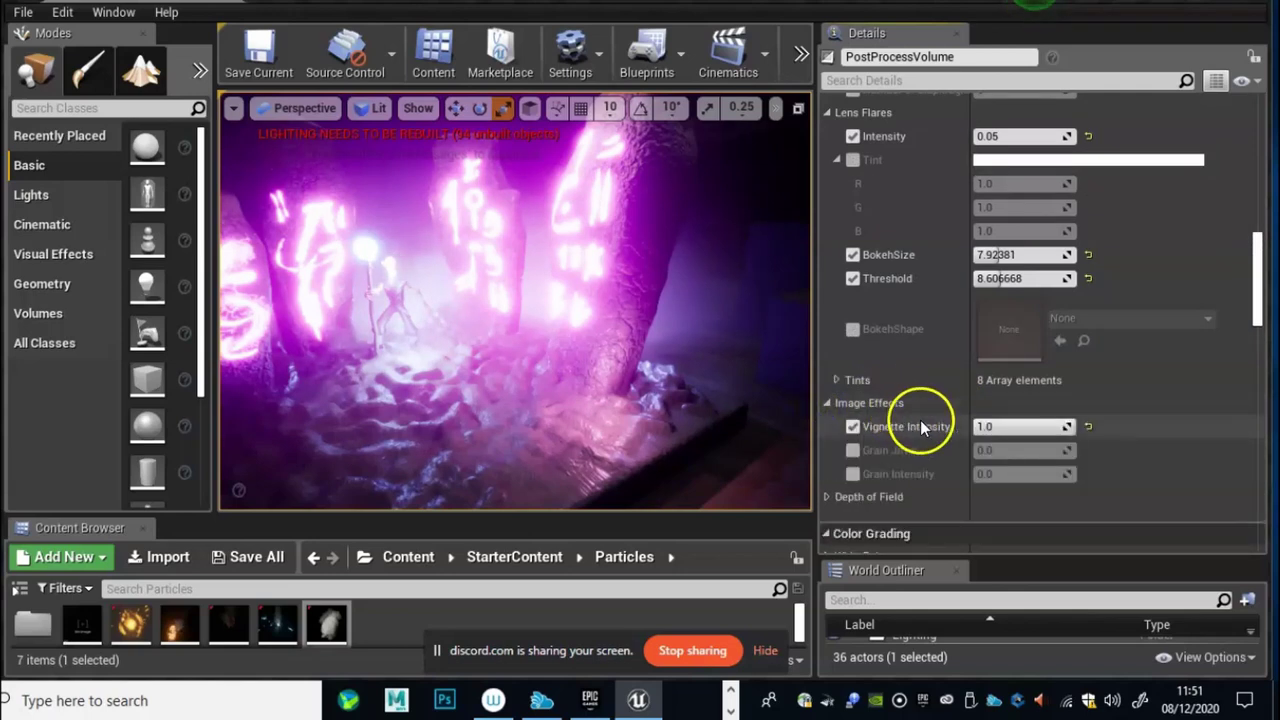
click(989, 426)
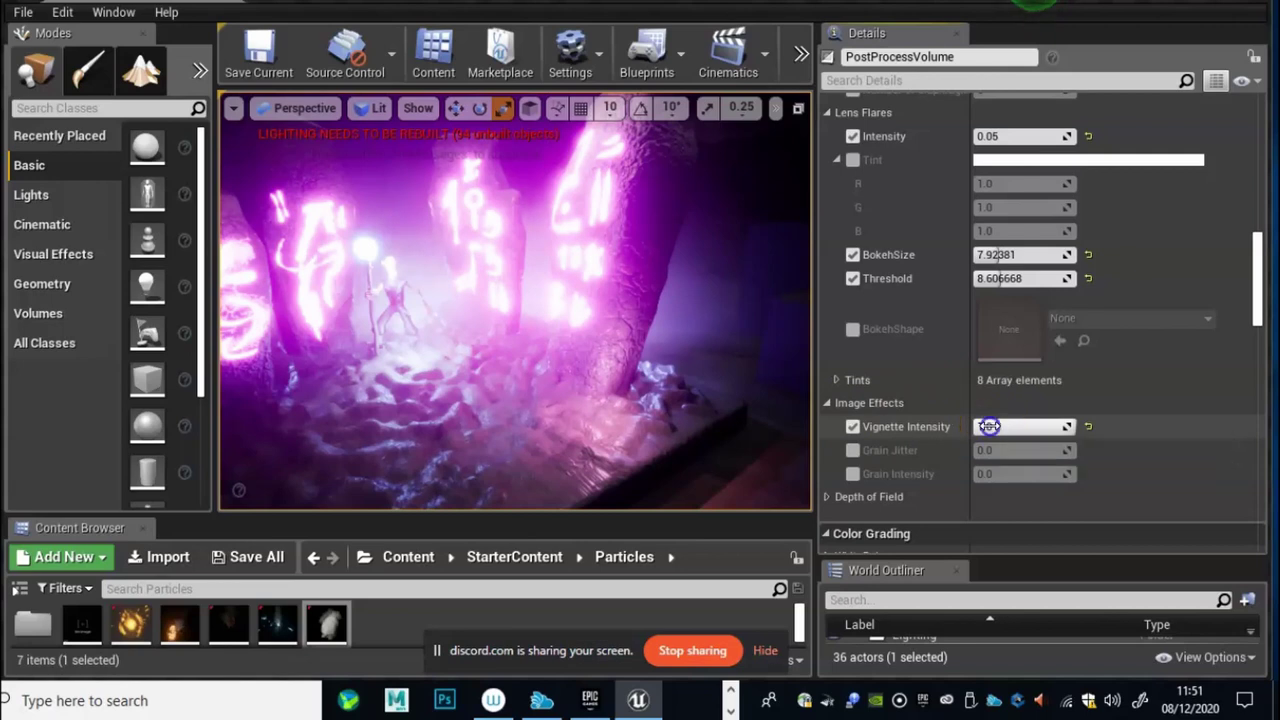
drag(1056, 426, 1074, 449)
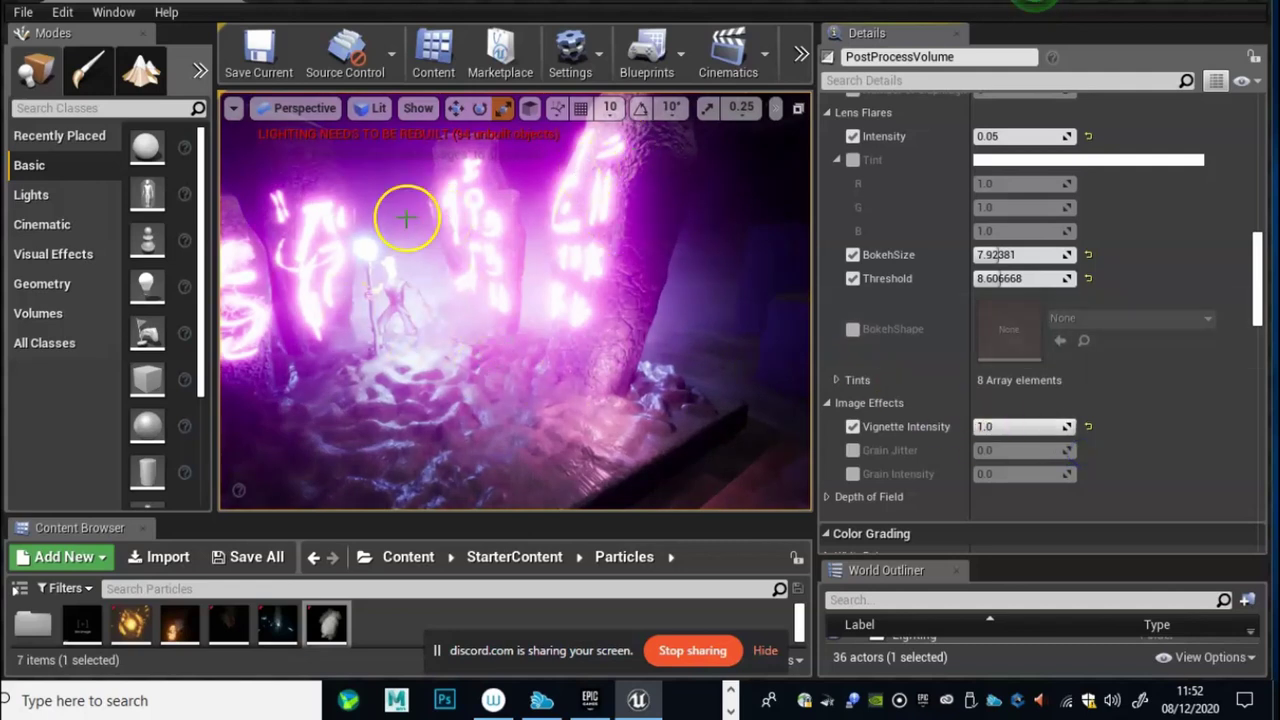
drag(1005, 428, 1086, 434)
click(1012, 427)
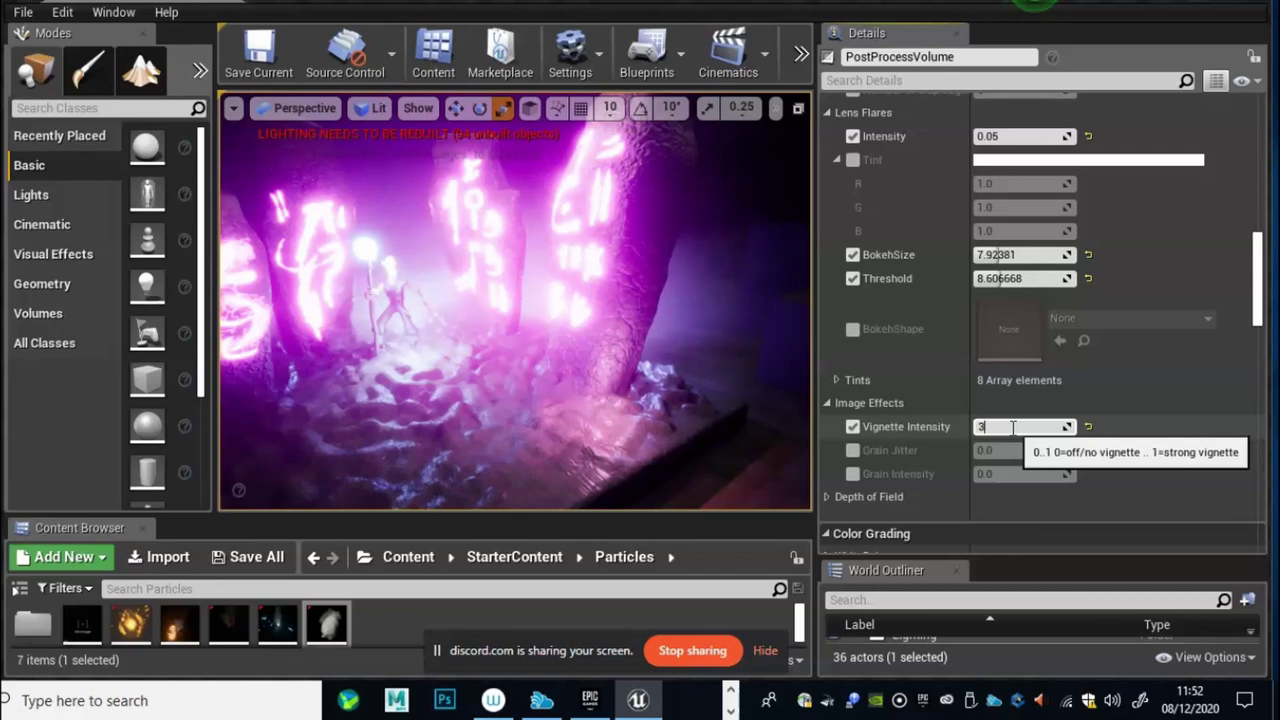
text(3)
key(Return)
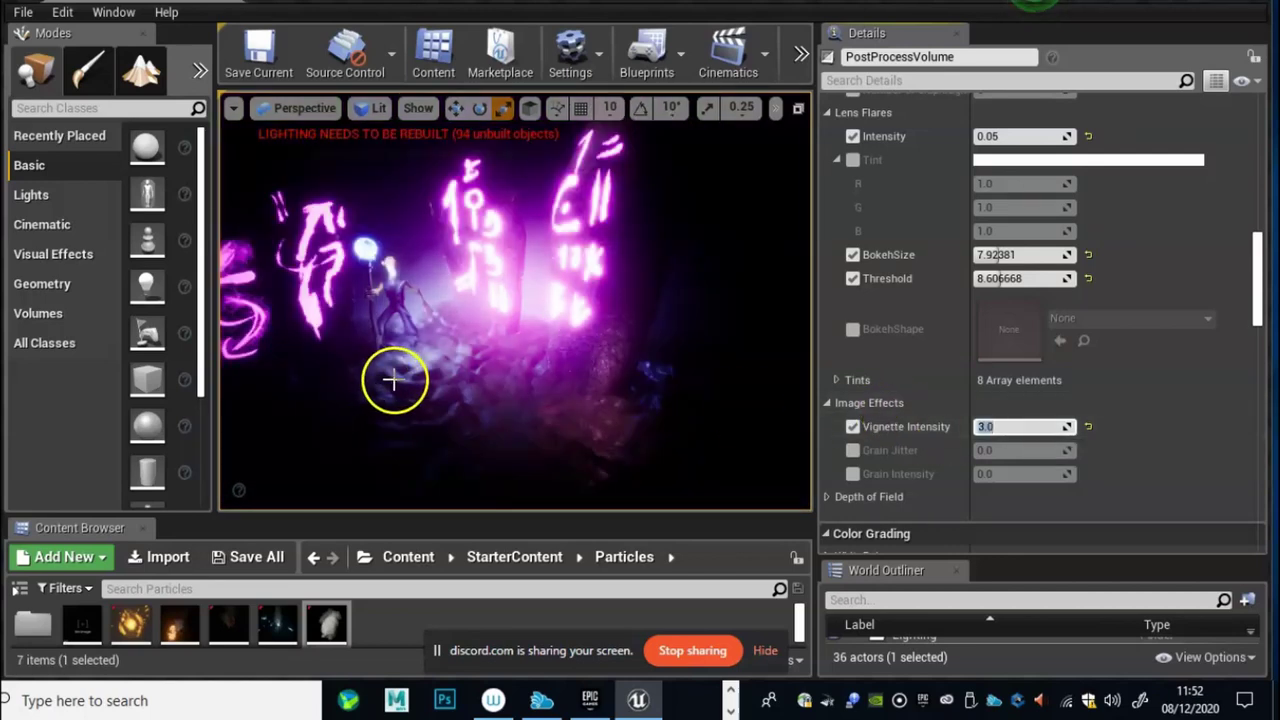
right_drag(502, 330, 461, 332)
drag(461, 332, 727, 411)
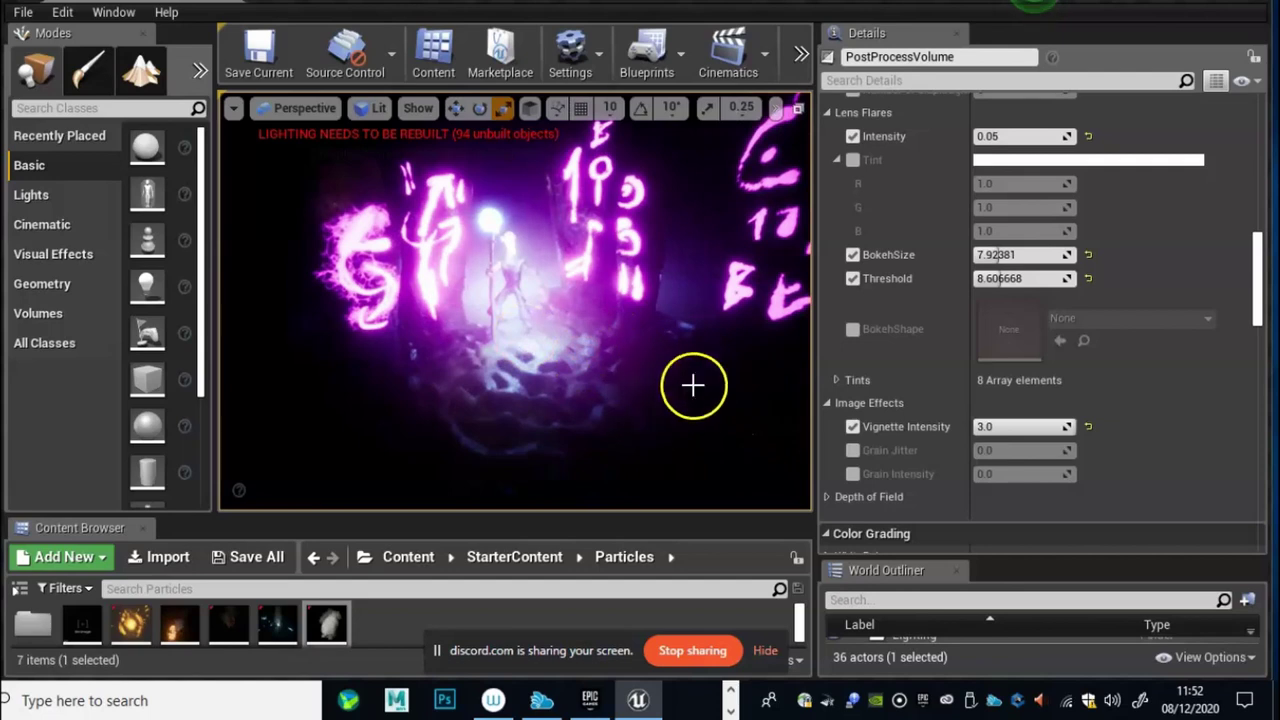
alt+right_drag(691, 385, 629, 358)
Step: Try a Vignette Intensity of 2, and after viewing its effect set the value to 1
click(990, 427)
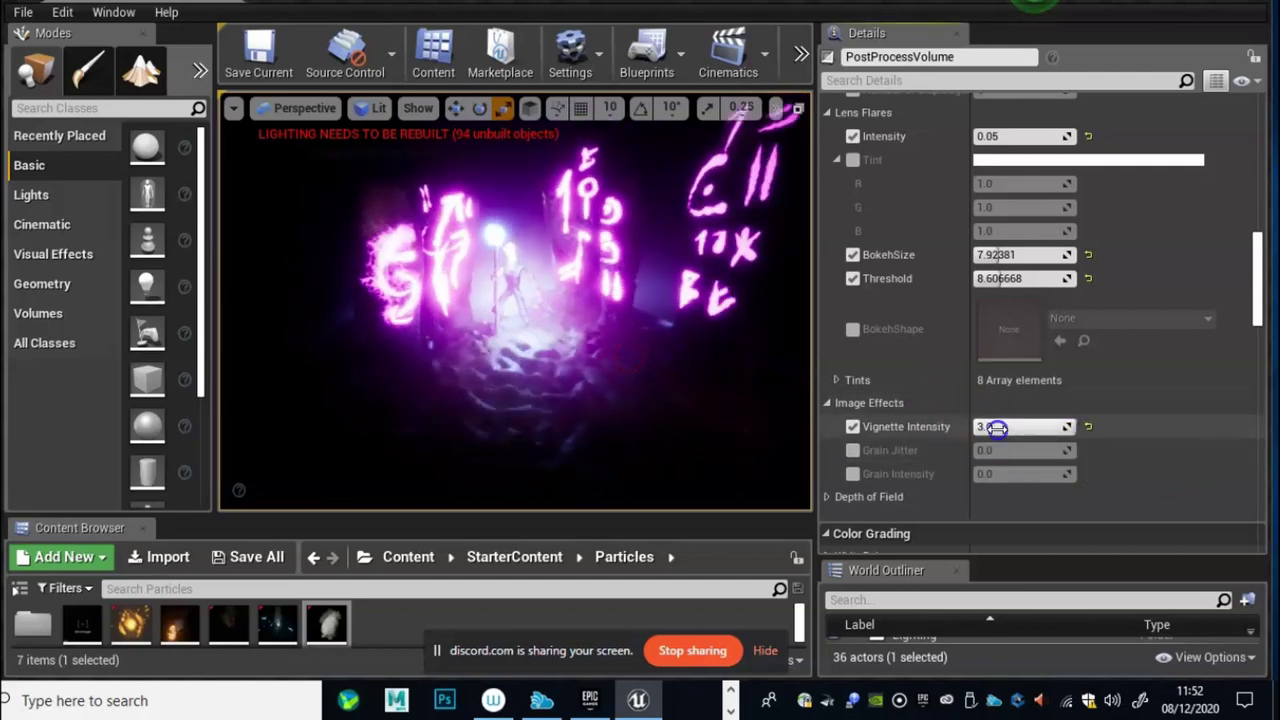
text(2)
key(Return)
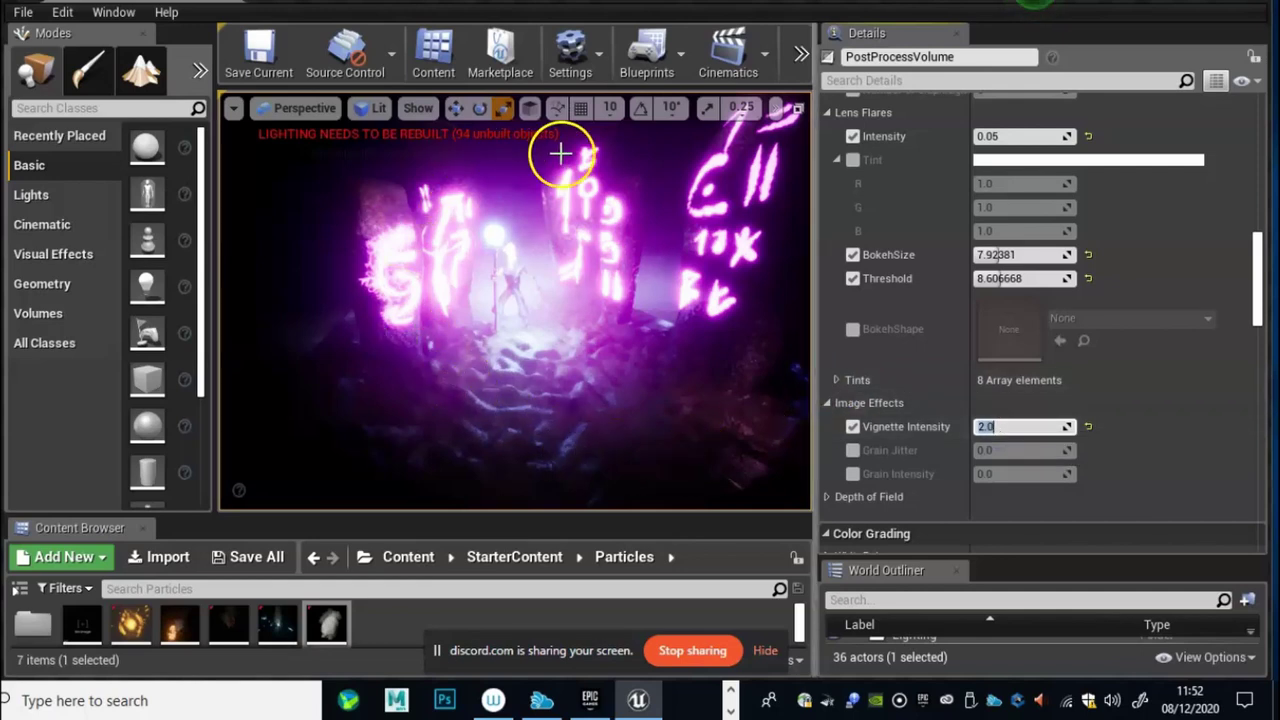
click(555, 414)
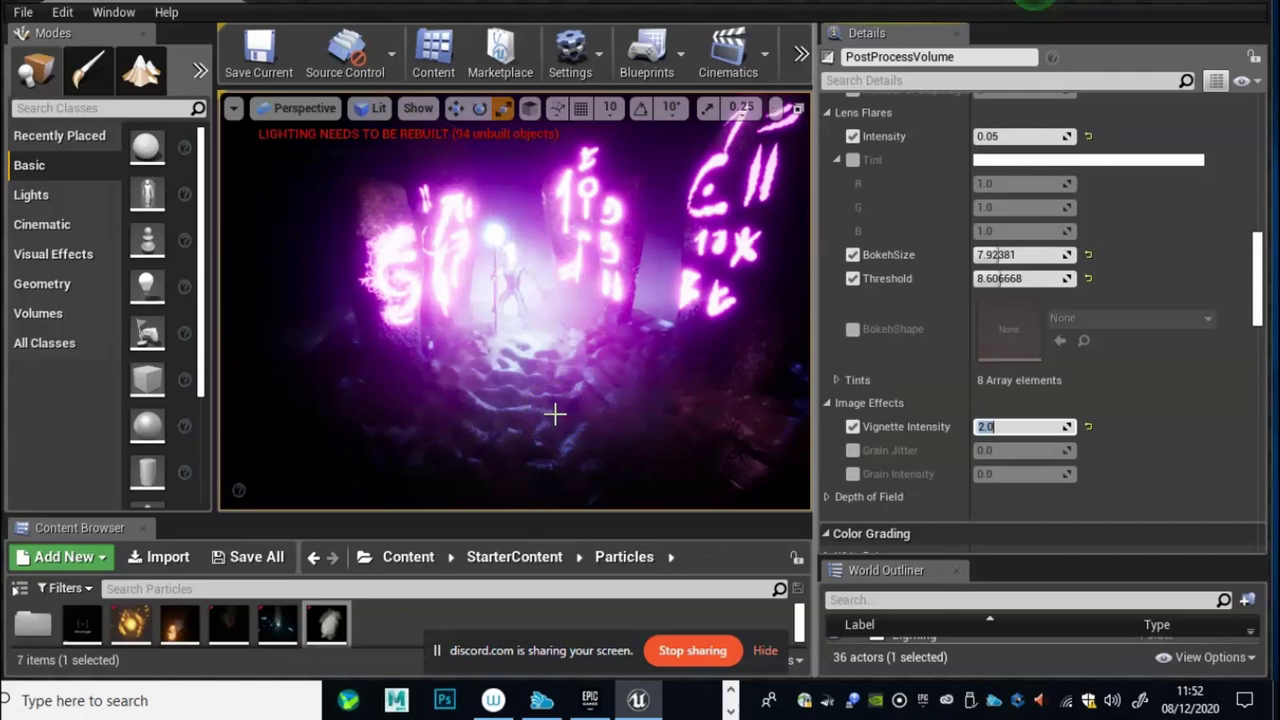
click(567, 387)
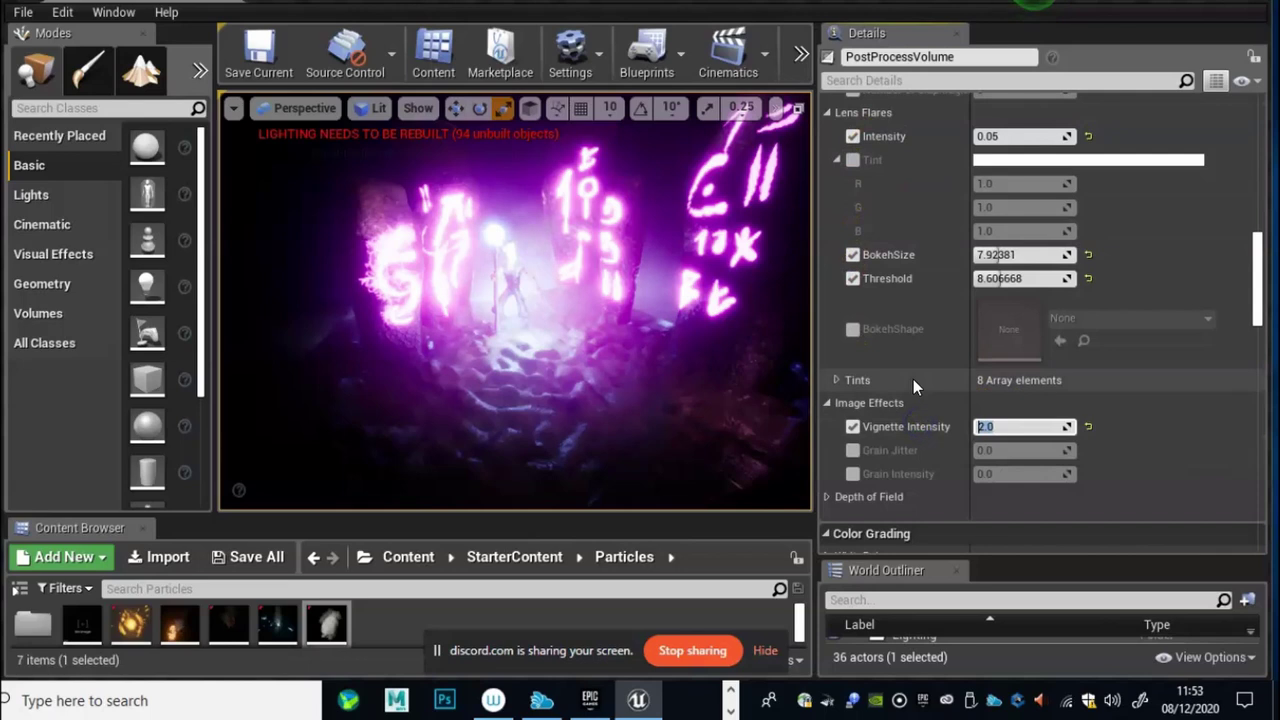
text(1)
key(Return)
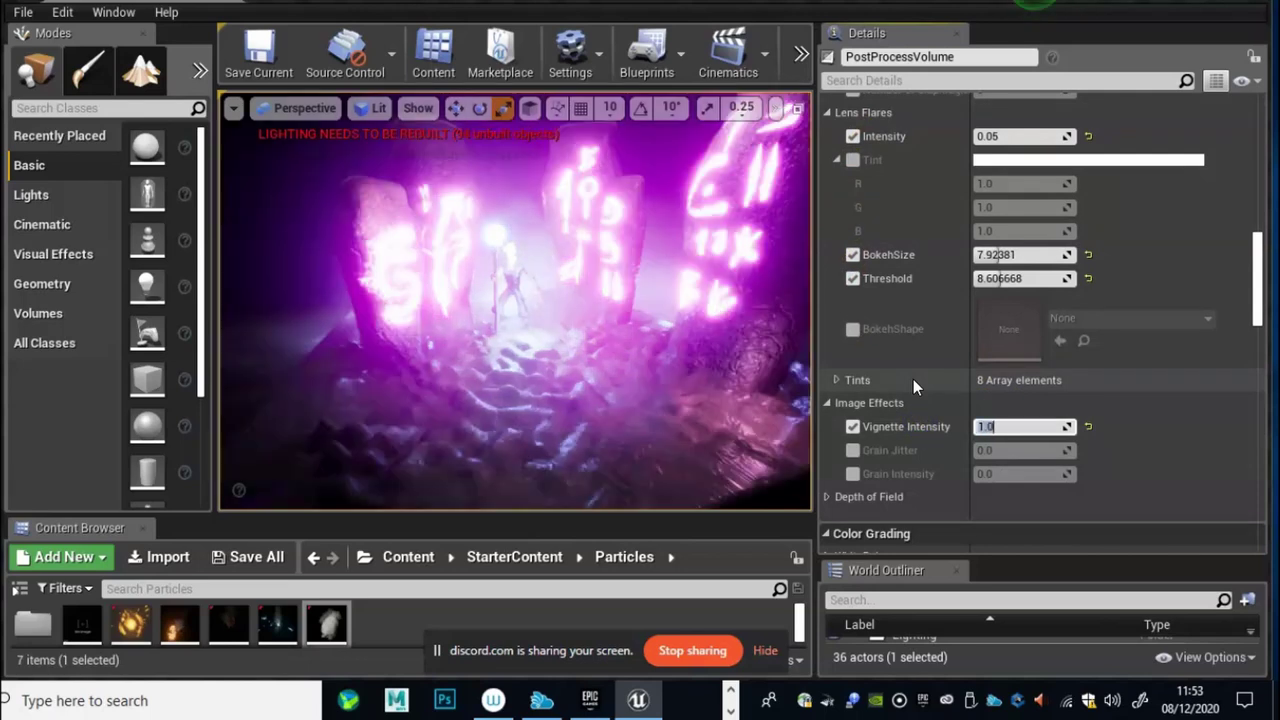
Step: Start playing the level in the viewport with mouse control and switch it to full screen
right_drag(604, 374, 555, 349)
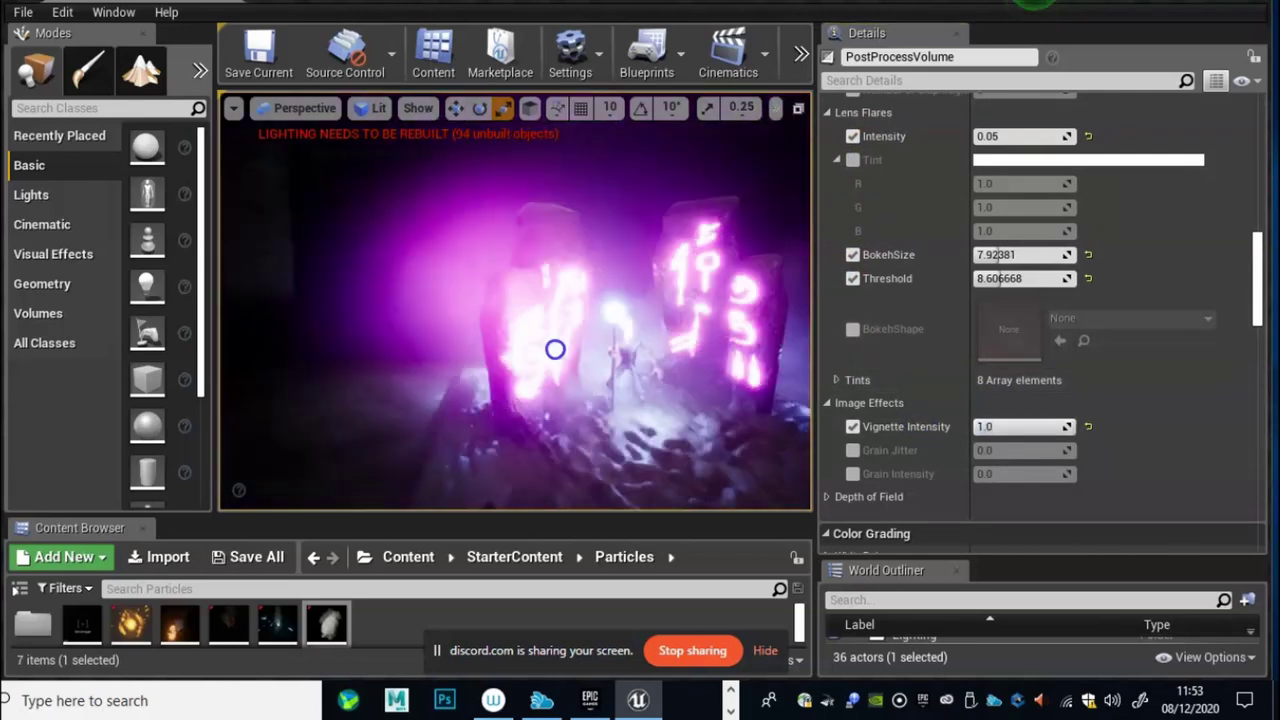
drag(555, 349, 566, 346)
click(801, 53)
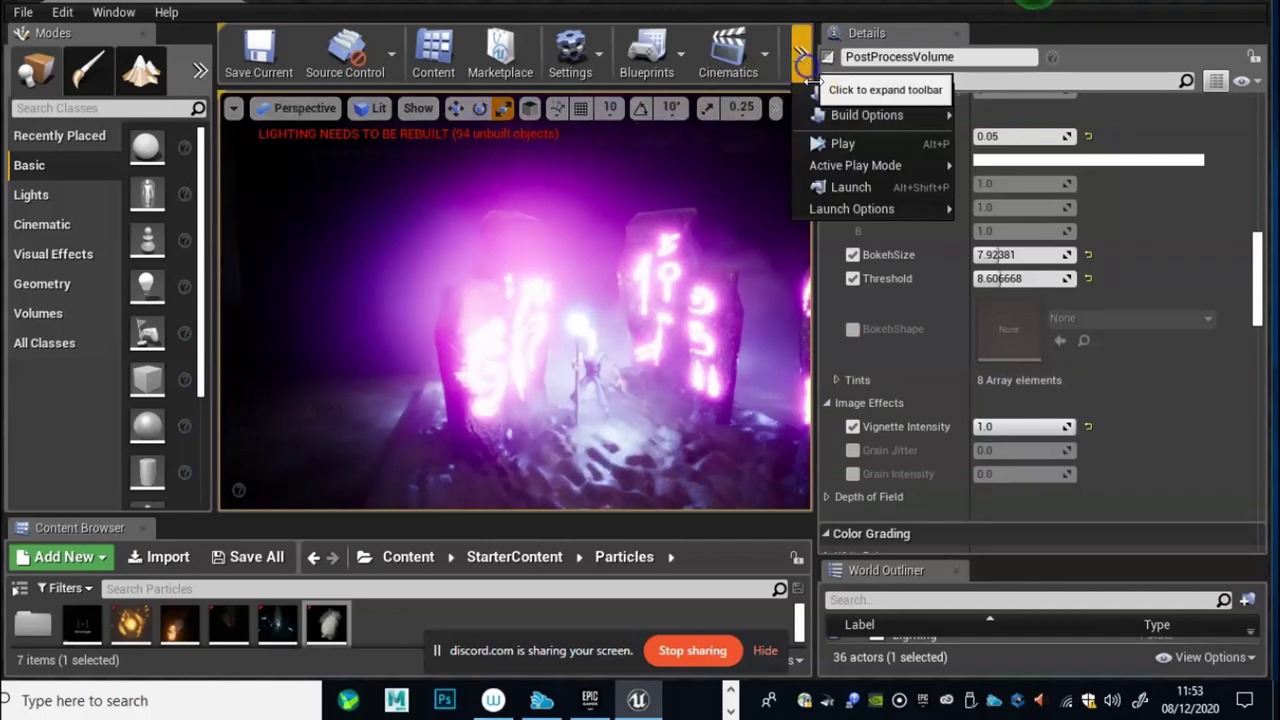
click(854, 144)
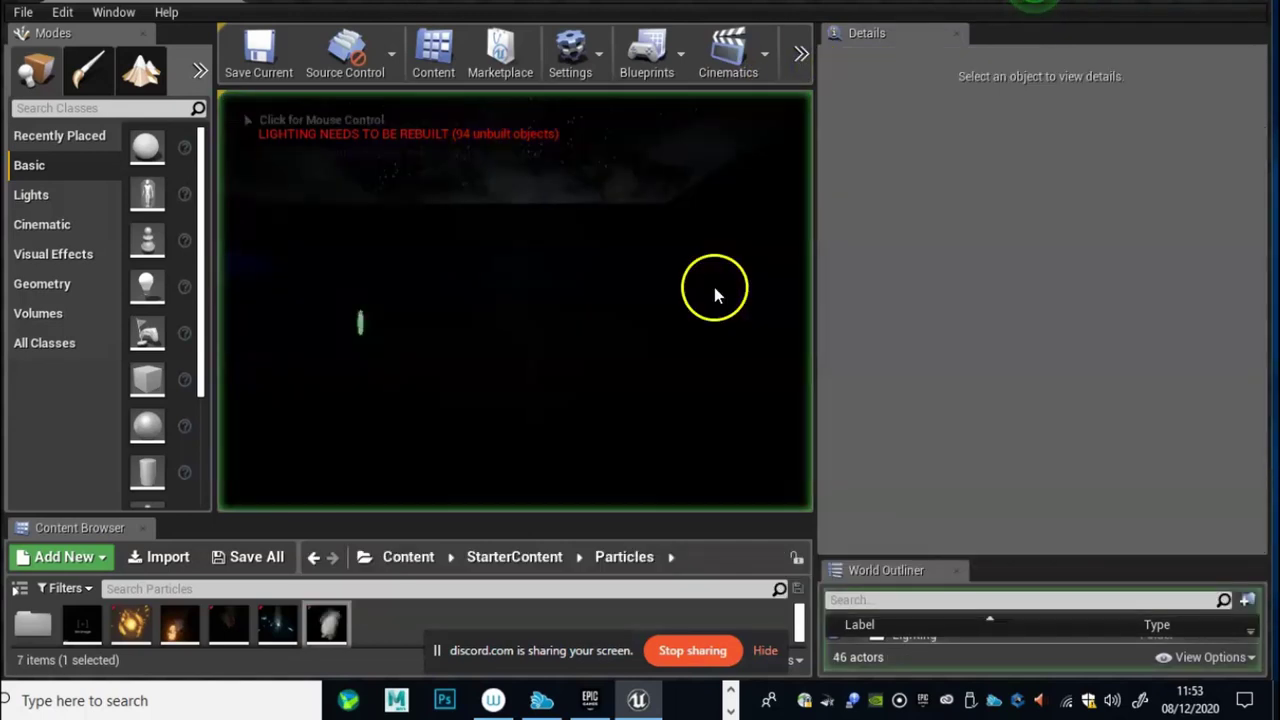
click(714, 287)
key(F11)
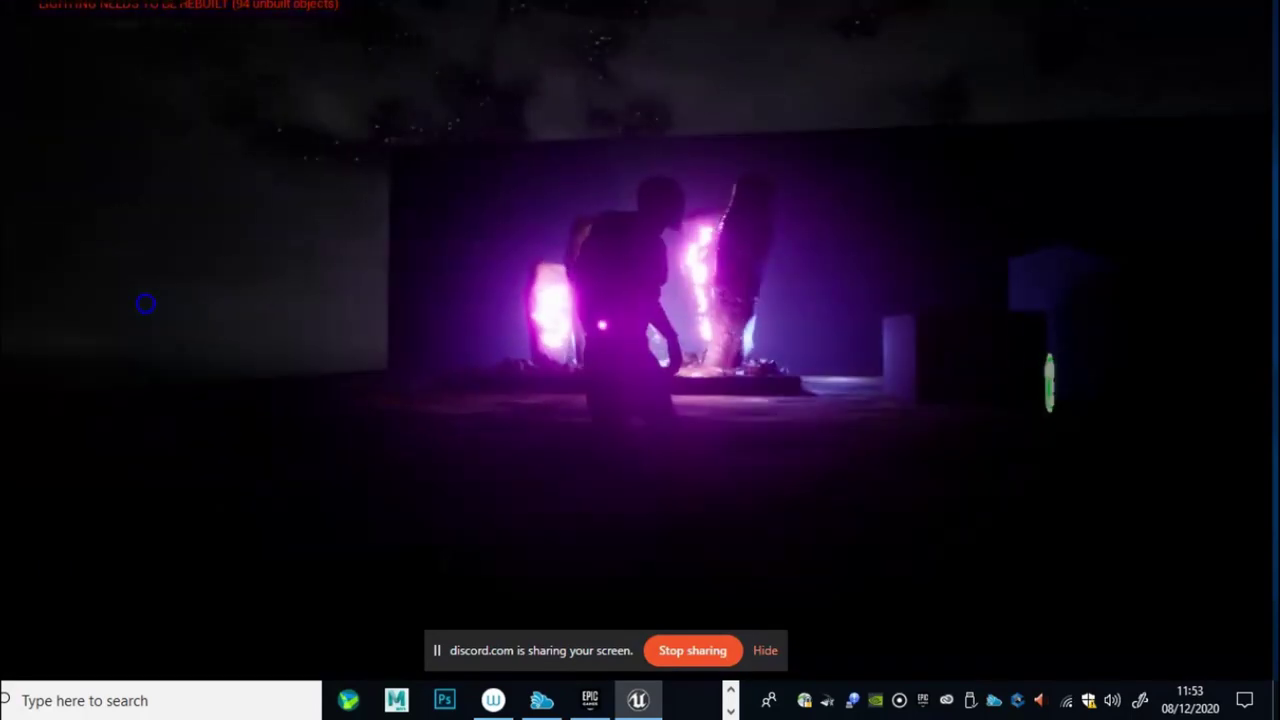
Step: Walk the character up to the rune stones and among them beside the wizard to examine the post-processed look
key(w)
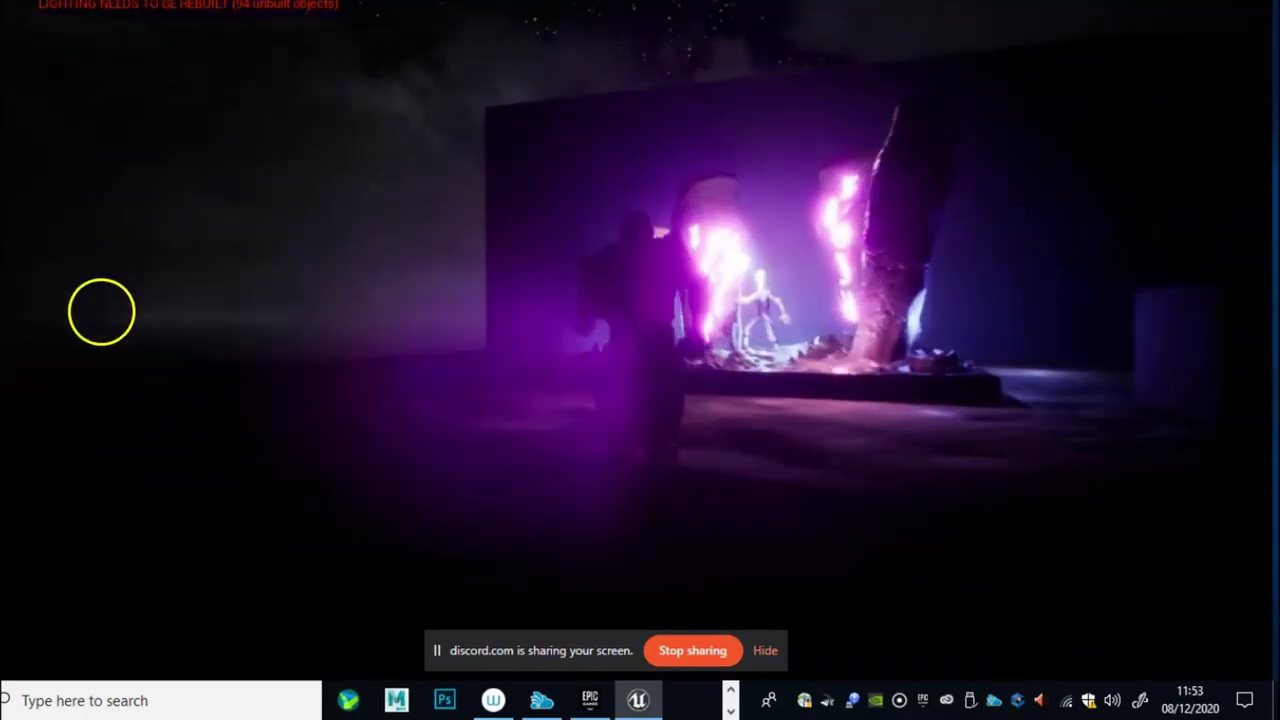
key(w)
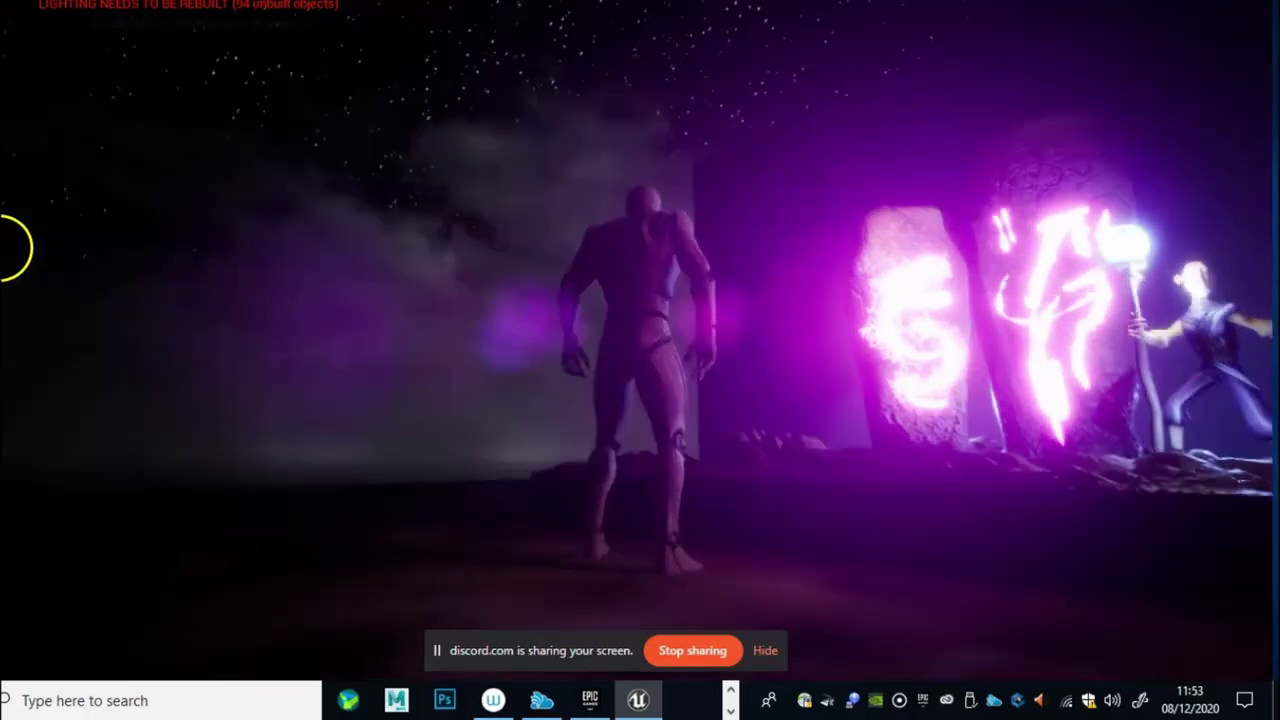
key(w)
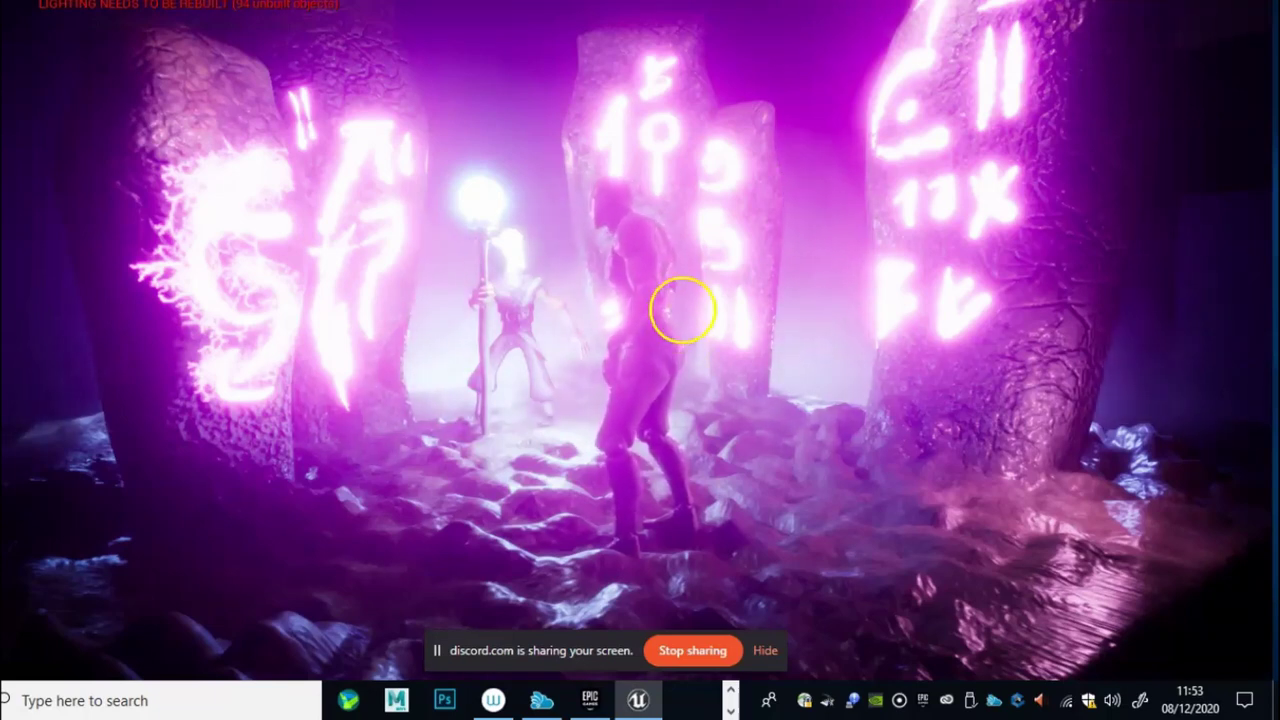
key(w)
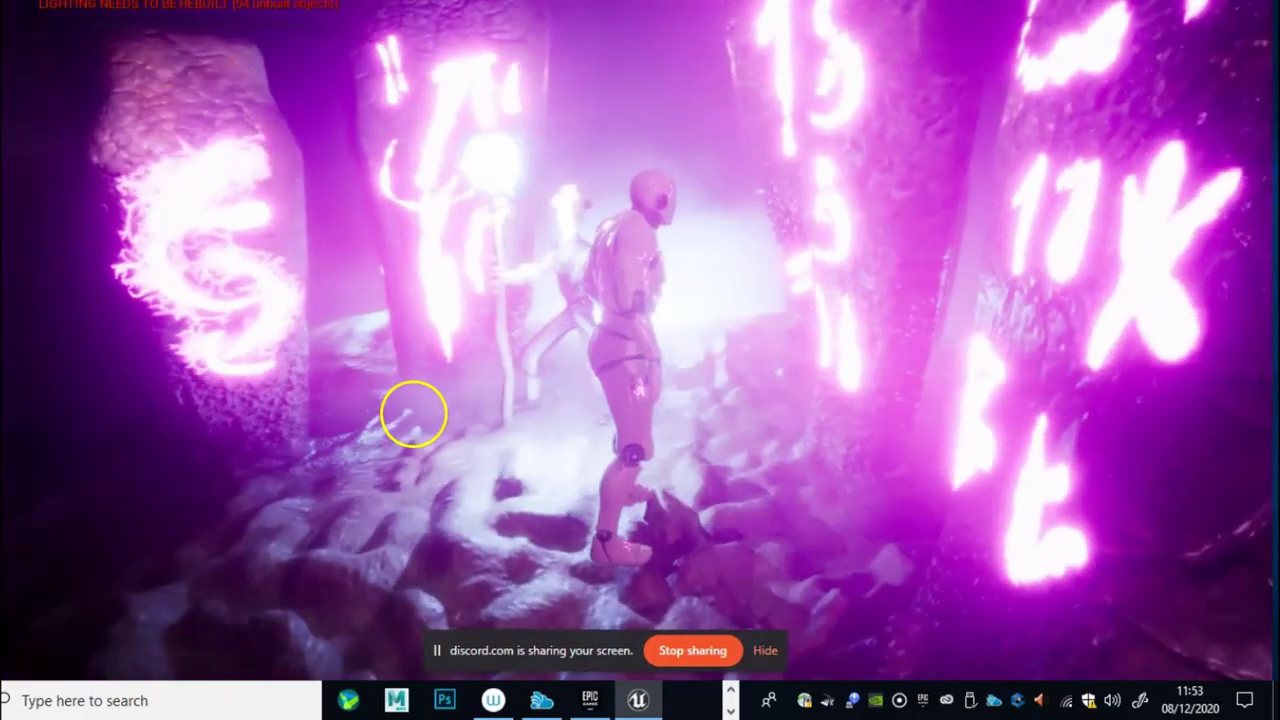
key(w)
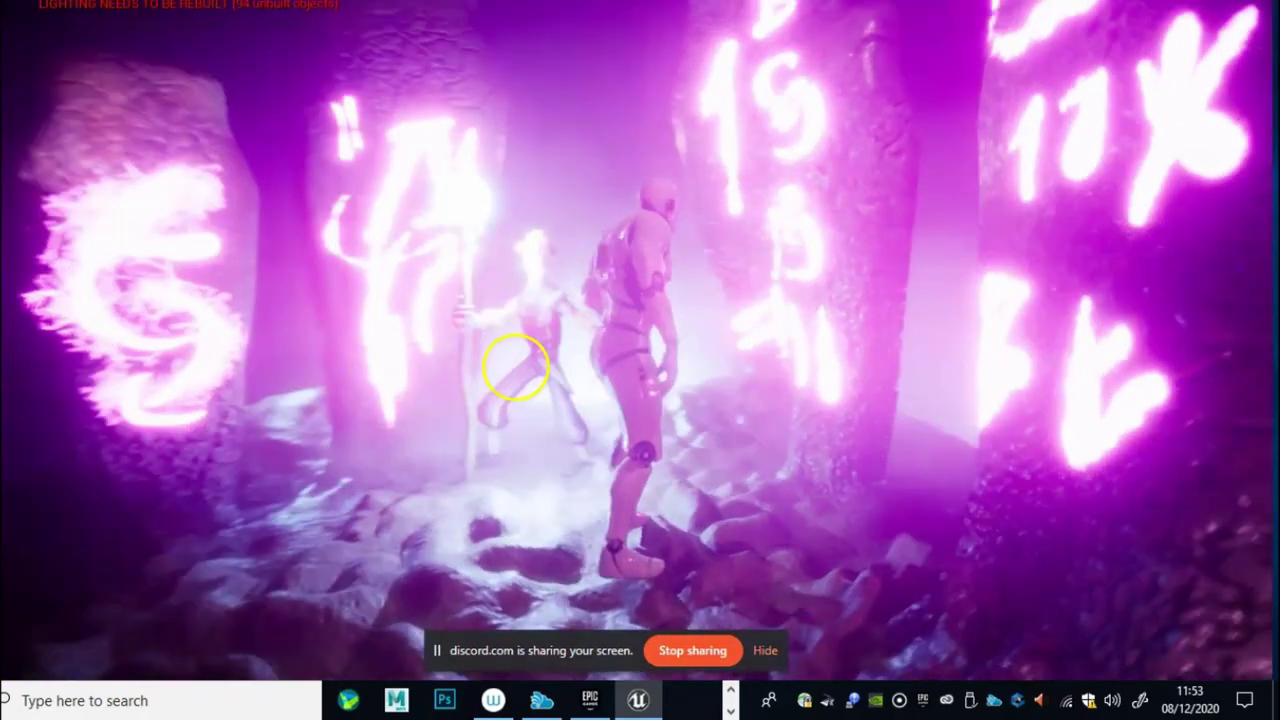
Step: Move the character around the rune stones and close to the wizard, viewing the glowing staff and runes from several angles
key(w)
key(w)
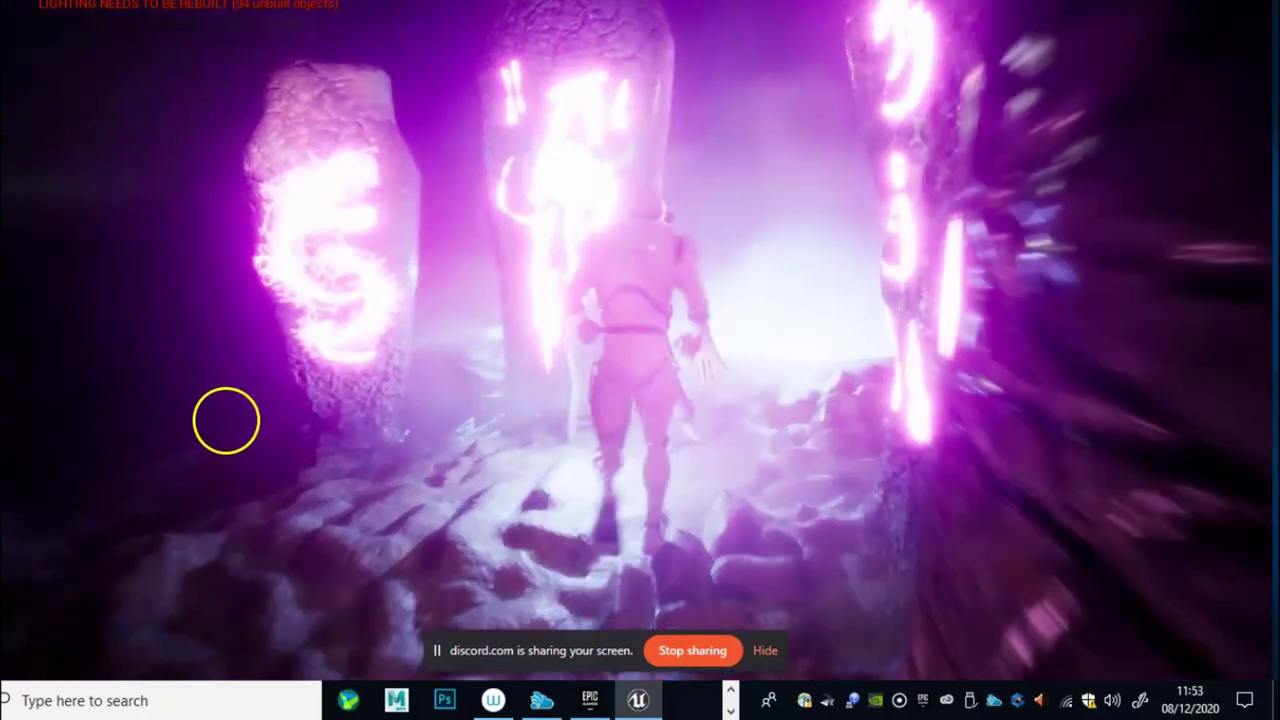
key(w)
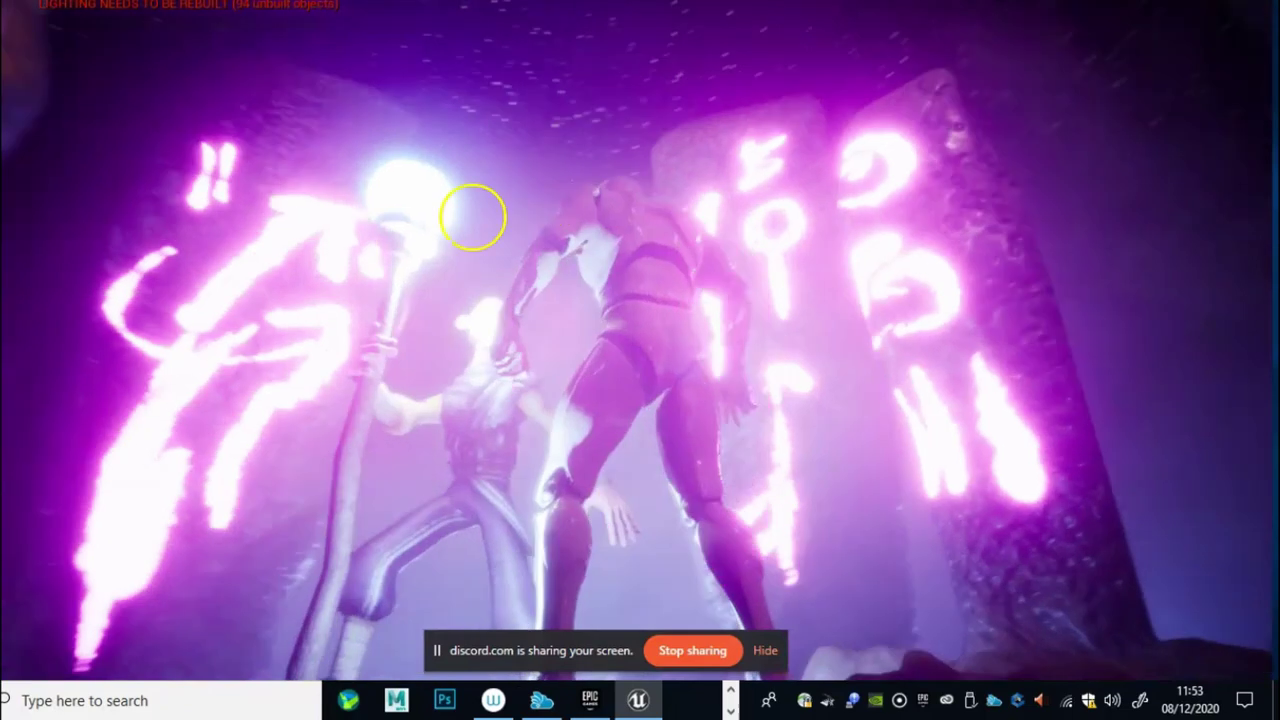
drag(472, 216, 300, 221)
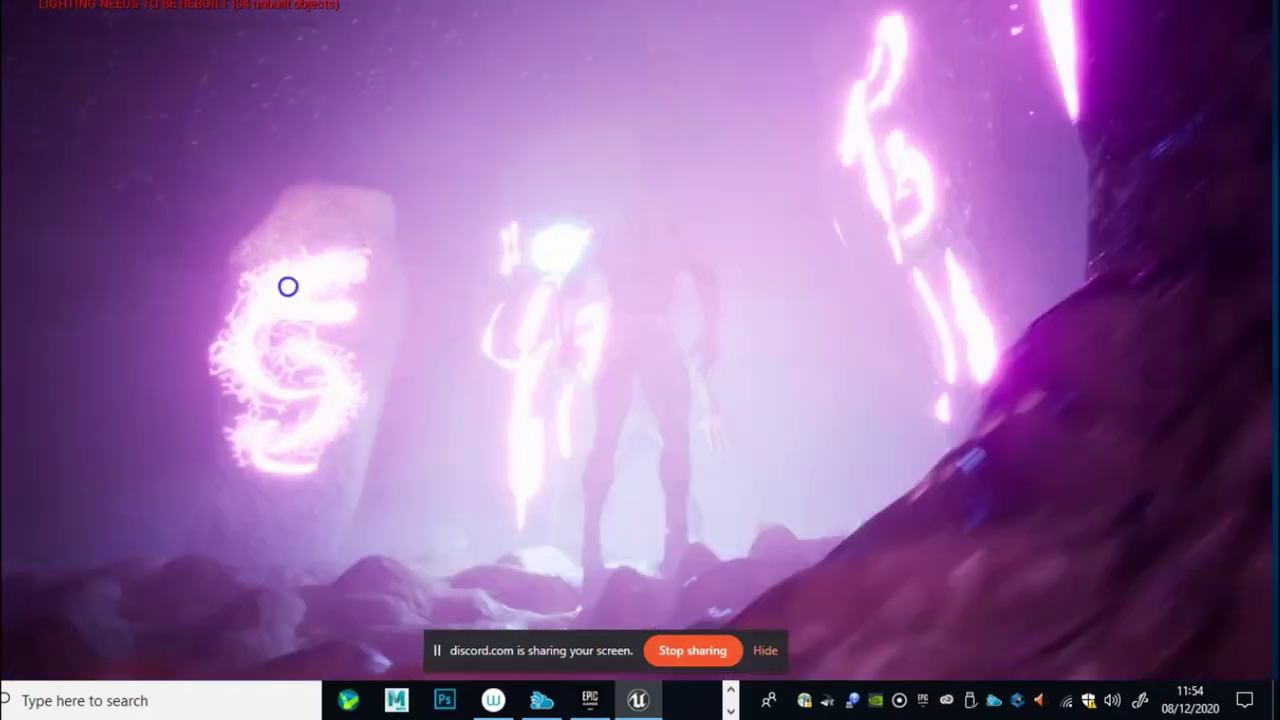
click(425, 285)
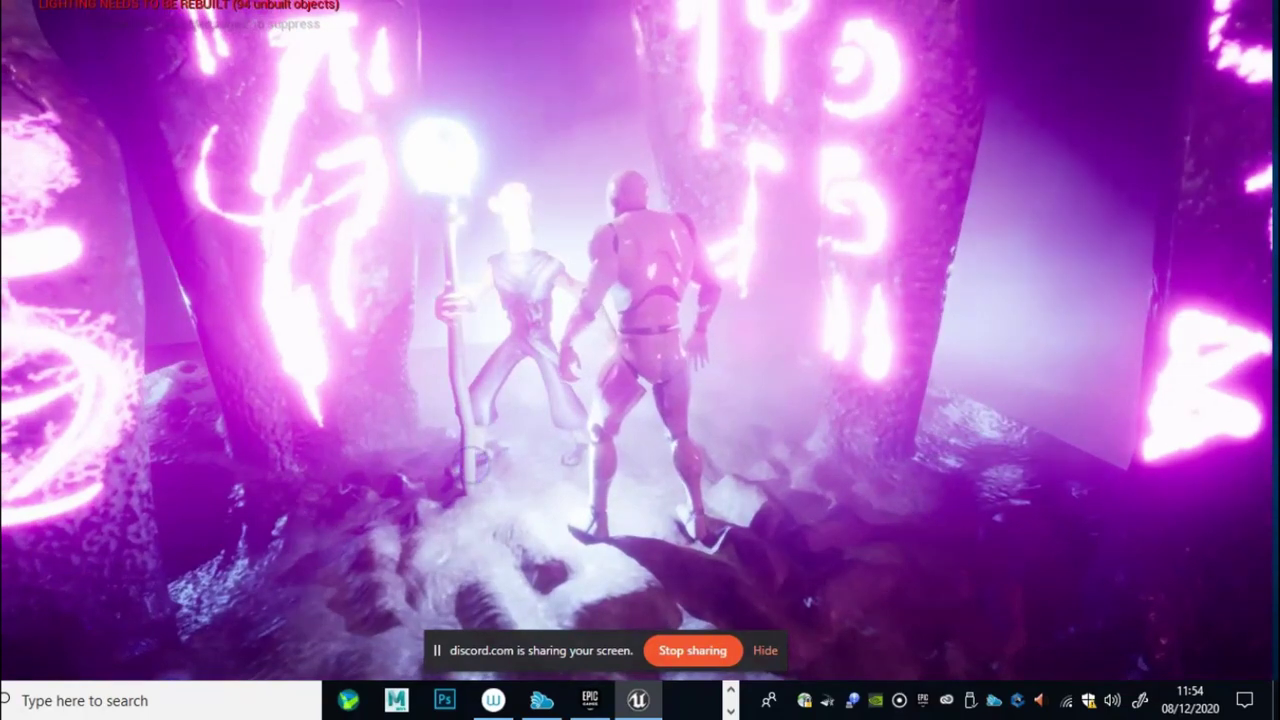
key(w)
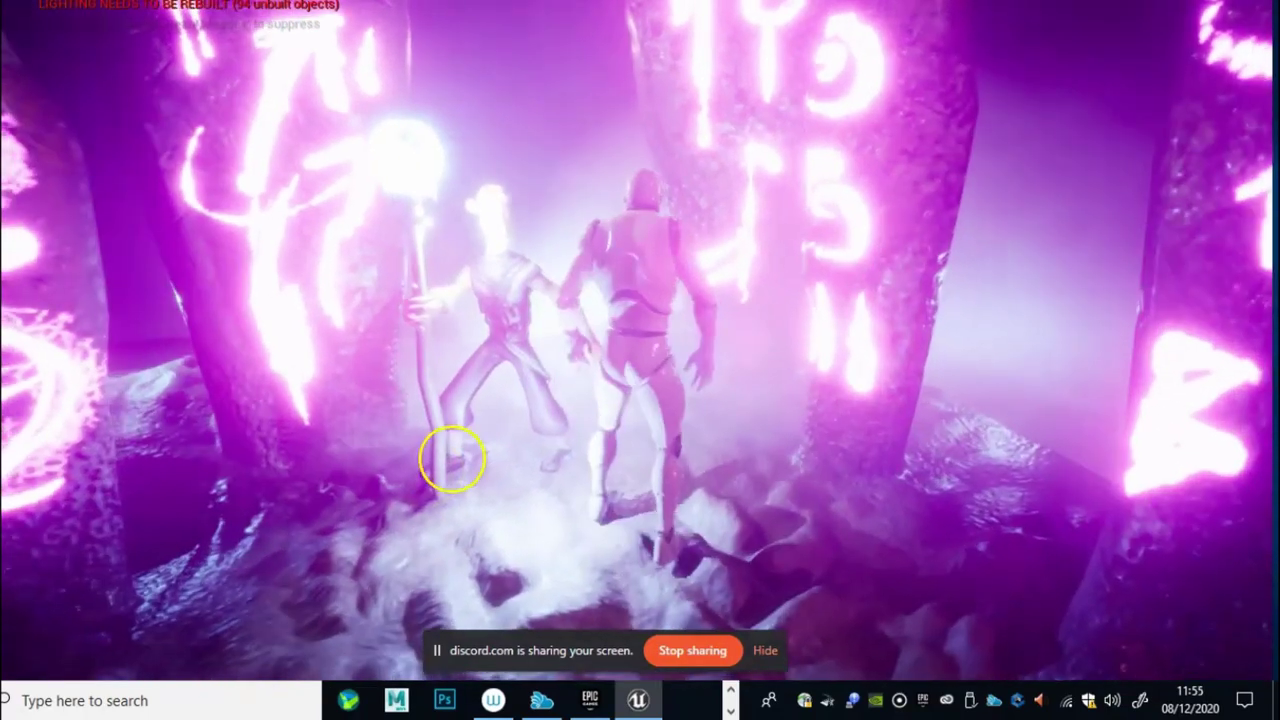
Step: Back the character out of the stone circle and examine the whole lit scene from beyond the rock platform
key(s)
click(436, 463)
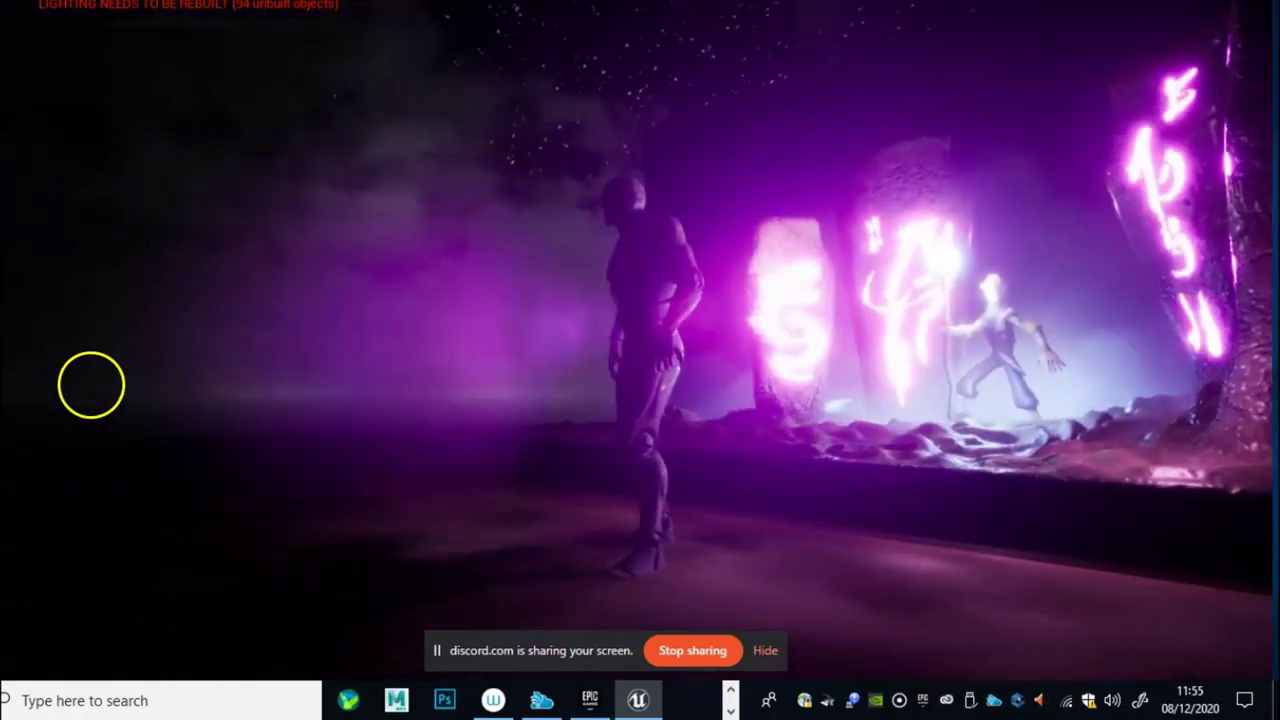
key(w)
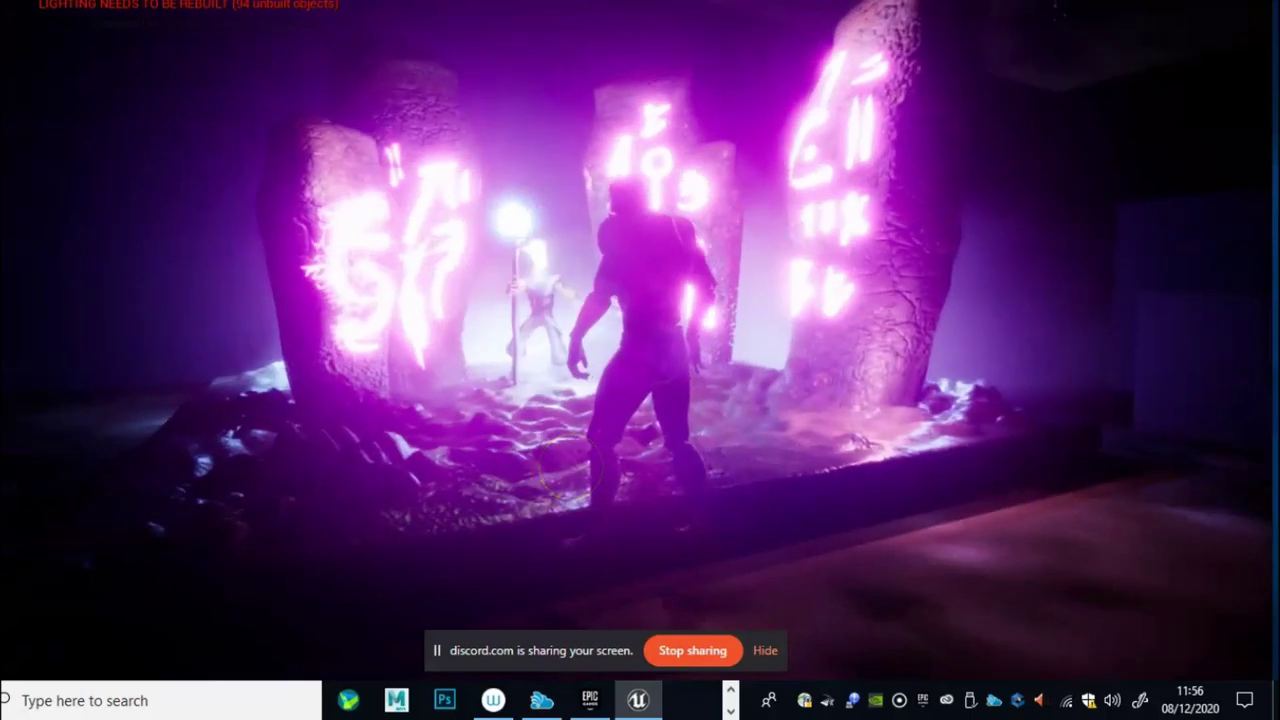
Step: Stop playing the level and return the viewport from full screen to the editor layout, hiding the screen-sharing notice
key(Escape)
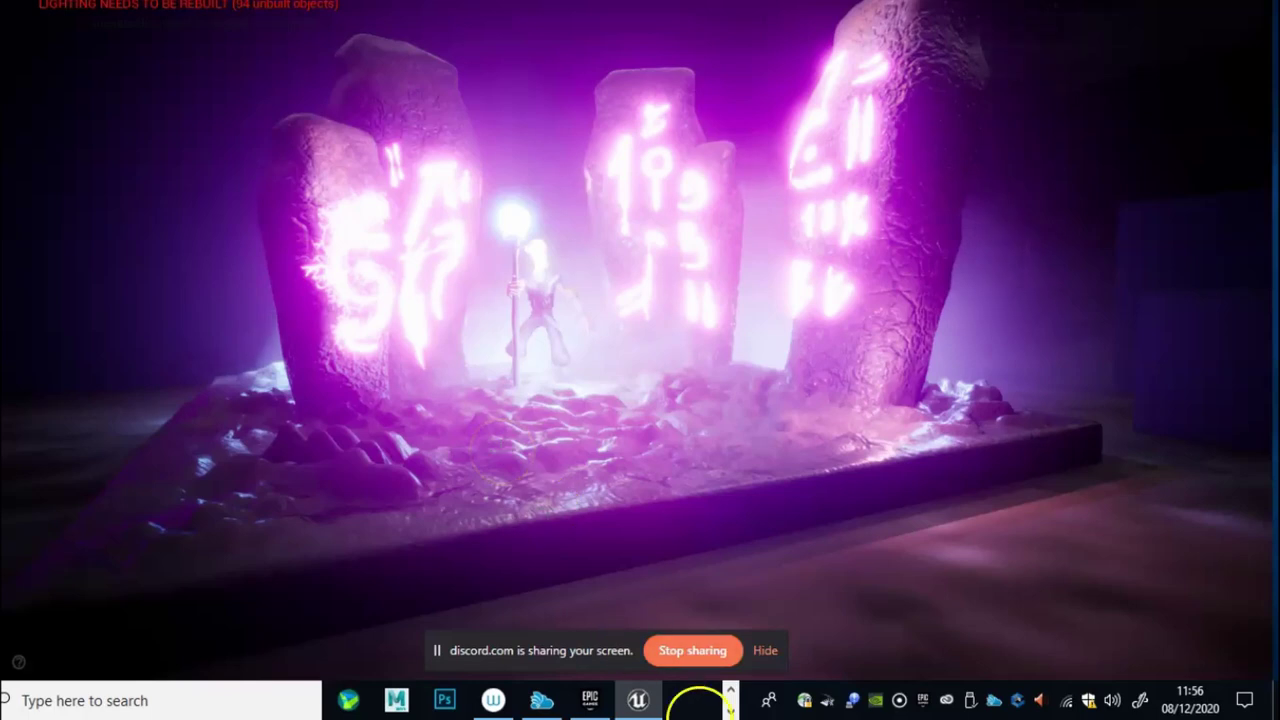
click(765, 650)
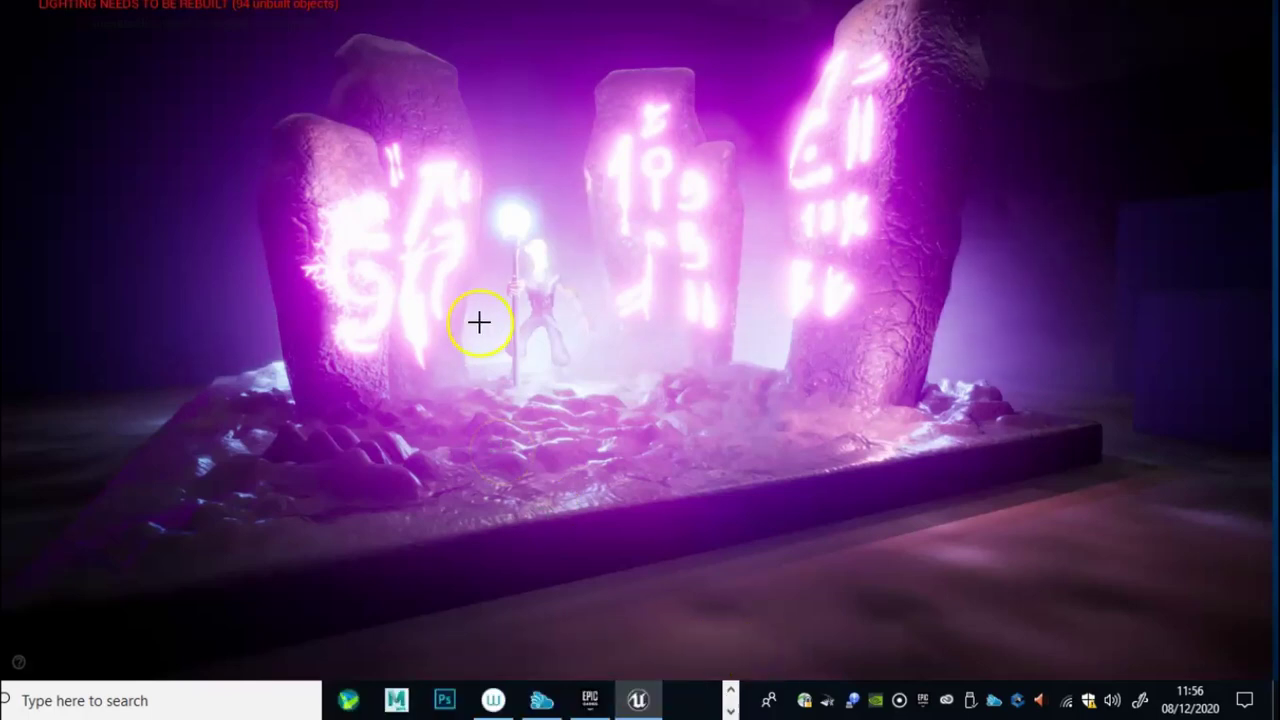
click(687, 233)
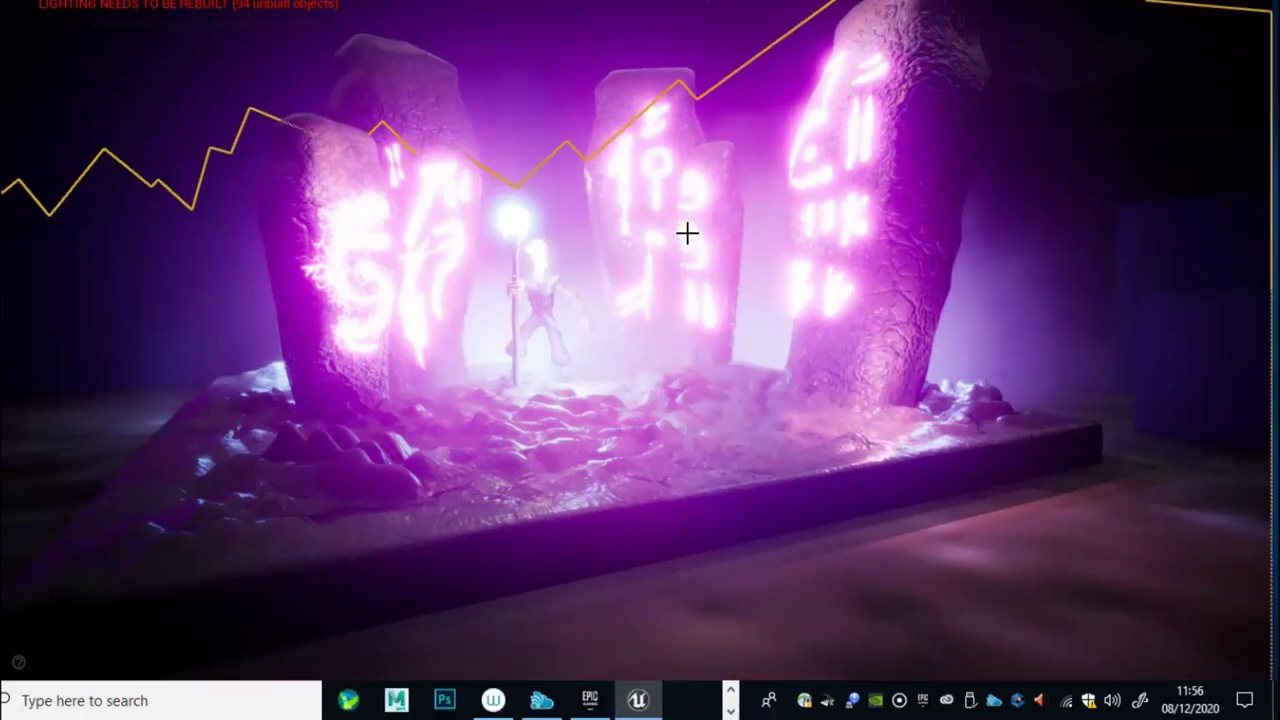
key(F11)
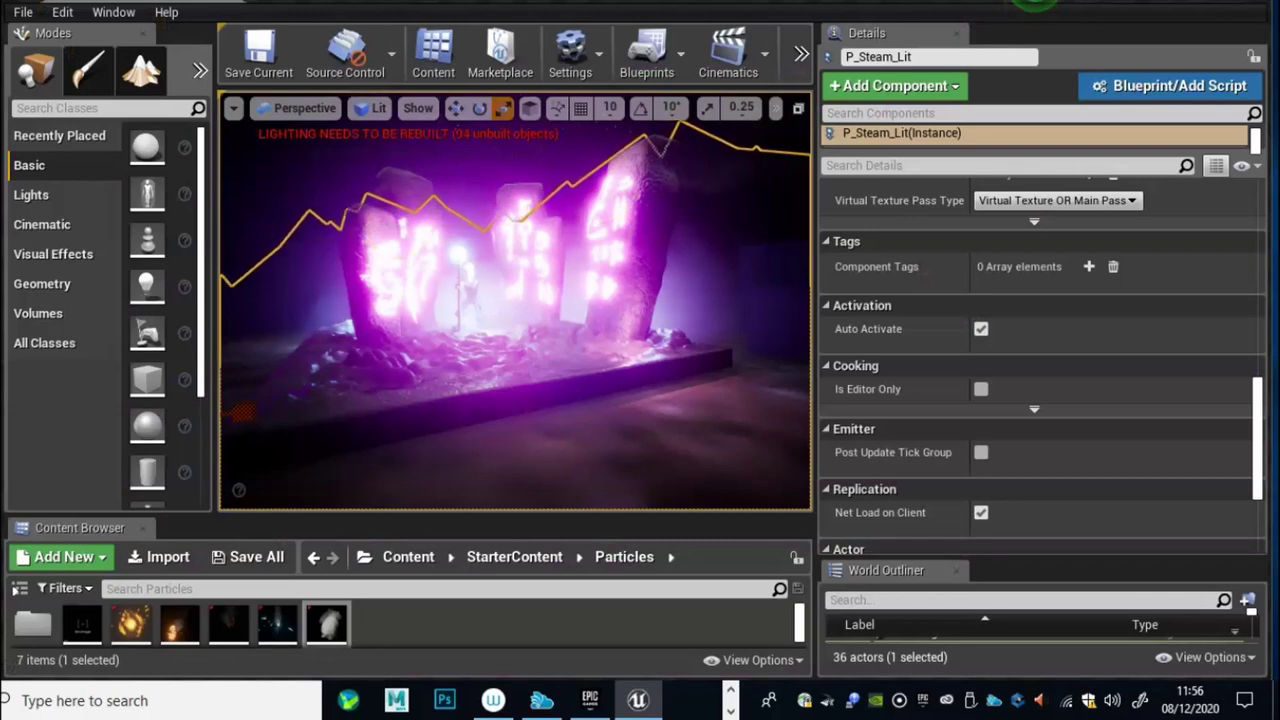